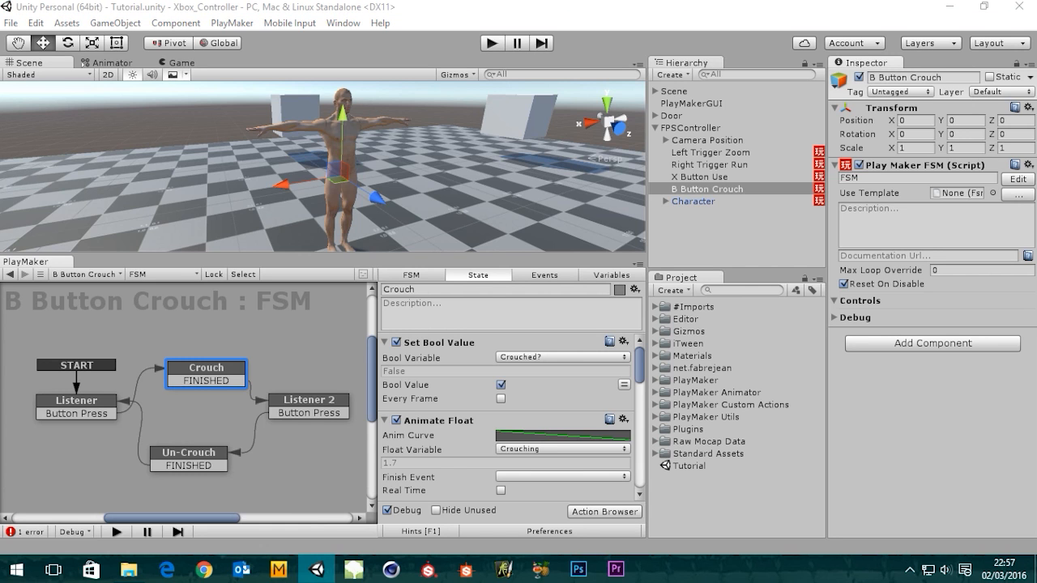
Show the Base Layer states of the character's animator controller in an enlarged Animator view
click(107, 63)
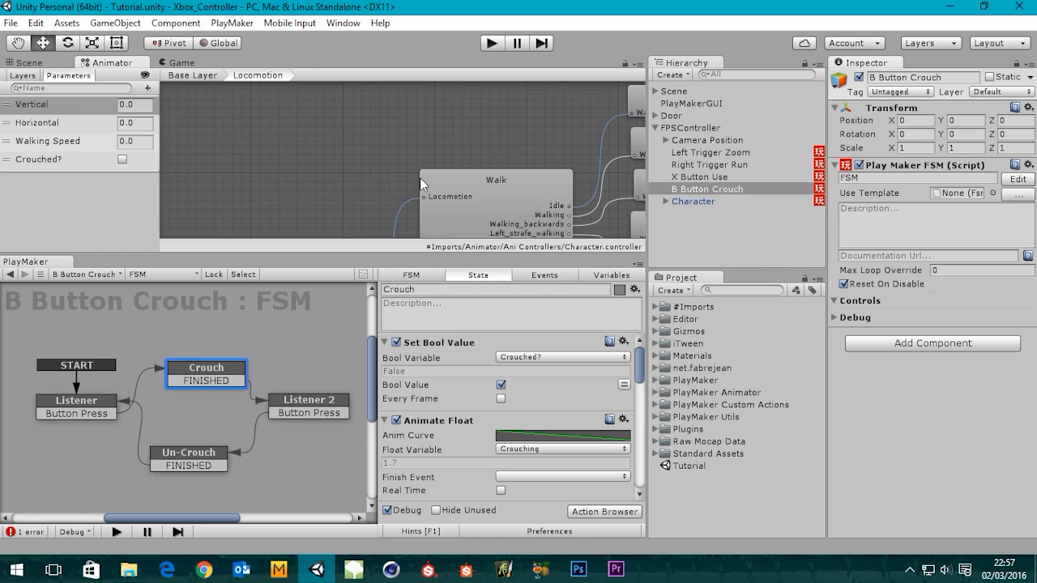
middle_drag(264, 122, 353, 121)
double_click(241, 112)
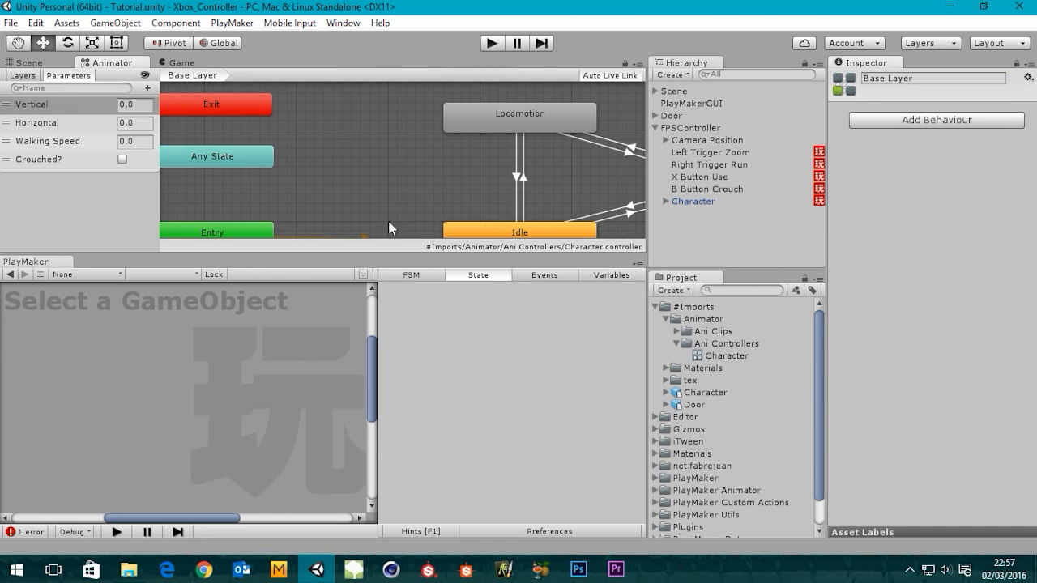
drag(405, 253, 406, 371)
middle_drag(521, 327, 342, 329)
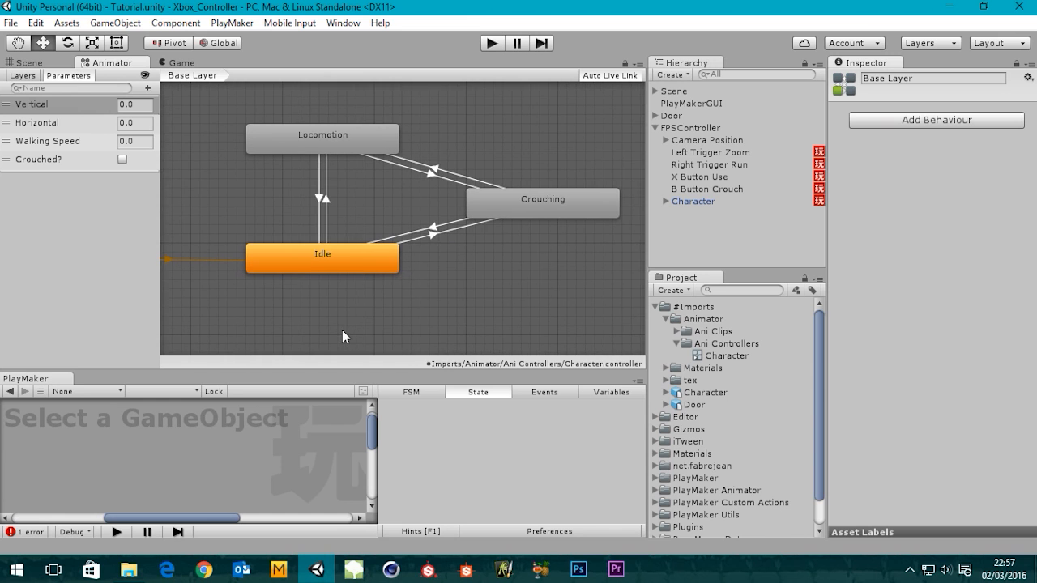
Play-test the scene with the character and stop the game
click(496, 48)
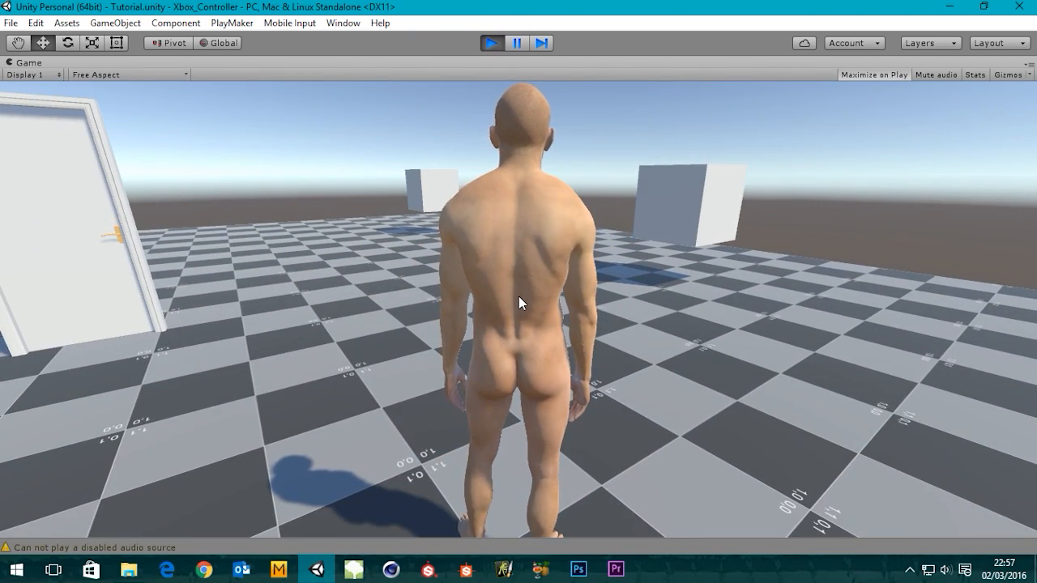
click(490, 42)
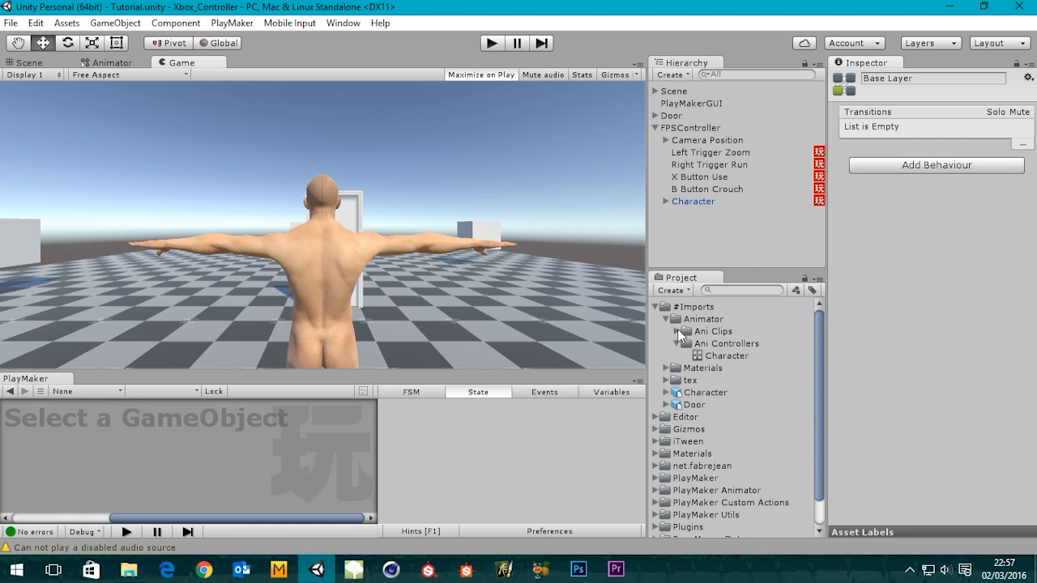
Turn off animation compression for the Character@jump clip in the Ani Clips folder and apply its import settings
click(679, 332)
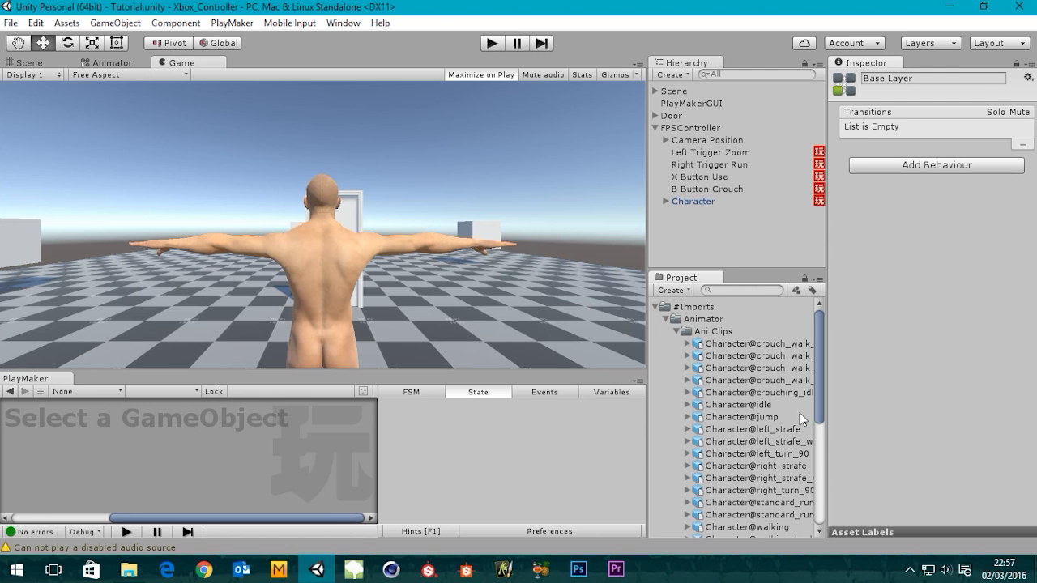
click(743, 417)
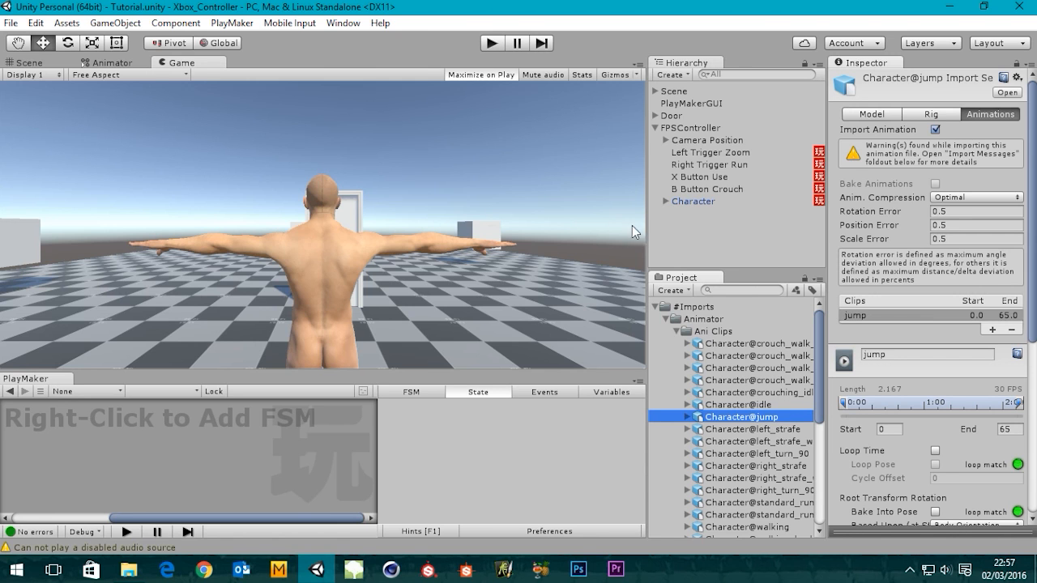
drag(647, 234, 611, 236)
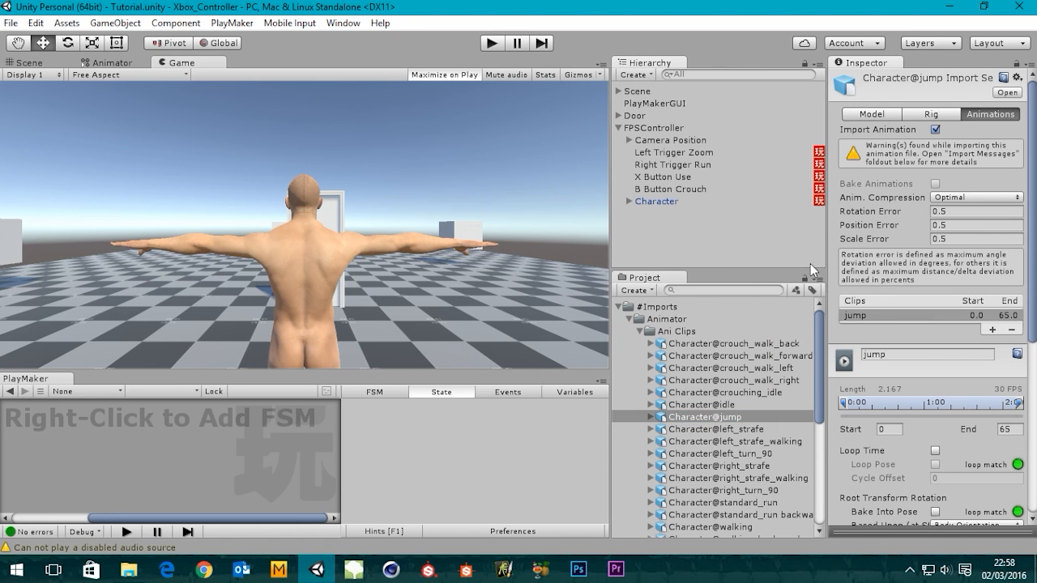
drag(828, 237, 791, 239)
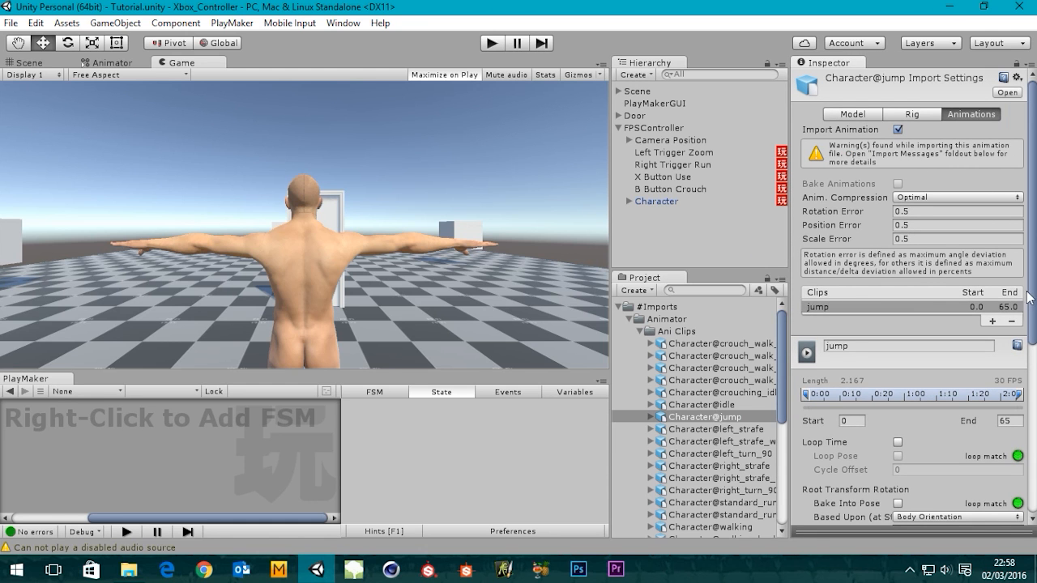
drag(1036, 285, 1026, 255)
click(916, 202)
click(923, 215)
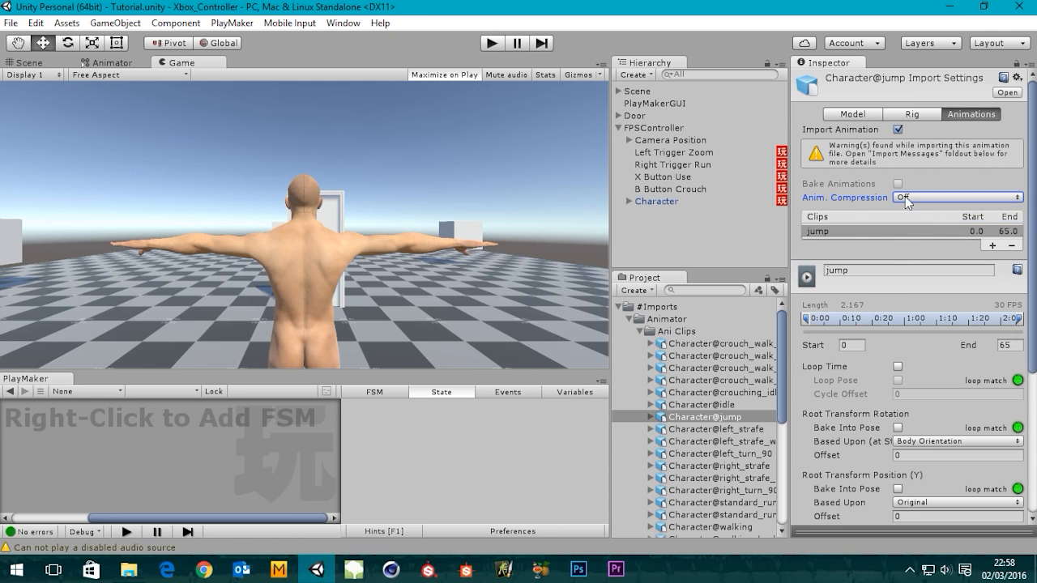
drag(1034, 248, 1034, 369)
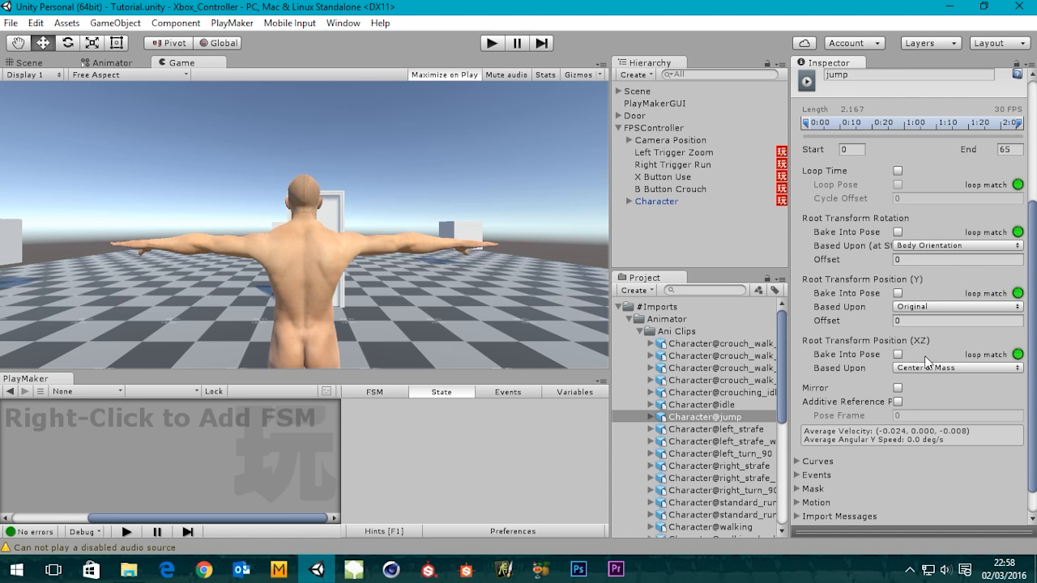
scroll(1032, 385, down, 2)
click(1005, 506)
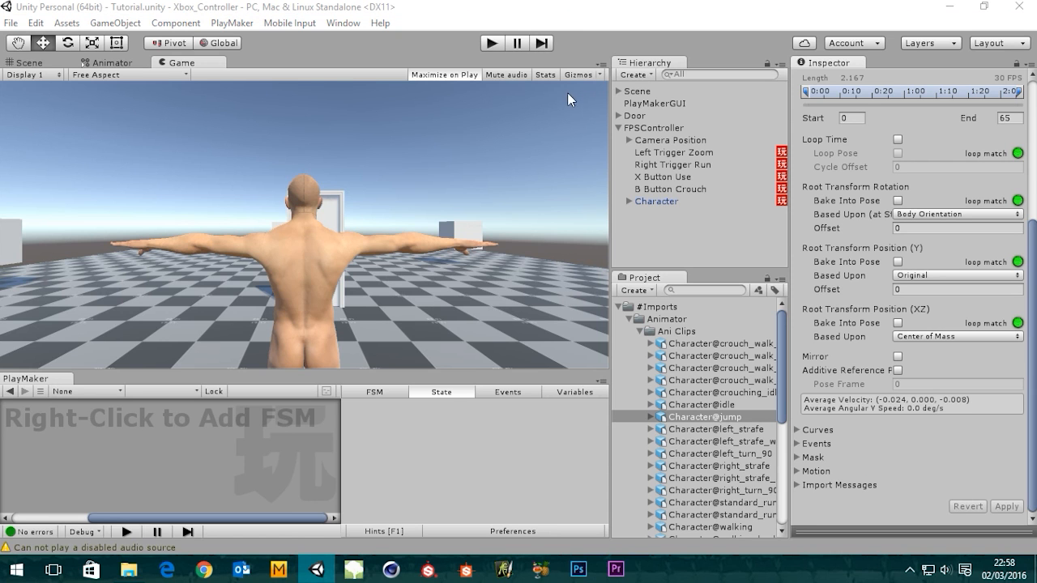
Create an empty game object in the scene and name it Jump
click(633, 74)
click(660, 91)
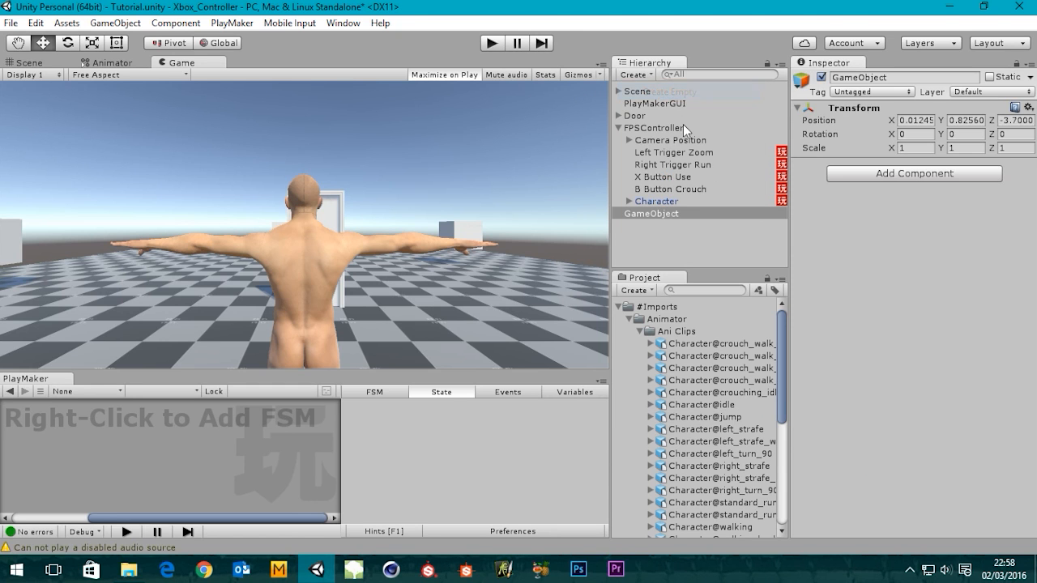
click(655, 215)
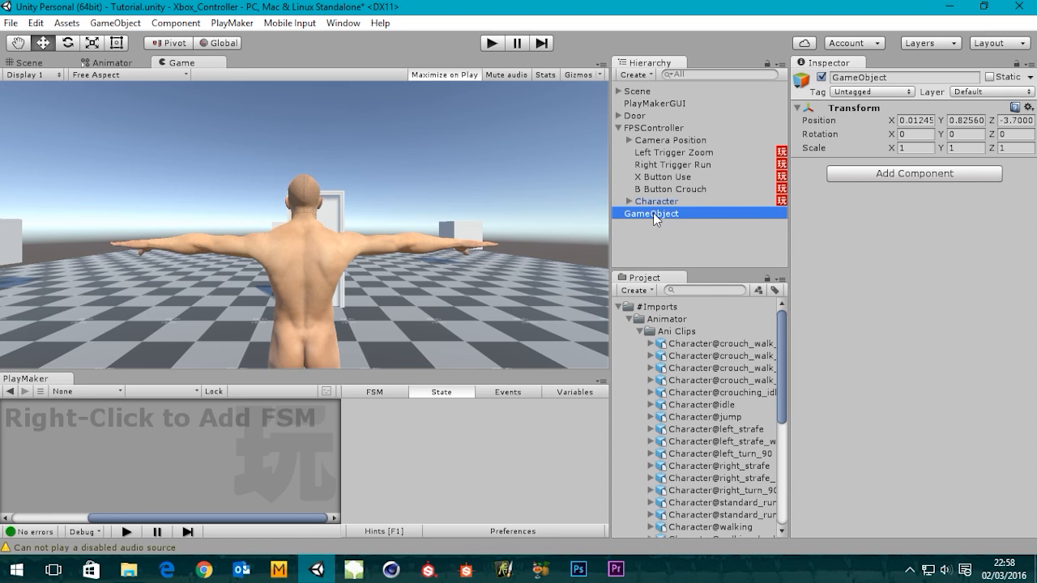
click(653, 212)
text(J)
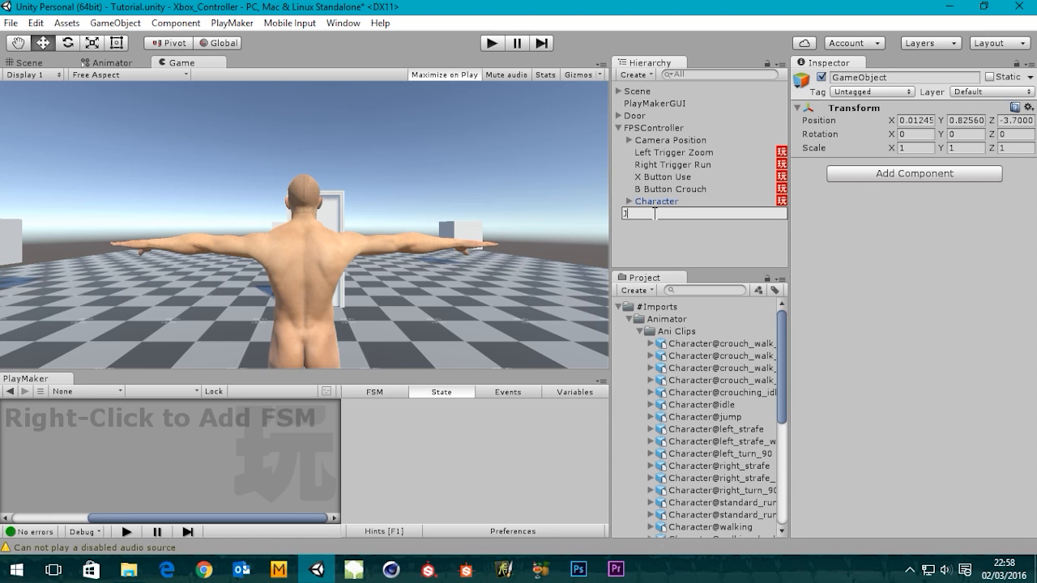
text(ump)
click(618, 244)
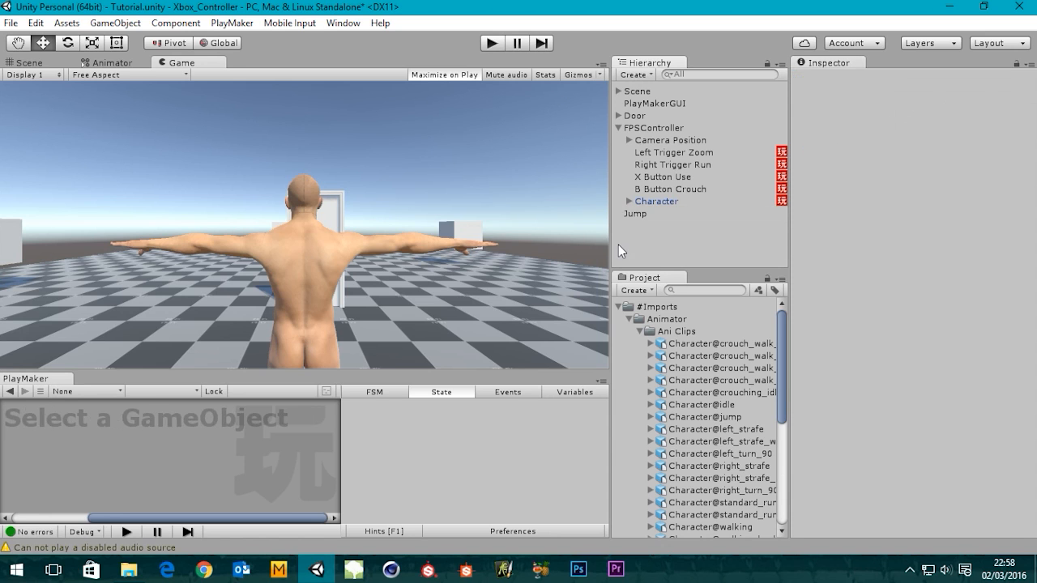
Parent the Jump object to FPSController, between B Button Crouch and Character, and set its position to 0, 0, 0
drag(638, 214, 654, 200)
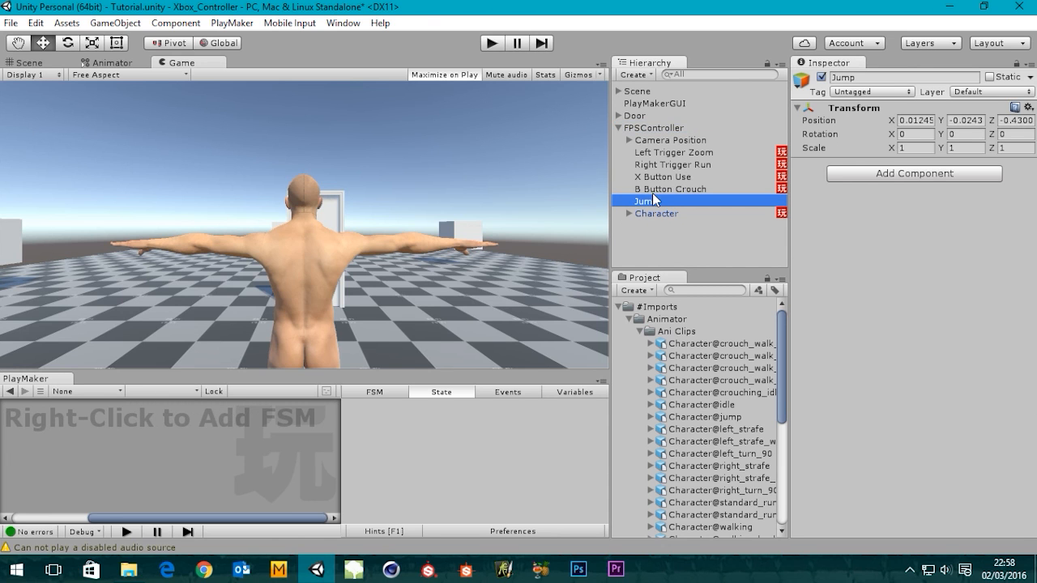
click(919, 120)
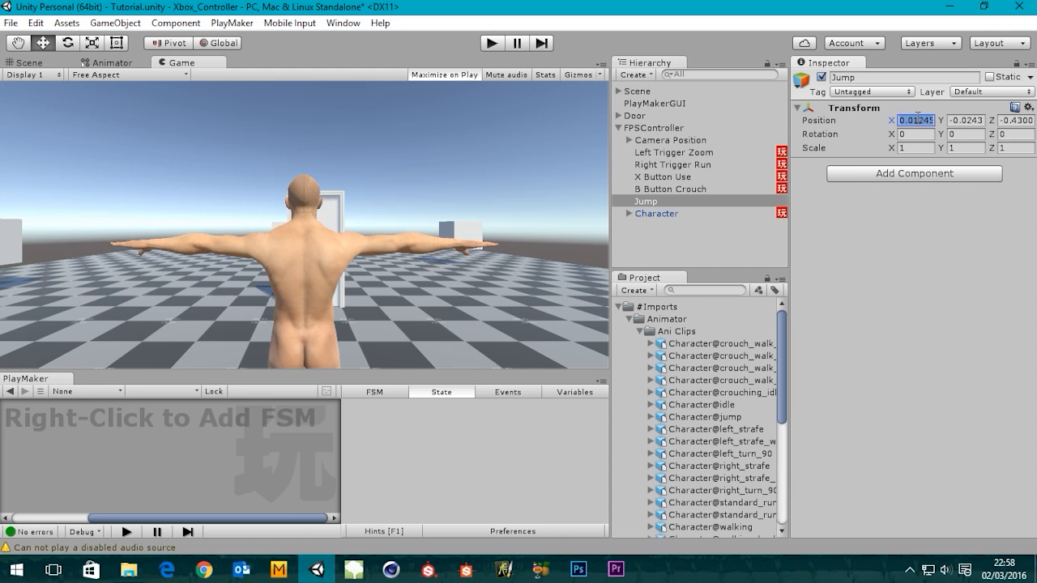
text(0)
key(Tab)
text(0)
key(Tab)
text(0)
key(Tab)
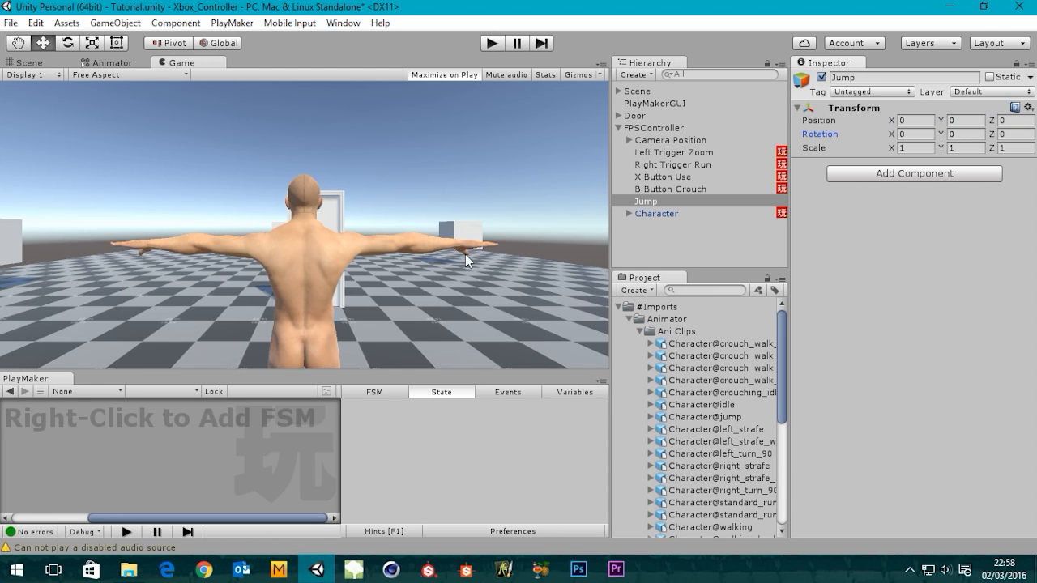
Add a PlayMaker FSM to the Jump object and enlarge the FSM editing area
click(30, 63)
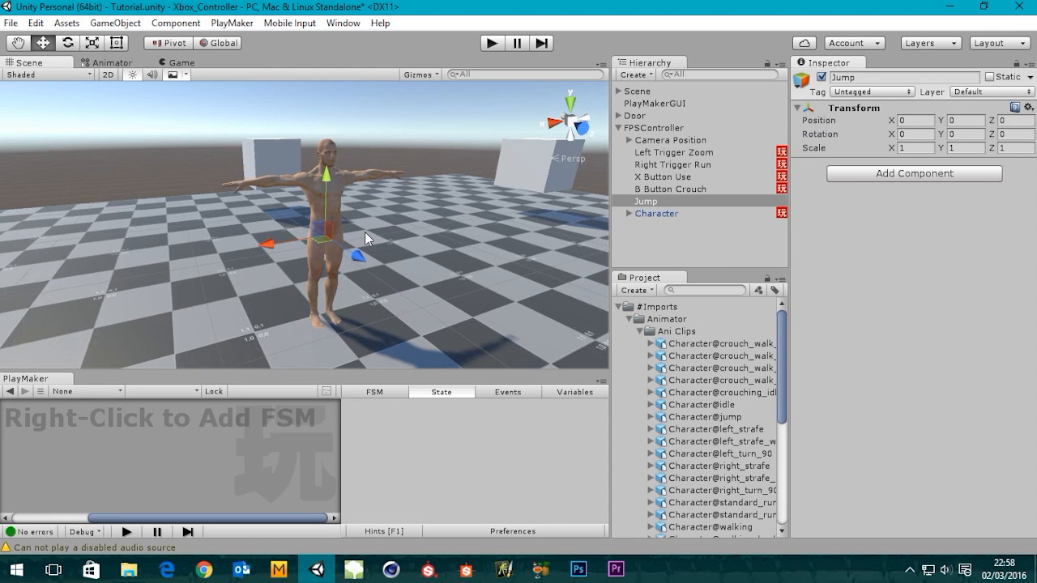
click(667, 189)
click(663, 174)
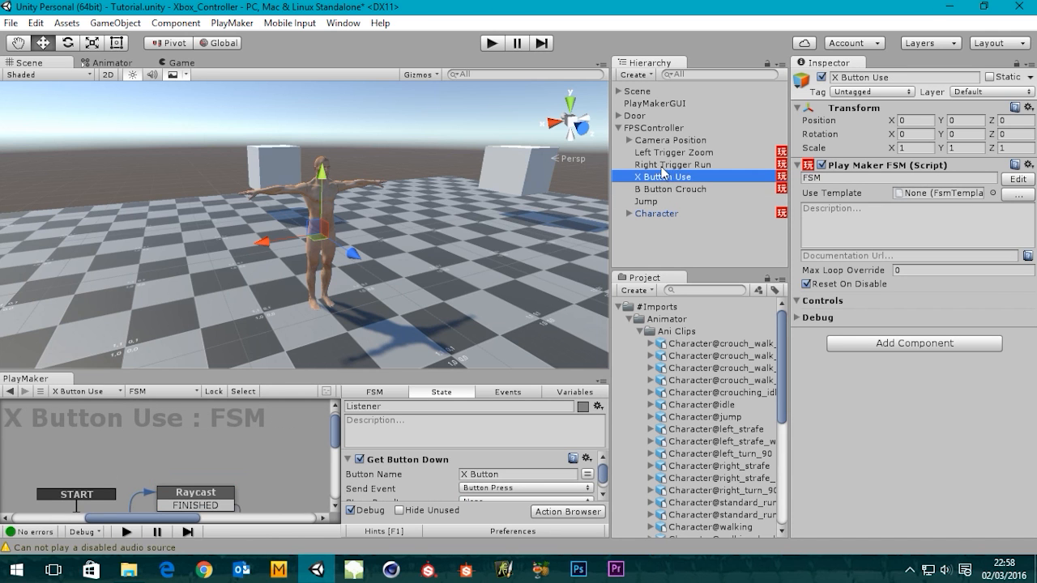
click(642, 202)
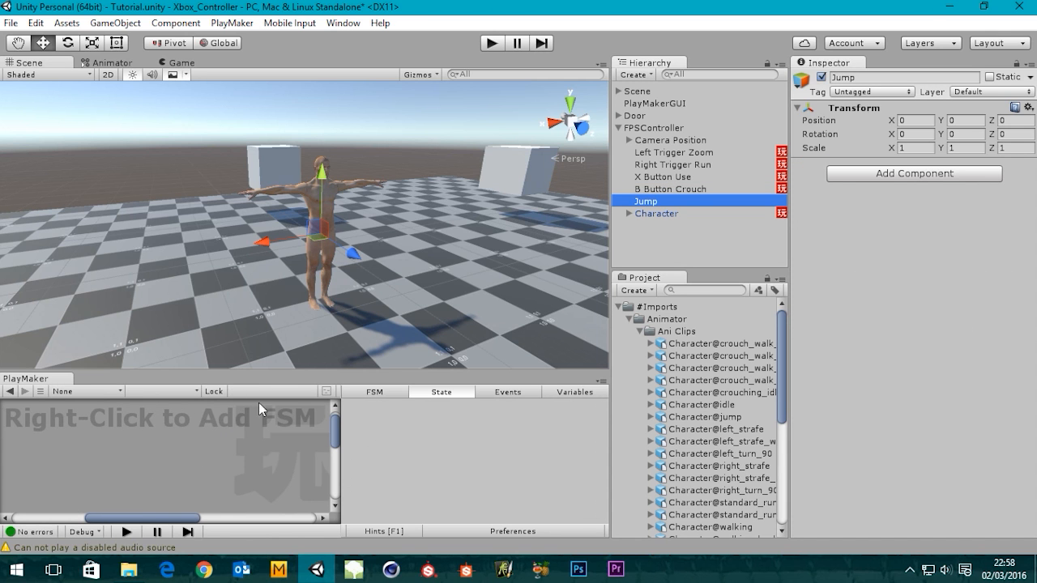
drag(259, 370, 275, 309)
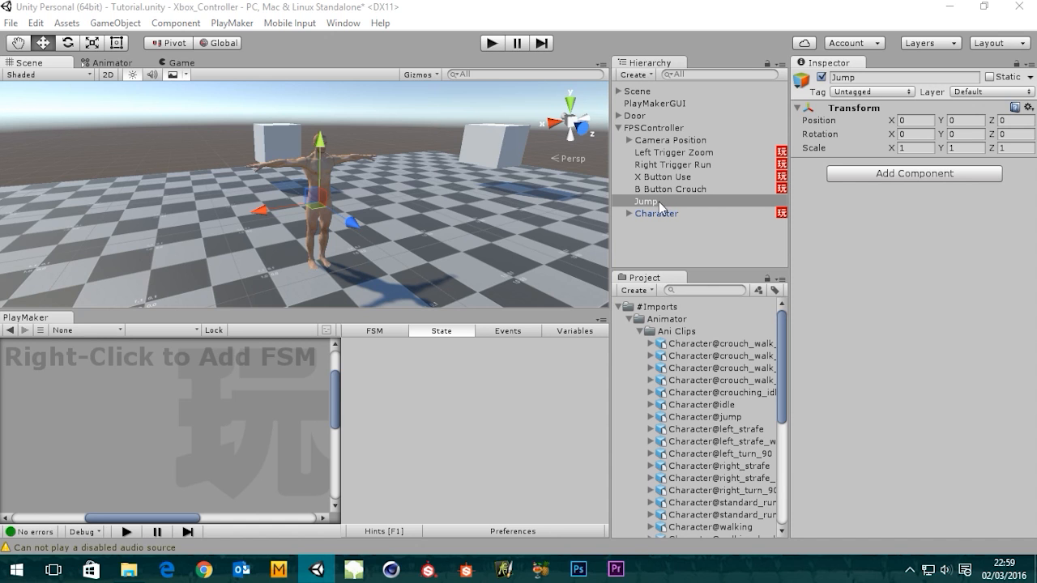
right_click(151, 401)
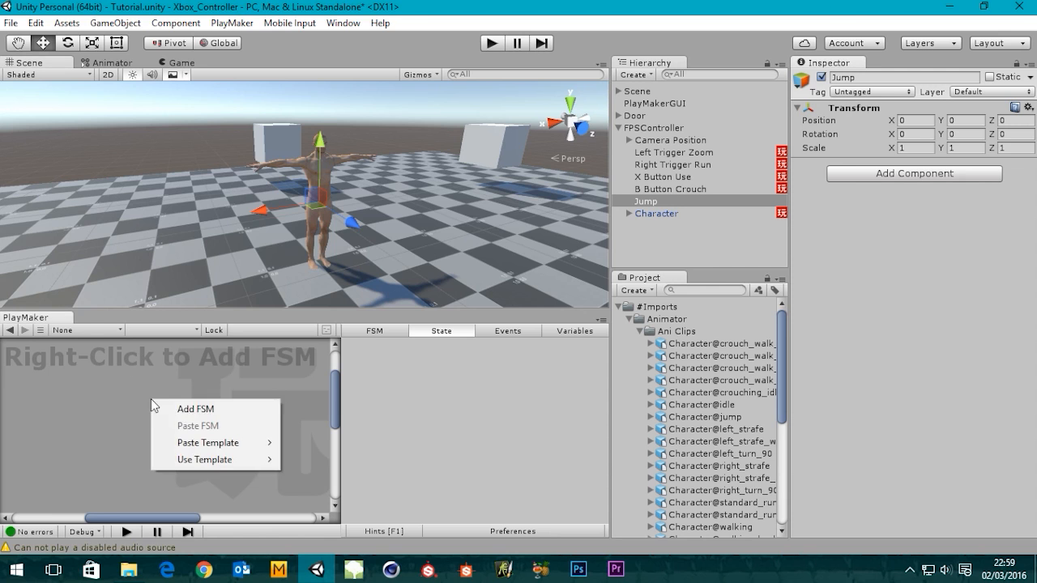
click(233, 410)
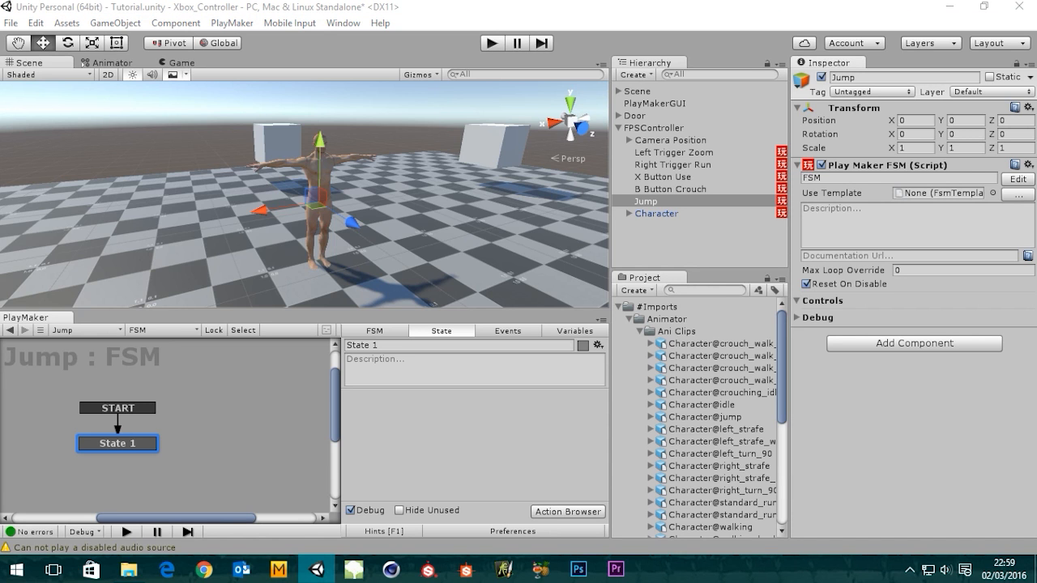
middle_drag(225, 381, 270, 372)
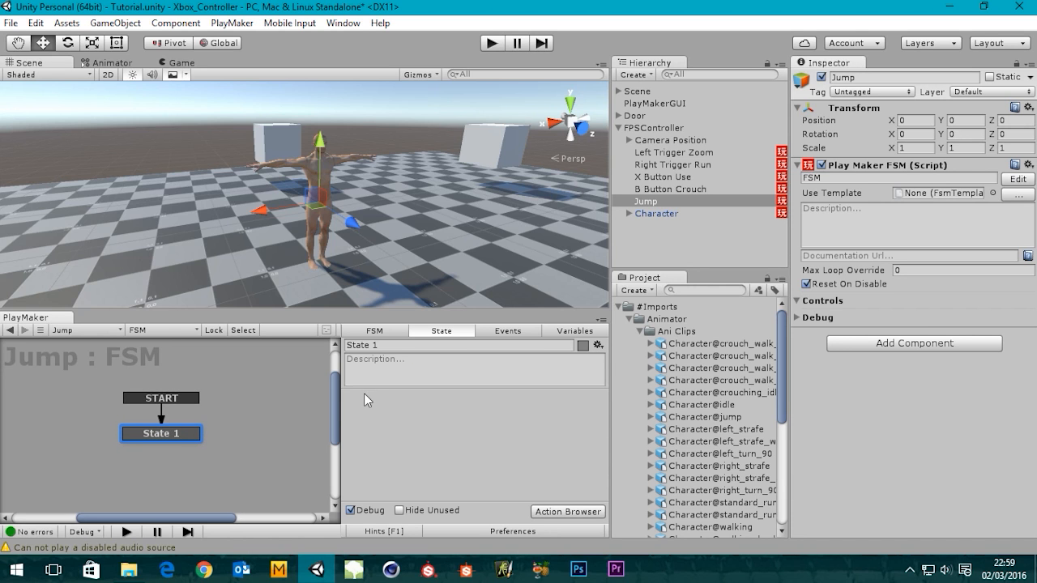
middle_drag(216, 430, 277, 432)
Open the project's Input settings and examine the name and button of the Jump axis
click(30, 22)
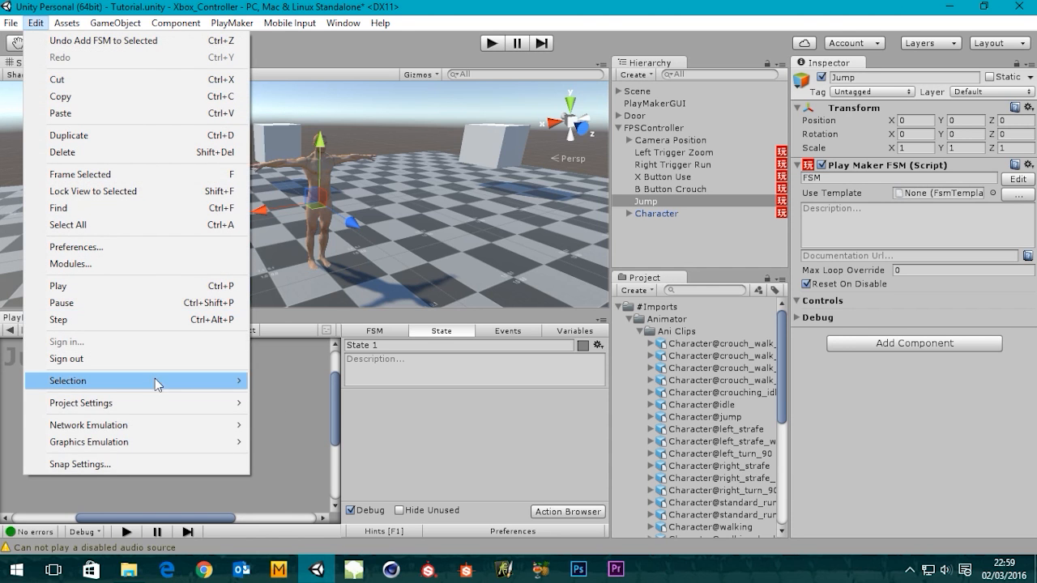
mouse_move(219, 404)
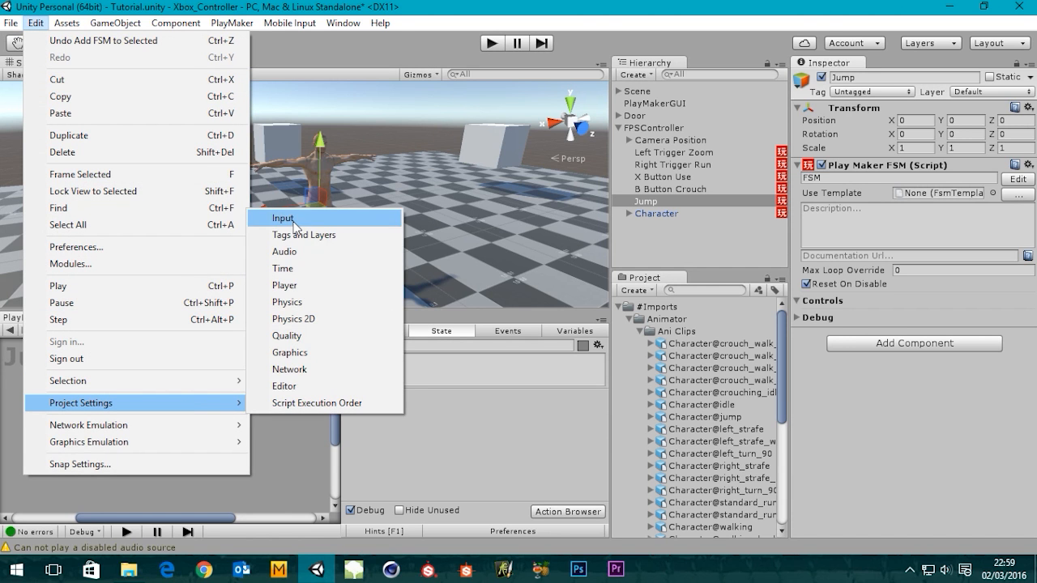
click(357, 219)
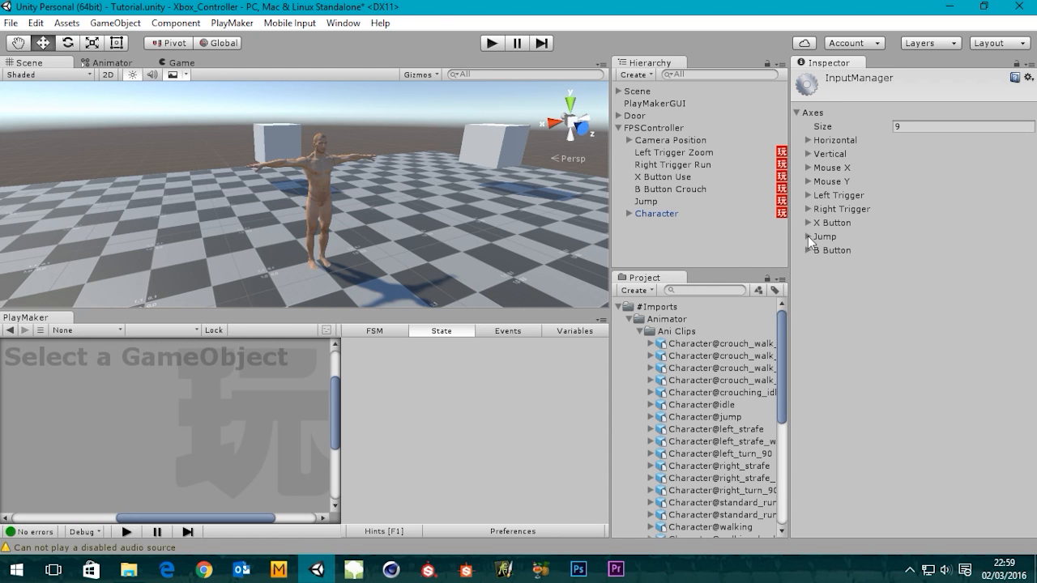
click(834, 238)
click(898, 252)
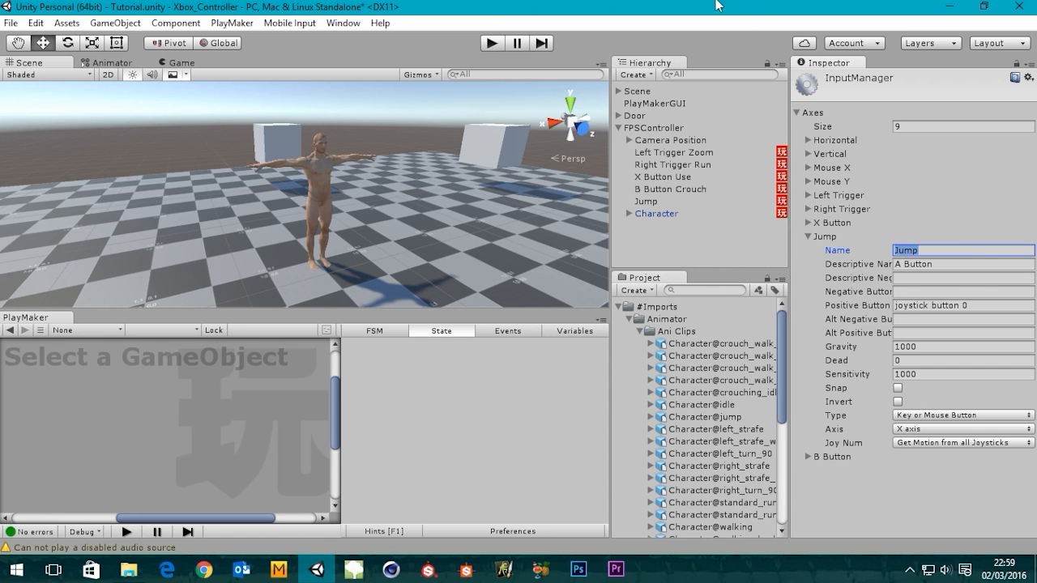
Rename the first state of the Jump object's FSM to "Get Button A"
click(645, 202)
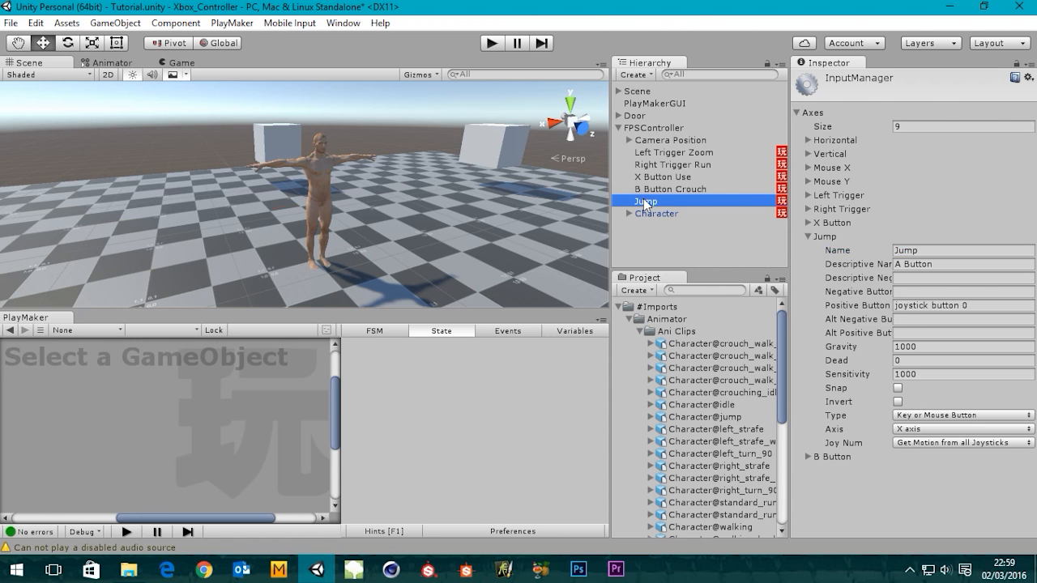
mouse_move(216, 412)
middle_down()
mouse_move(186, 397)
mouse_move(198, 414)
middle_up()
click(397, 346)
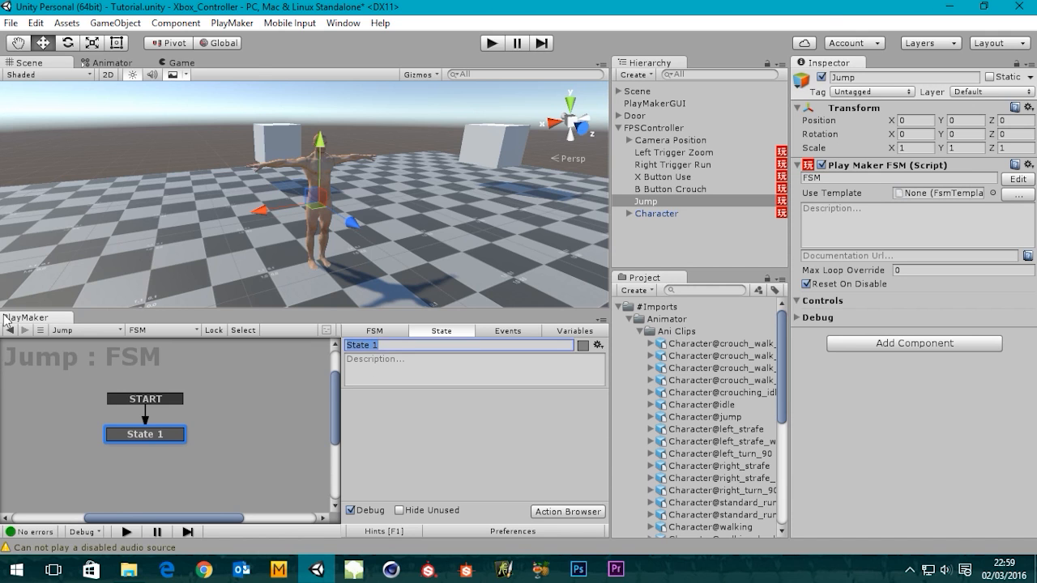
text(Get Buttom)
key(BackSpace)
text(n A)
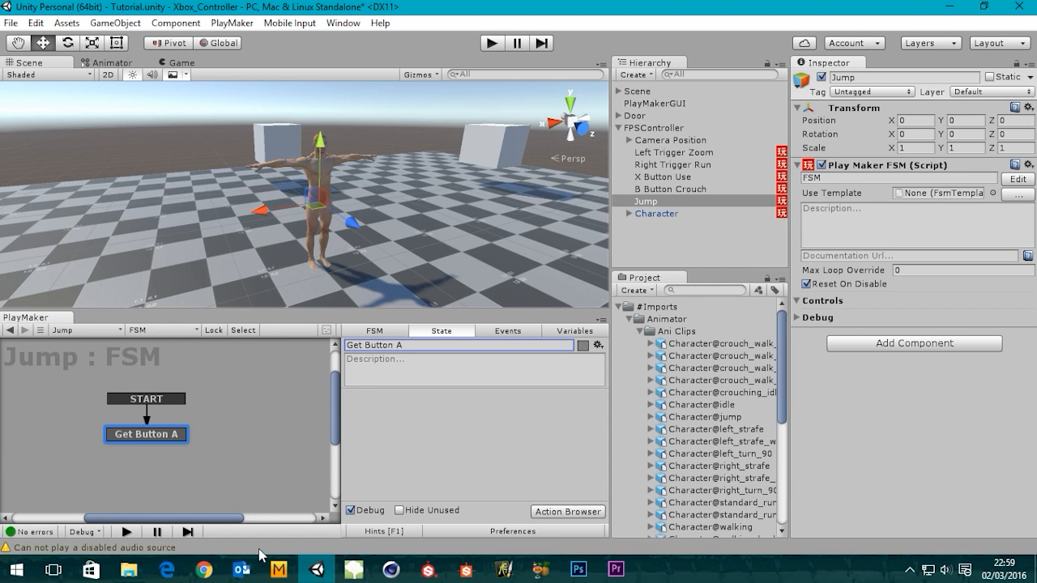
Add a Get Button Down action to the Get Button A state and set its button name to "Jump"
click(588, 516)
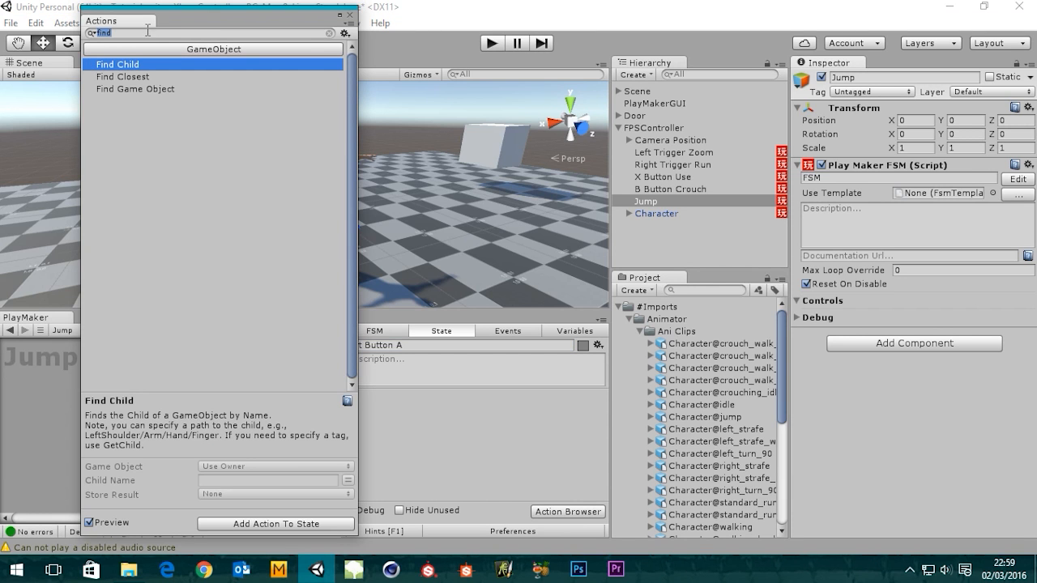
text(get)
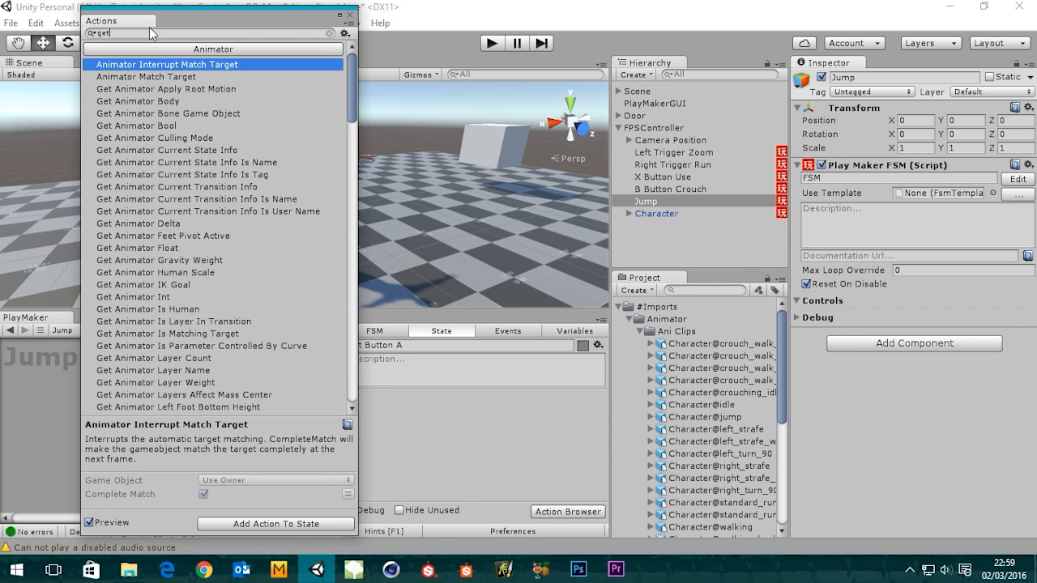
text( butt)
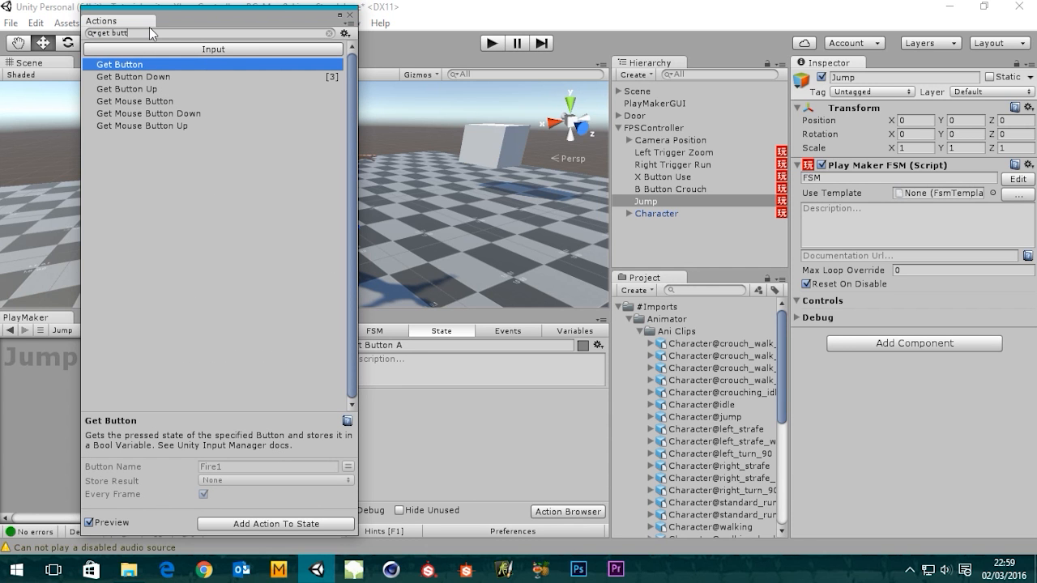
key(Down)
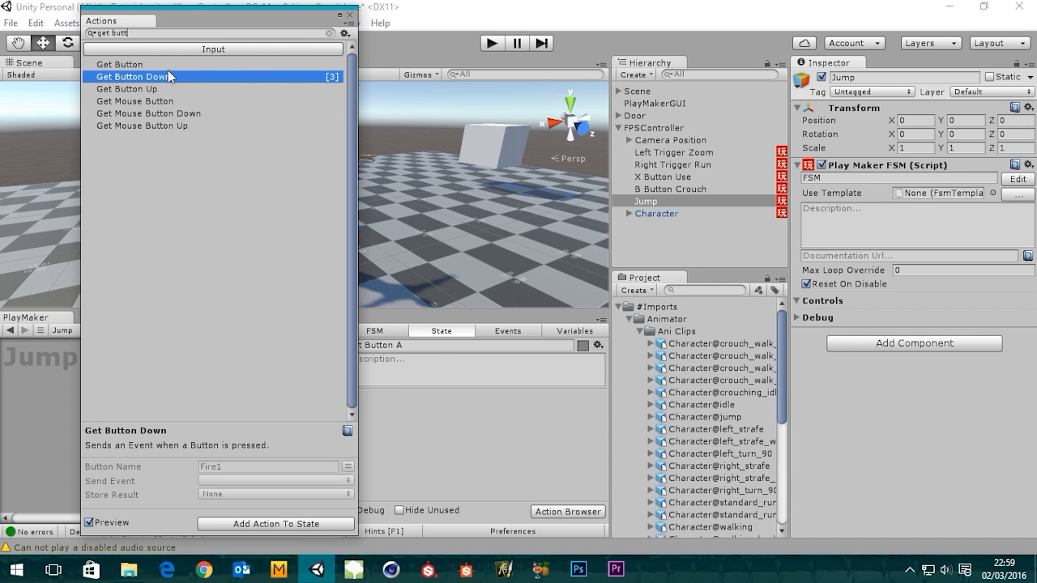
double_click(149, 75)
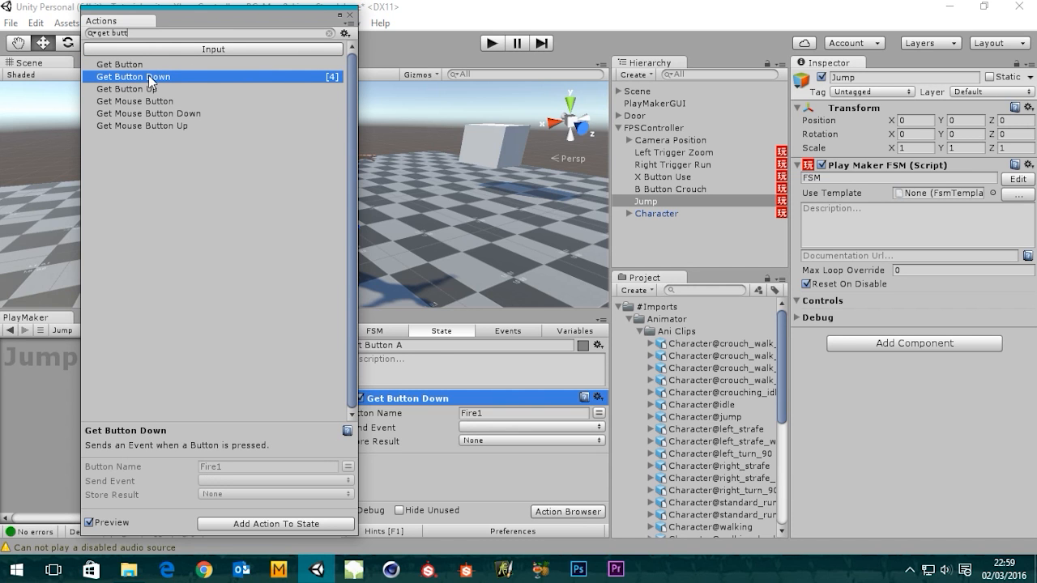
click(349, 17)
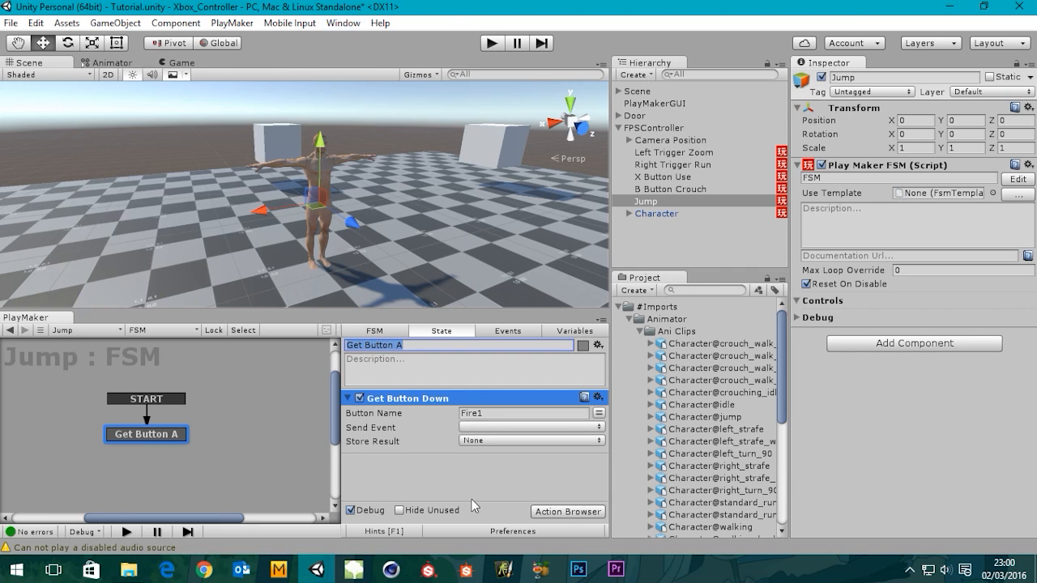
click(510, 413)
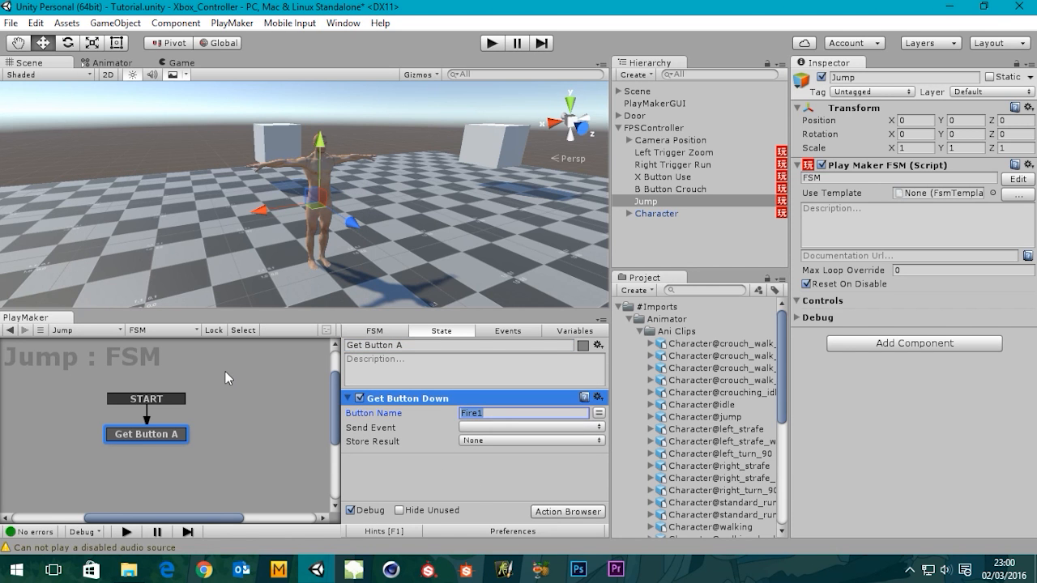
text(Jump)
click(502, 427)
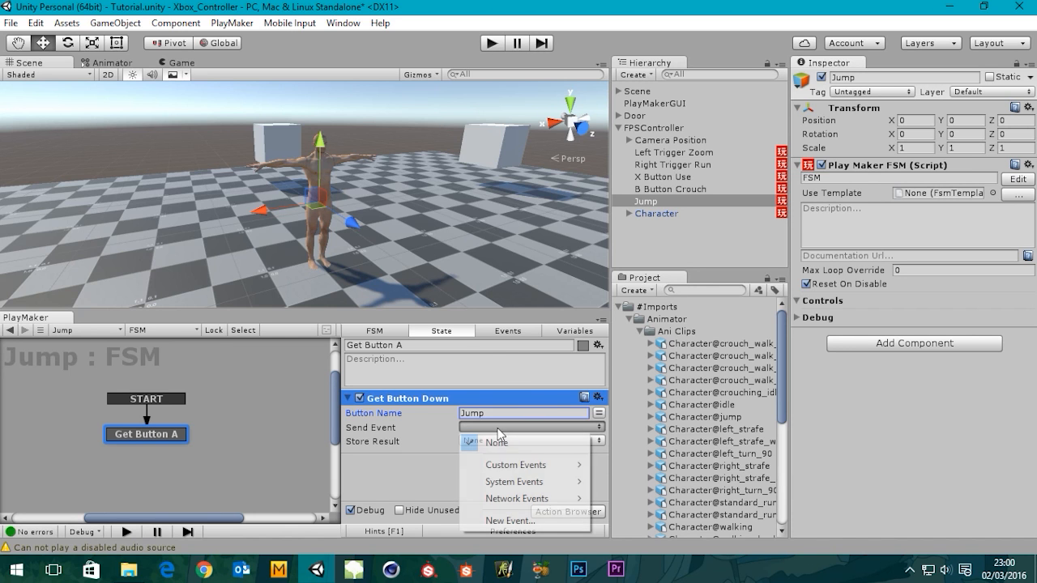
mouse_move(560, 472)
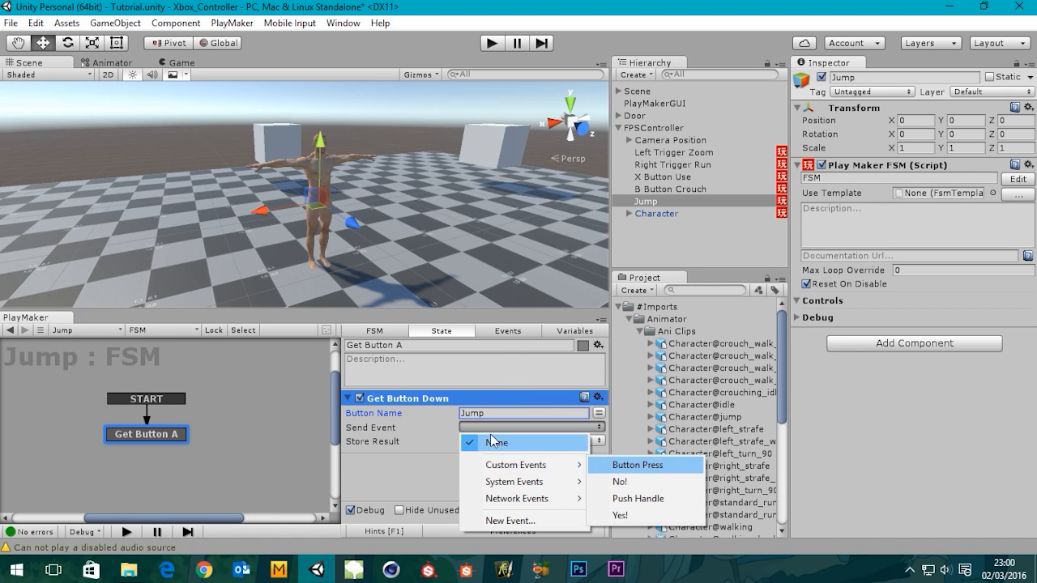
click(411, 3)
Add a FINISHED transition to the Get Button A state and make Get Button Down send the FINISHED event
right_click(119, 441)
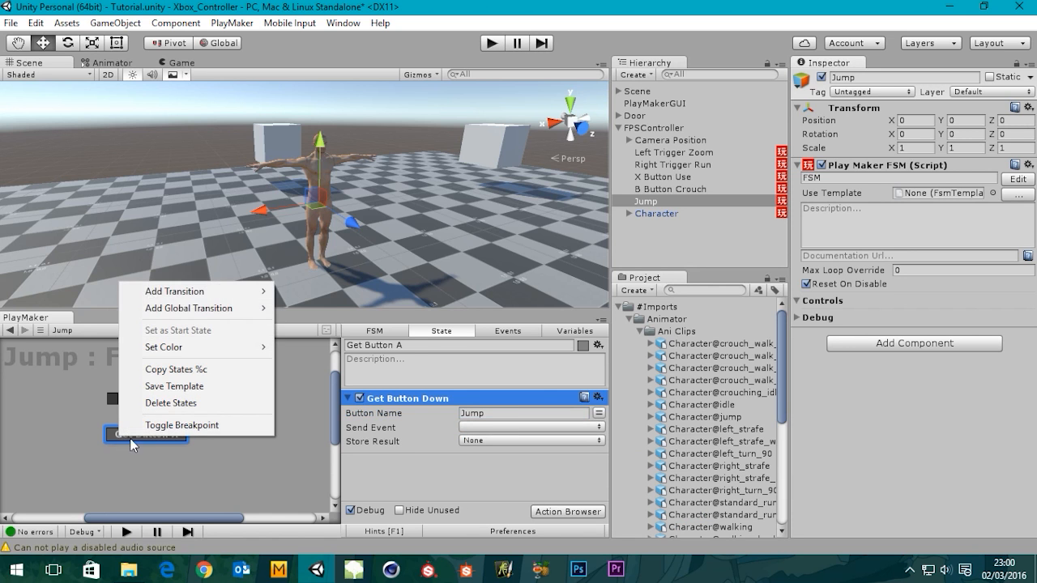
mouse_move(206, 293)
click(323, 293)
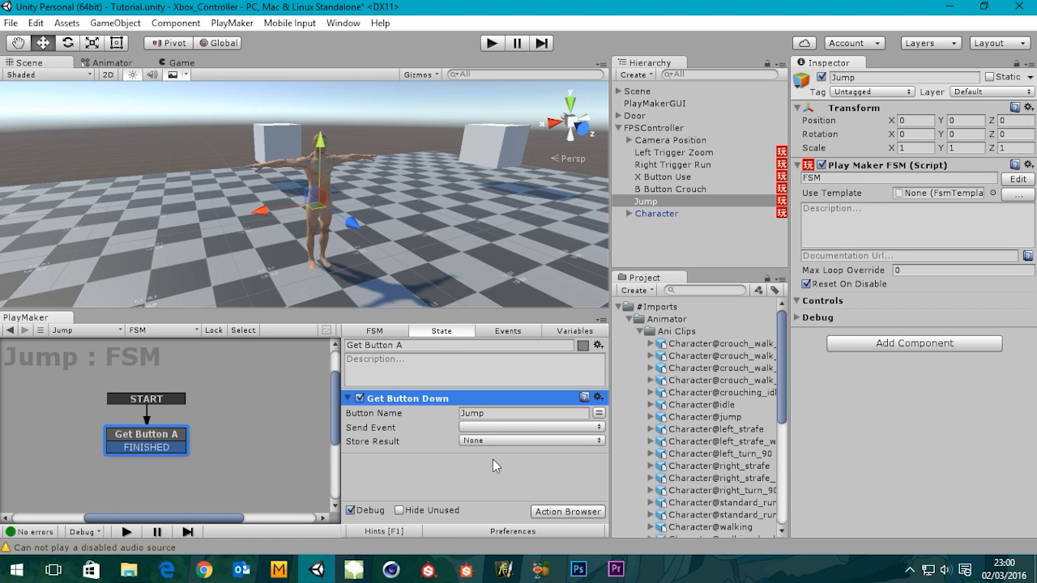
click(492, 428)
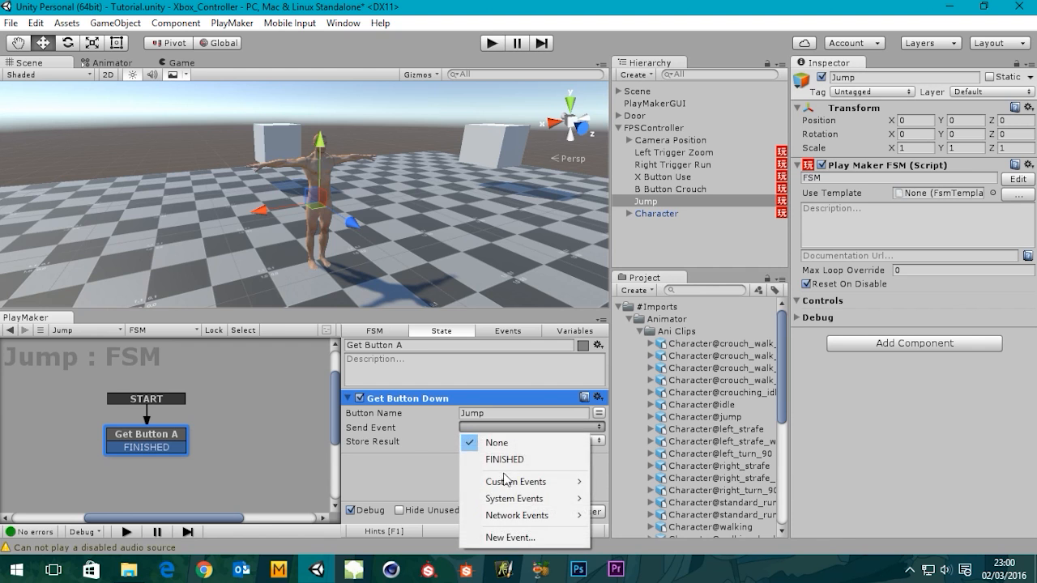
click(510, 459)
middle_drag(258, 416, 208, 408)
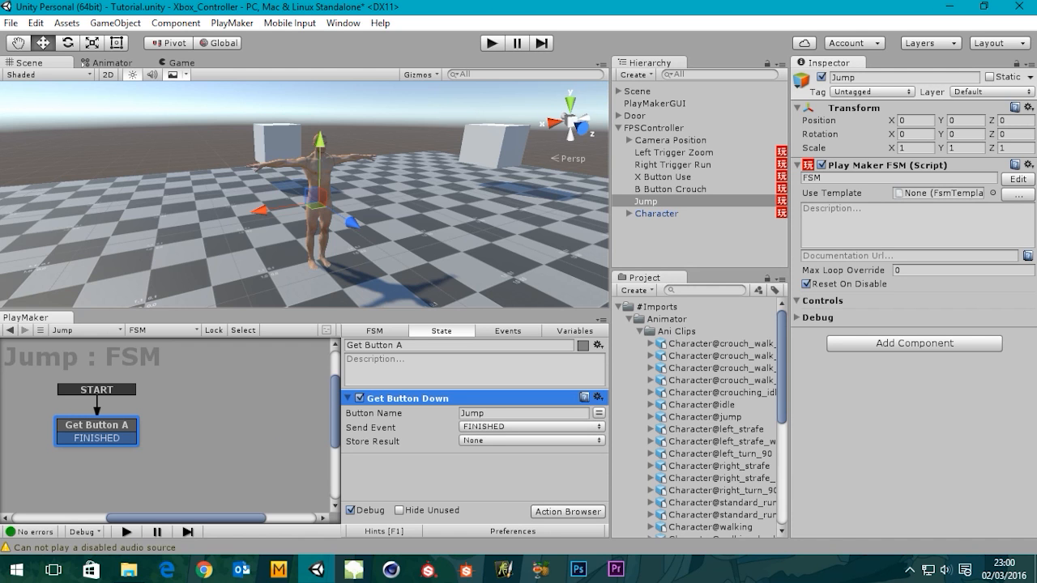
Add a Bool parameter named "Jump?" to the Character animator controller
click(92, 64)
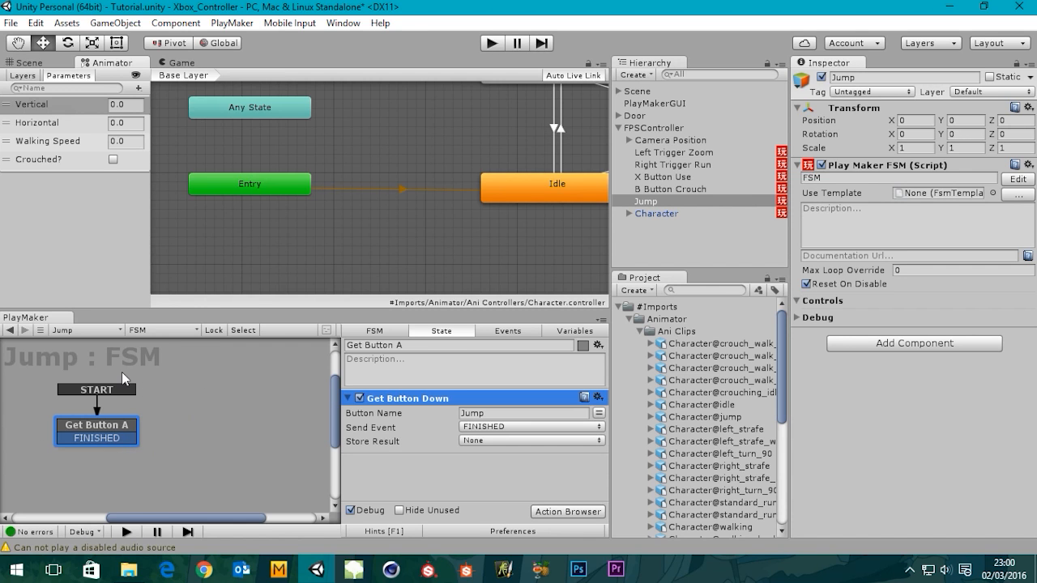
click(138, 86)
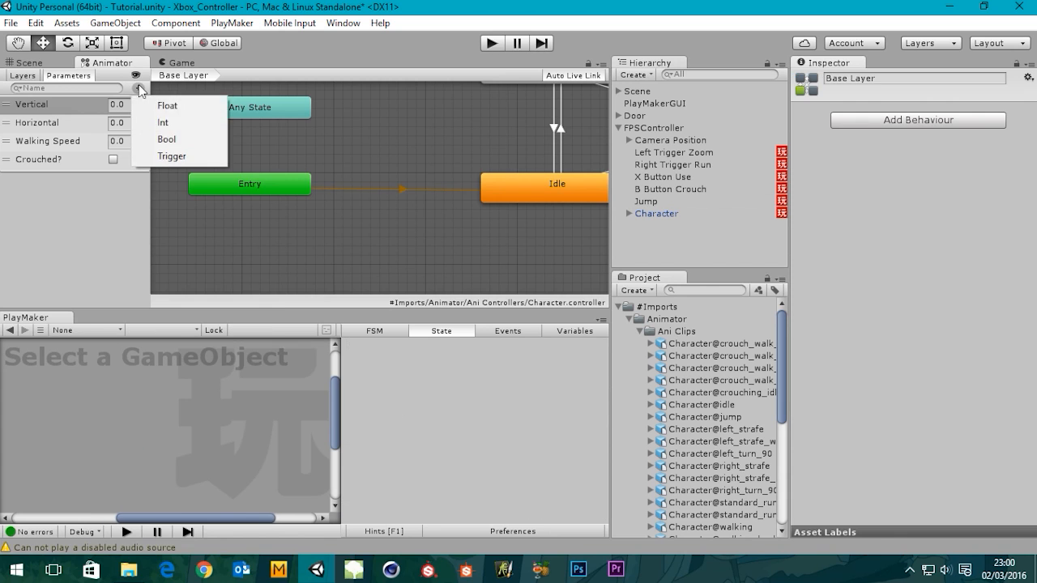
click(167, 140)
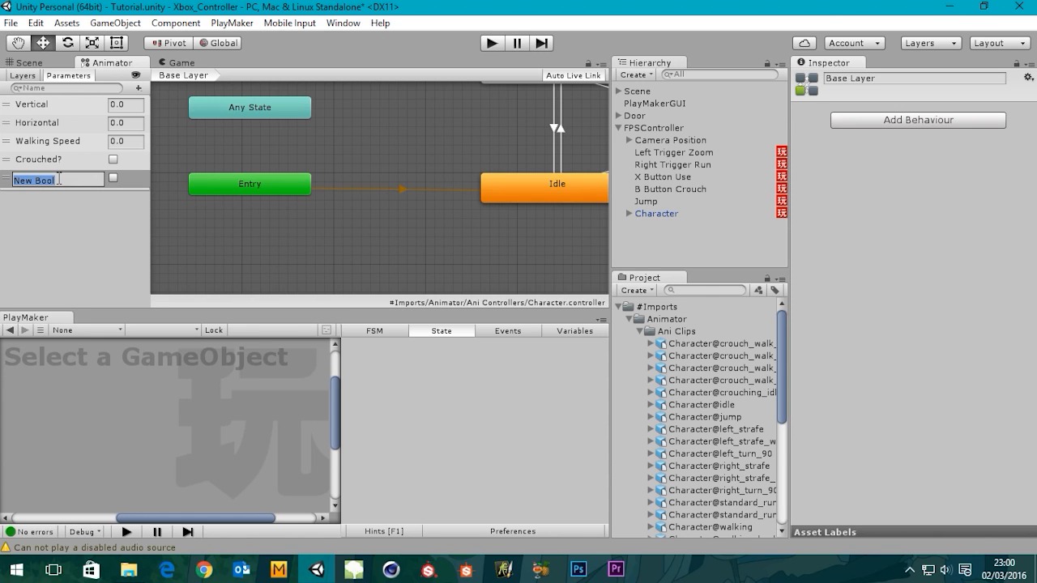
text(Jump?)
key(Return)
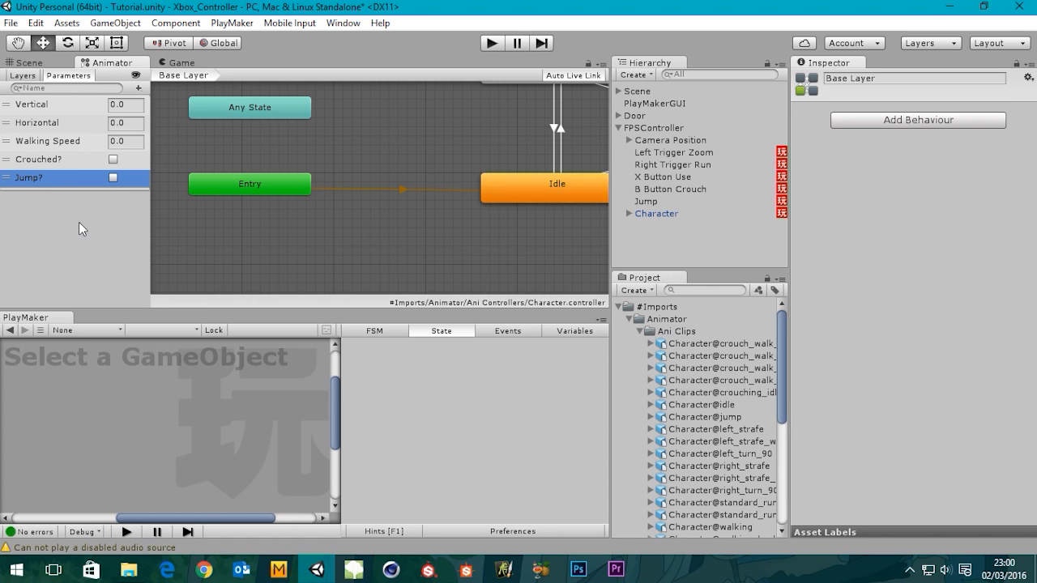
Add a second state to the Jump object's FSM, above and to the right of Get Button A
click(645, 201)
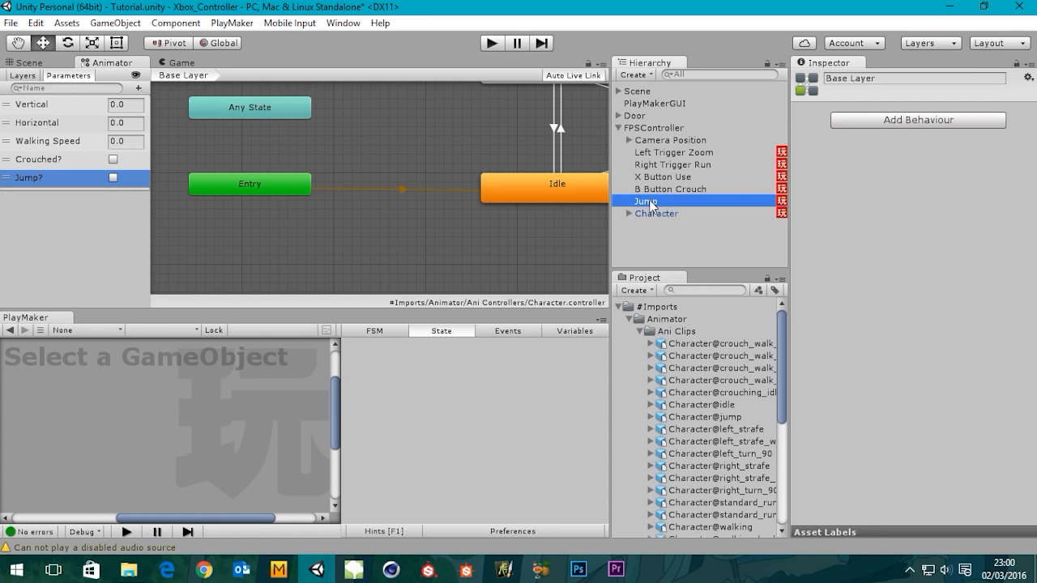
click(271, 403)
middle_drag(271, 402, 288, 404)
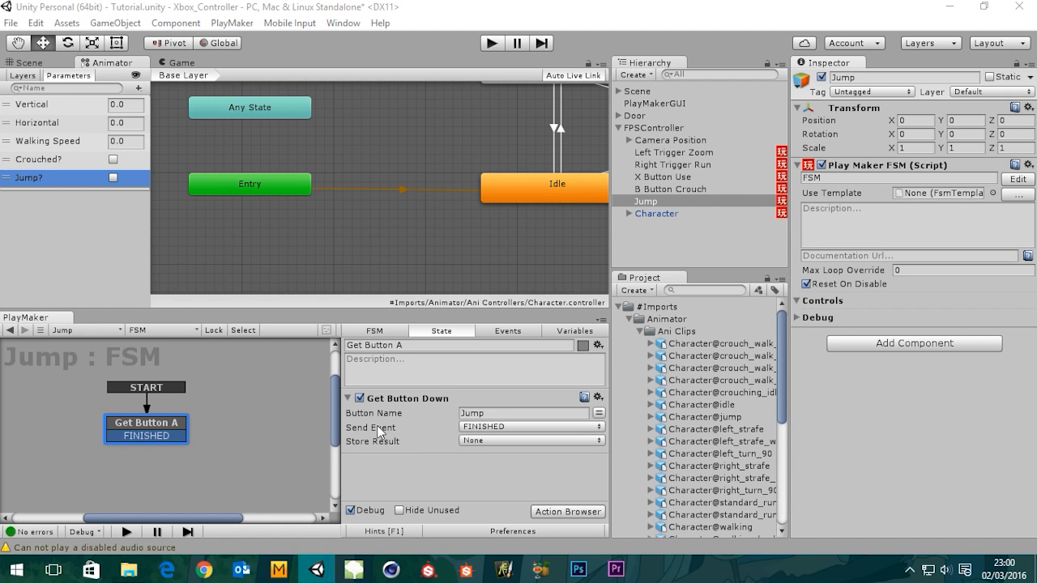
middle_drag(240, 419, 211, 424)
right_click(201, 397)
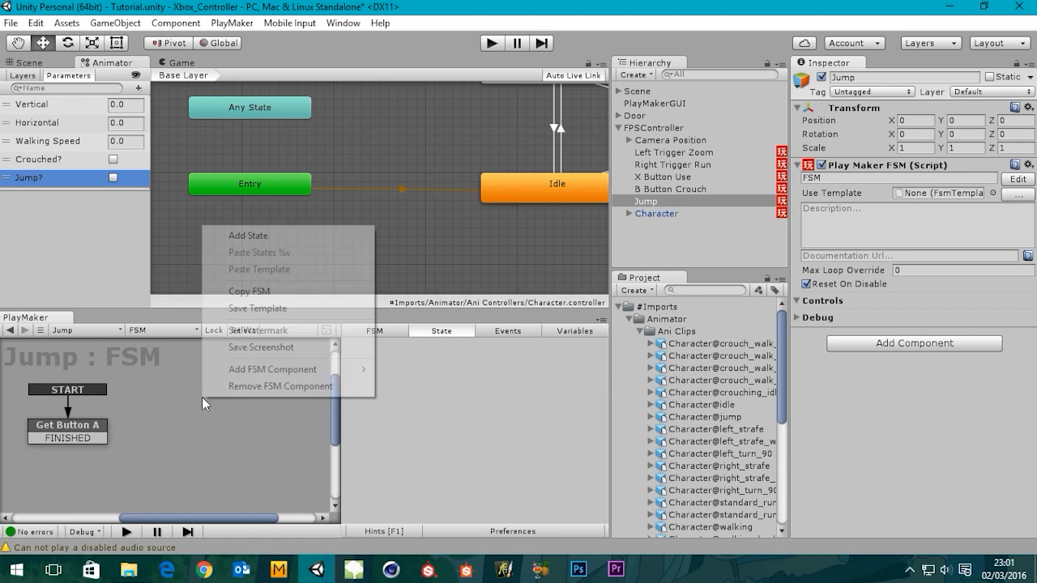
click(261, 239)
drag(259, 402, 235, 413)
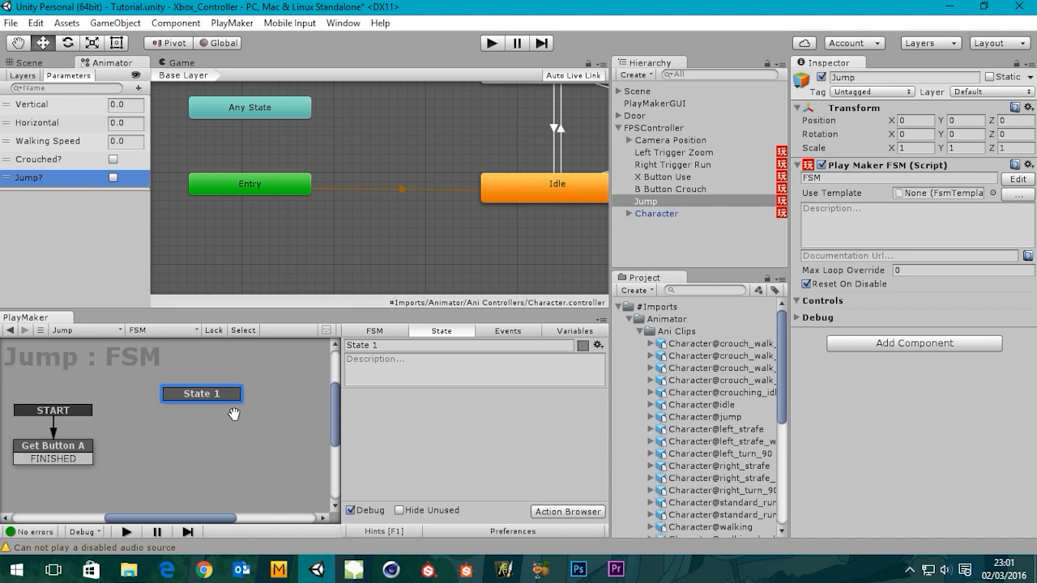
Rename the new state of the Jump FSM to "Jump? true"
click(397, 345)
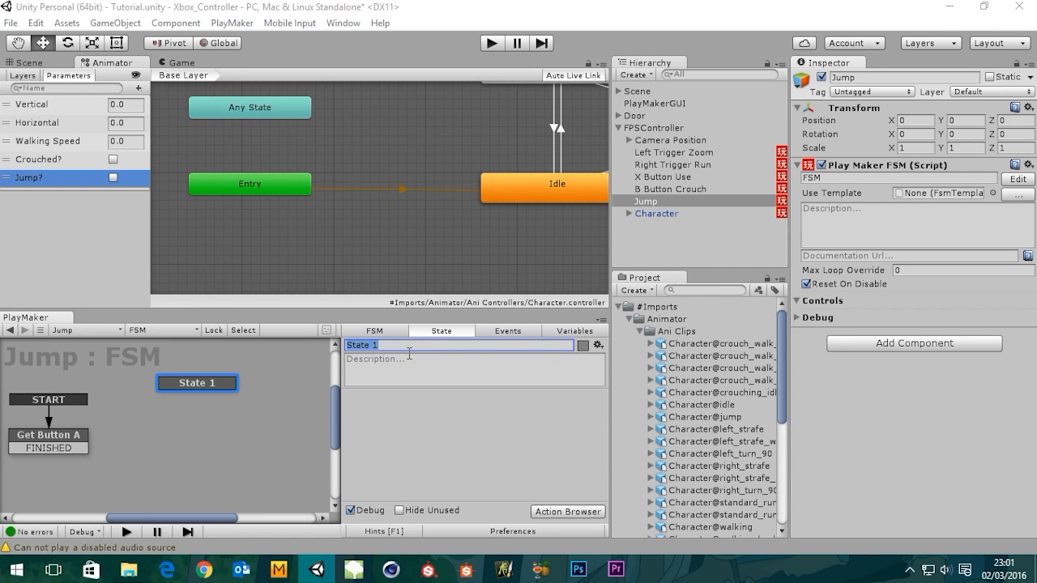
click(409, 351)
text(Jum)
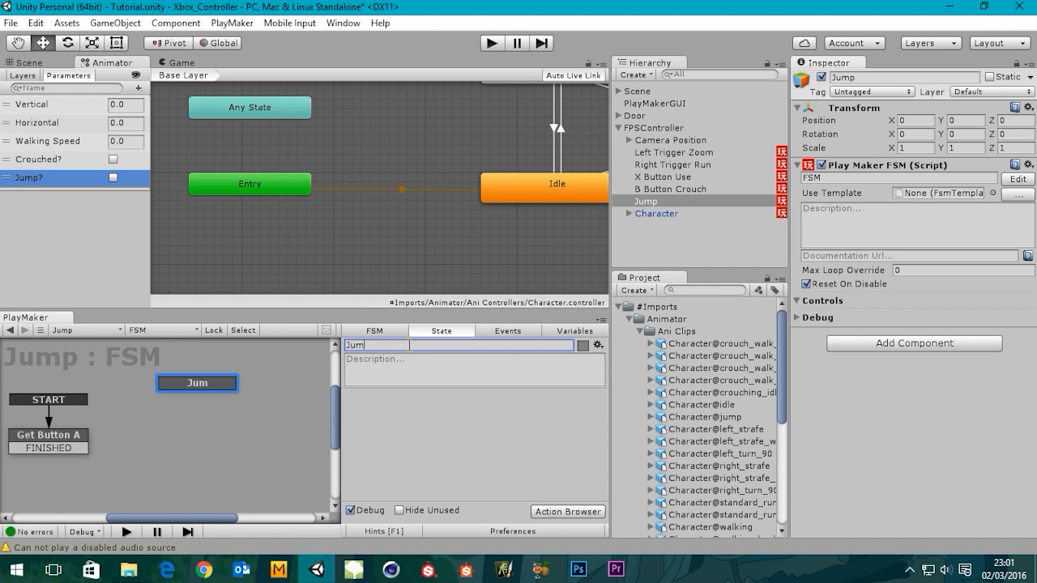
text(p true)
click(369, 345)
text(?)
mouse_move(266, 391)
middle_down()
mouse_move(269, 406)
mouse_move(270, 394)
middle_up()
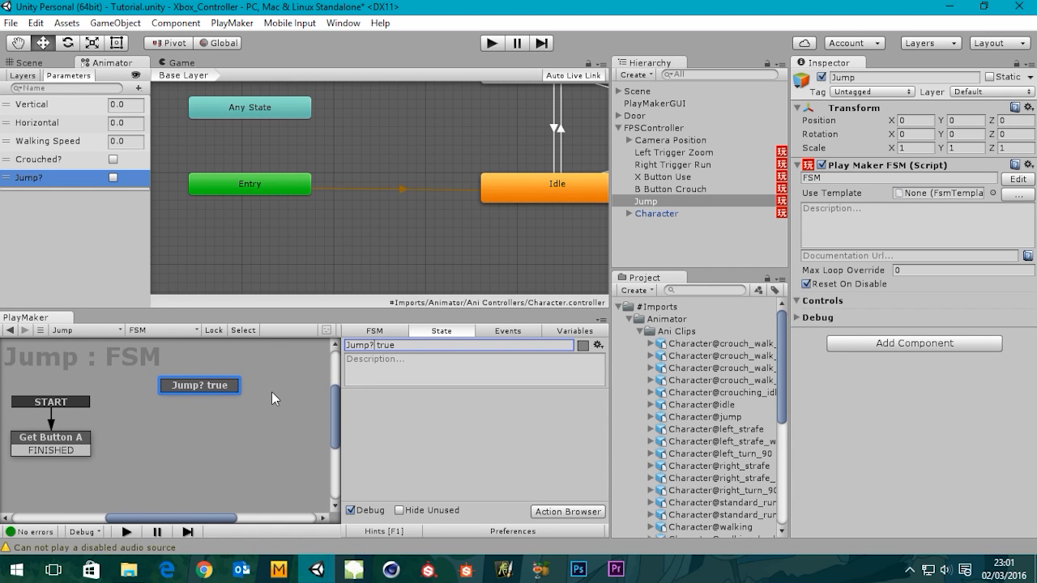
click(422, 345)
click(422, 345)
Add a Set Animator Bool action to the "Jump? true" state
click(544, 513)
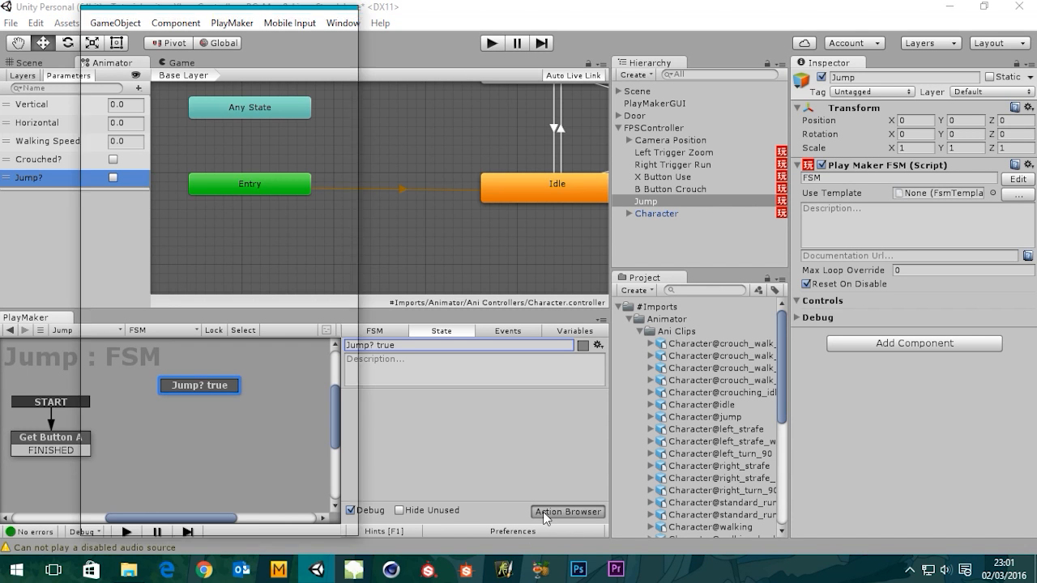
text(set boole)
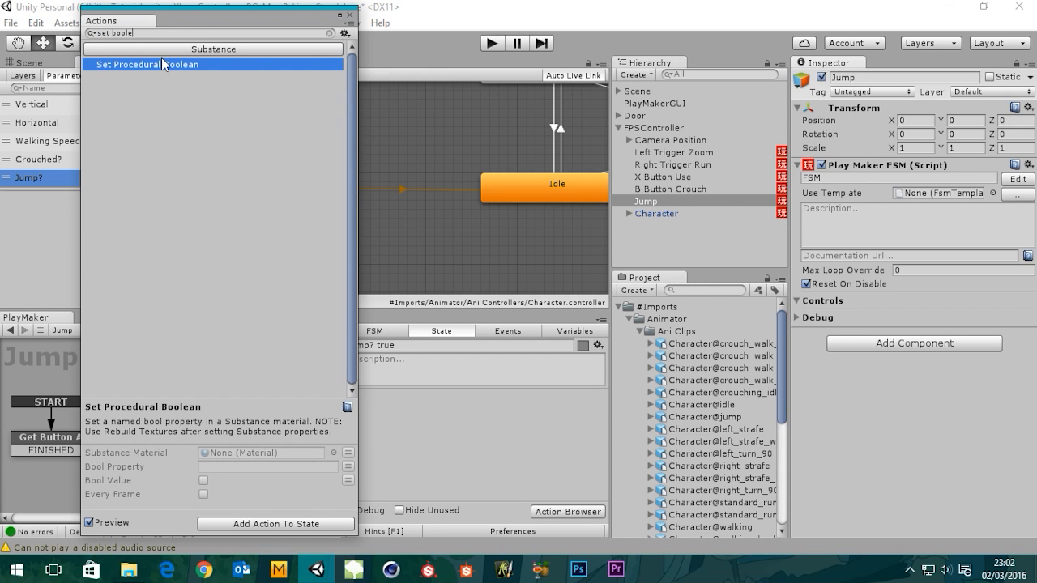
key(BackSpace)
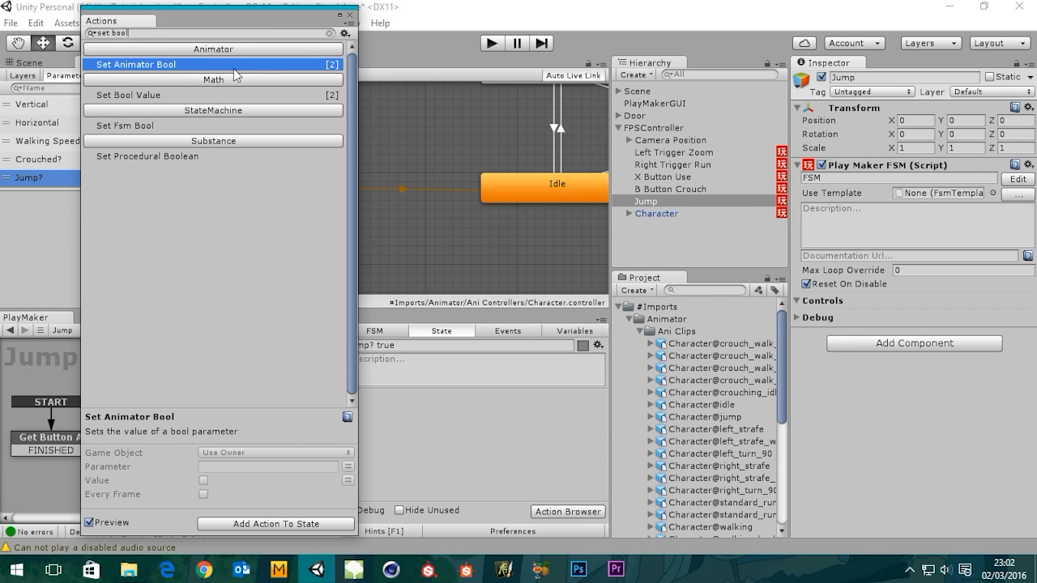
double_click(125, 65)
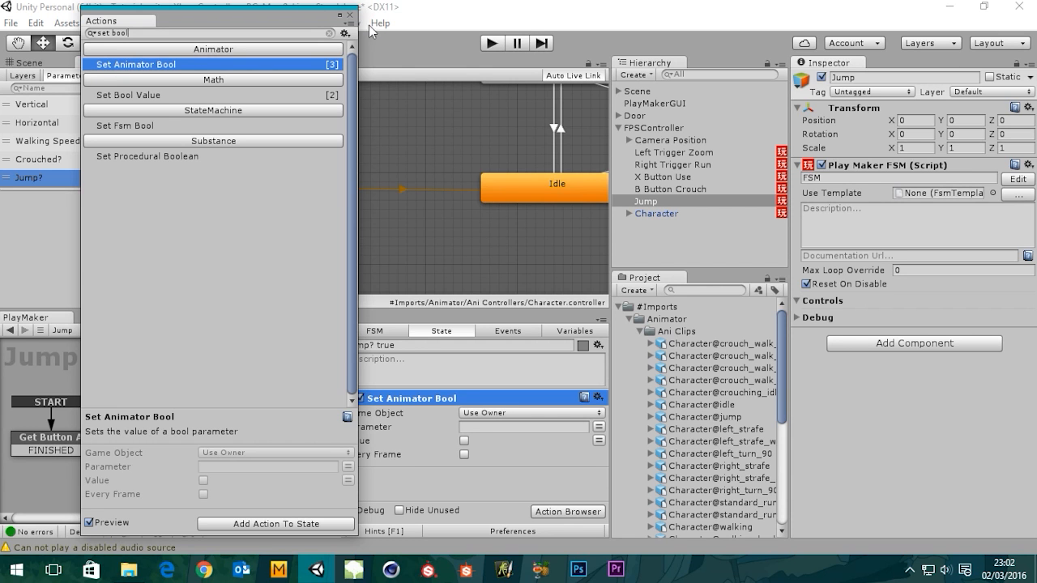
click(349, 15)
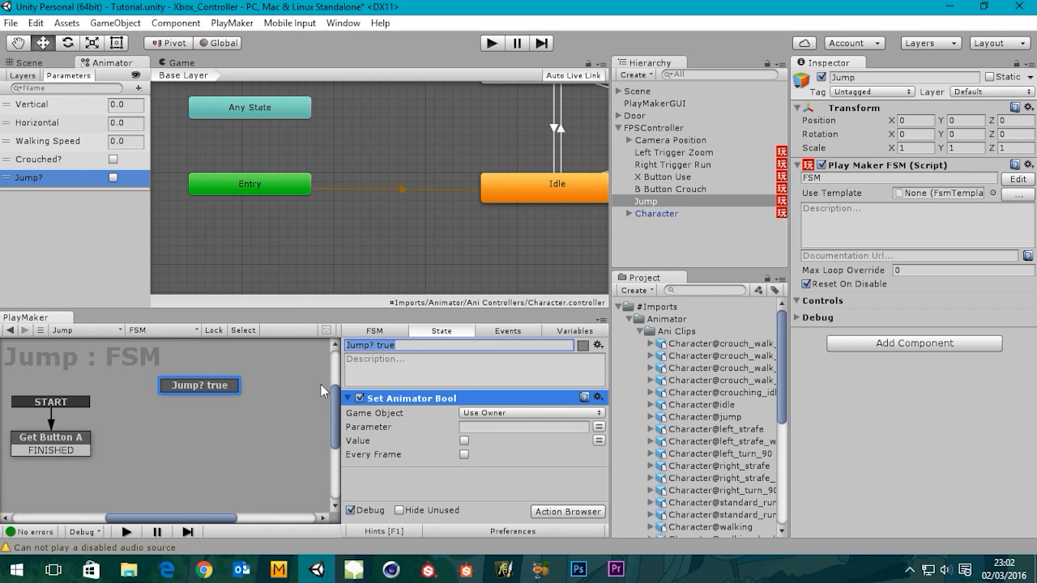
Set the Set Animator Bool action's parameter to "Jump?" and its value to true
click(499, 428)
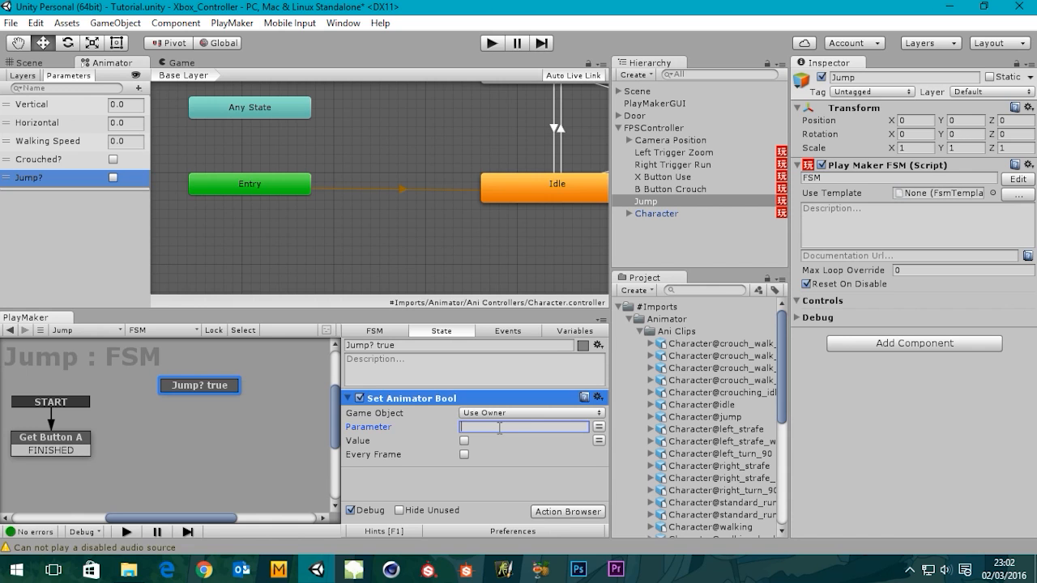
text(Jump?)
click(464, 441)
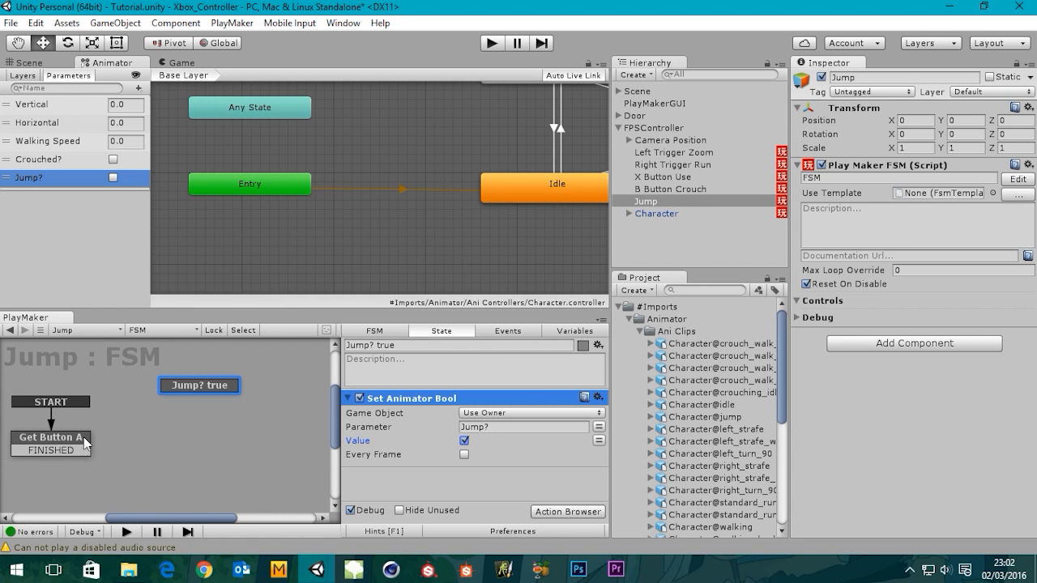
Add a FINISHED transition to the "Jump? true" state
middle_drag(122, 432, 153, 426)
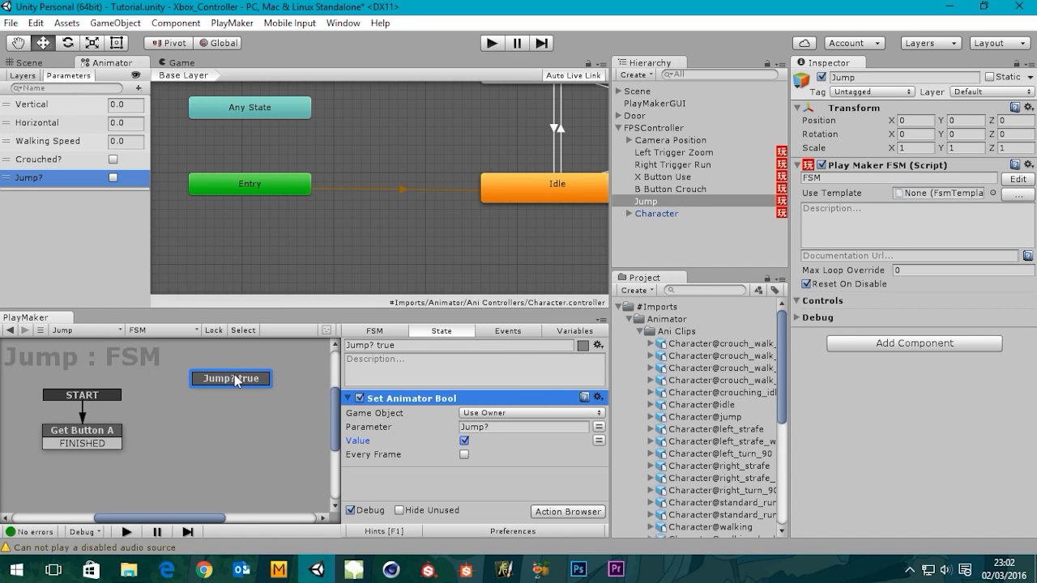
middle_drag(233, 420, 207, 427)
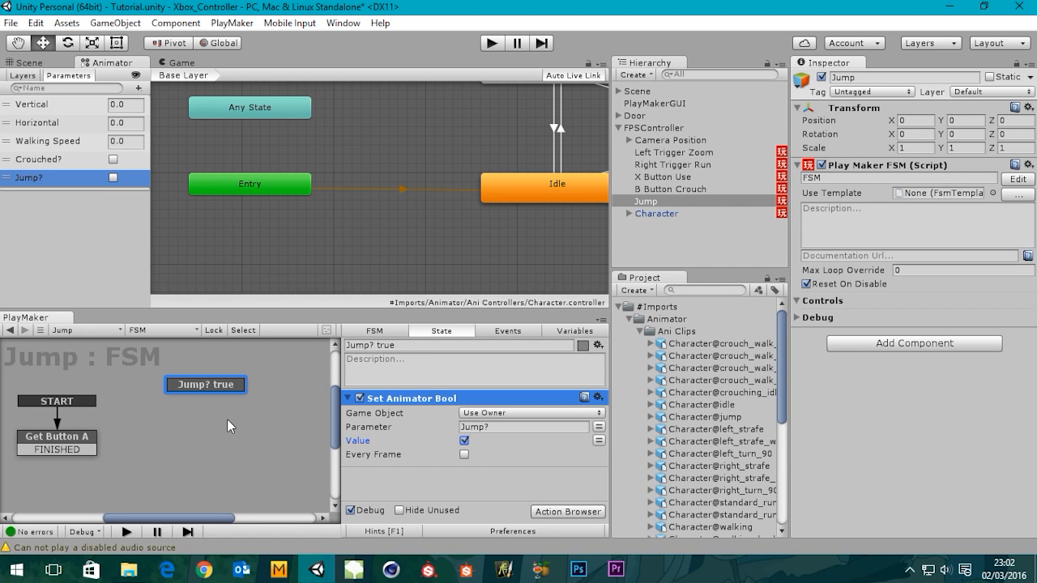
middle_drag(227, 419, 259, 411)
right_click(247, 377)
mouse_move(324, 384)
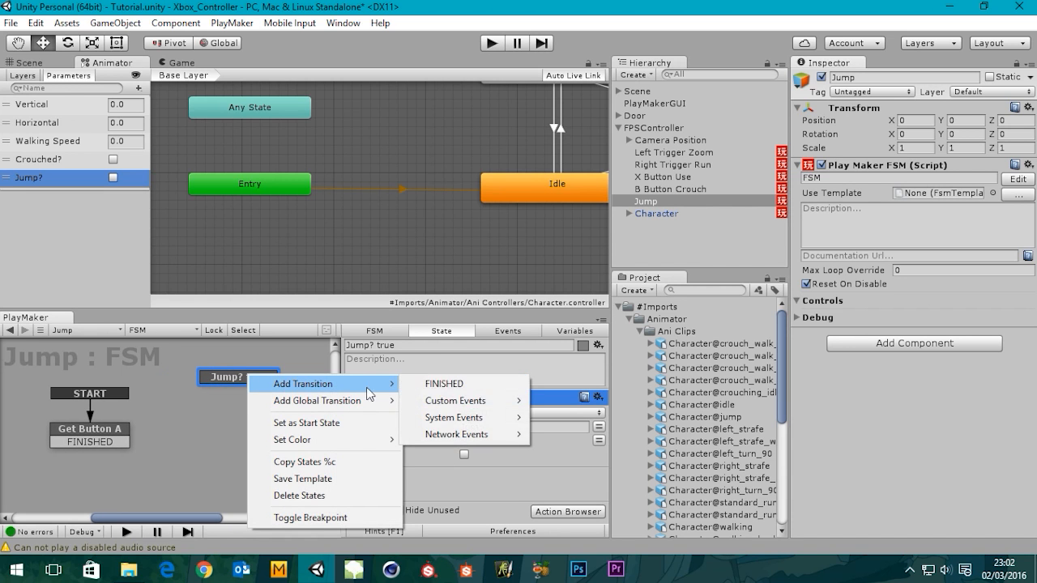
click(429, 384)
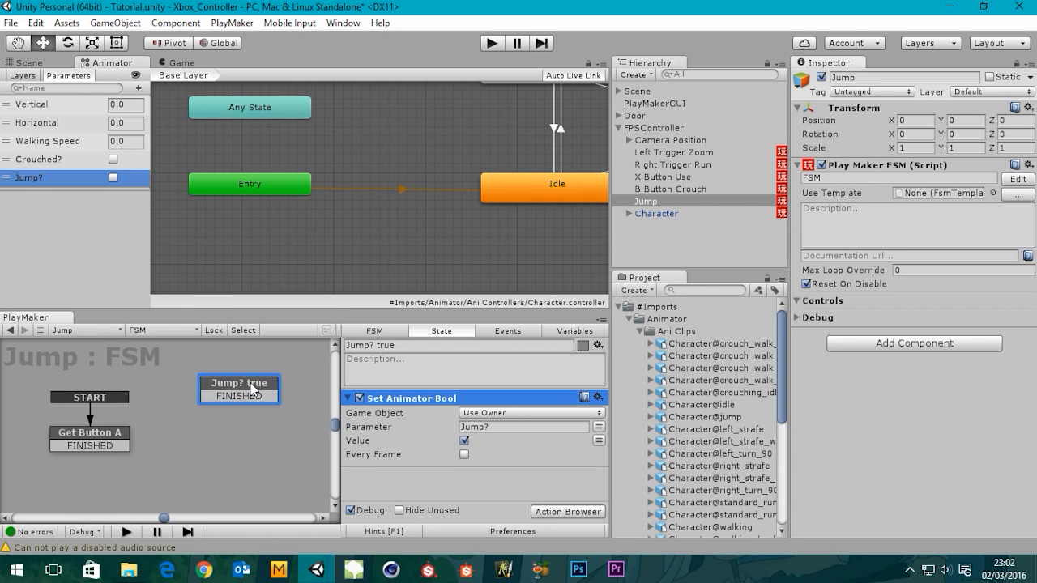
Link Get Button A's FINISHED transition to the "Jump? true" state and that state's FINISHED transition back to Get Button A
middle_drag(204, 443, 194, 433)
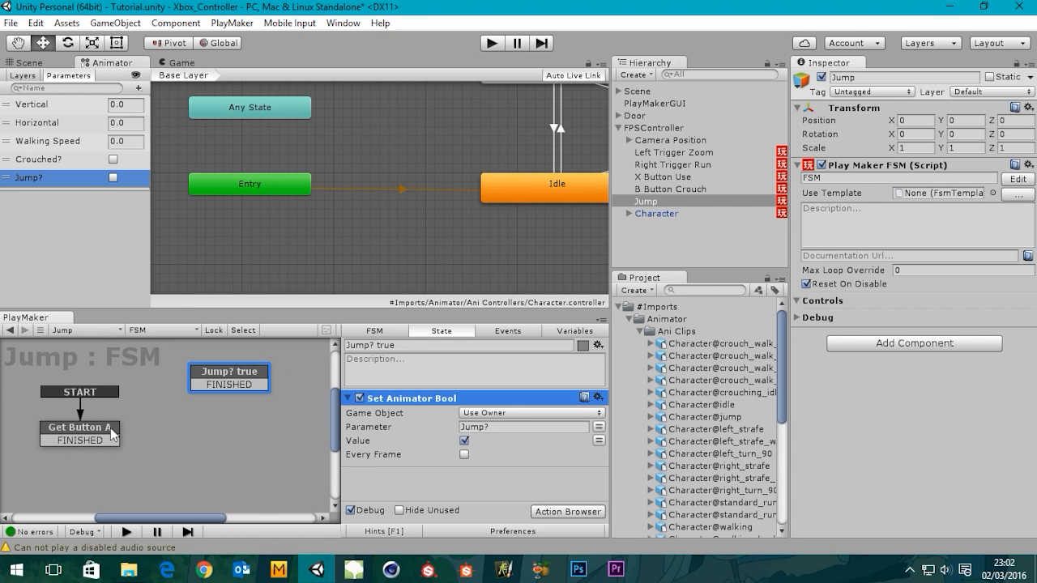
drag(113, 441, 204, 394)
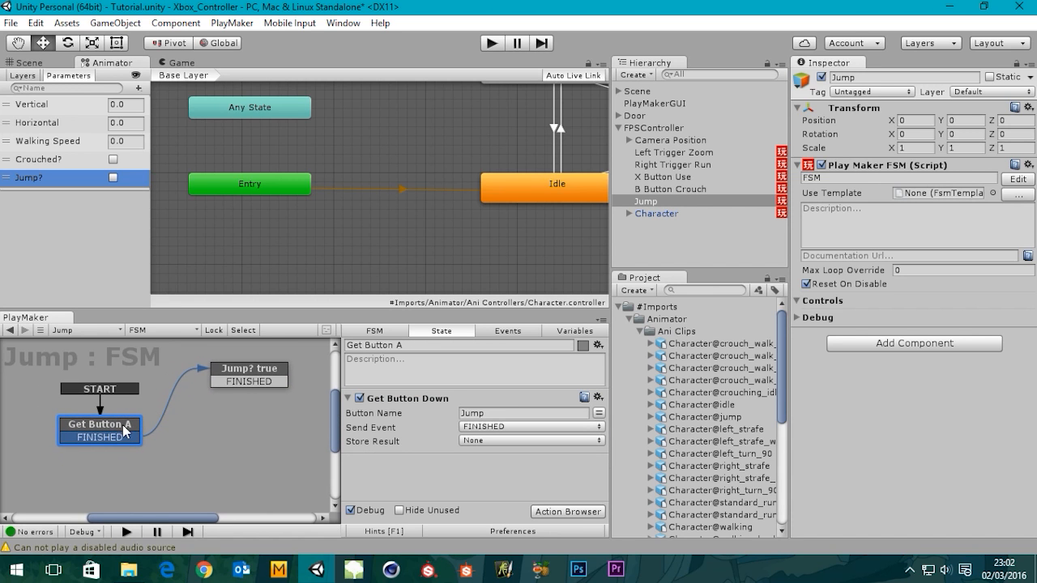
click(230, 374)
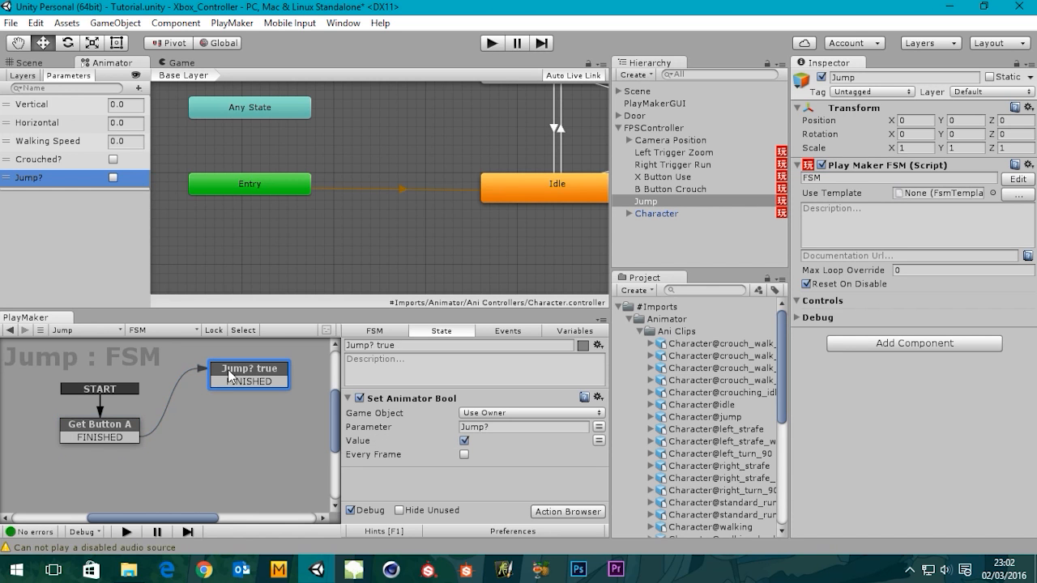
drag(222, 381, 140, 438)
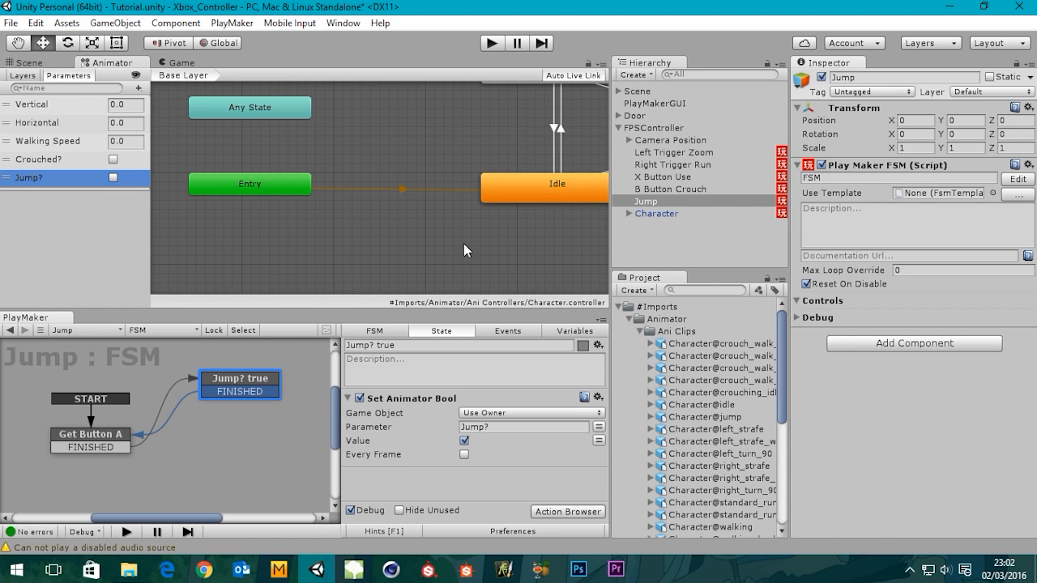
Select the Locomotion, Idle and Crouching states together and move them farther from Entry to free up space in the Animator graph
middle_drag(464, 243, 263, 295)
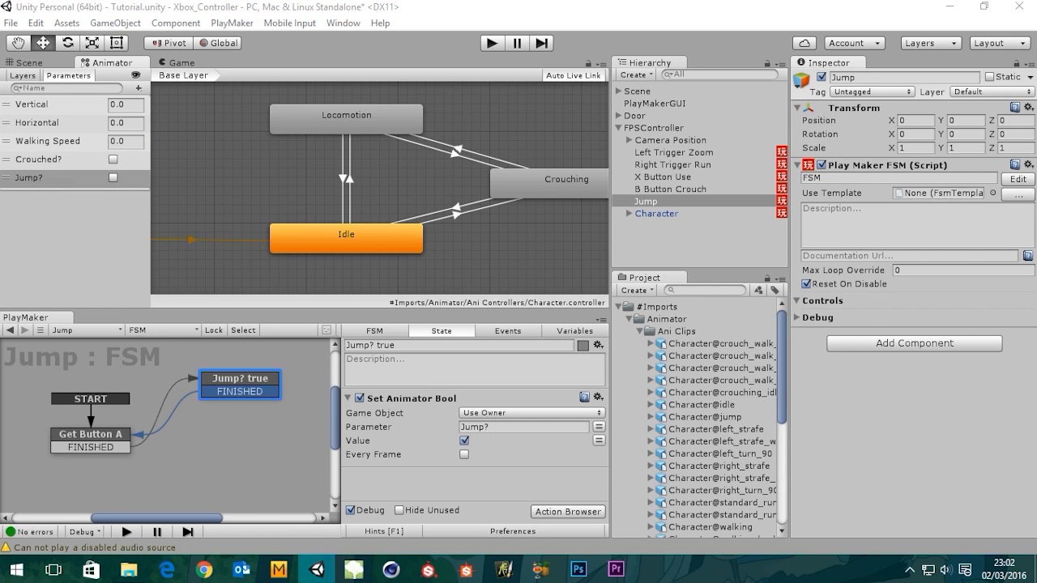
middle_drag(355, 166, 433, 190)
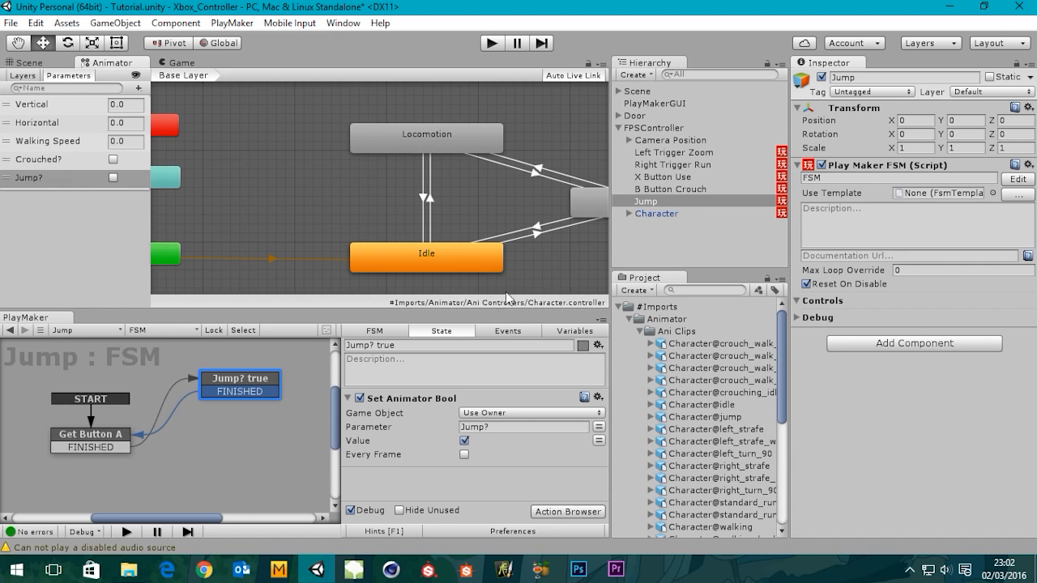
drag(611, 240, 800, 251)
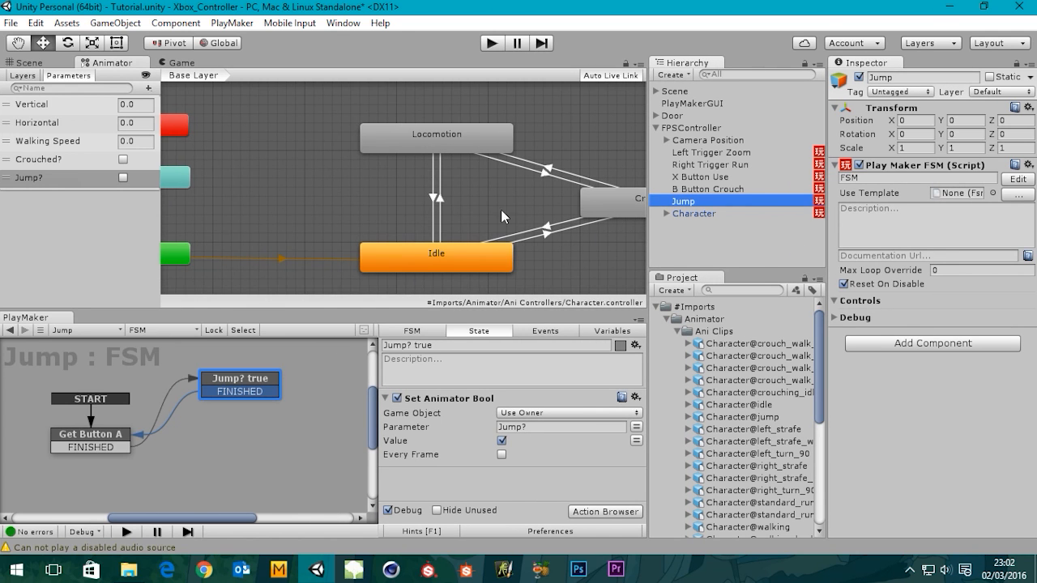
mouse_move(501, 209)
middle_down()
mouse_move(446, 200)
mouse_move(483, 204)
middle_up()
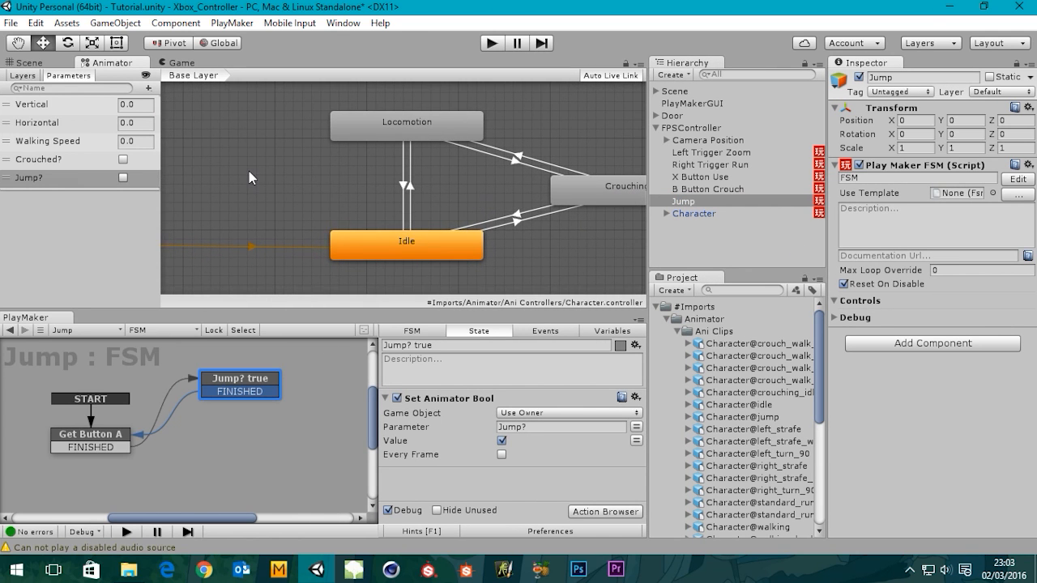
right_click(249, 171)
click(263, 166)
middle_drag(264, 166, 390, 162)
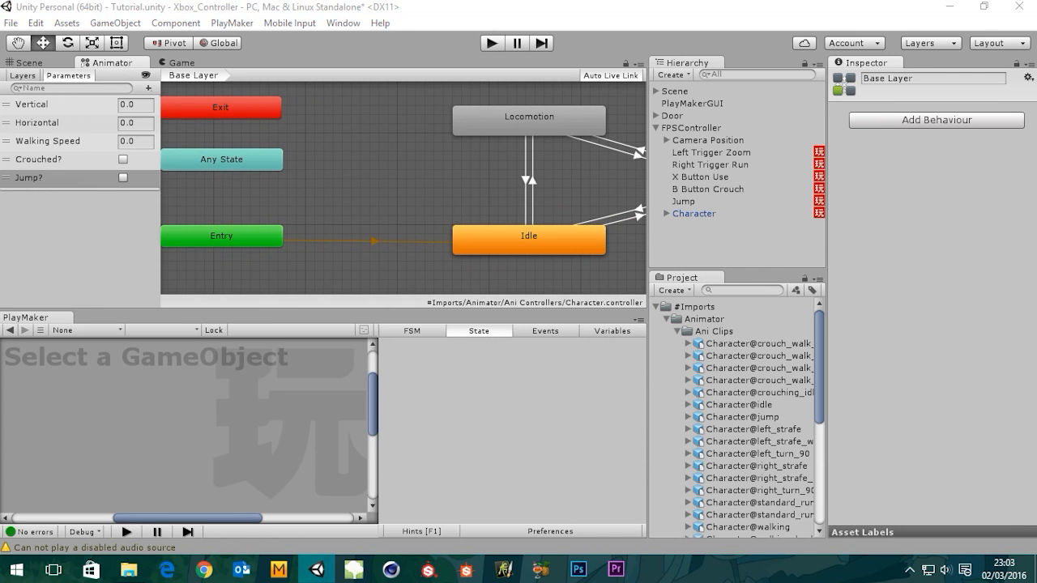
middle_drag(399, 174, 240, 180)
drag(291, 101, 611, 277)
drag(435, 254, 529, 247)
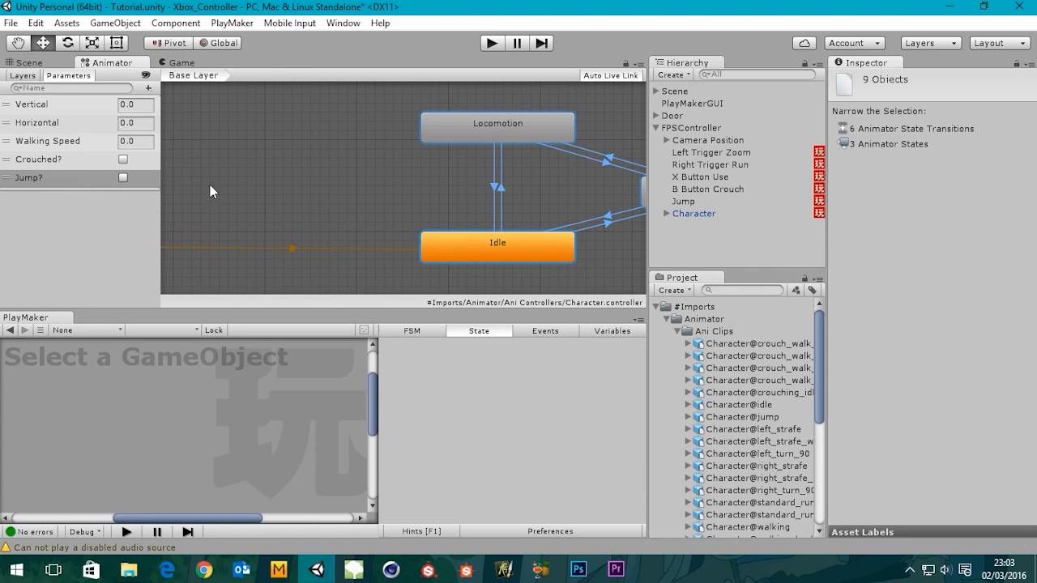
middle_drag(210, 185, 157, 175)
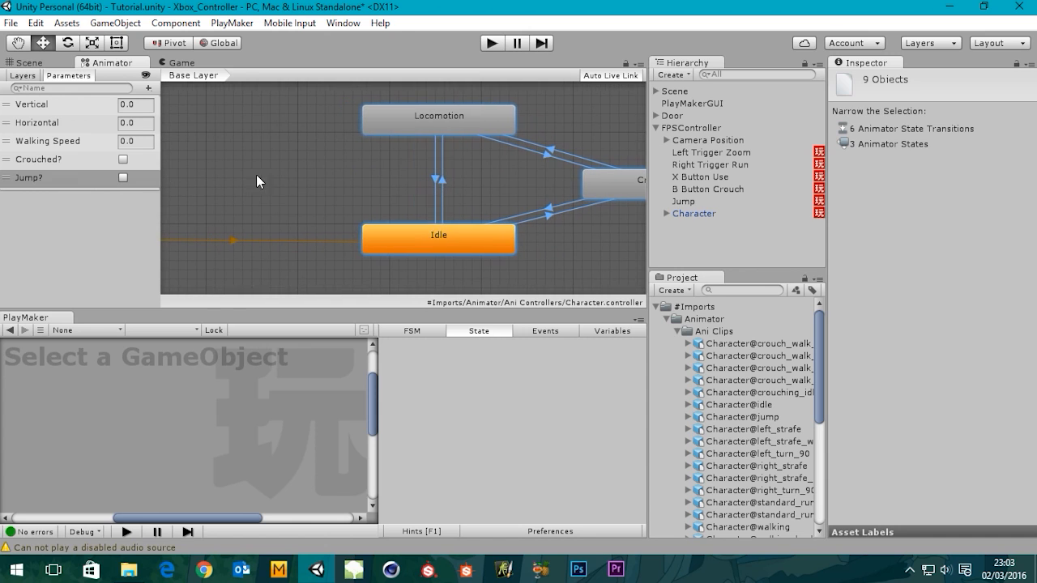
click(286, 171)
right_click(286, 171)
mouse_move(433, 166)
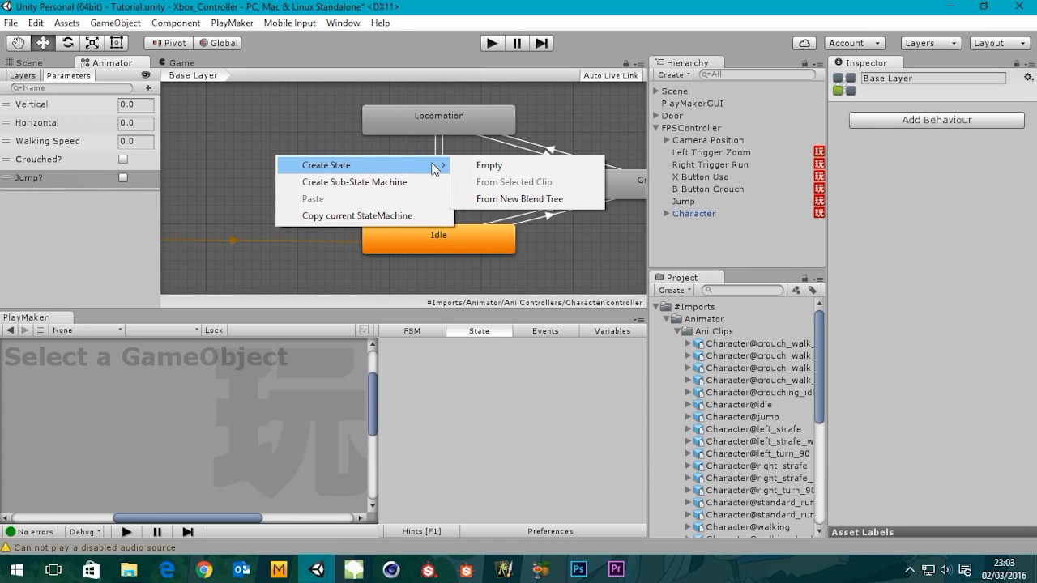
click(467, 166)
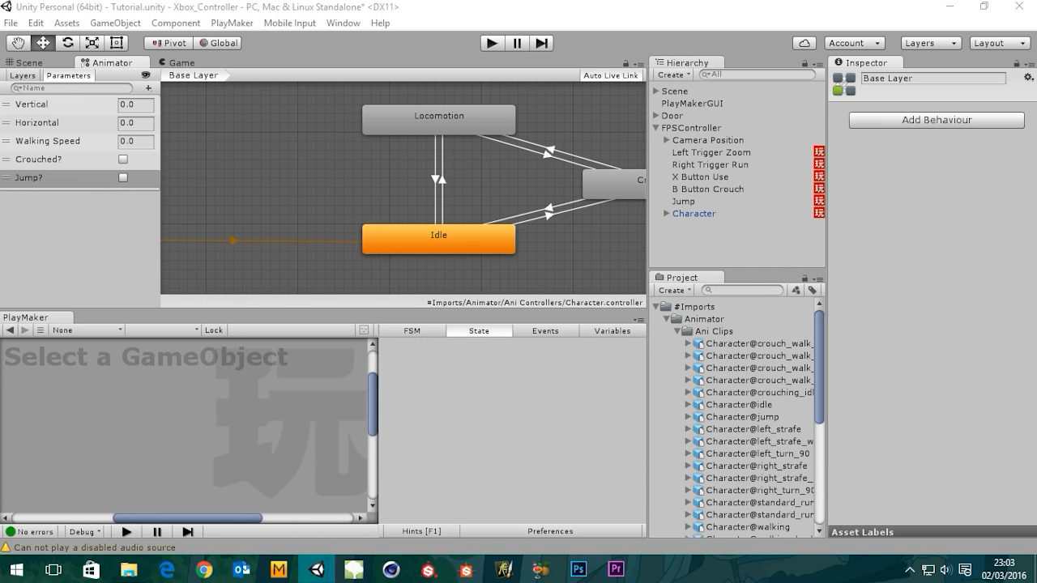
Create an empty state in the Base Layer and place it in the free space left of Locomotion and Idle
right_click(308, 171)
mouse_move(408, 183)
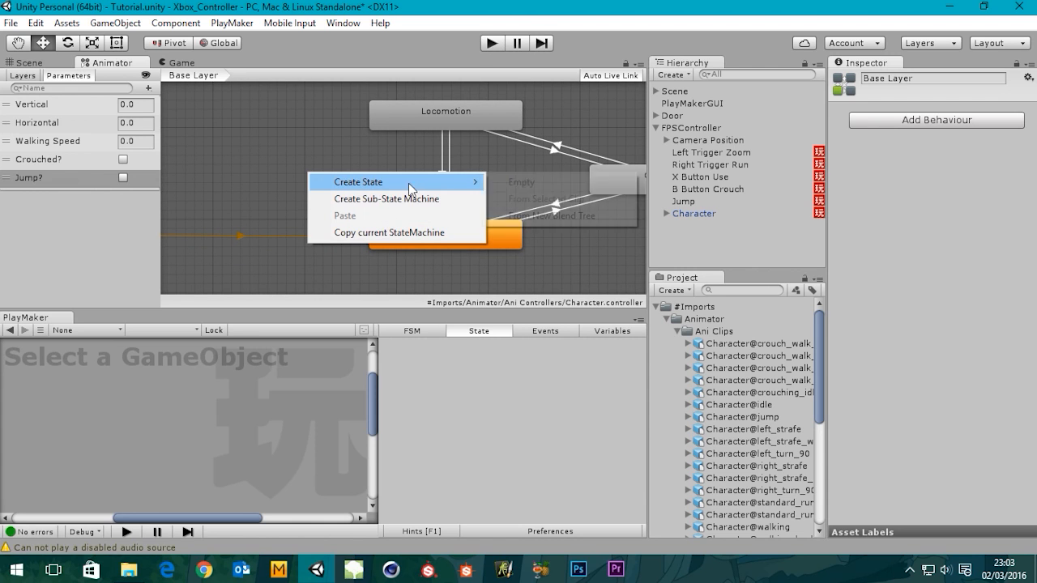
click(521, 182)
drag(412, 187, 262, 183)
mouse_move(414, 195)
middle_down()
mouse_move(477, 198)
mouse_move(416, 204)
middle_up()
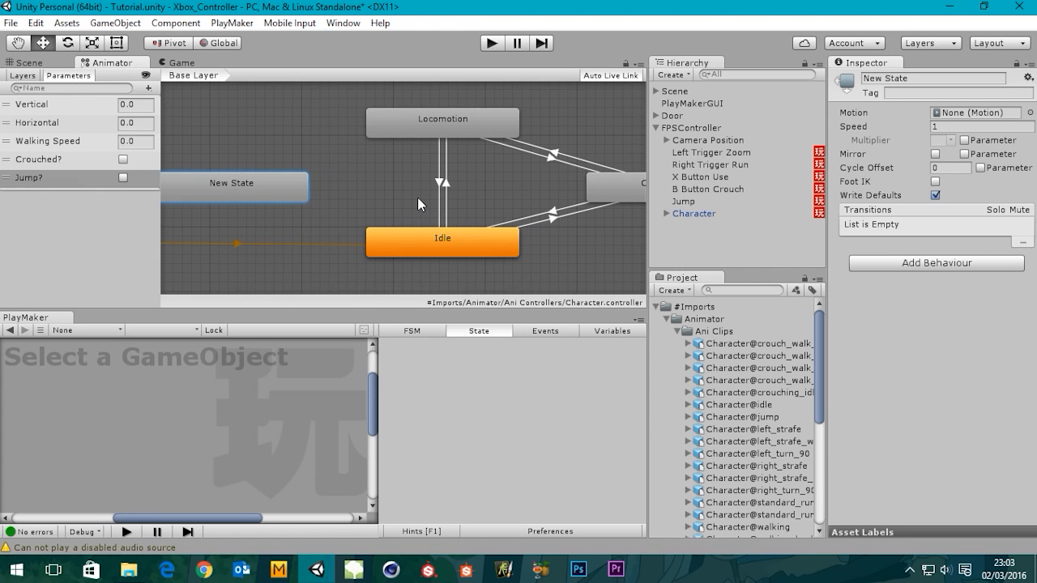
Rename the new animator state to "Jump"
click(902, 78)
text(Jump)
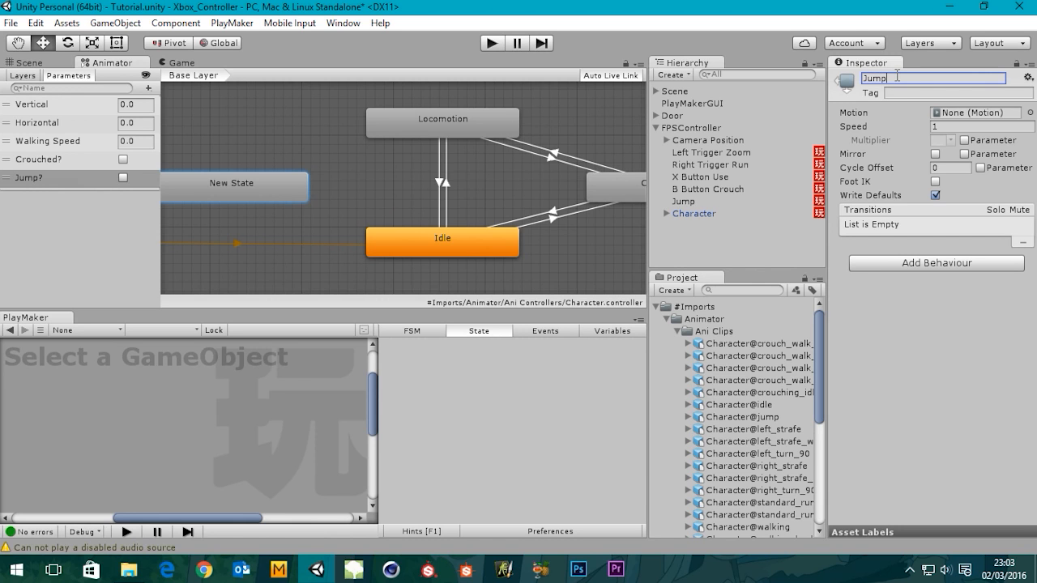
key(Return)
middle_drag(371, 184, 429, 178)
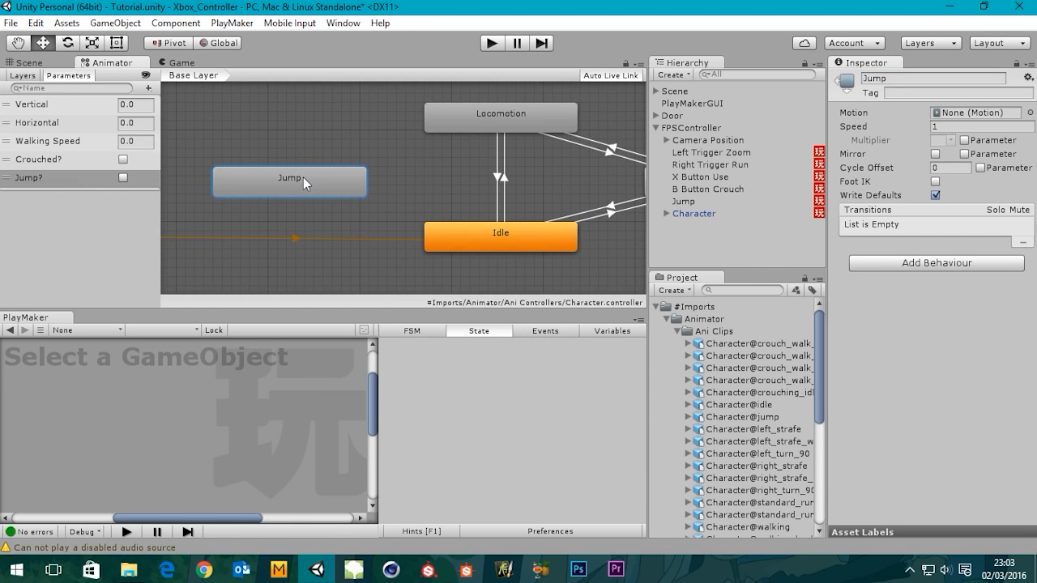
Assign the jump clip inside Character@jump as the motion of the Jump state
click(739, 417)
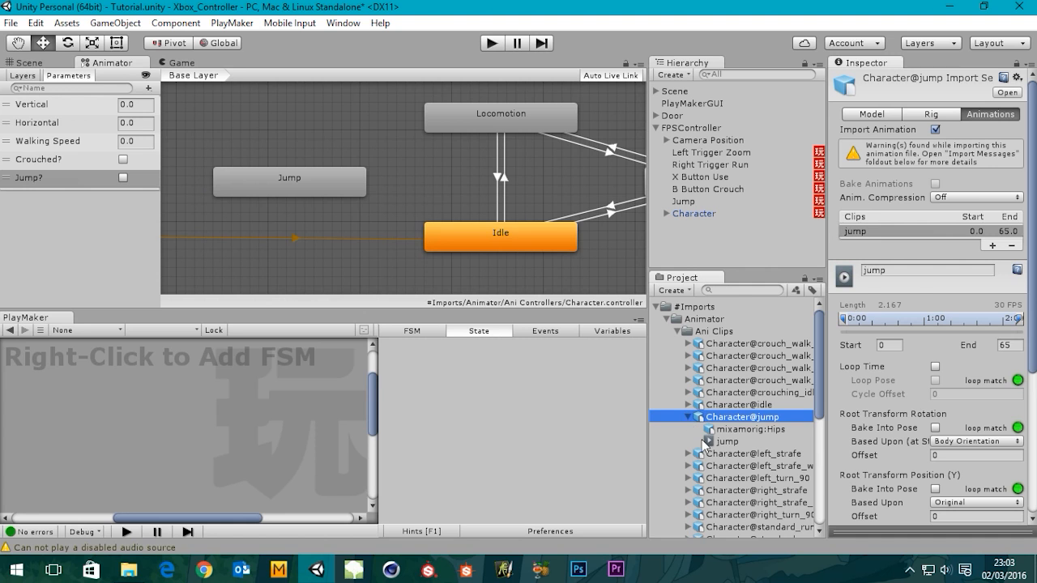
click(728, 441)
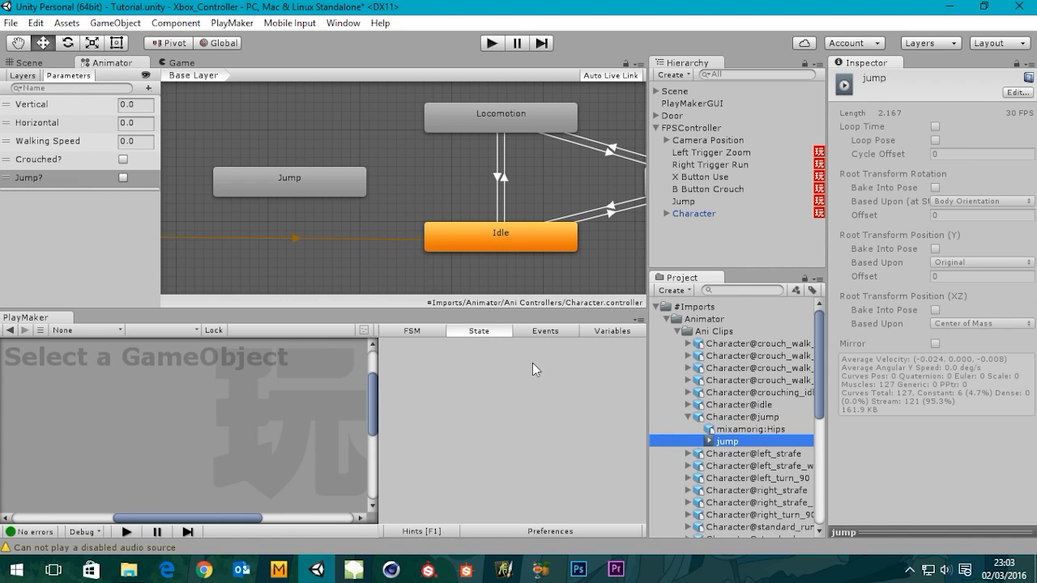
click(328, 175)
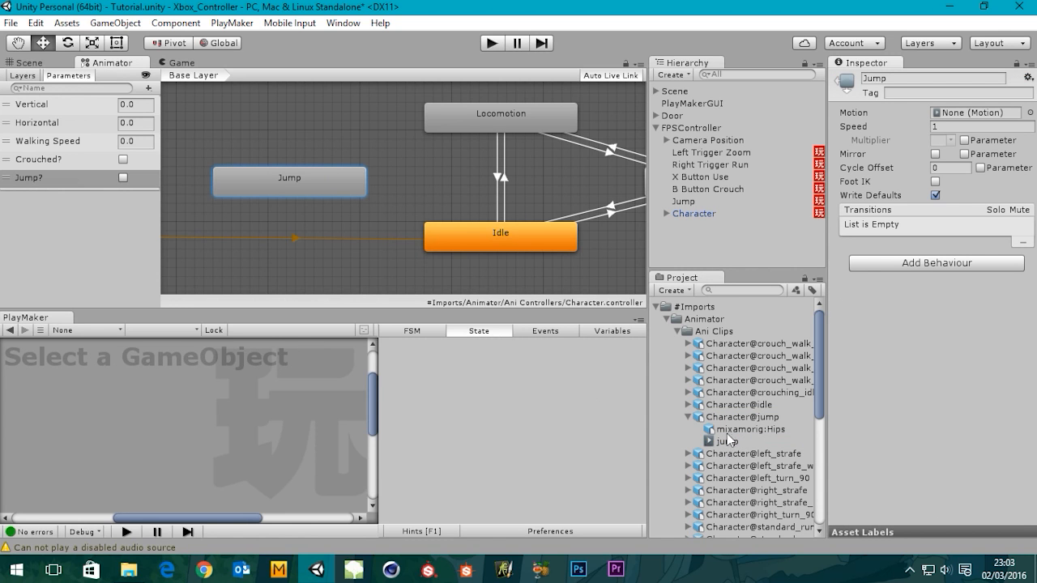
click(726, 418)
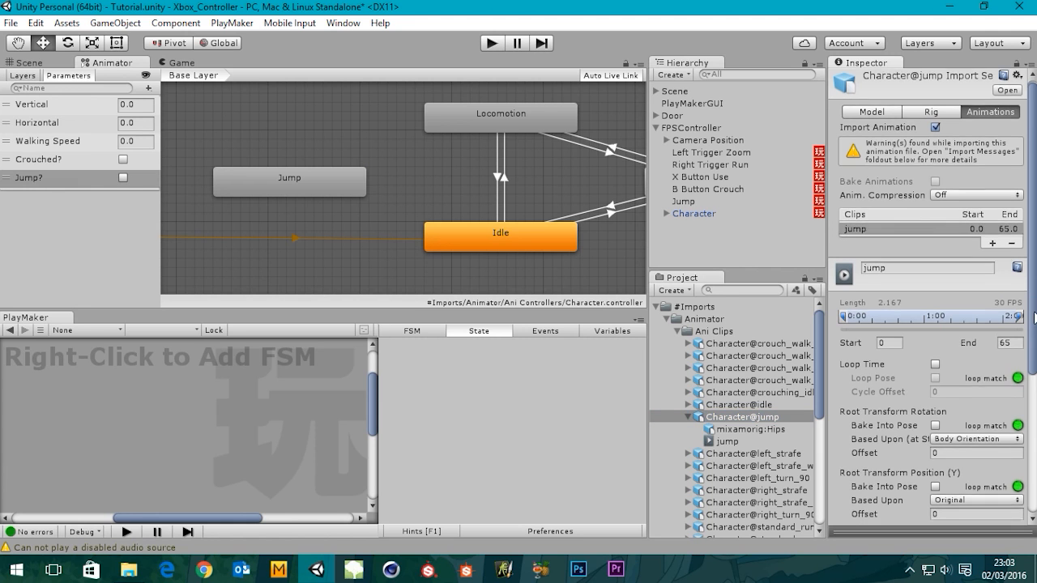
scroll(1028, 311, down, 10)
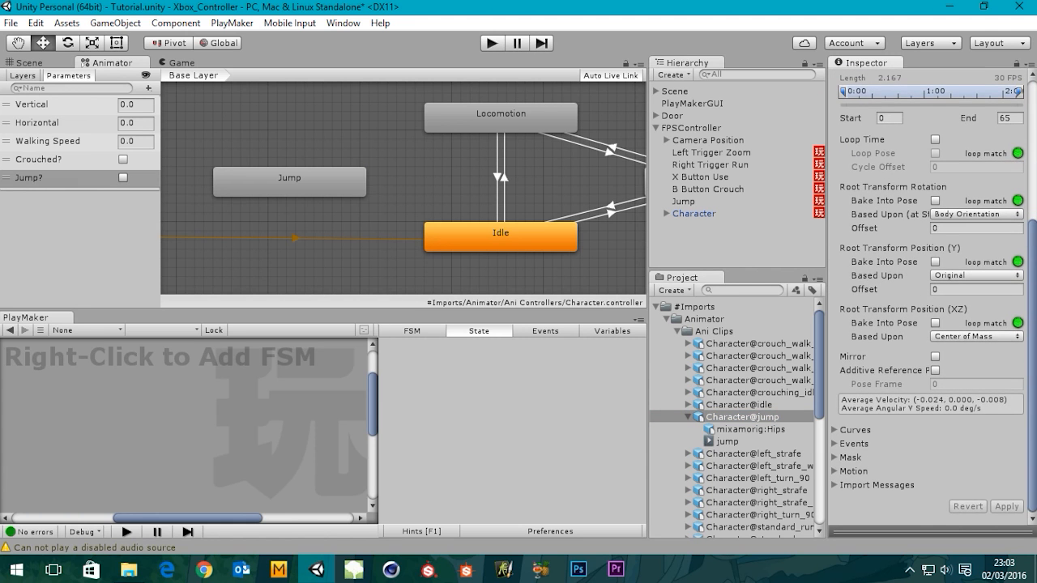
scroll(932, 307, up, 10)
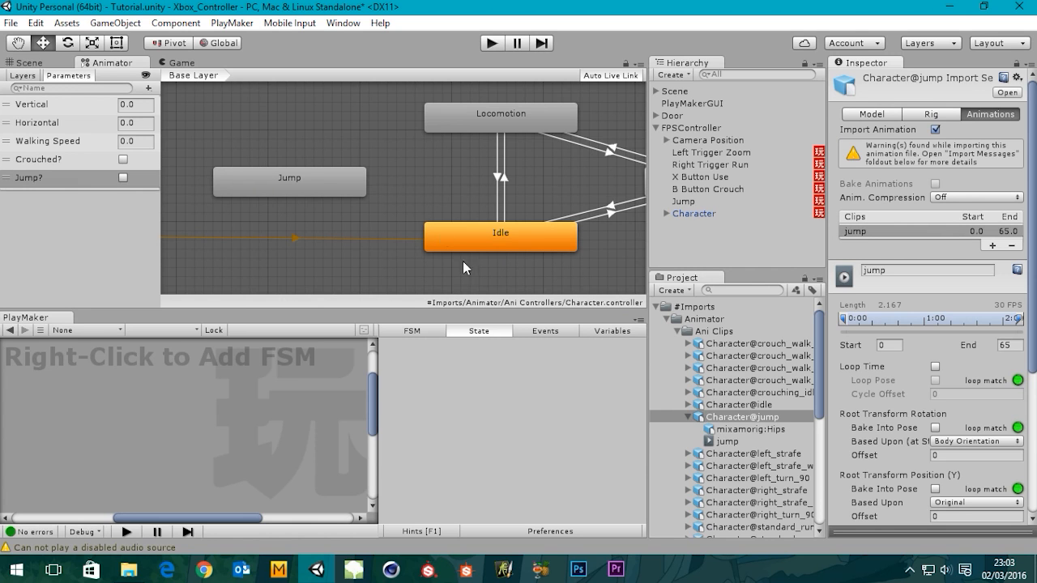
click(295, 159)
click(314, 175)
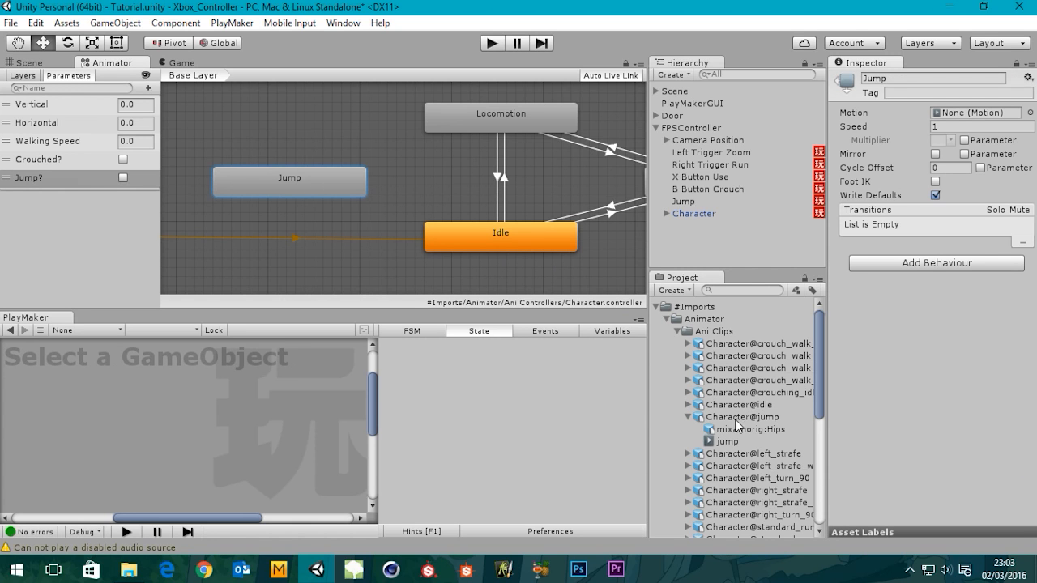
drag(726, 445, 980, 123)
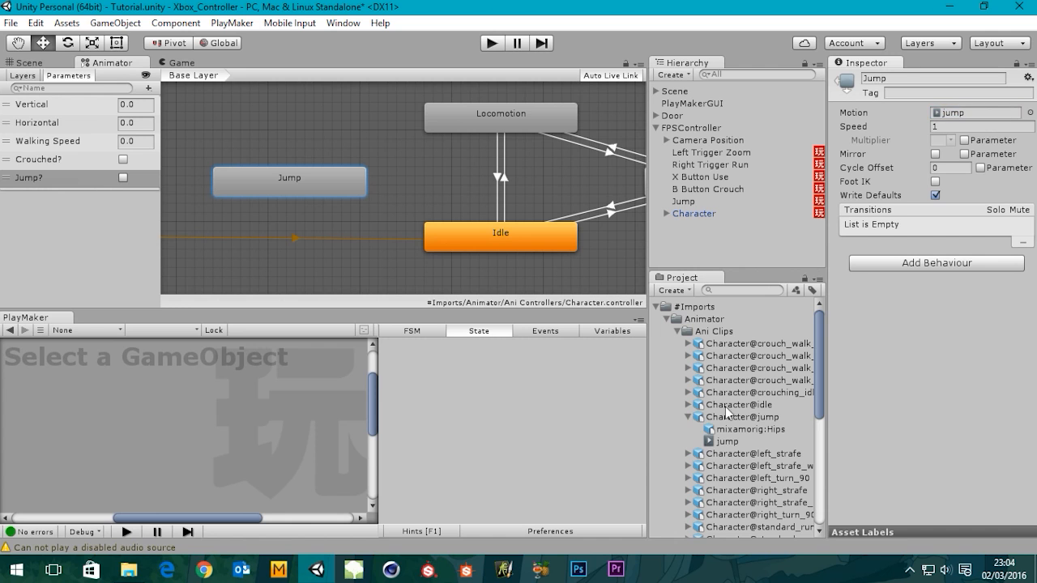
Play the Character@jump clip in the animation preview and pause it
click(689, 417)
click(749, 417)
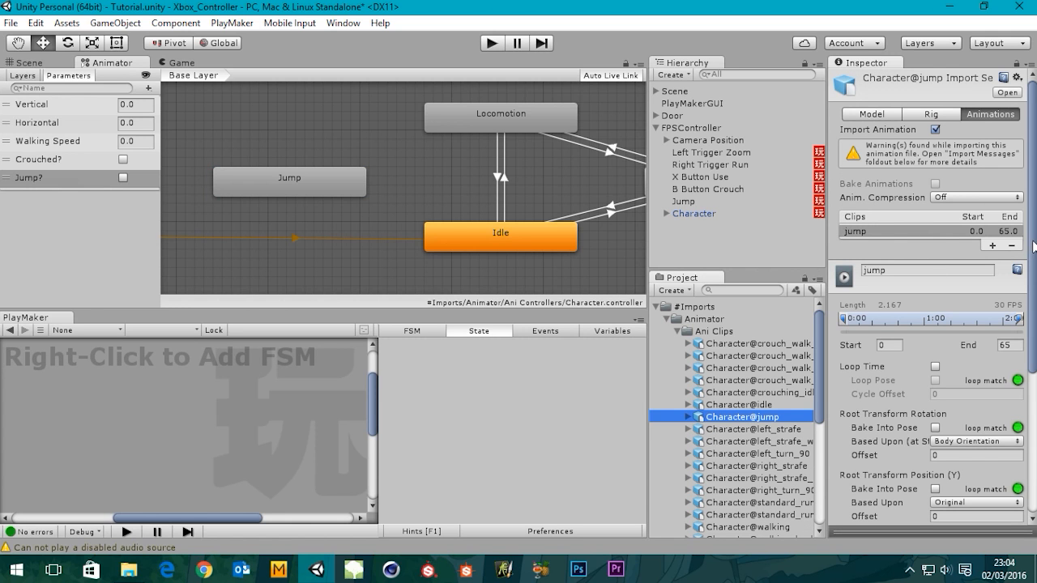
drag(1033, 246, 1035, 459)
drag(914, 530, 847, 238)
click(839, 258)
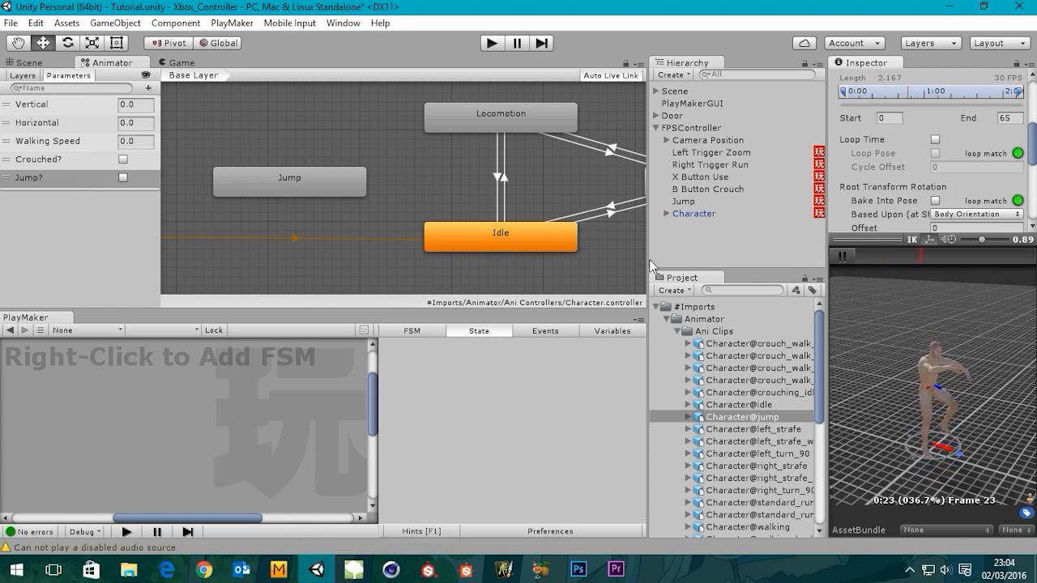
drag(1031, 139, 1030, 135)
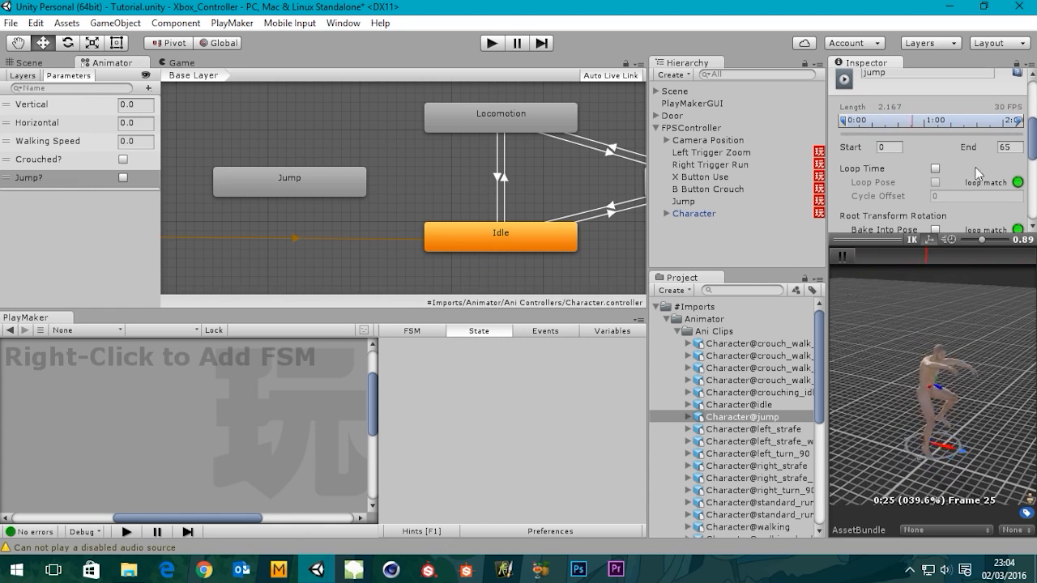
click(843, 258)
Close the PlayMaker editor and enlarge the Inspector's area for the Character@jump import settings
drag(855, 239, 844, 351)
drag(830, 245, 742, 248)
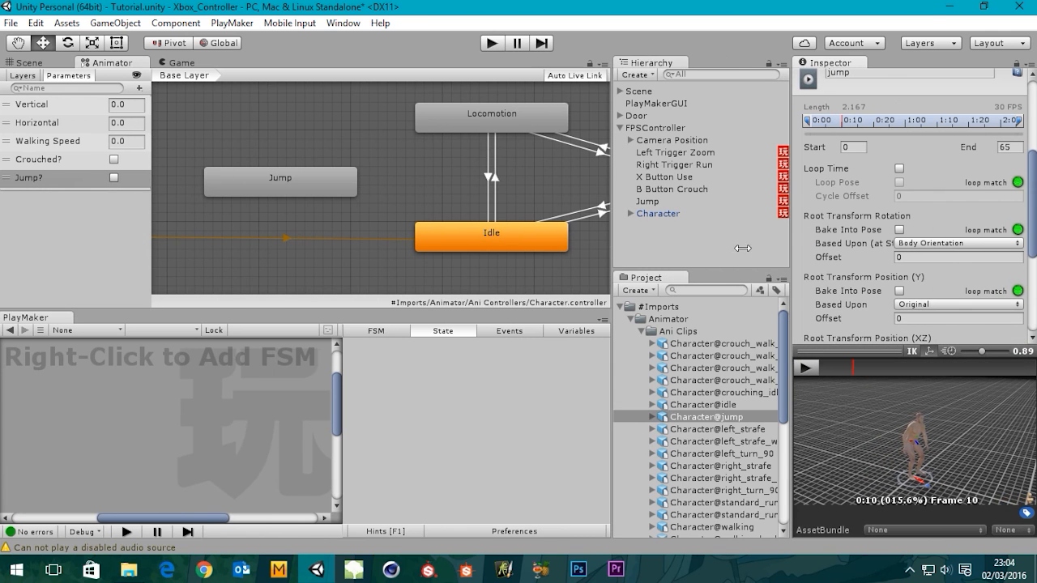
click(604, 329)
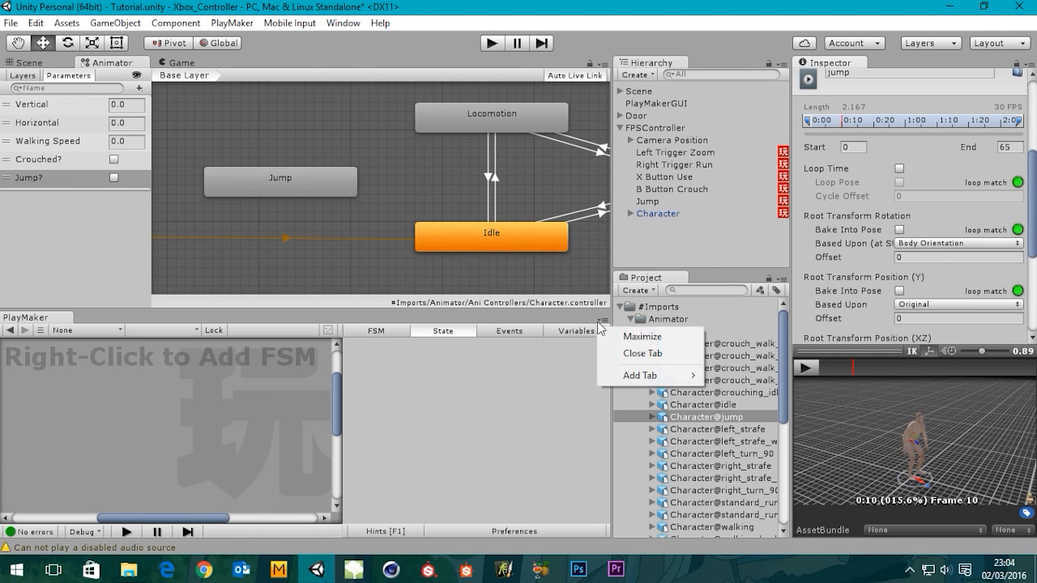
click(654, 353)
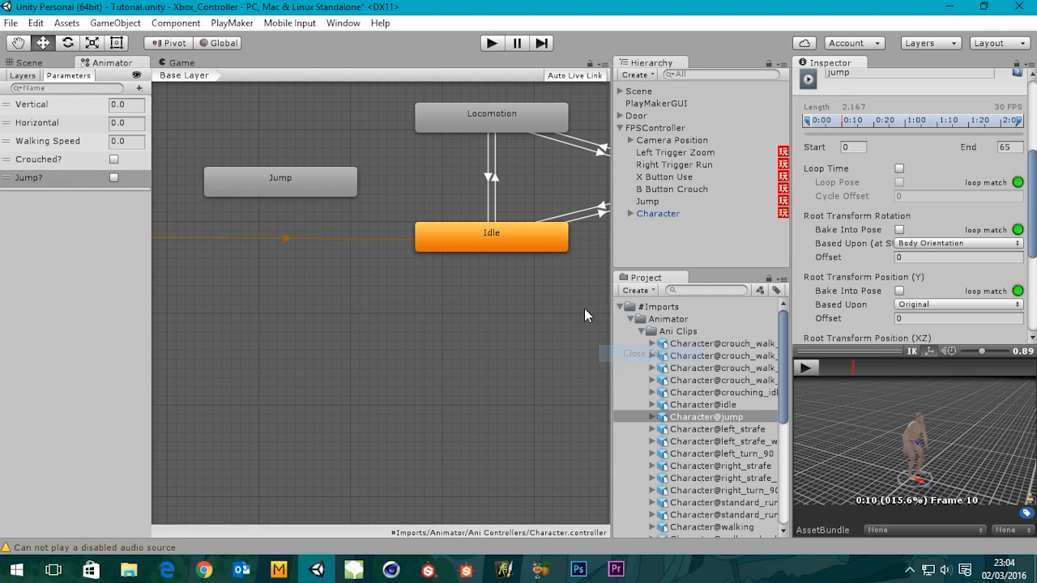
drag(609, 315, 479, 315)
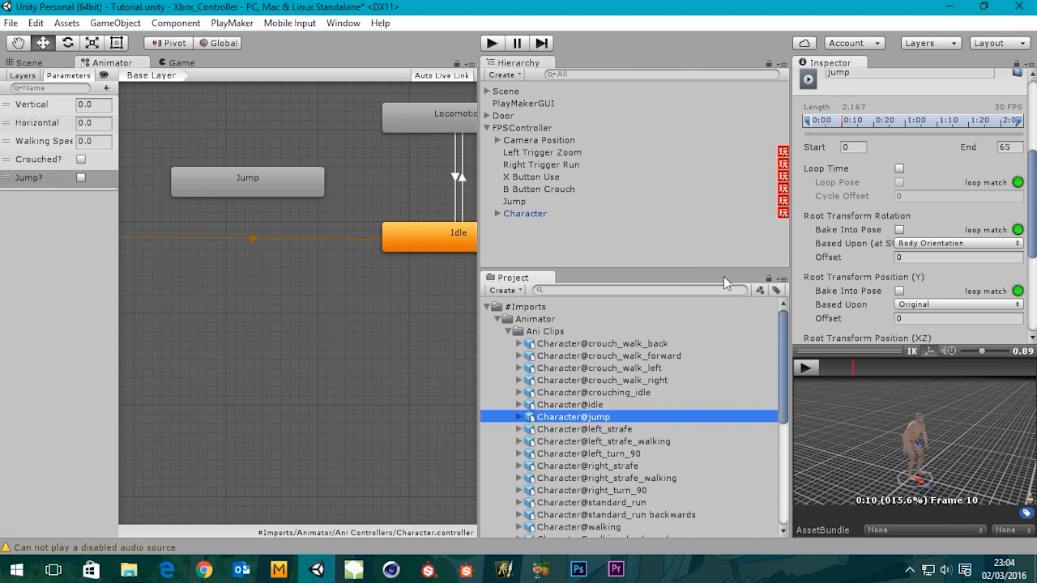
drag(792, 255, 645, 255)
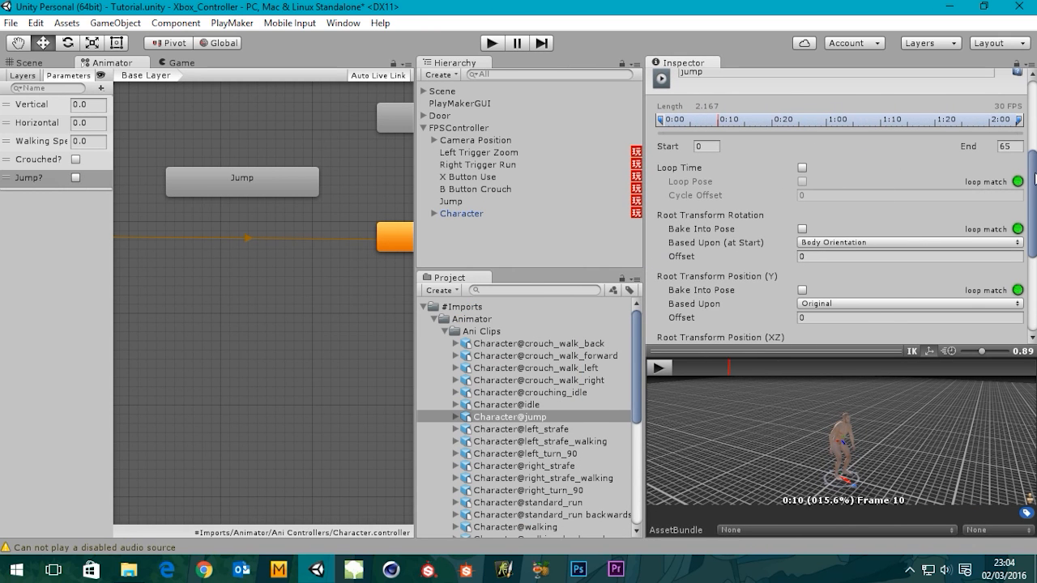
Examine the import settings of Character@jump and its embedded jump clip, from the clip range to the root transform options
drag(1035, 180, 1021, 112)
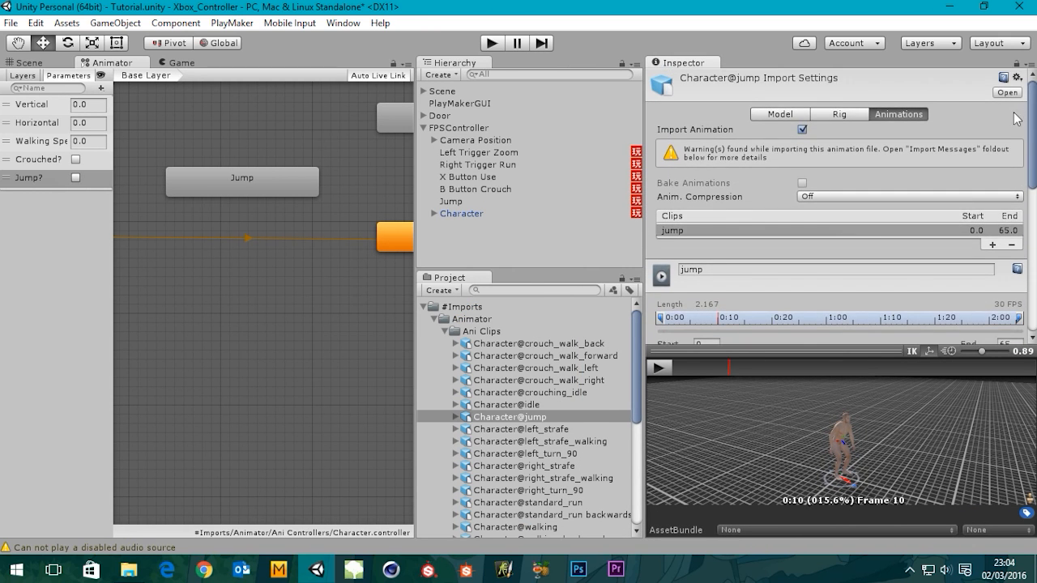
scroll(1012, 154, down, 5)
scroll(1011, 190, down, 4)
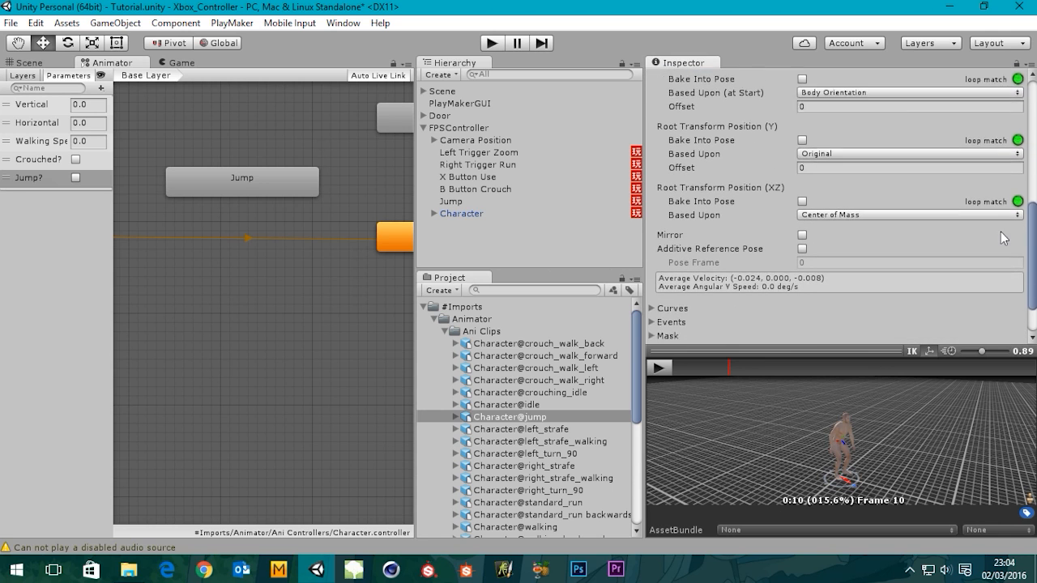
click(456, 417)
click(496, 442)
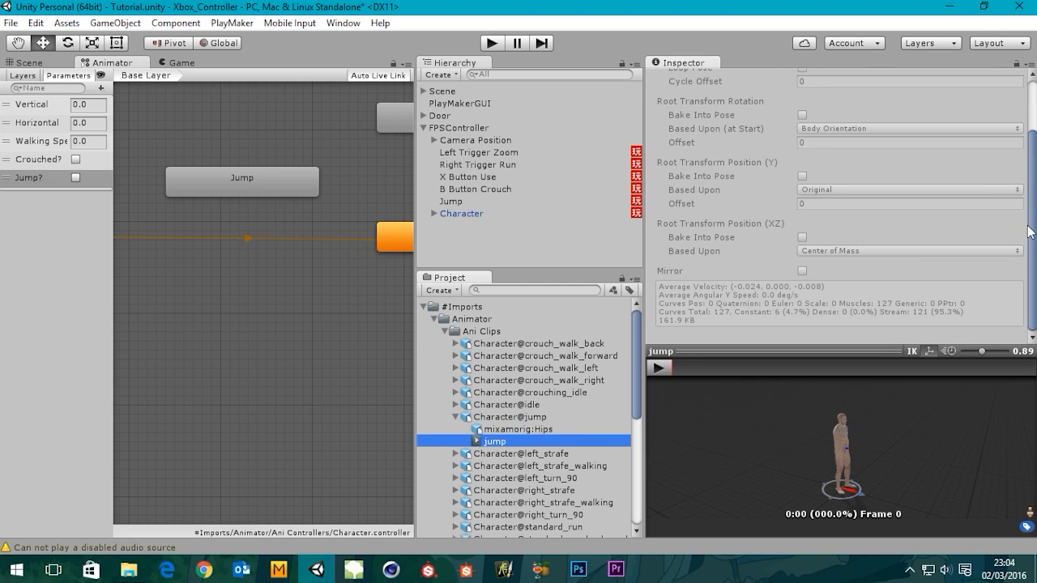
drag(1029, 233, 1032, 170)
drag(1032, 99, 1025, 259)
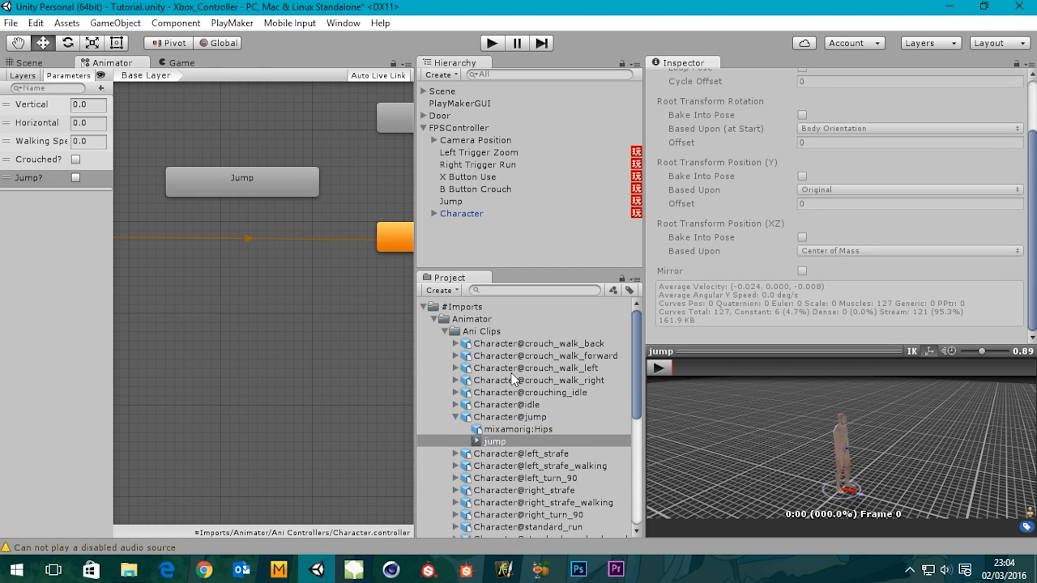
click(491, 418)
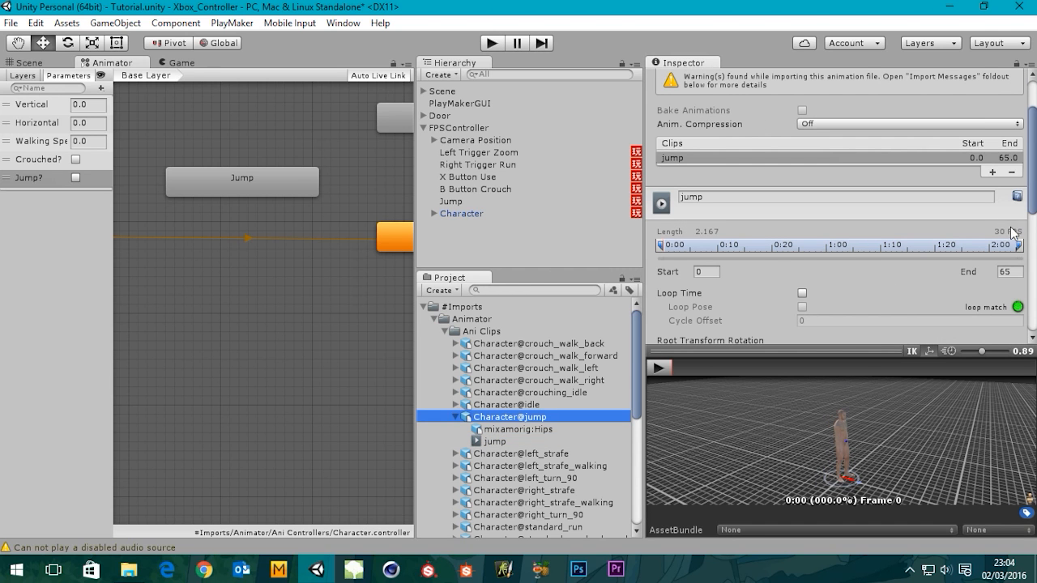
drag(1033, 191, 1032, 220)
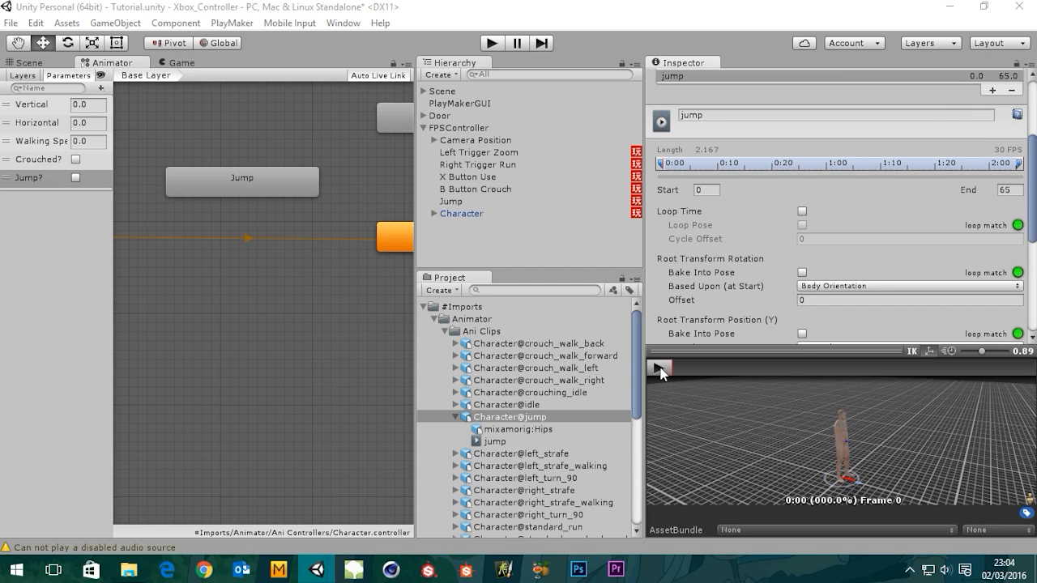
Try a start frame of 6 for the jump clip and enlarge the animation preview
click(660, 168)
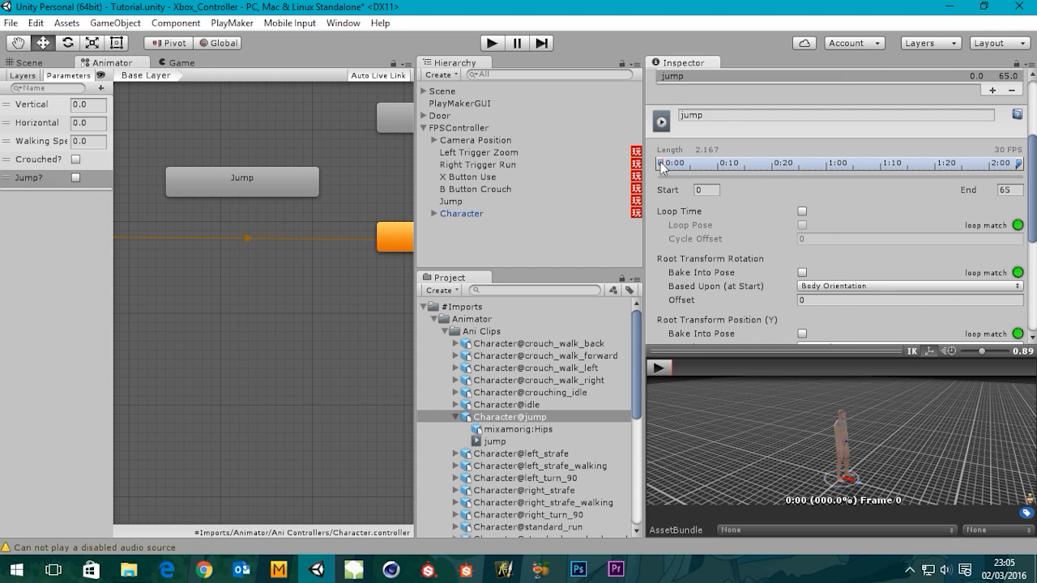
mouse_move(663, 167)
mouse_down()
mouse_move(725, 168)
mouse_move(737, 180)
mouse_move(755, 171)
mouse_move(693, 169)
mouse_up()
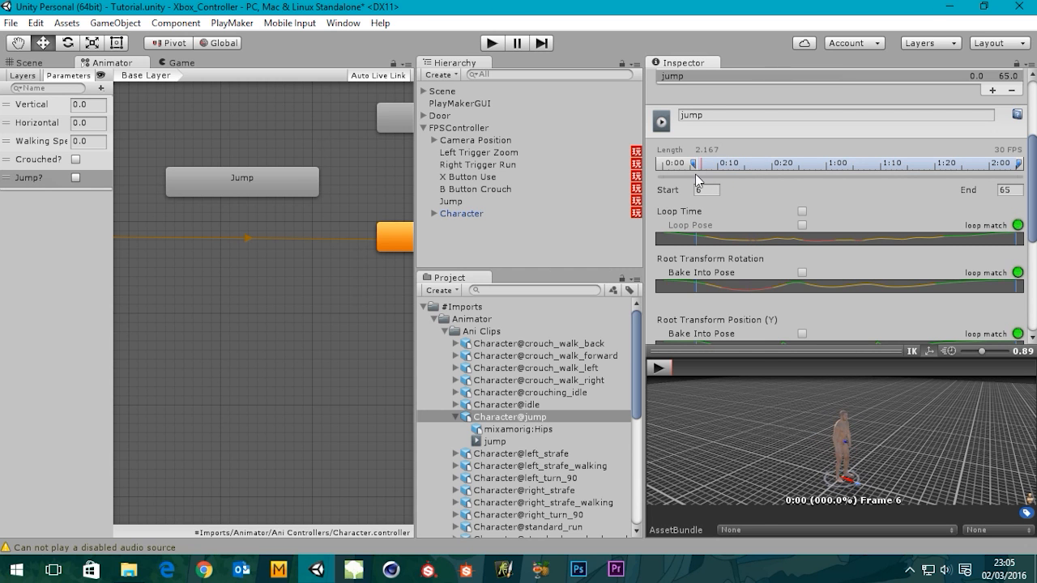
drag(774, 354, 773, 280)
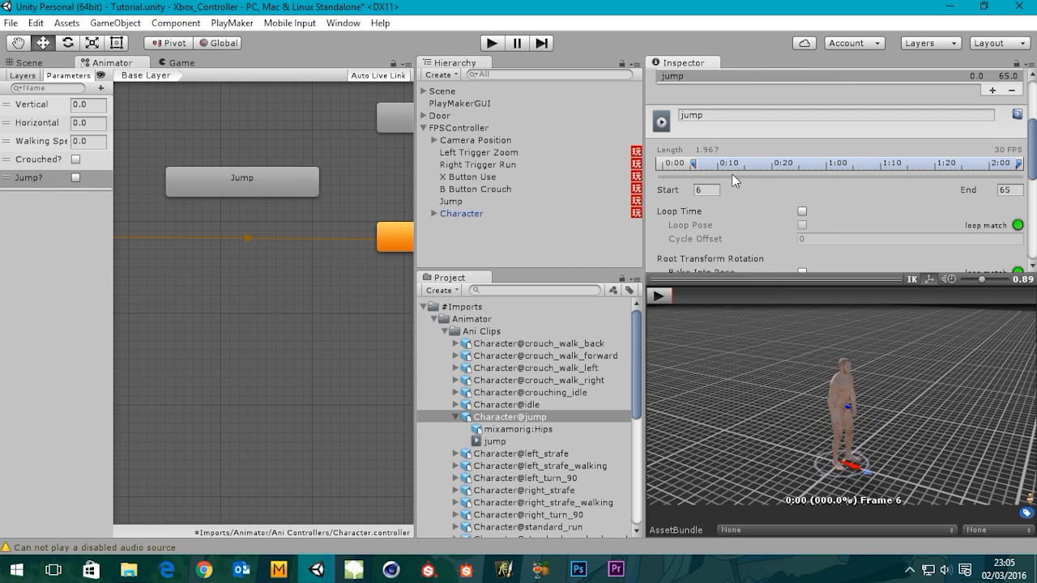
Return the jump clip's start to frame 0 and play the clip in the preview before pausing it
drag(695, 165, 637, 171)
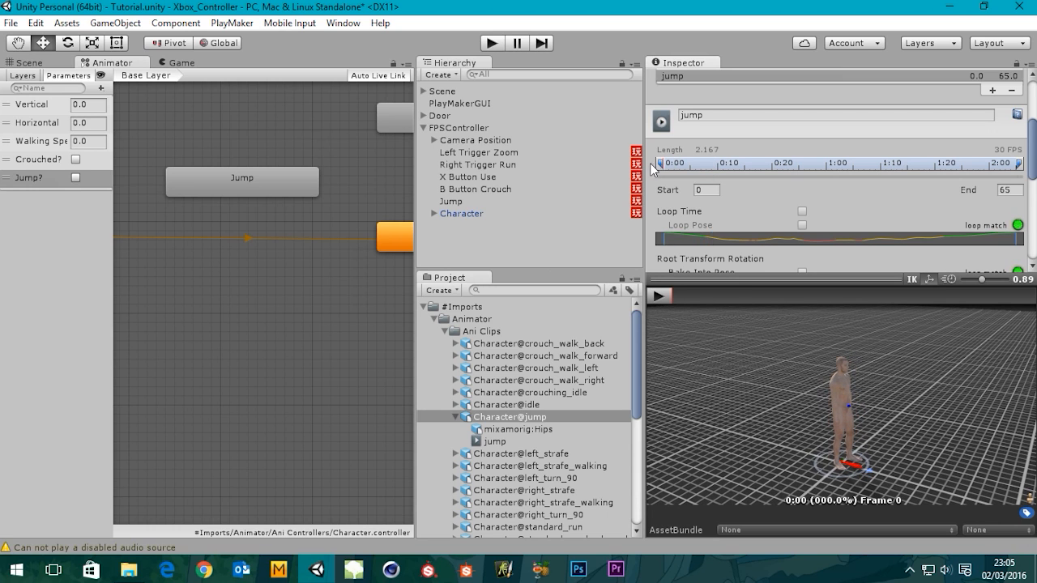
click(657, 296)
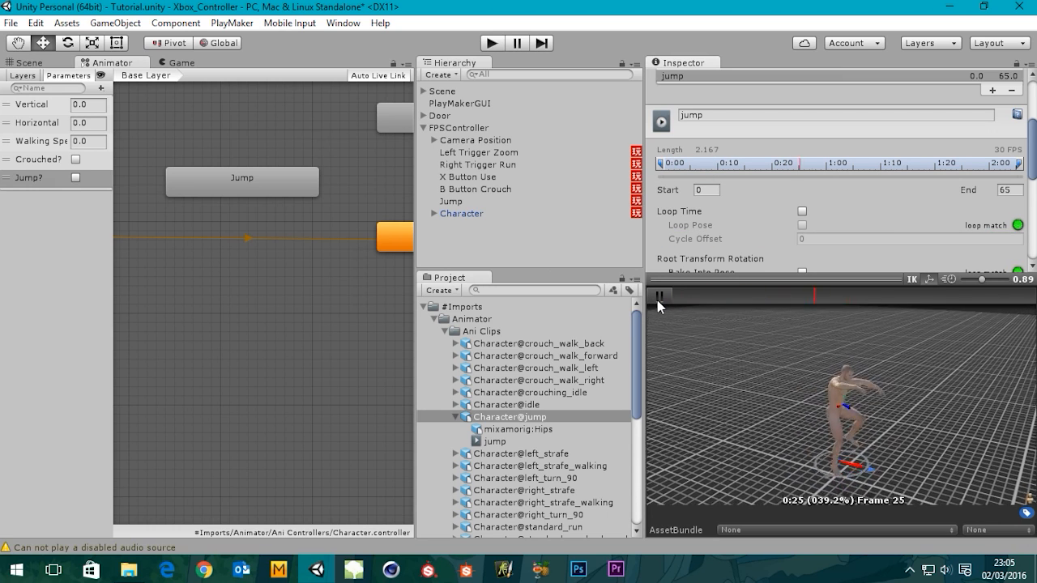
click(658, 299)
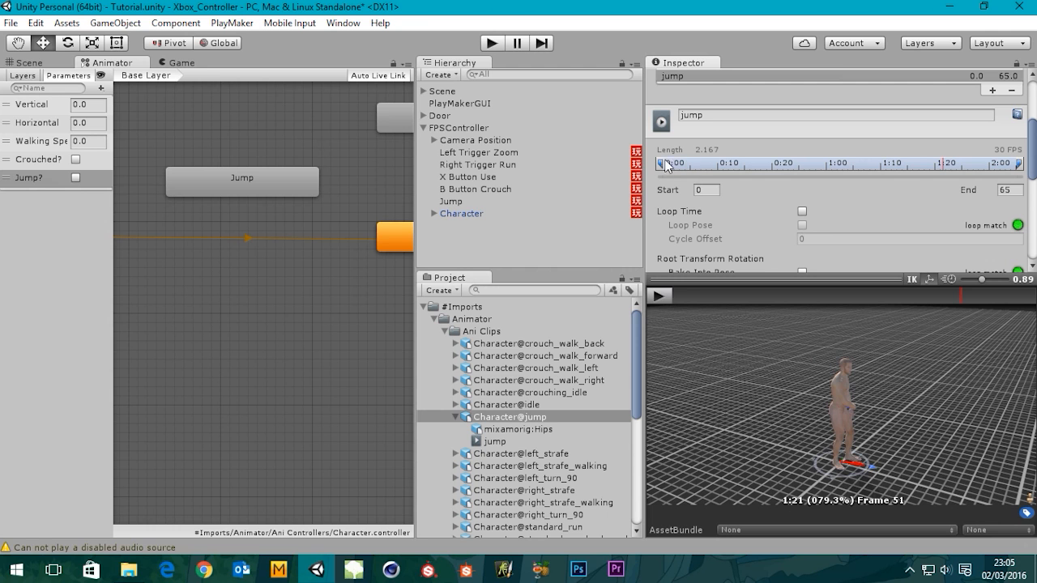
Try a start frame of 20 for the jump clip and check the playback in the animation preview
drag(666, 165, 768, 173)
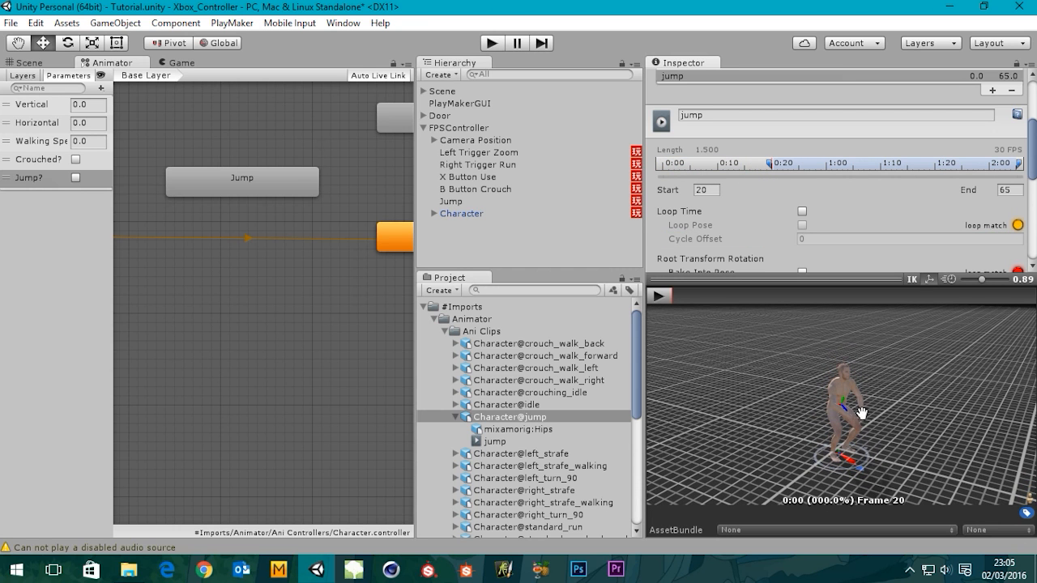
click(658, 296)
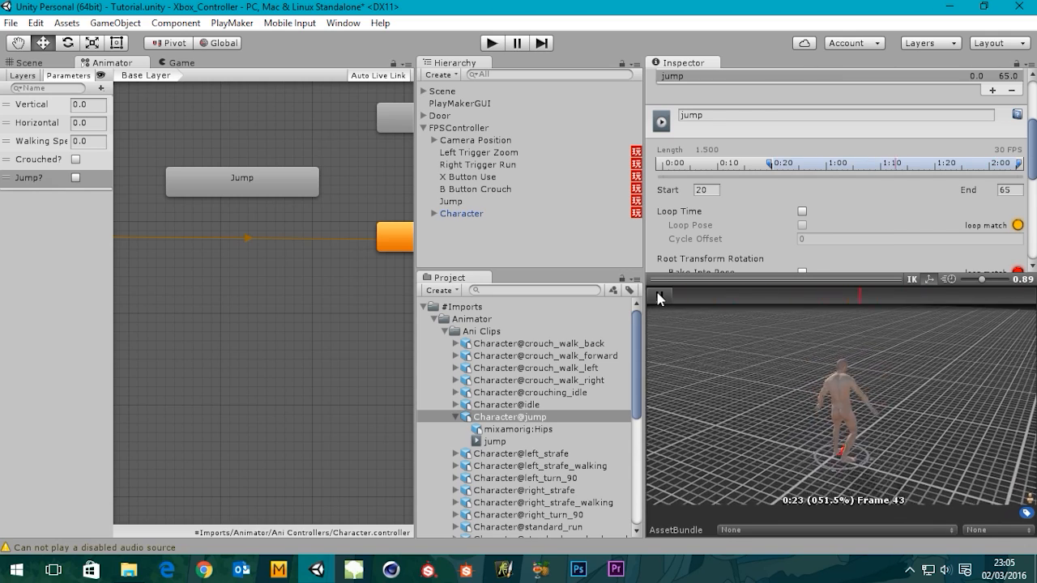
click(657, 298)
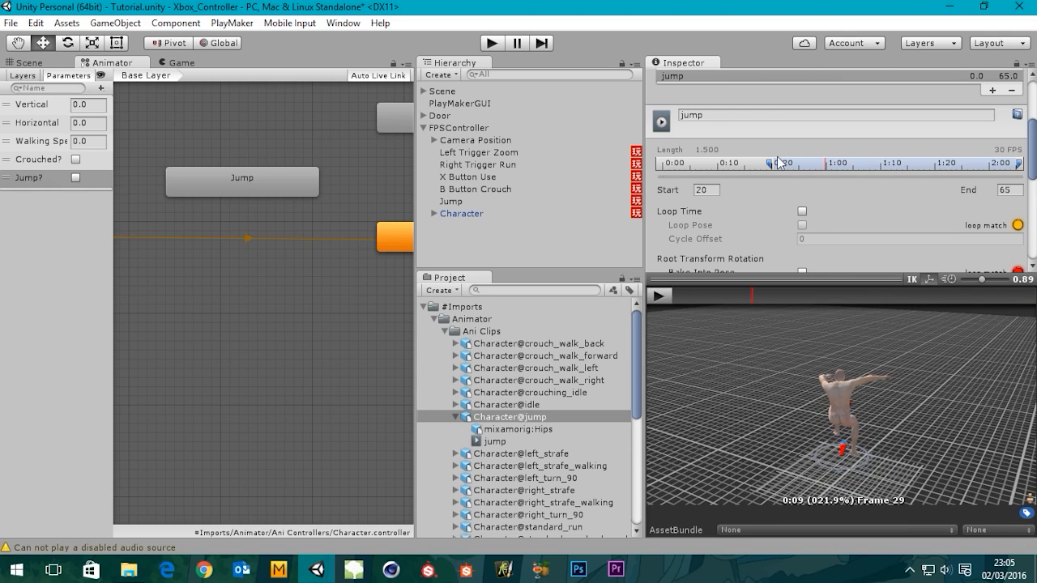
Try Loop Time and Loop Pose on the jump clip in the animation preview, and turn both options off again
click(802, 212)
click(802, 226)
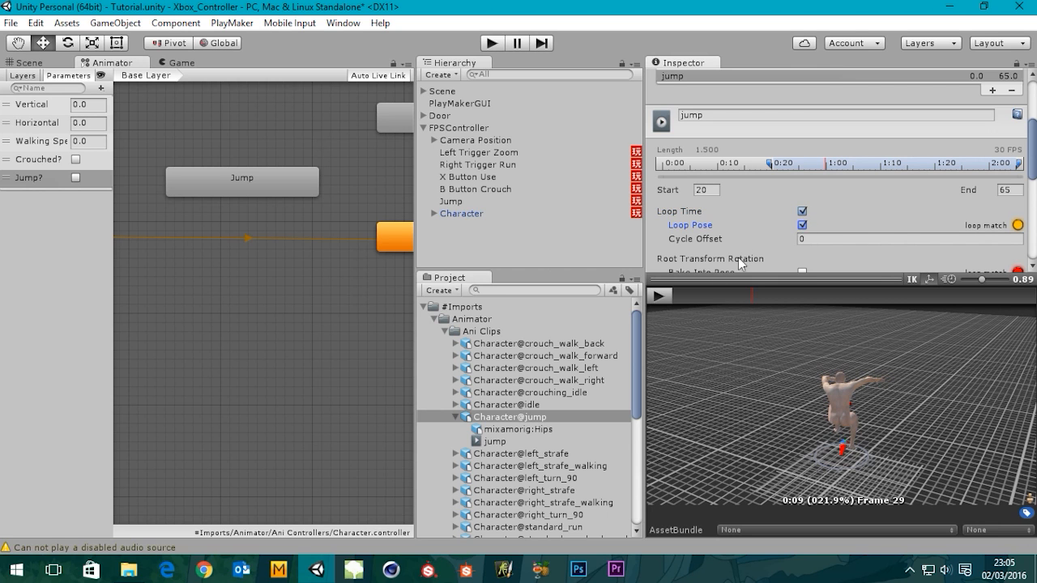
click(658, 298)
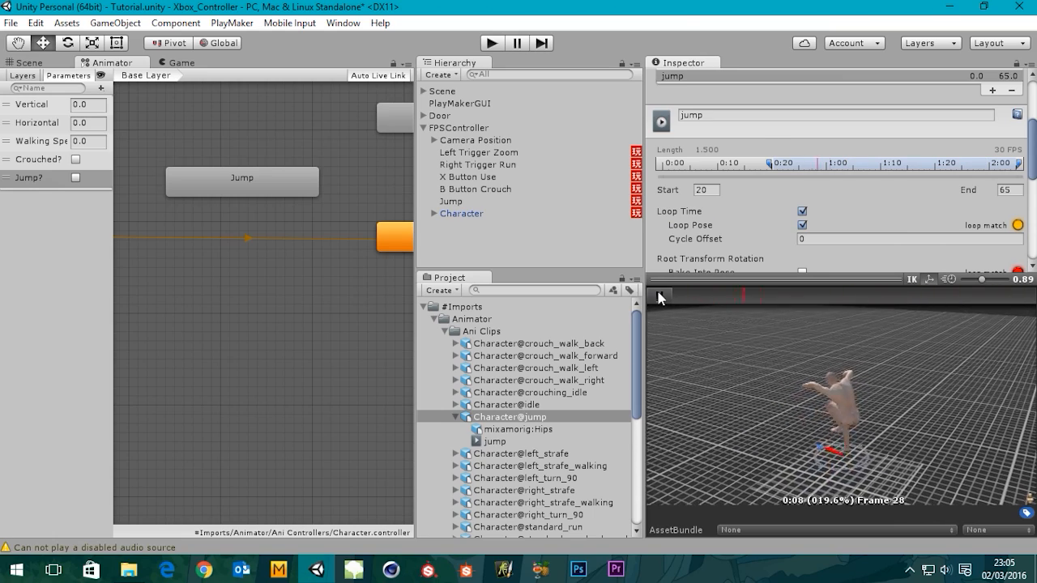
click(658, 298)
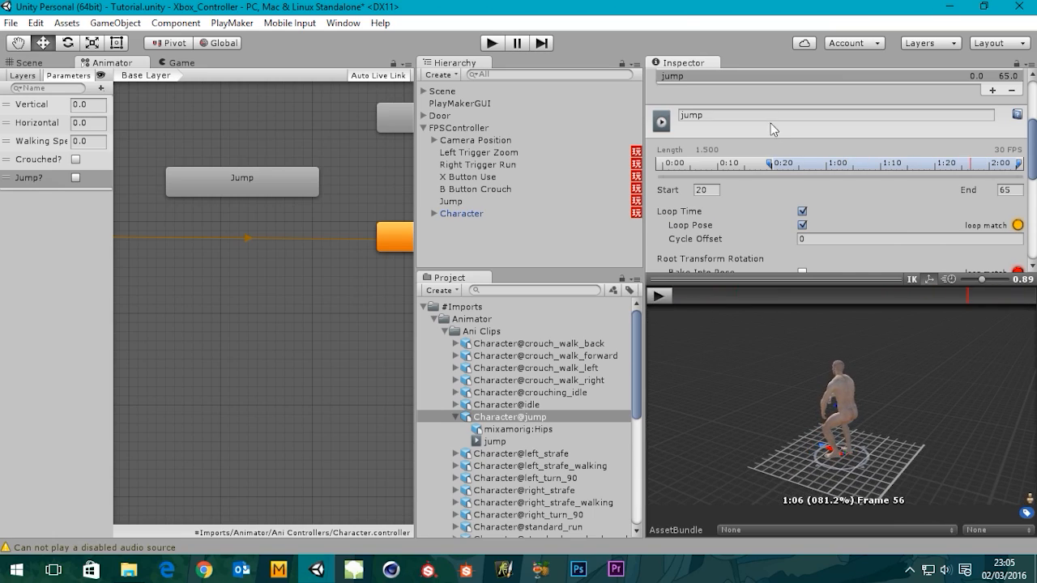
click(802, 212)
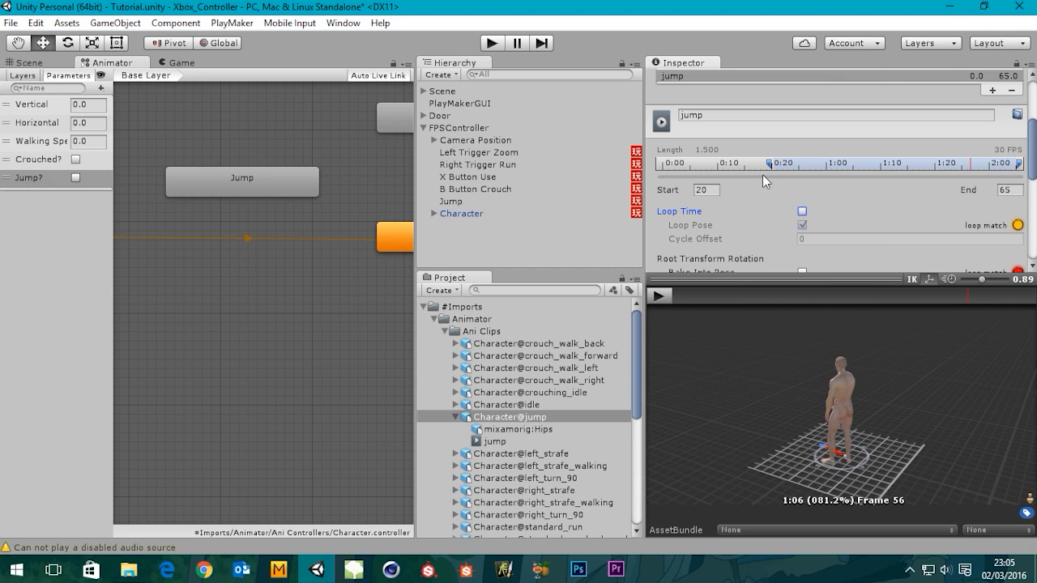
click(802, 212)
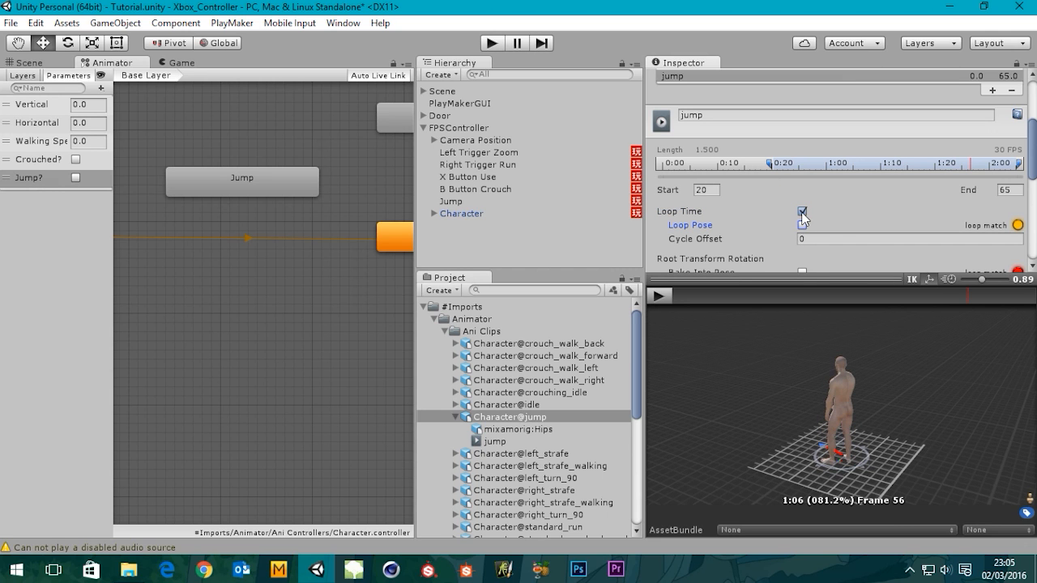
click(801, 212)
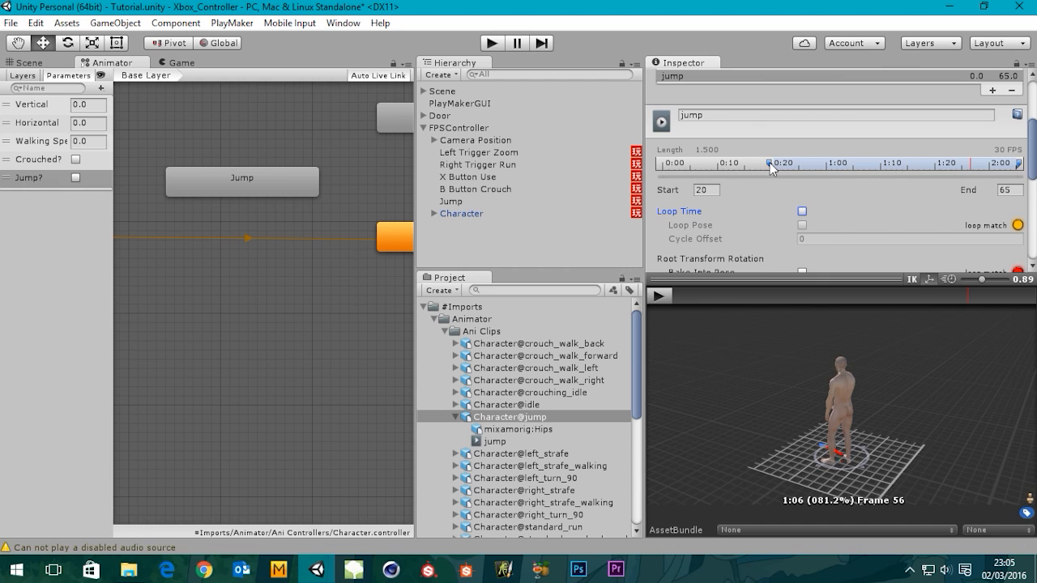
Reset the jump clip's start to frame 0 and play the untrimmed animation, pausing it in mid-jump
drag(771, 165, 583, 170)
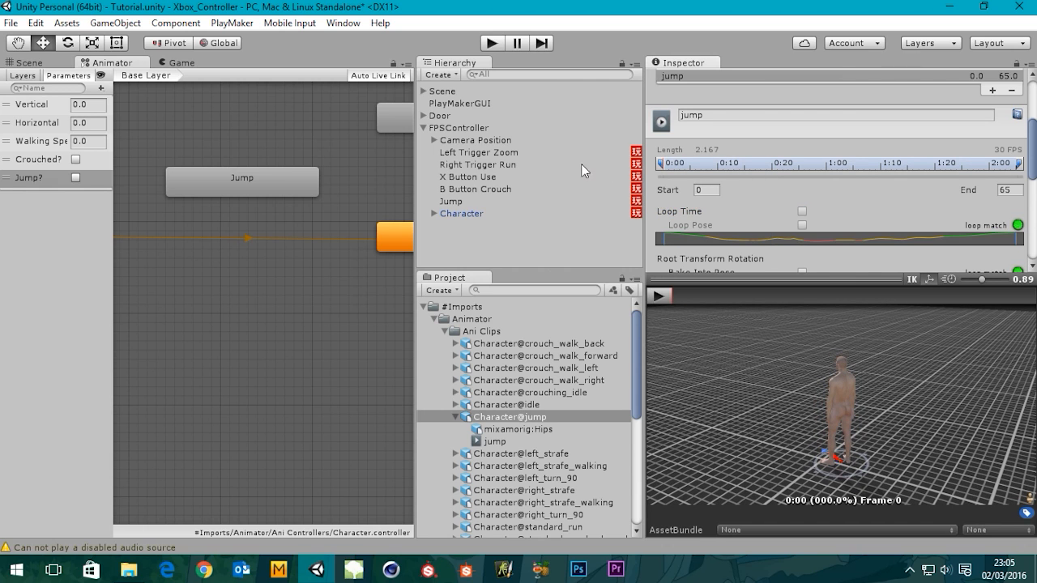
click(670, 302)
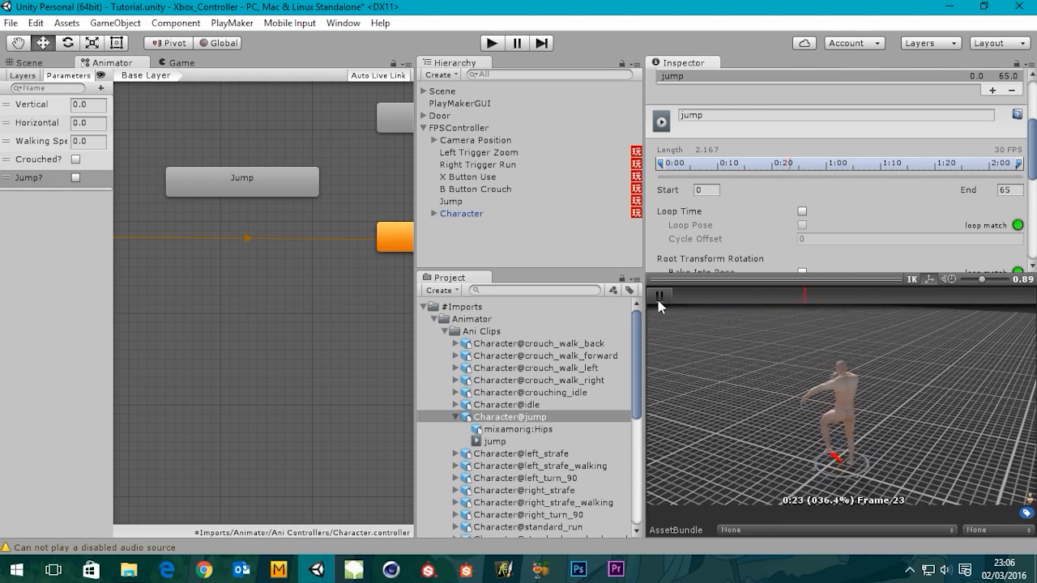
click(658, 302)
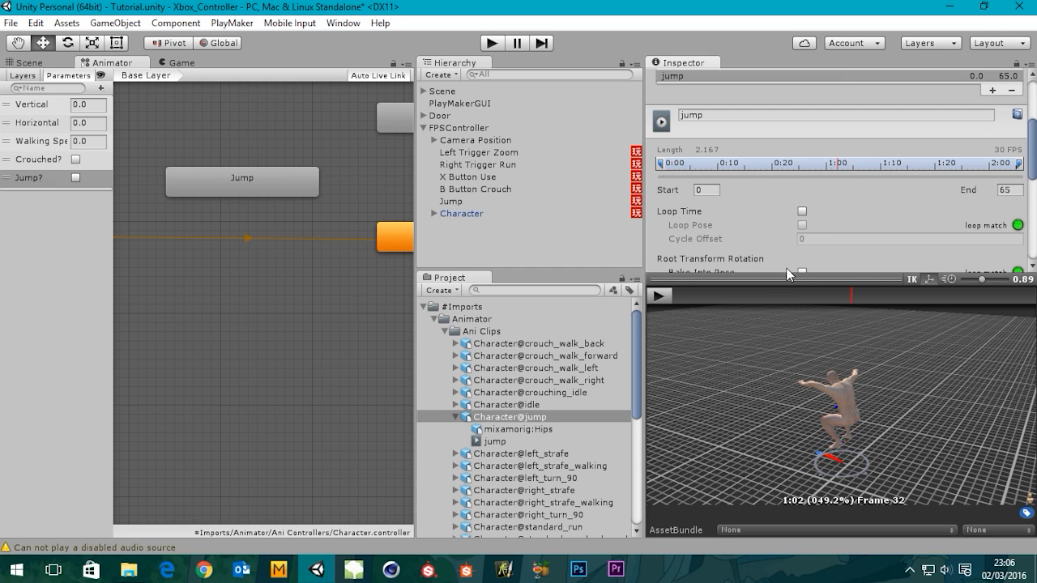
Trim the jump clip to start at frame 20 and end at frame 40, checking each change in the animation preview
drag(661, 165, 772, 175)
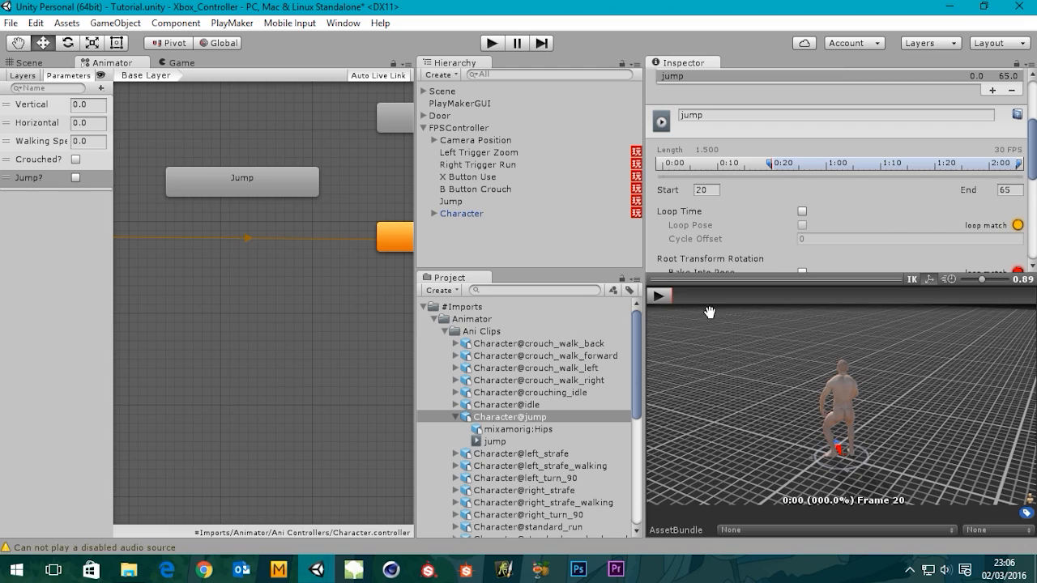
click(660, 297)
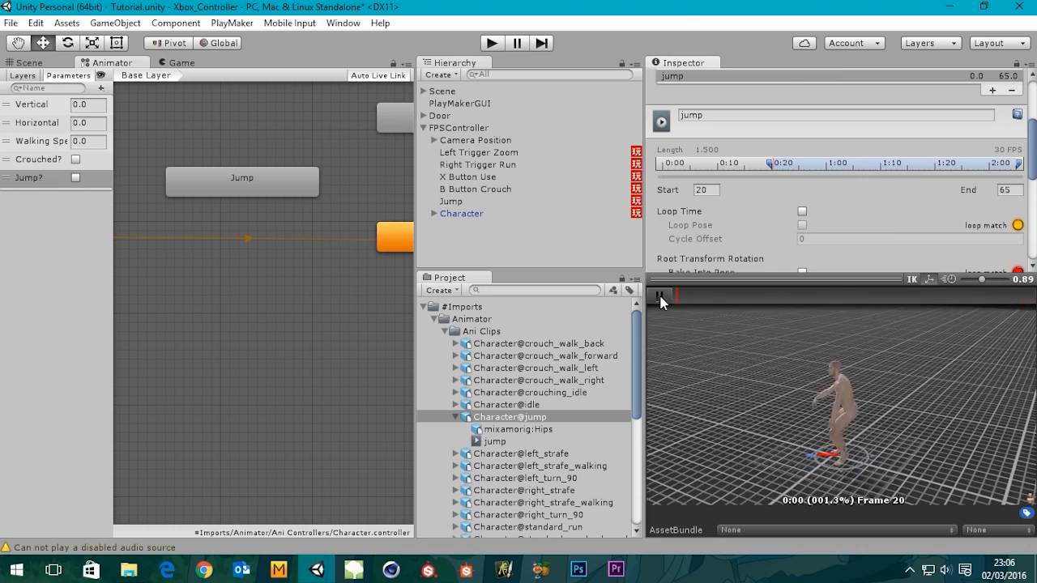
click(660, 297)
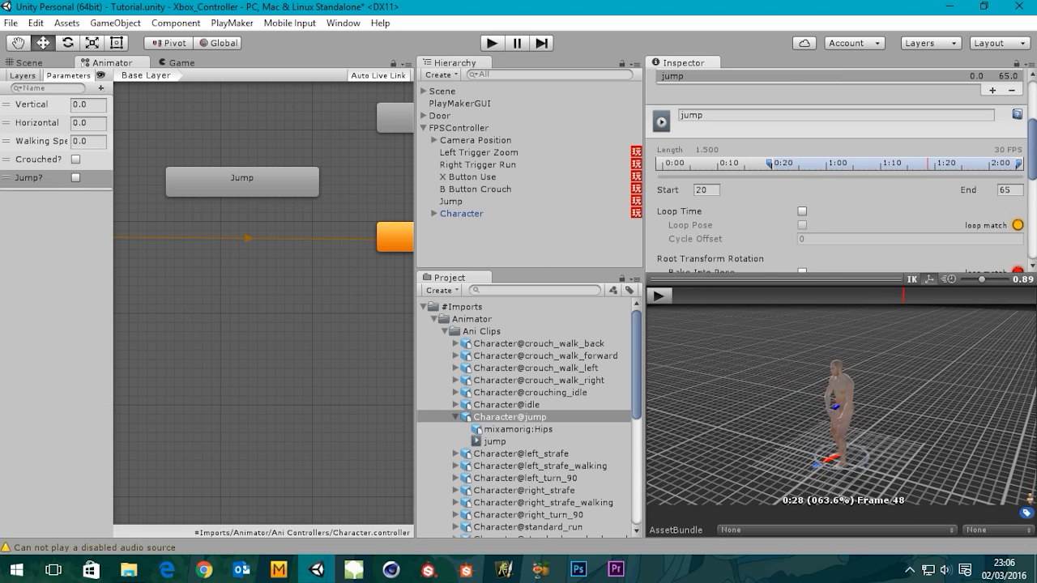
drag(1017, 165, 885, 165)
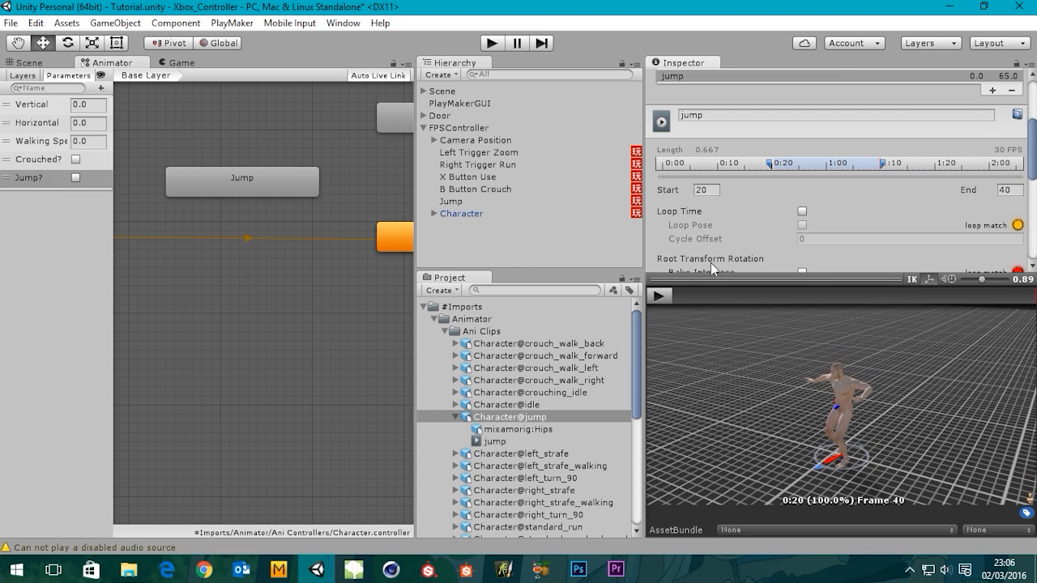
click(659, 295)
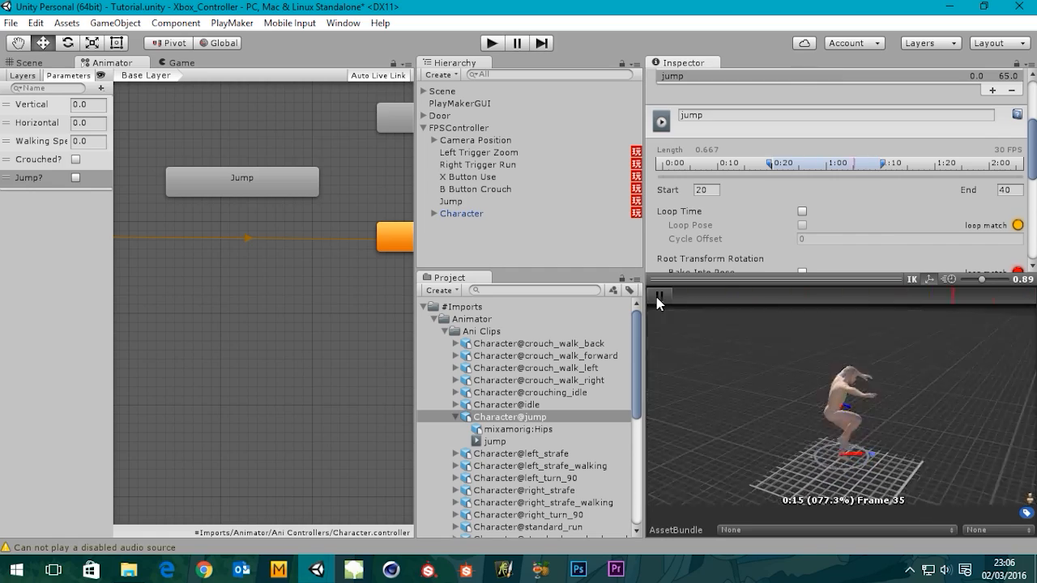
Shrink the animation preview and apply the pending Character@jump import settings while switching to Character@crouch_walk_right
drag(707, 283, 717, 341)
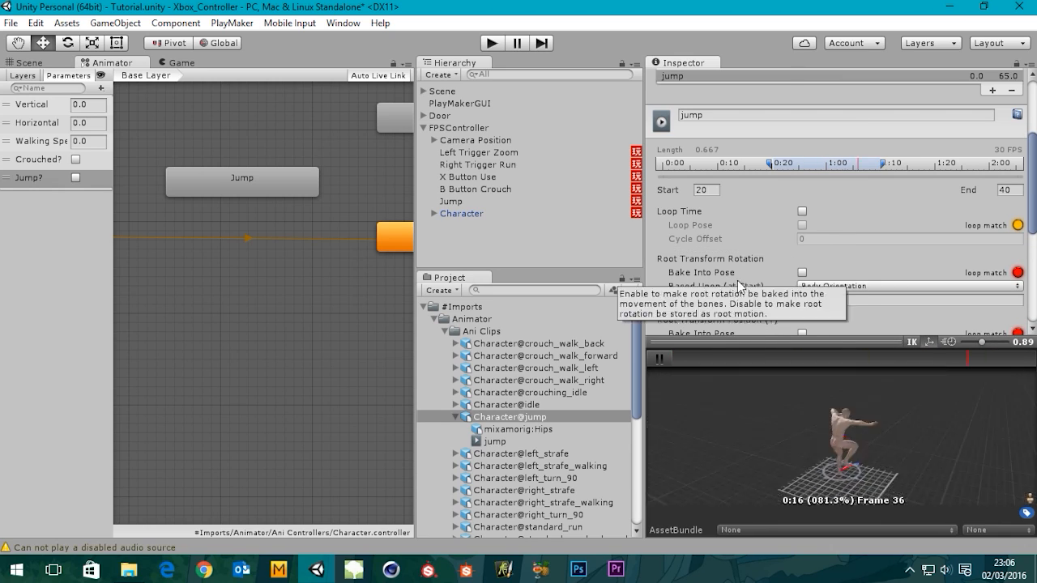
click(517, 380)
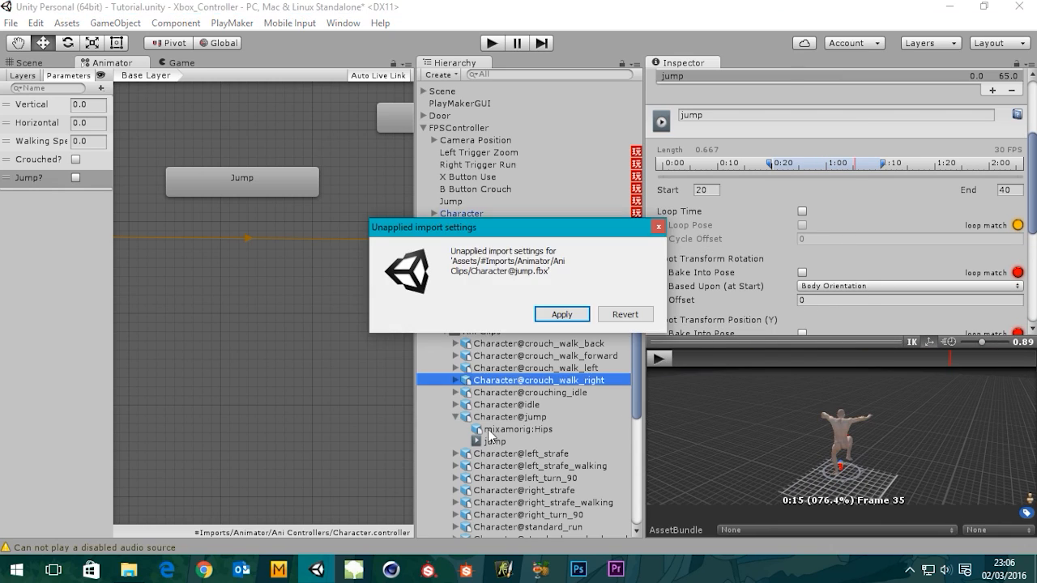
click(561, 314)
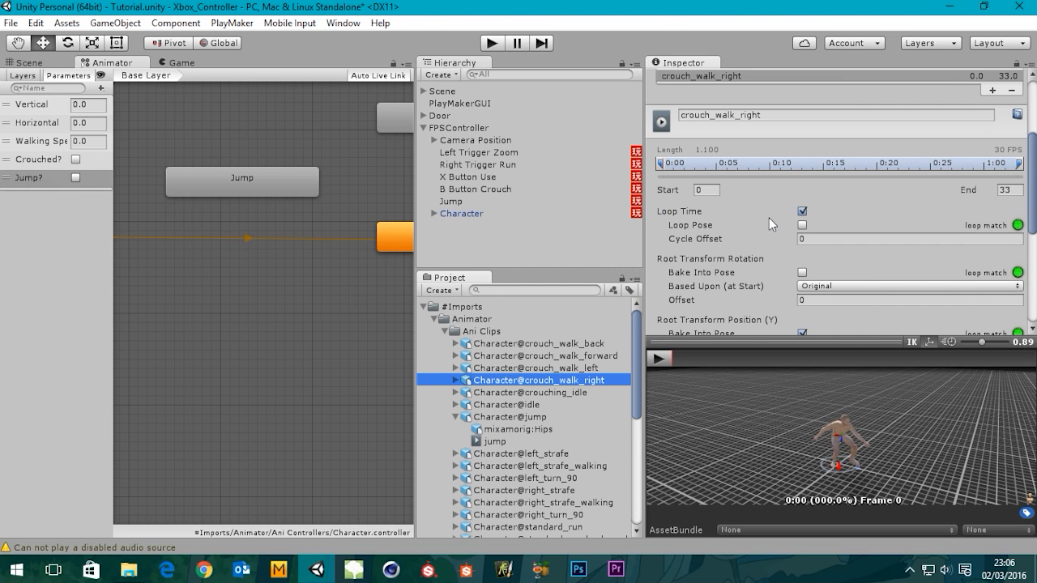
Play the preview of Character@crouch_walk_right, and return to Character@jump to play its trimmed clip
click(660, 359)
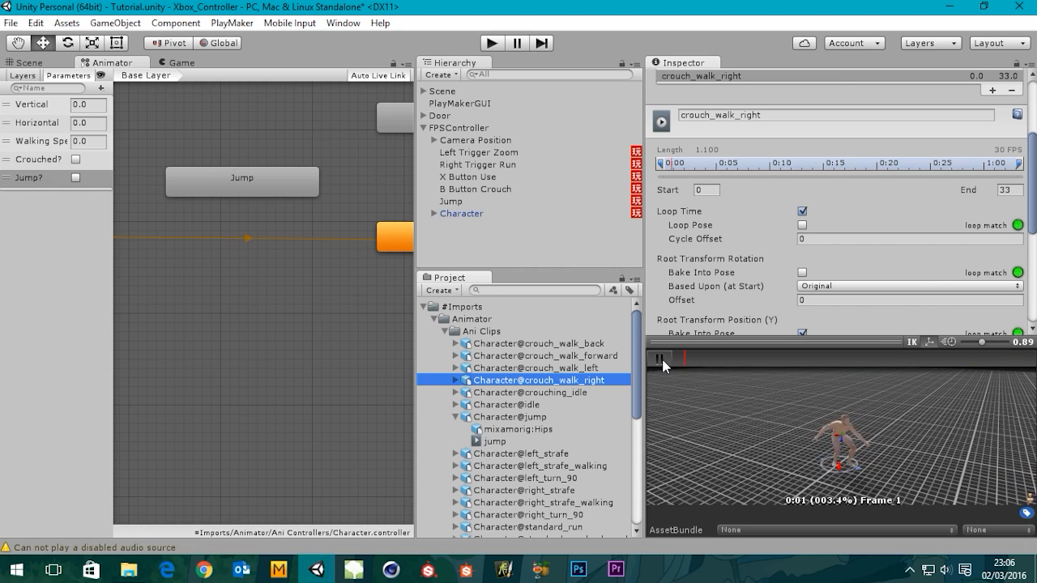
click(494, 417)
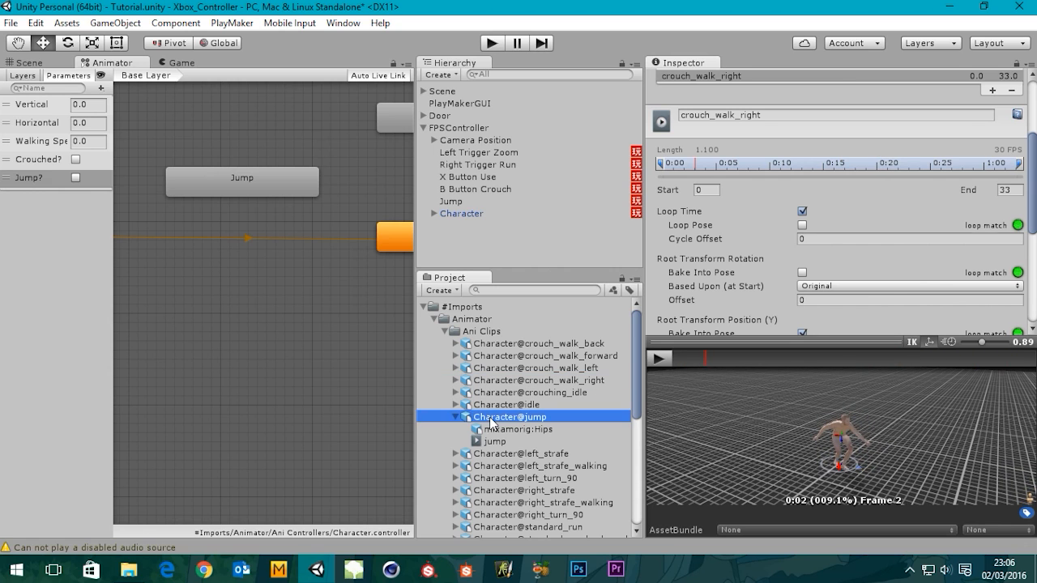
click(660, 361)
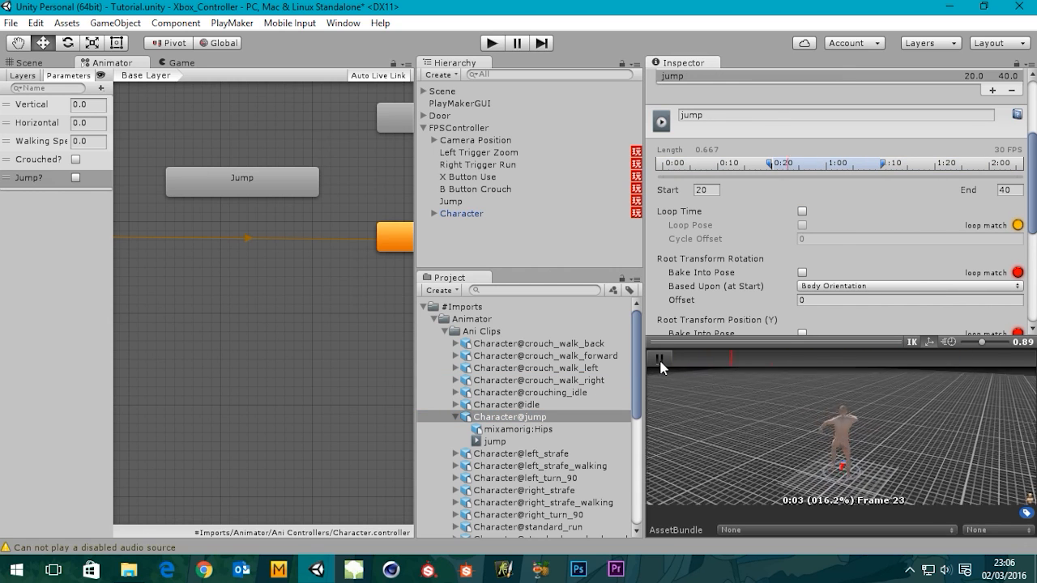
Try enabling Loop Time and Loop Pose on the jump clip and play the looping preview
click(658, 357)
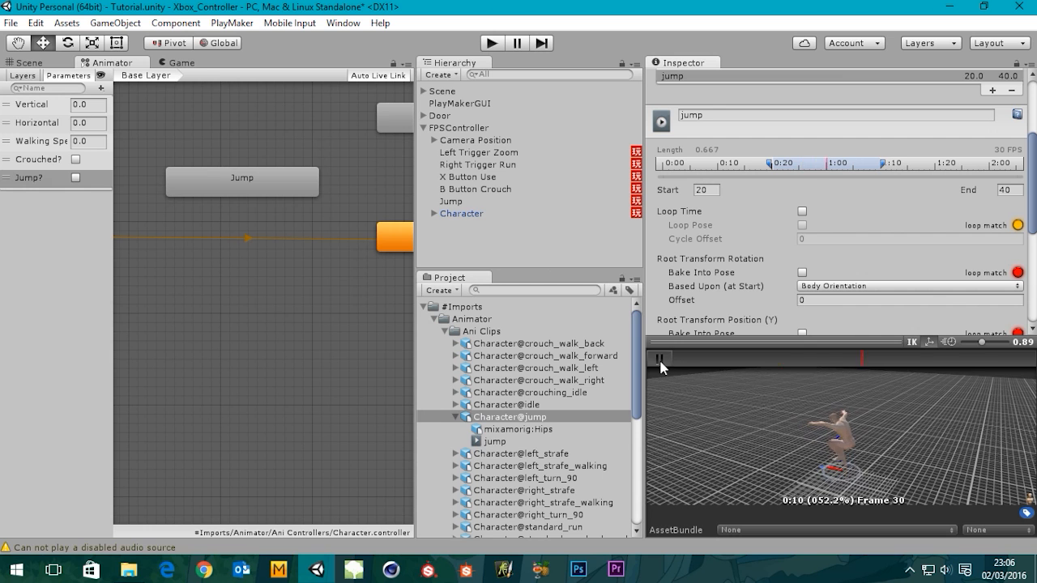
click(802, 212)
click(802, 225)
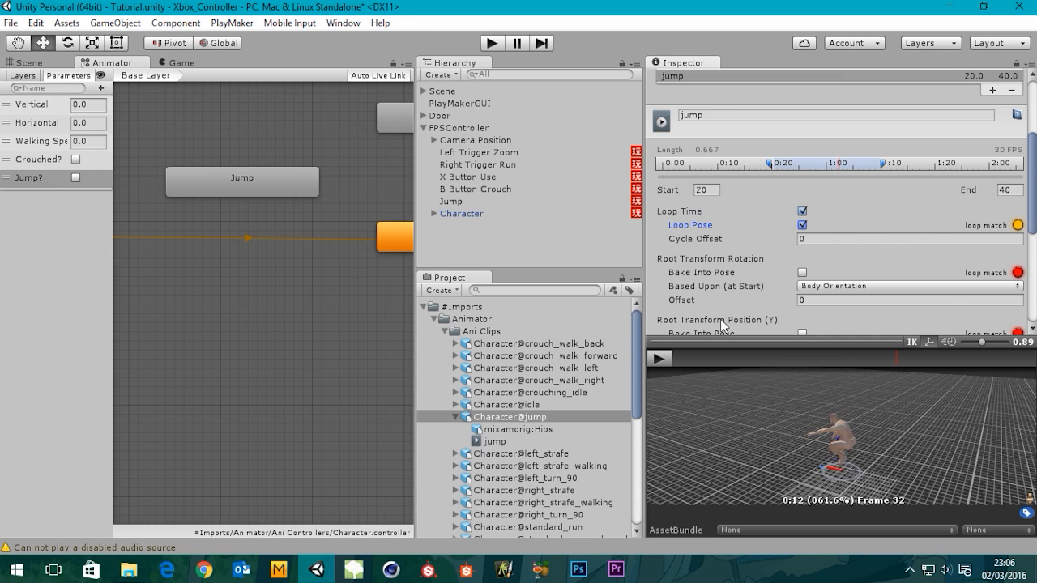
click(666, 361)
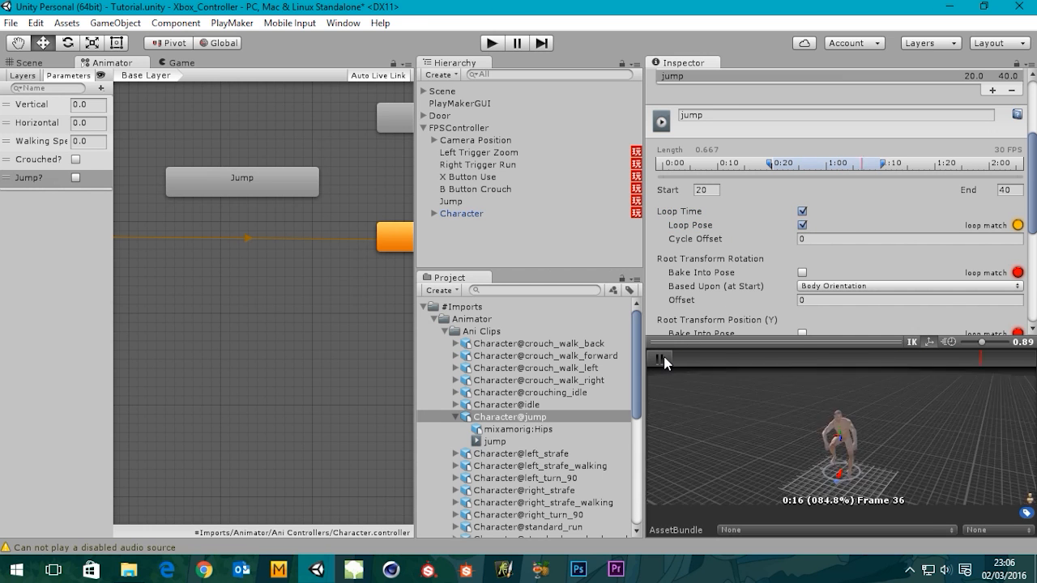
click(660, 358)
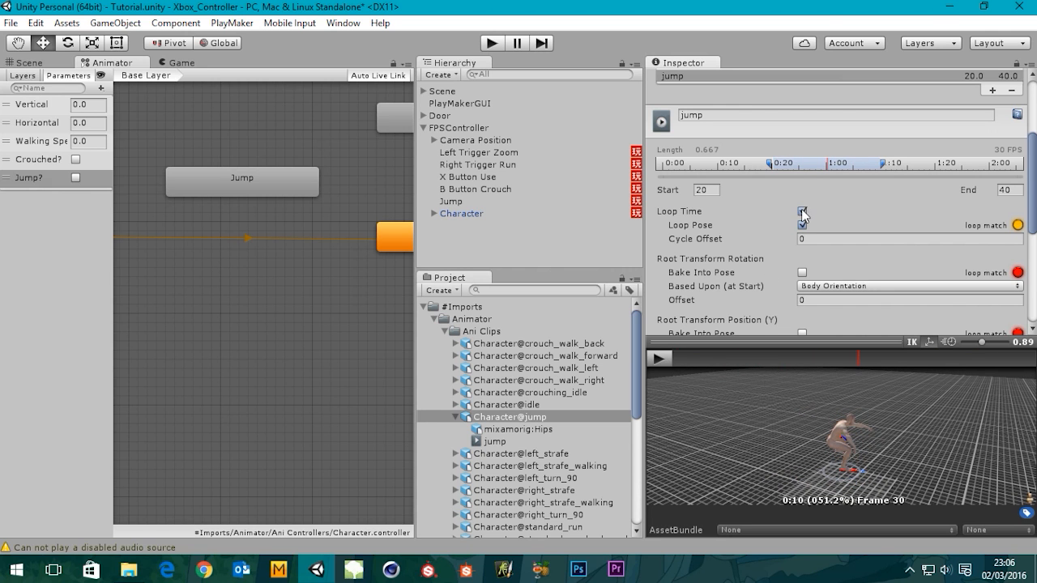
Toggle Loop Time on the jump clip and revert the unapplied Character@jump import settings
click(802, 212)
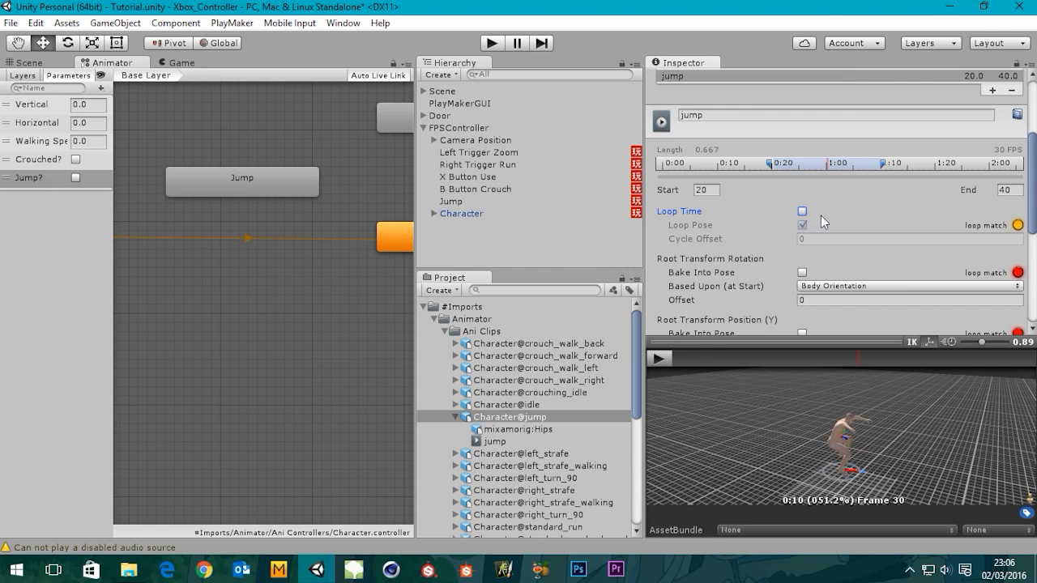
click(802, 213)
drag(1030, 209, 1033, 312)
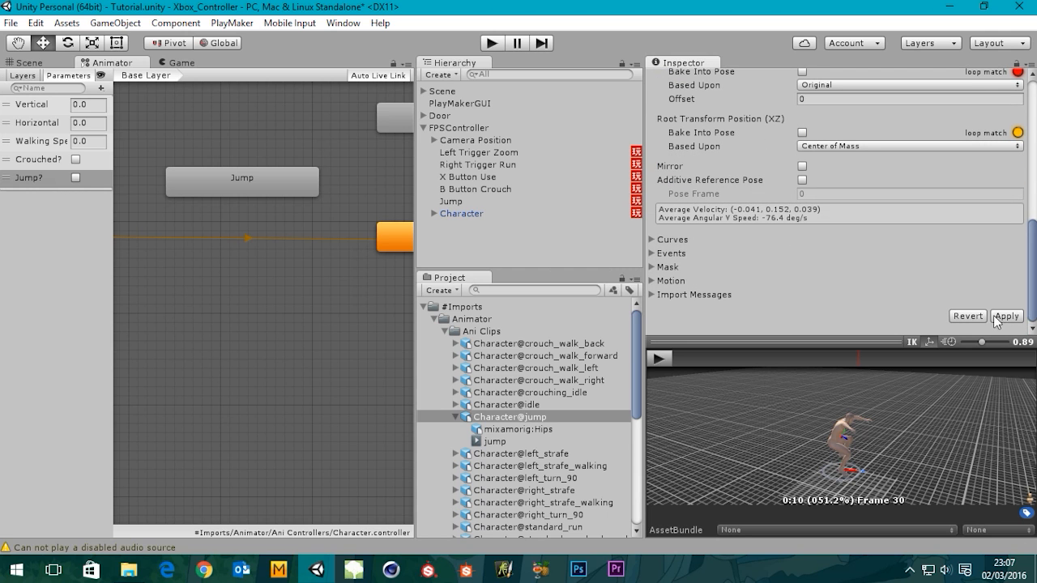
click(968, 316)
mouse_move(1033, 303)
mouse_down()
mouse_move(1035, 139)
mouse_move(1028, 319)
mouse_up()
Check the Jump state's settings and widen the Animator graph to show Jump beside Locomotion and Idle
middle_drag(306, 230, 243, 270)
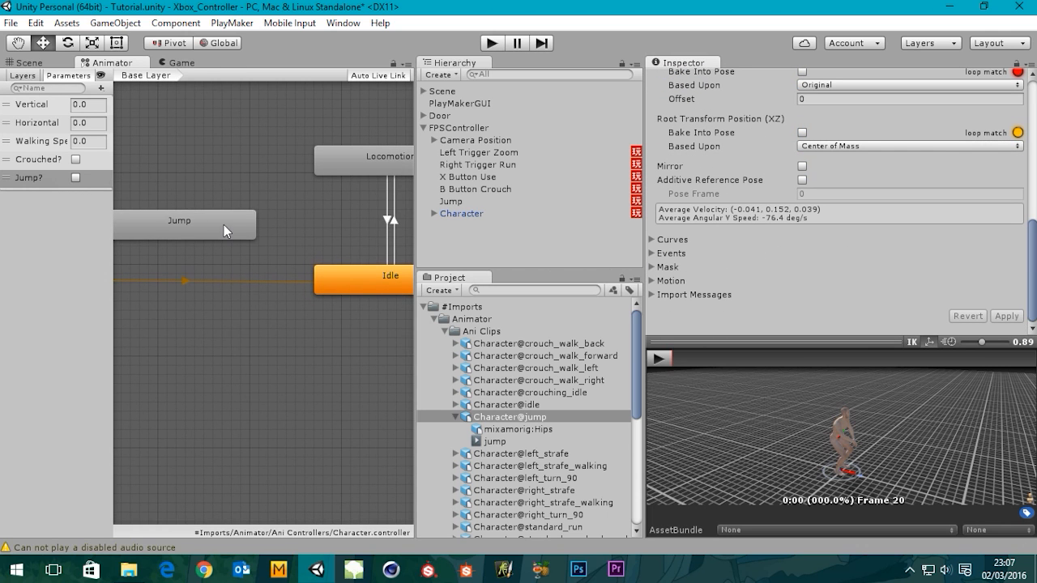
click(220, 222)
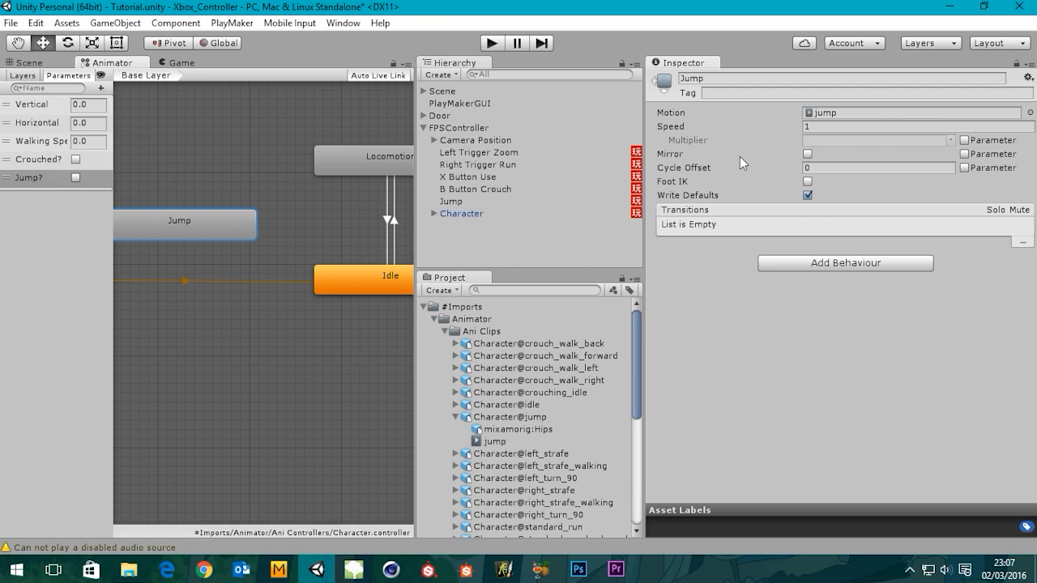
middle_drag(287, 237, 340, 269)
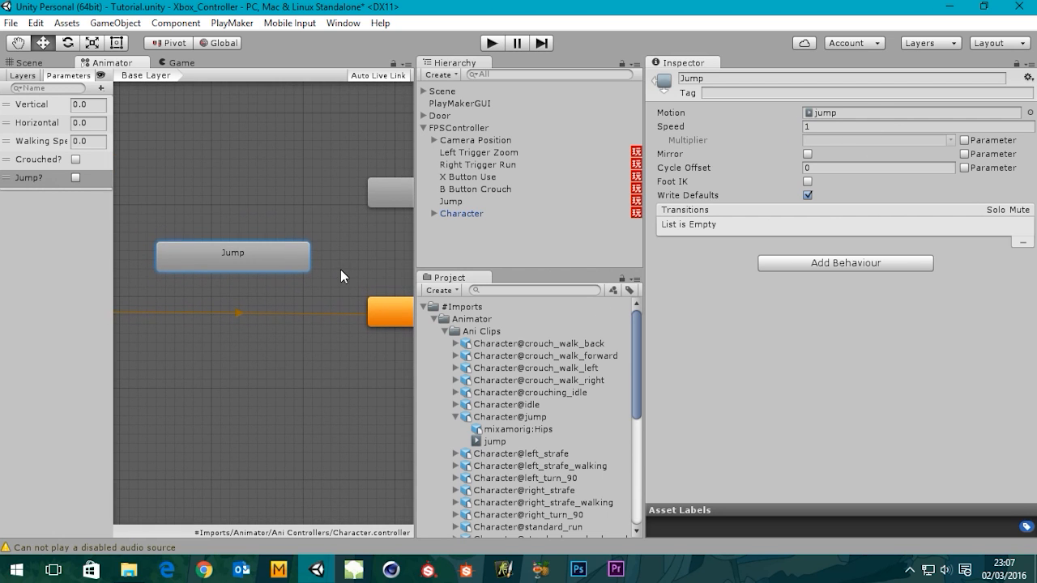
drag(415, 276, 648, 277)
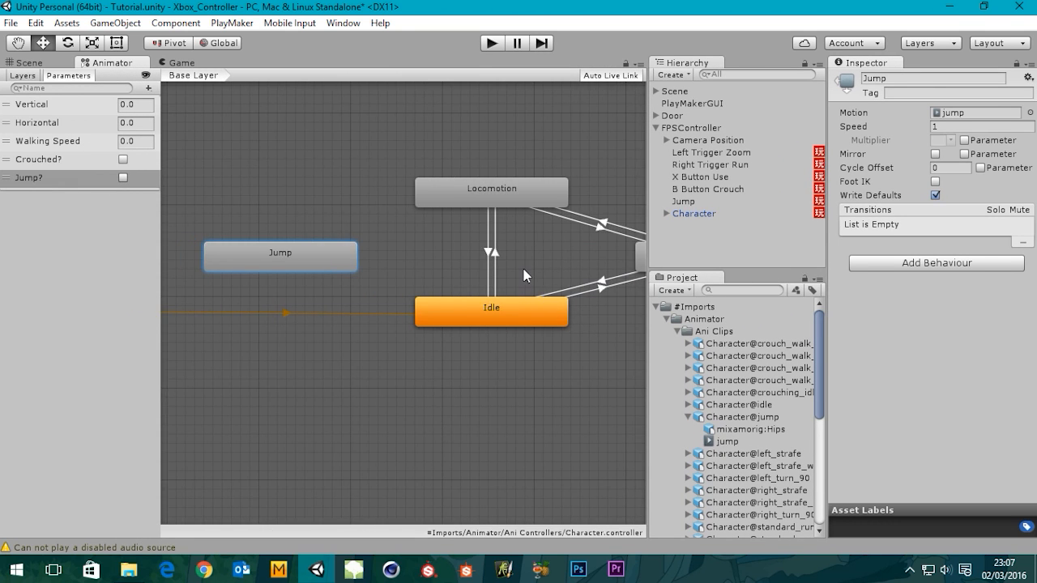
middle_drag(523, 275, 505, 265)
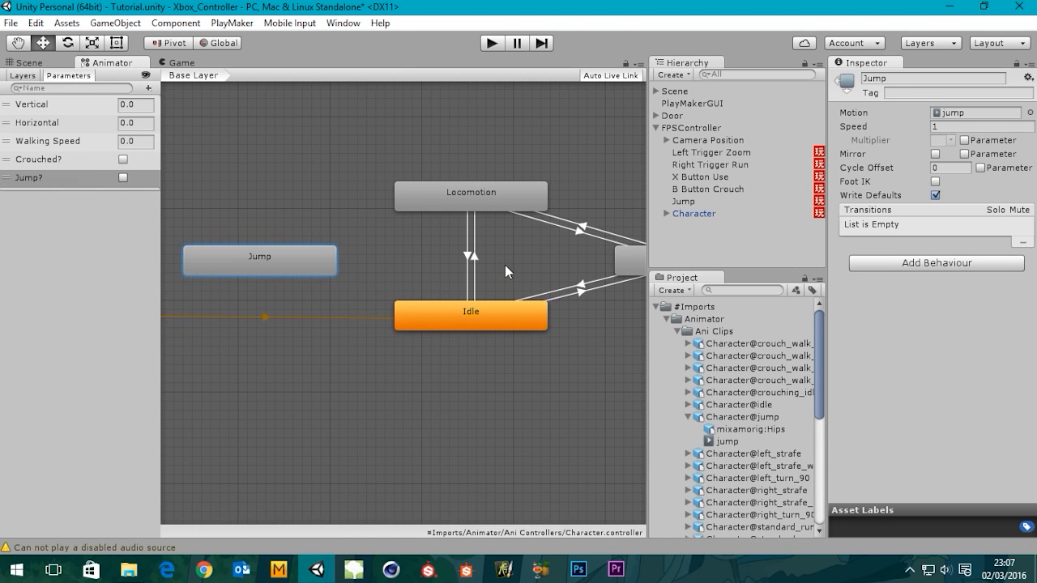
middle_drag(379, 256, 431, 238)
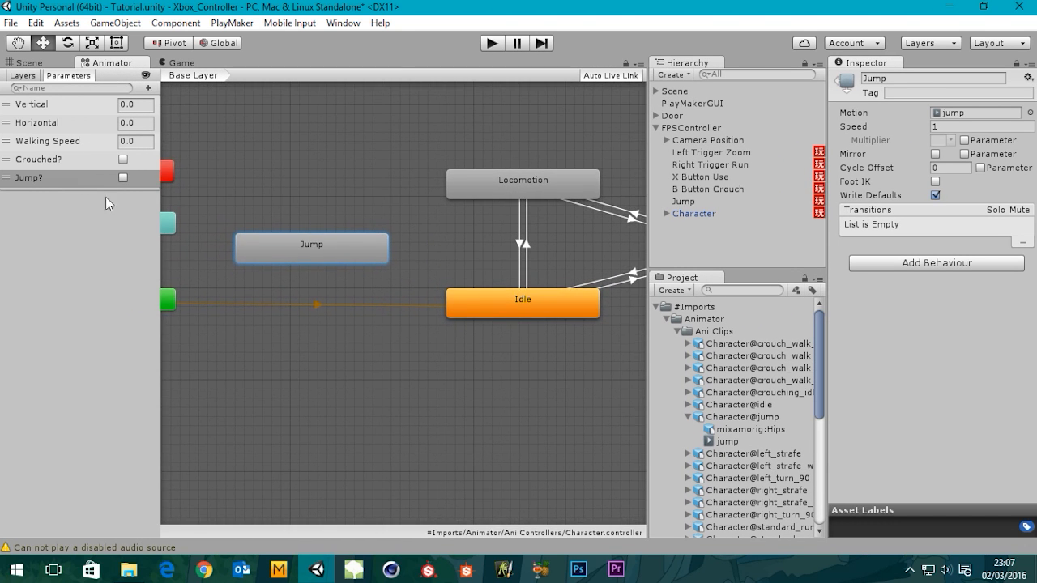
click(36, 180)
middle_drag(260, 223, 316, 227)
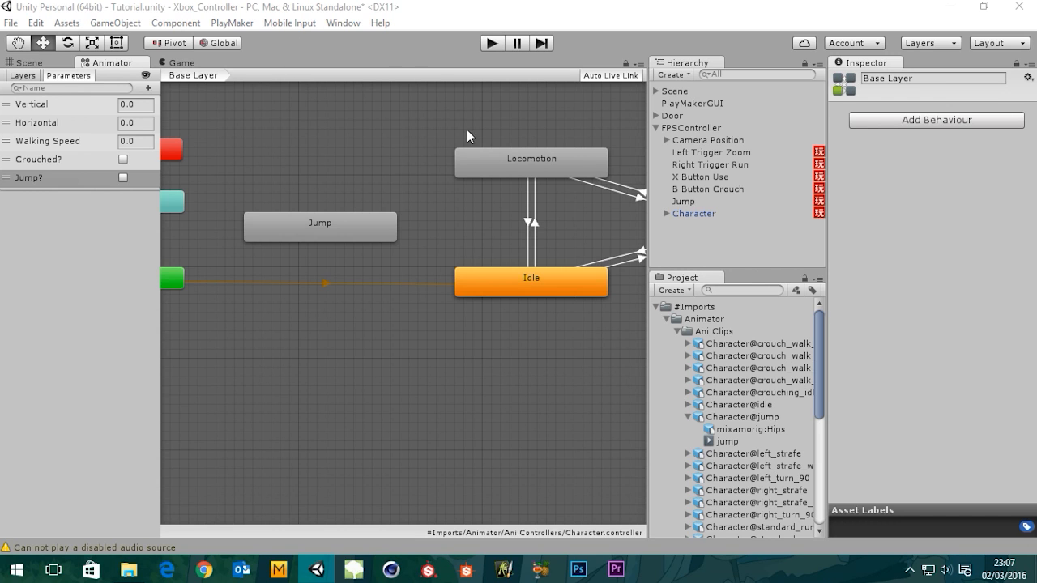
Create transitions in both directions between the Locomotion and Jump states
right_click(498, 160)
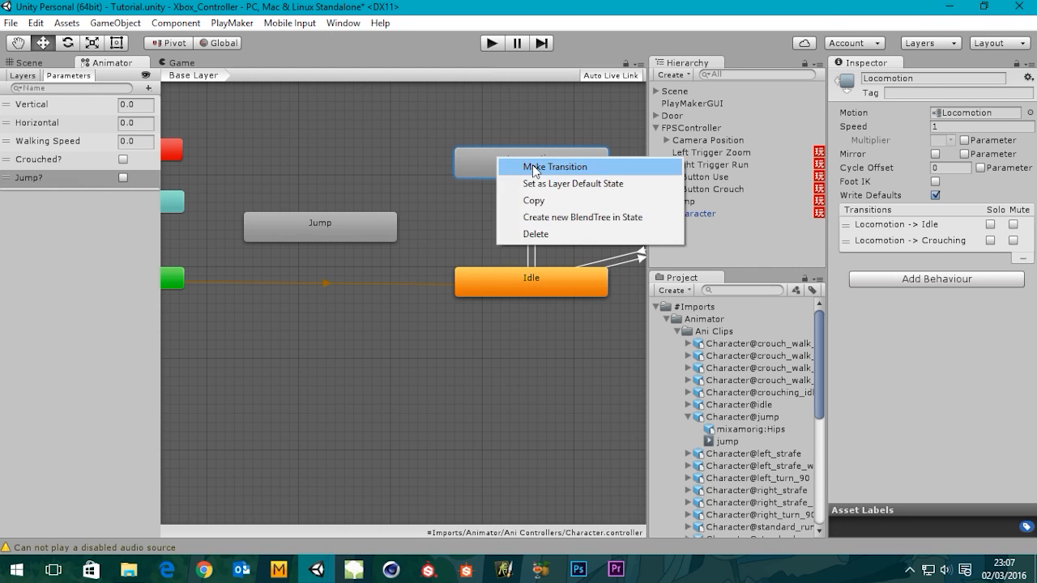
click(537, 166)
click(326, 230)
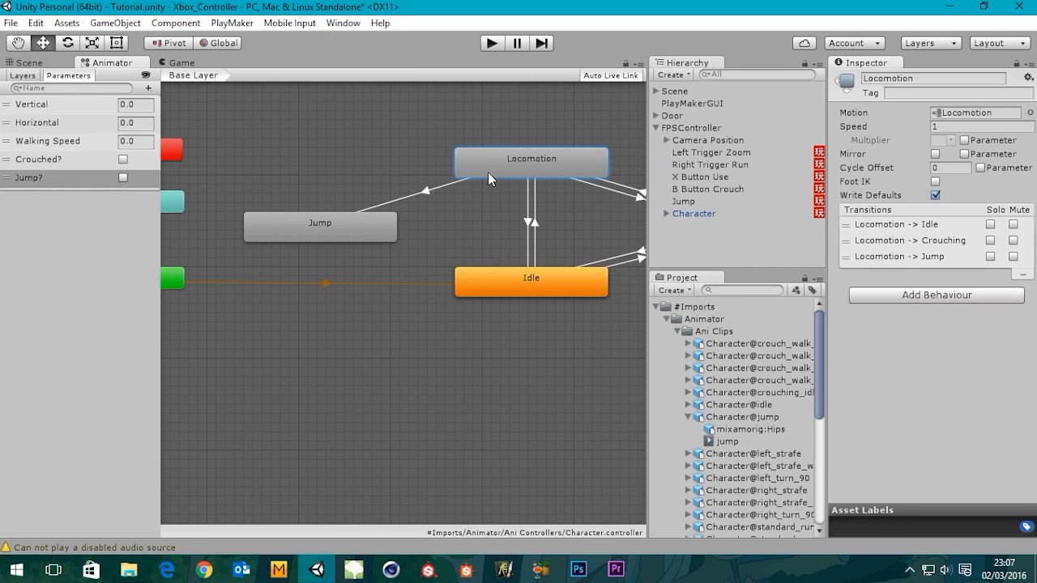
right_click(317, 224)
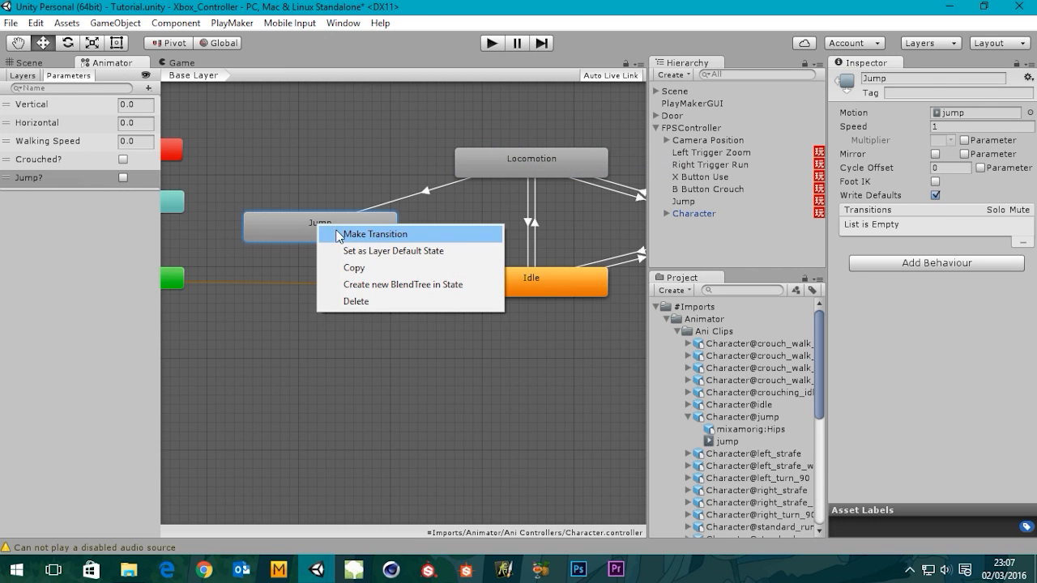
click(364, 237)
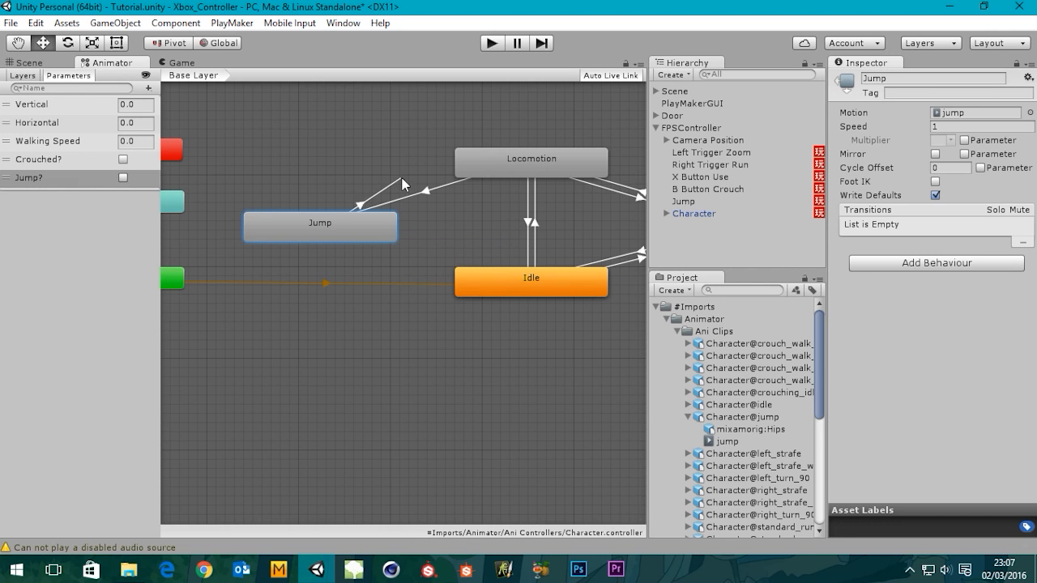
click(531, 162)
middle_drag(409, 246, 448, 244)
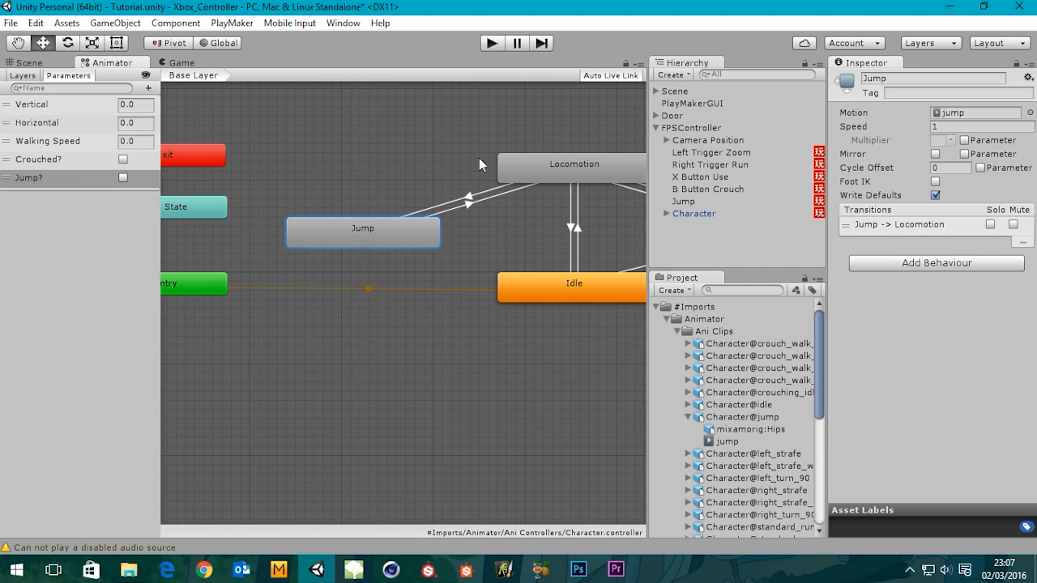
middle_drag(479, 158, 406, 161)
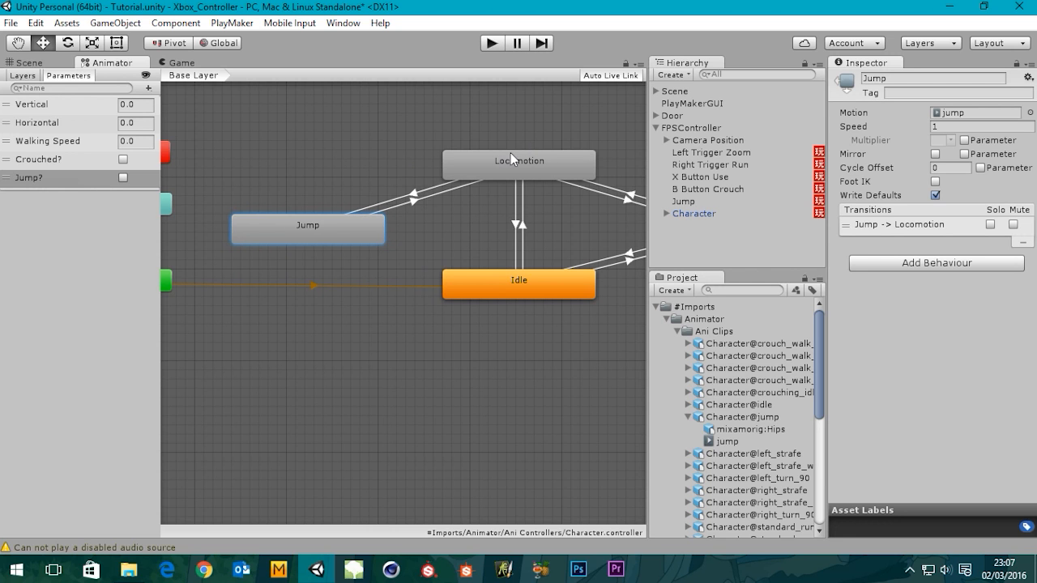
Create transitions in both directions between the Jump and Idle states
middle_drag(332, 225, 290, 216)
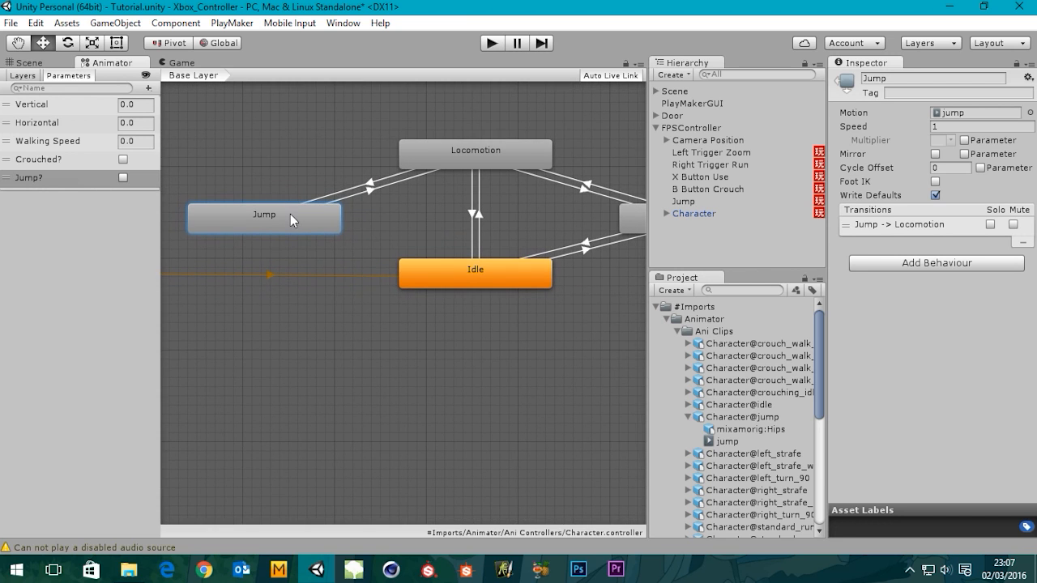
right_click(295, 220)
click(340, 228)
click(427, 278)
right_click(466, 273)
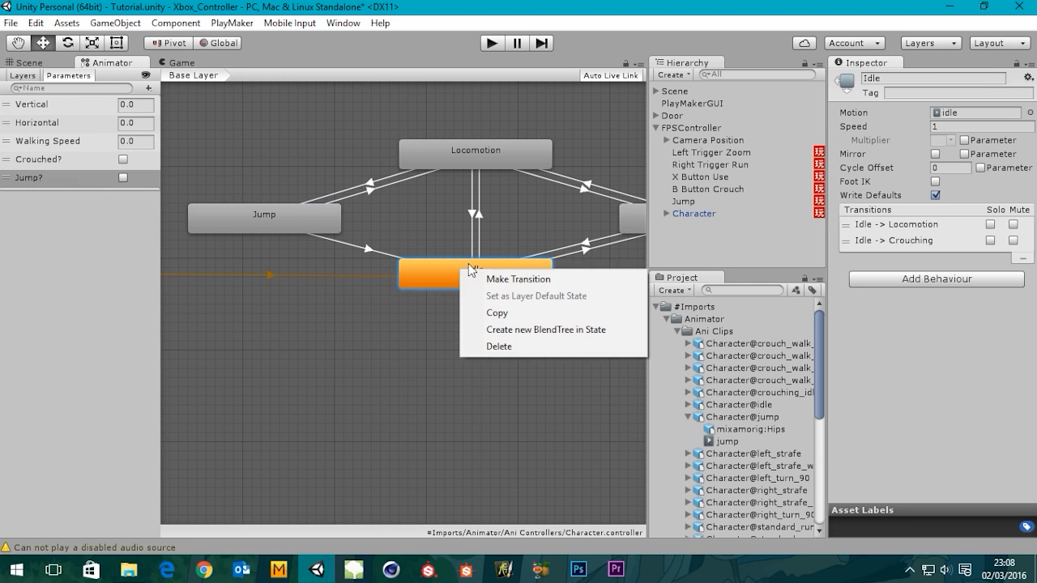
click(481, 280)
click(265, 219)
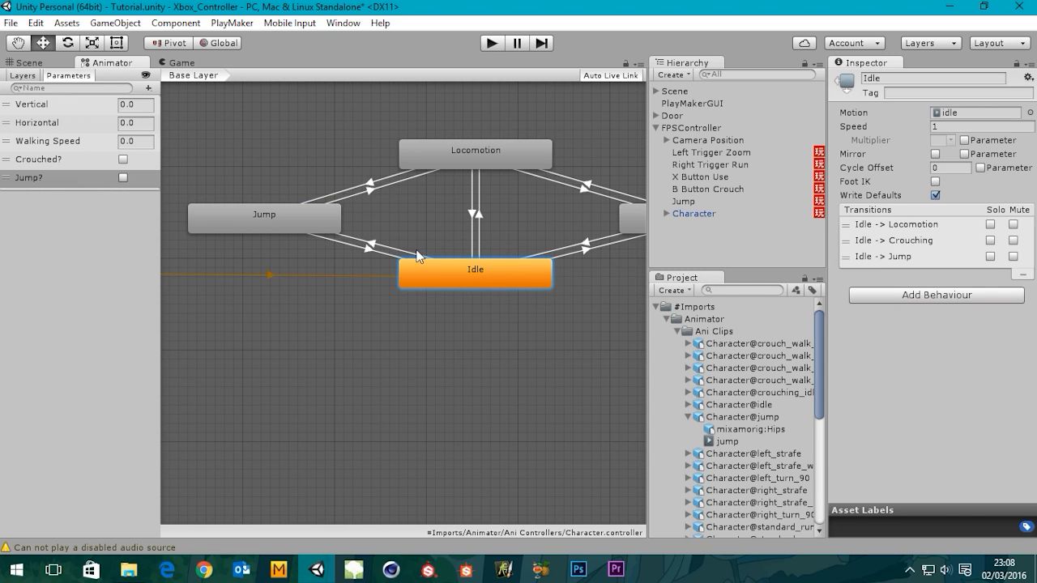
middle_drag(415, 249, 404, 279)
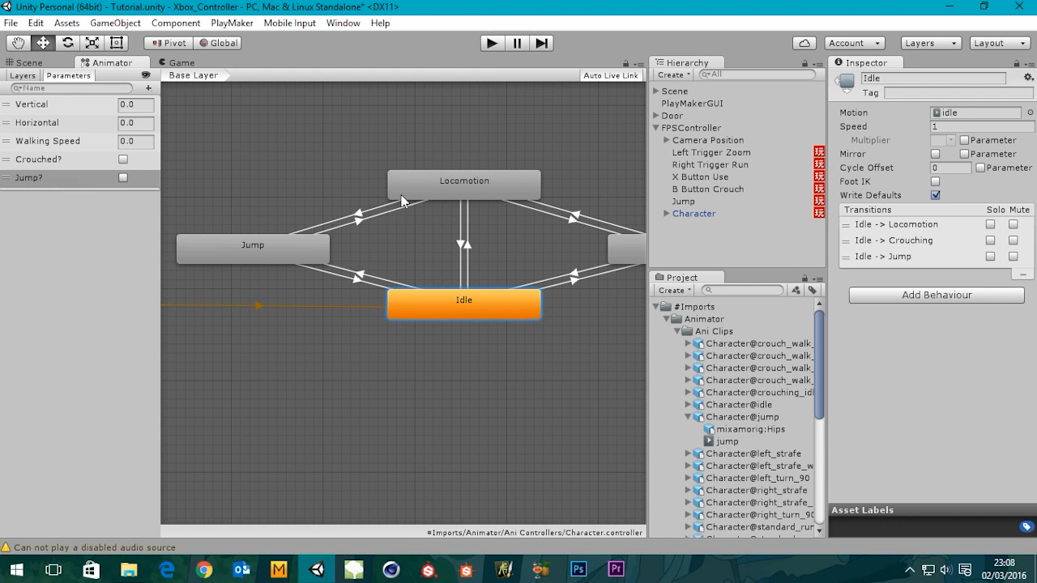
Open the Locomotion -> Jump transition, collapse its animation preview and widen the Inspector
click(359, 218)
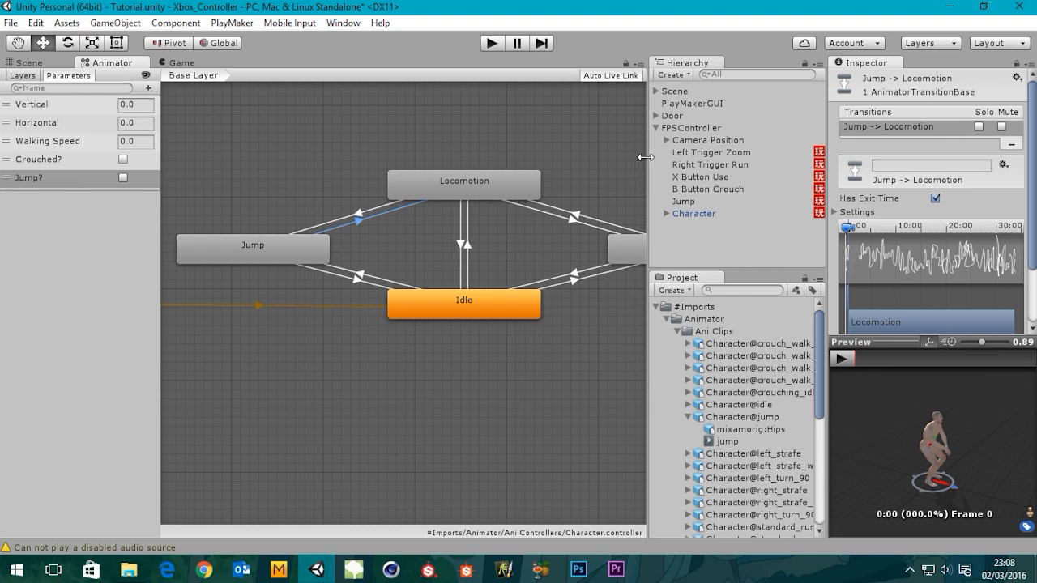
click(362, 214)
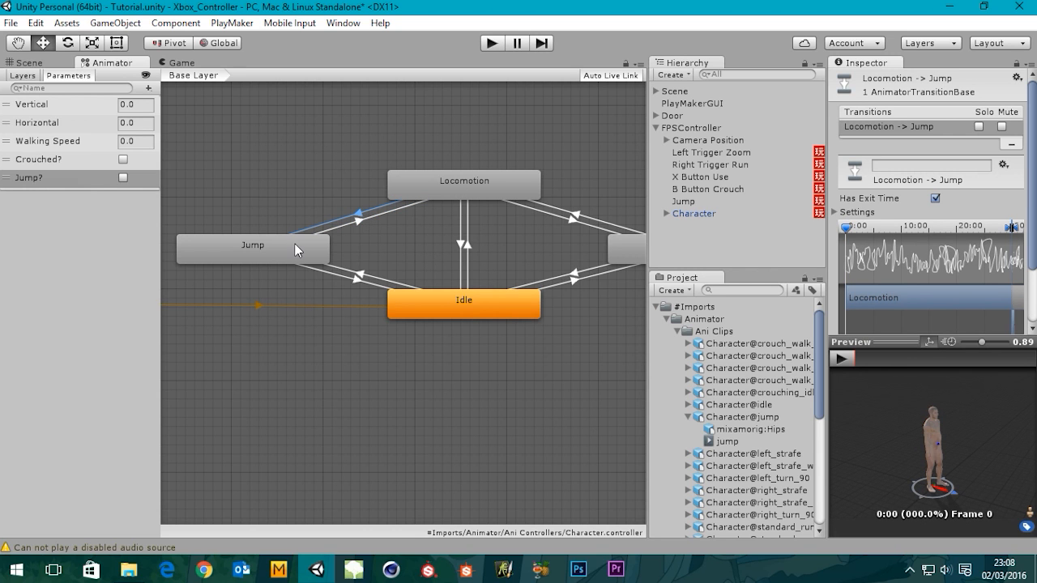
drag(899, 342, 893, 531)
drag(828, 328, 699, 329)
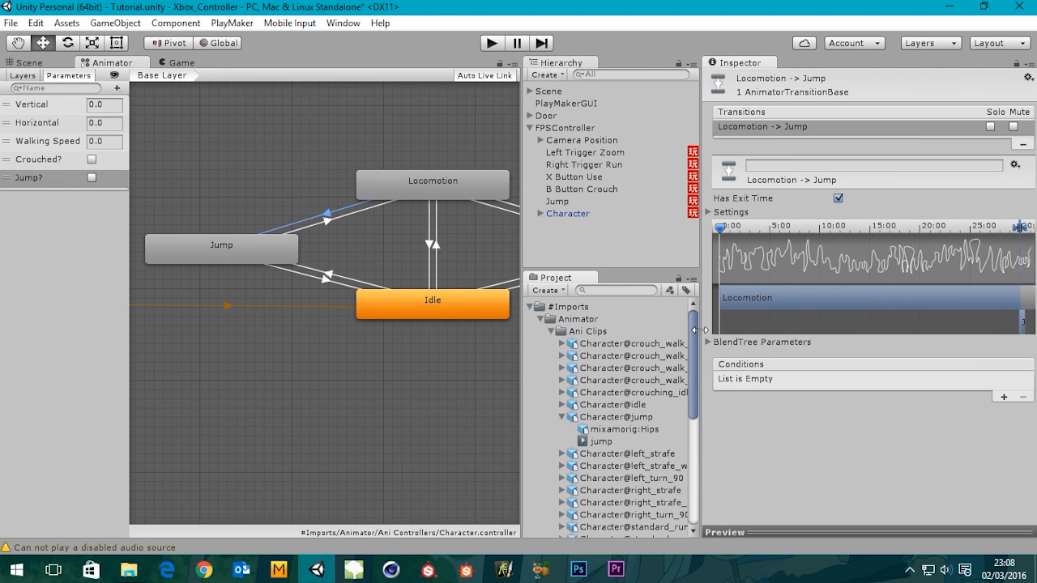
middle_drag(472, 251, 453, 260)
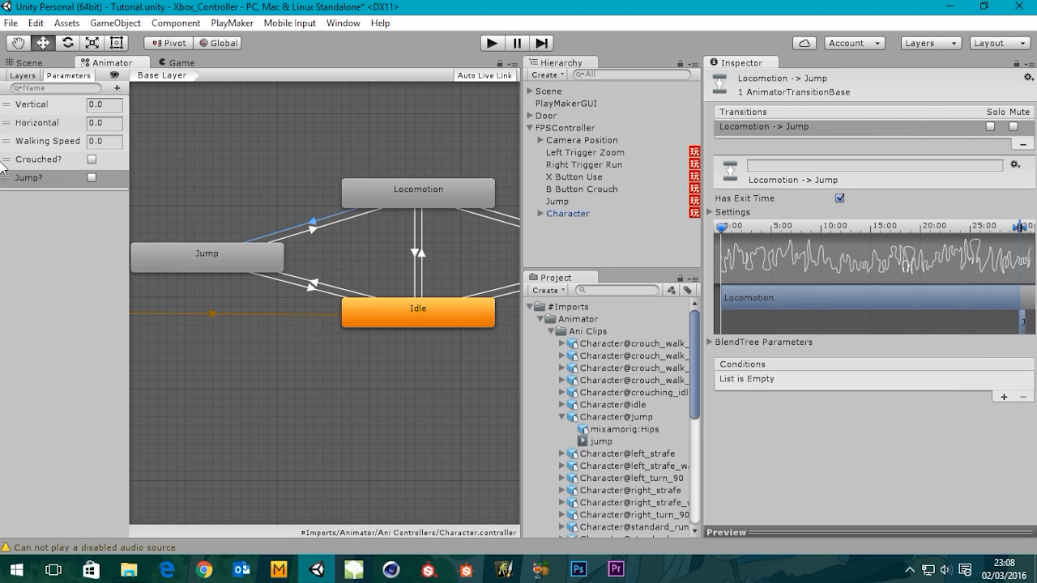
Add a condition to the Locomotion -> Jump transition requiring Jump? to be true
click(1003, 397)
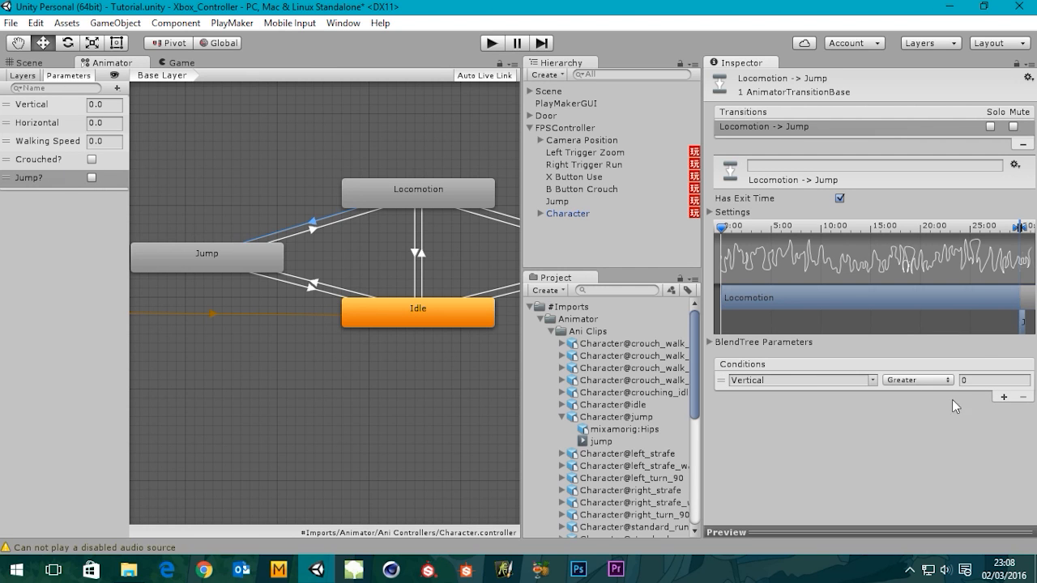
click(872, 381)
click(907, 465)
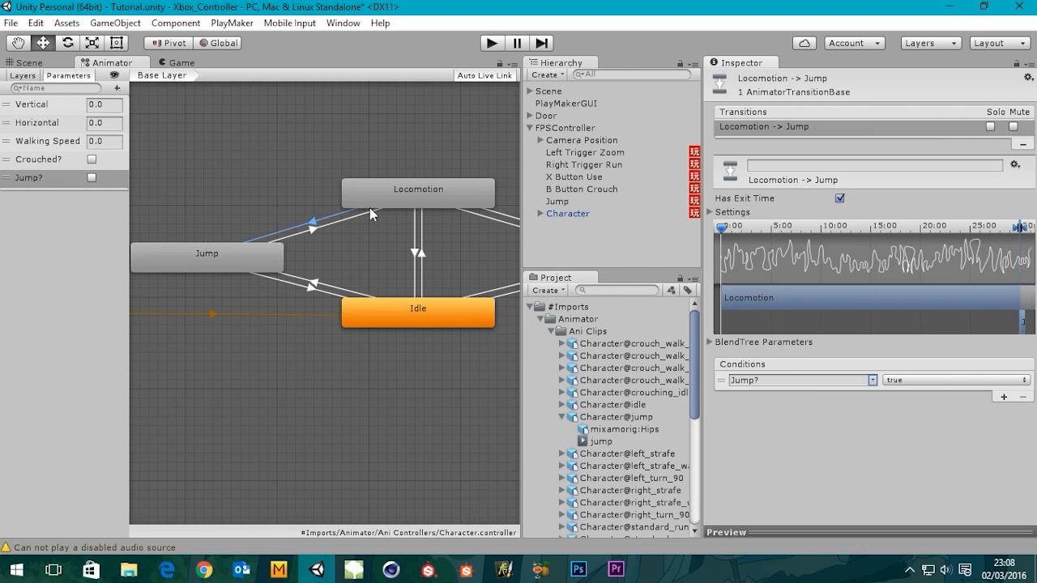
Add a condition to the Jump -> Locomotion transition requiring Jump? to be false
middle_drag(254, 208, 295, 170)
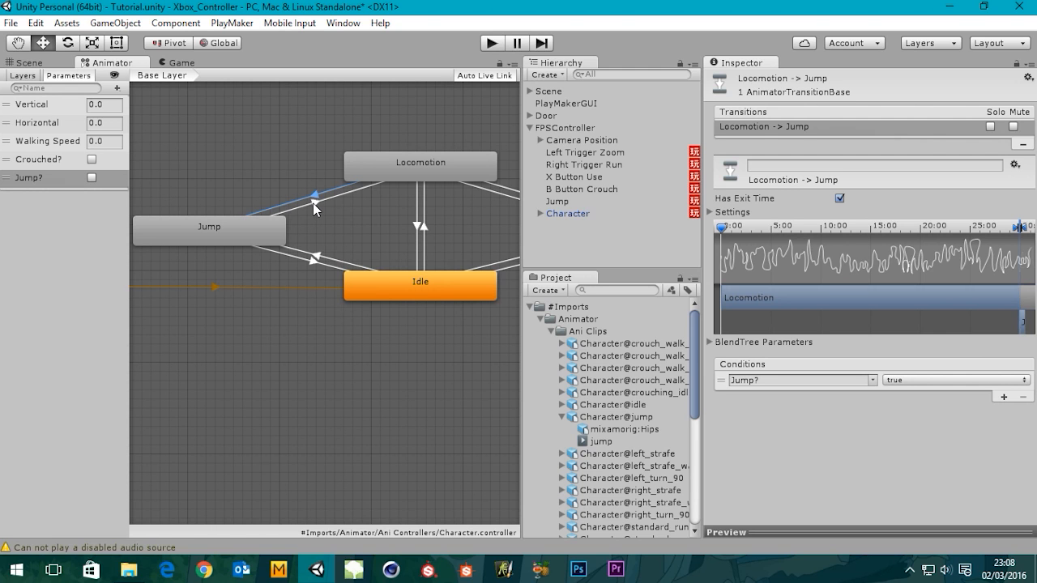
click(313, 203)
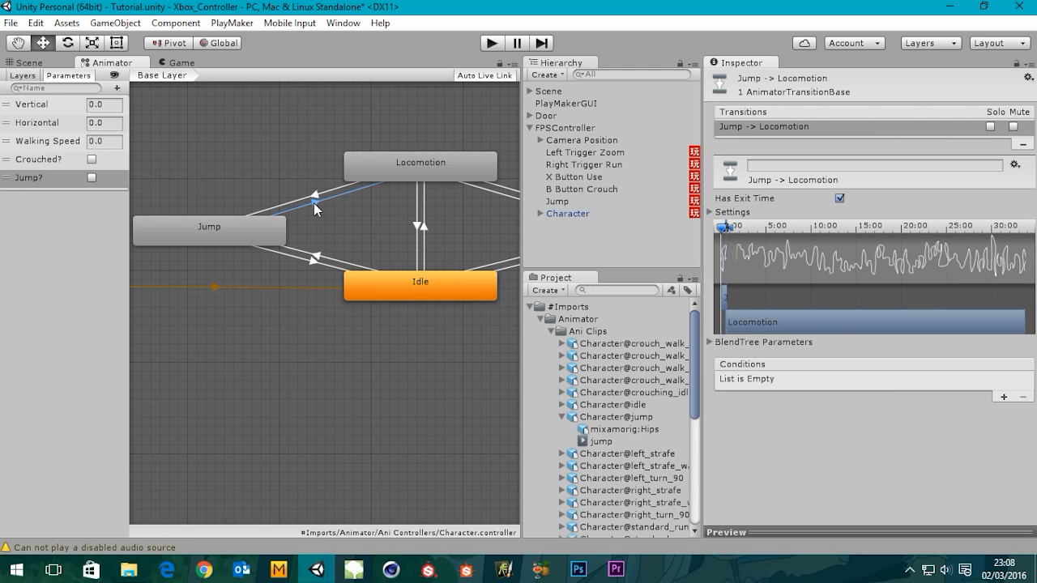
click(1003, 397)
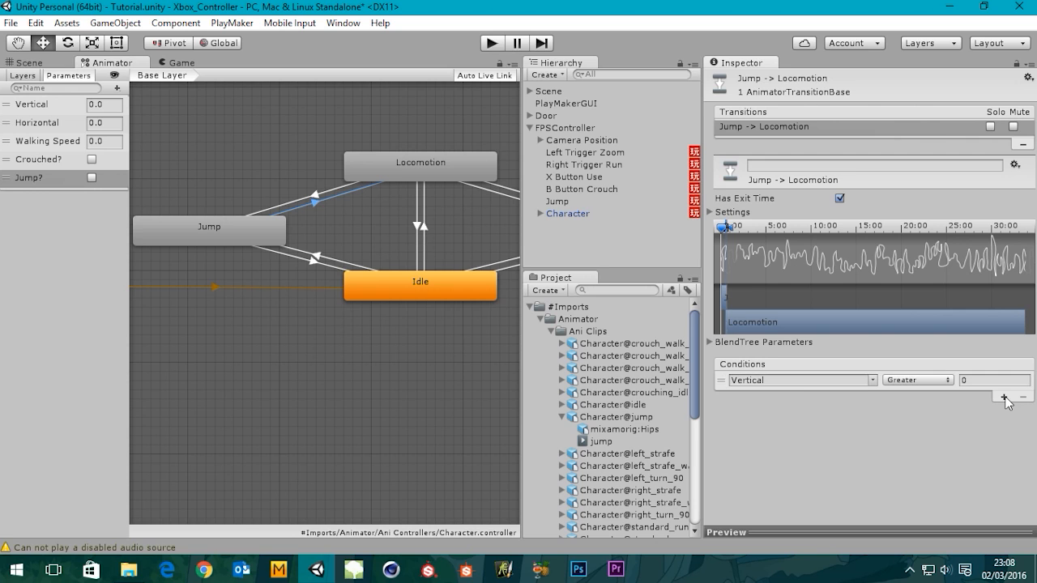
click(873, 386)
click(903, 466)
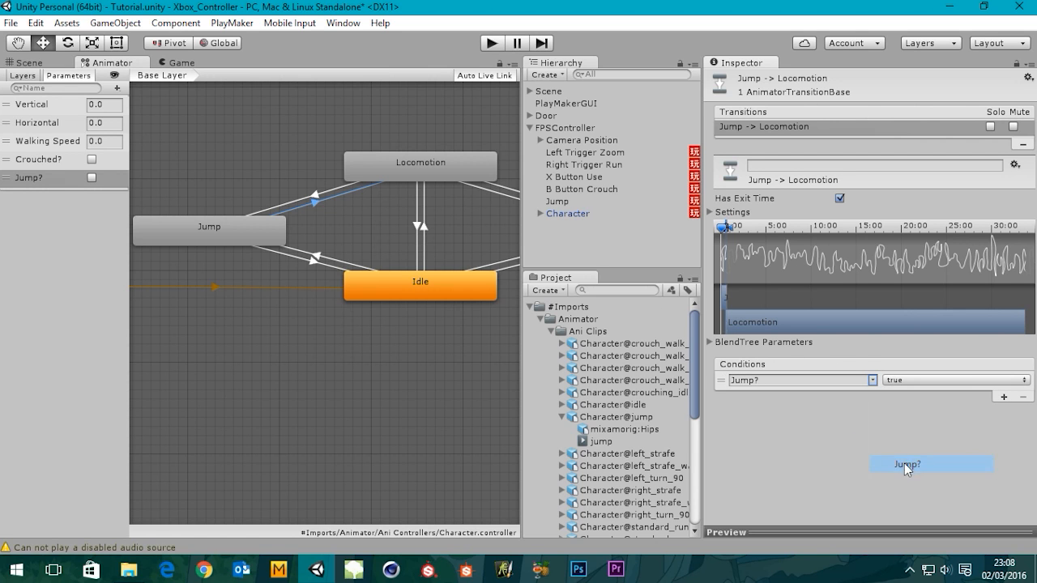
click(905, 389)
click(916, 414)
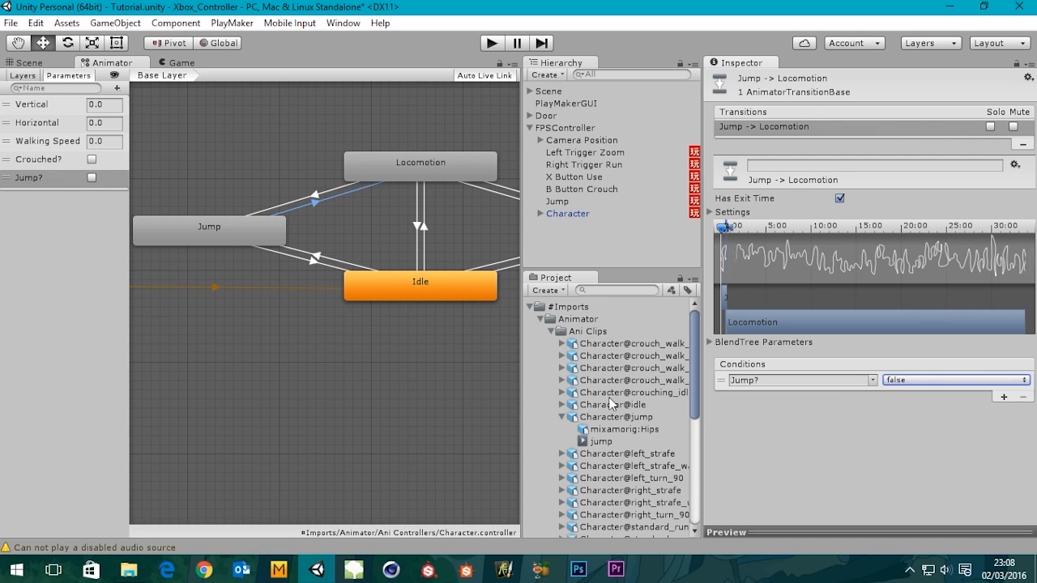
Add a condition to the Idle -> Jump transition requiring Jump? to be true
click(319, 260)
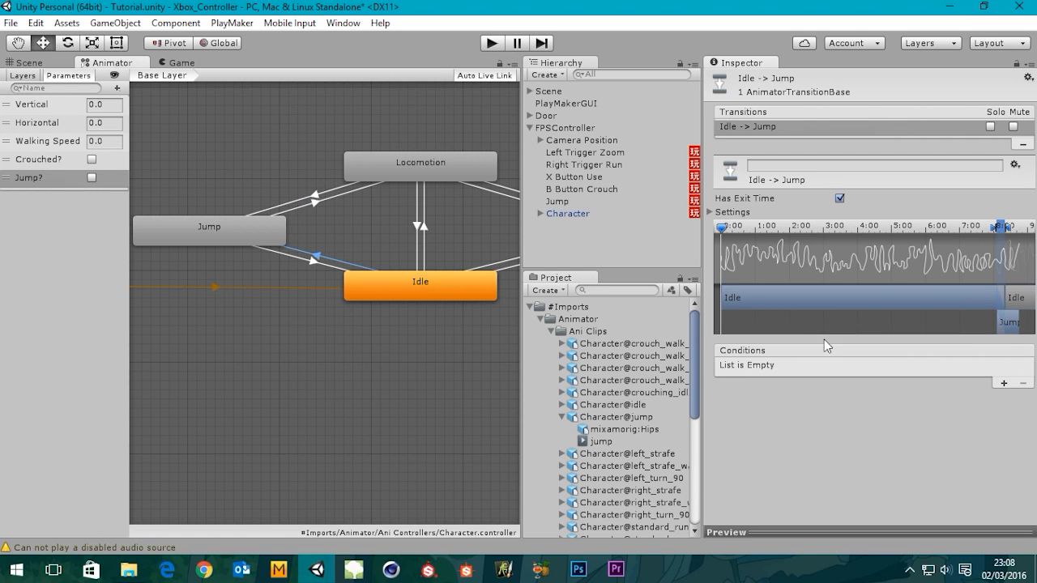
click(1004, 383)
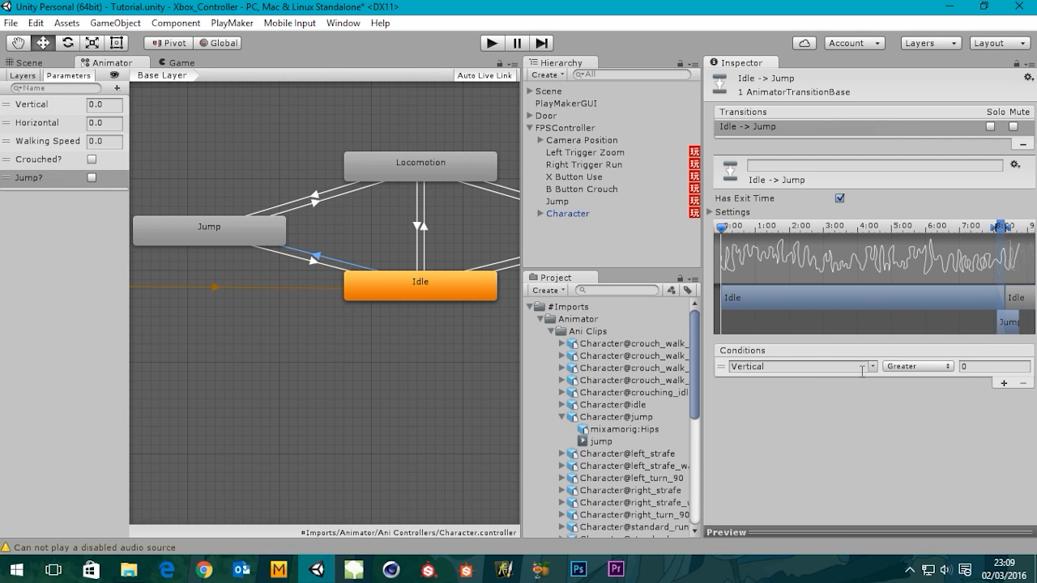
click(872, 367)
click(903, 451)
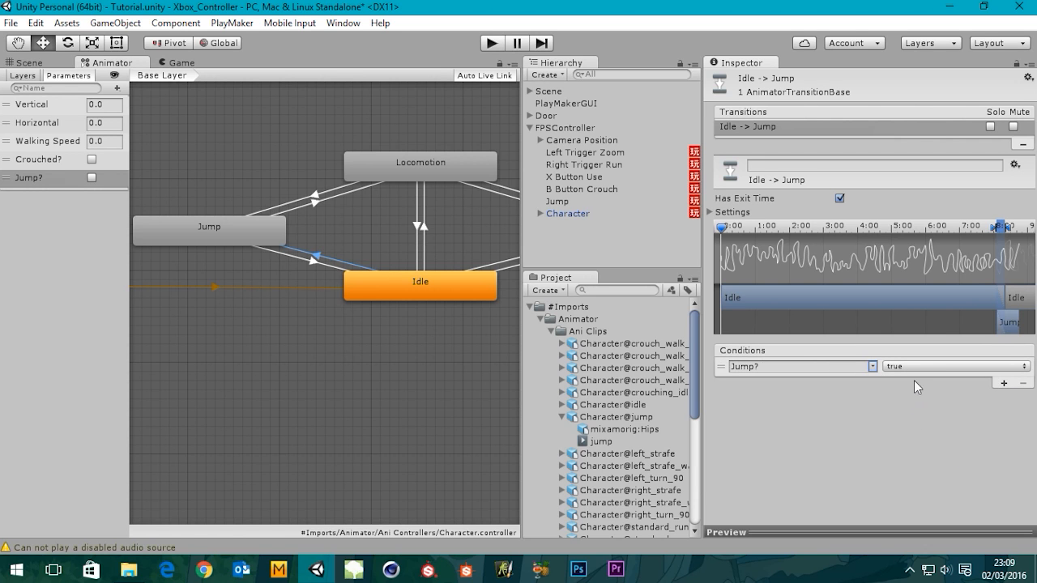
click(922, 368)
click(915, 383)
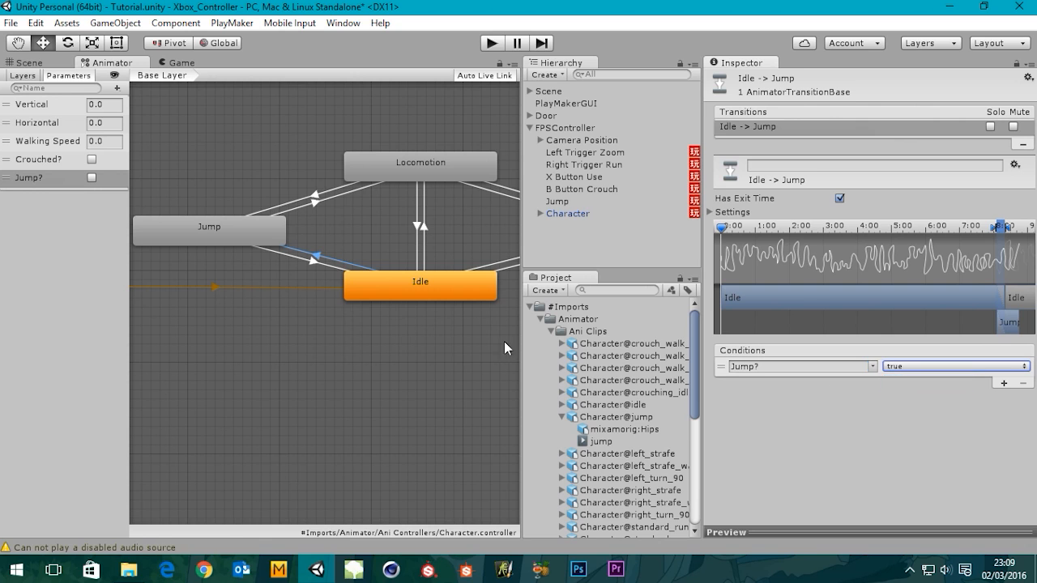
Add a condition to the Jump -> Idle transition requiring Jump? to be false
click(311, 262)
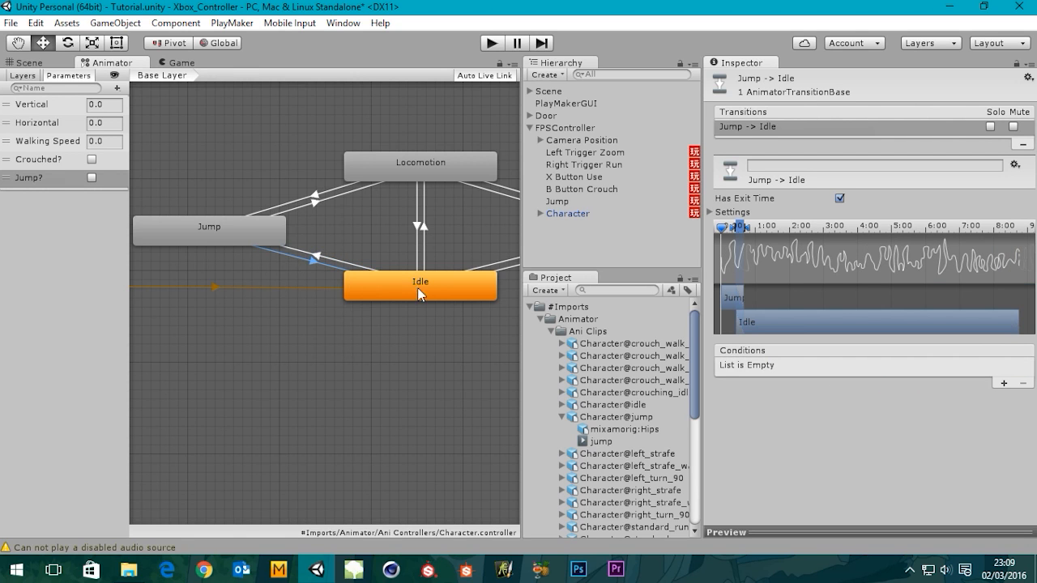
click(1004, 384)
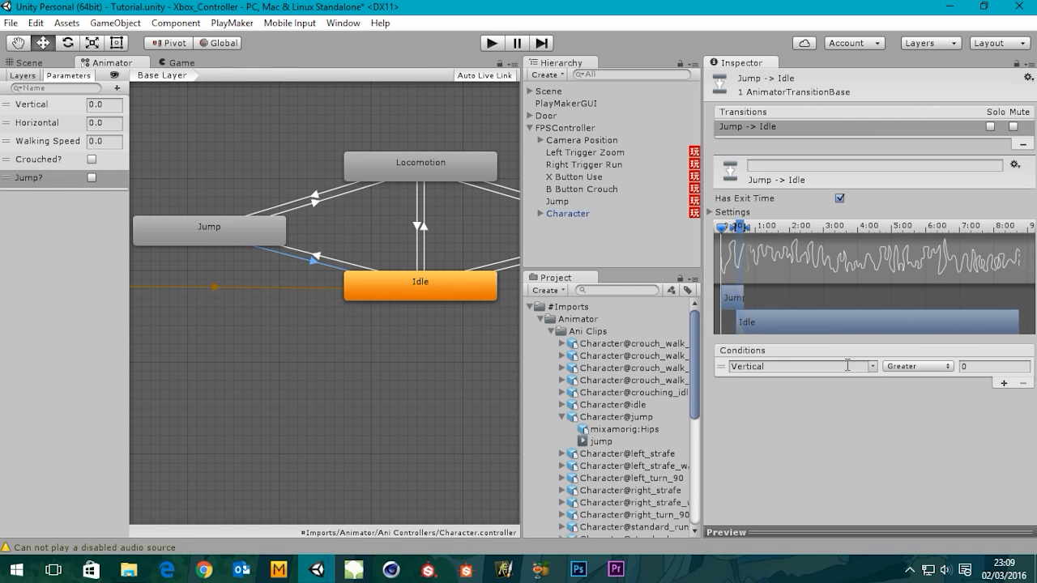
click(873, 367)
click(907, 450)
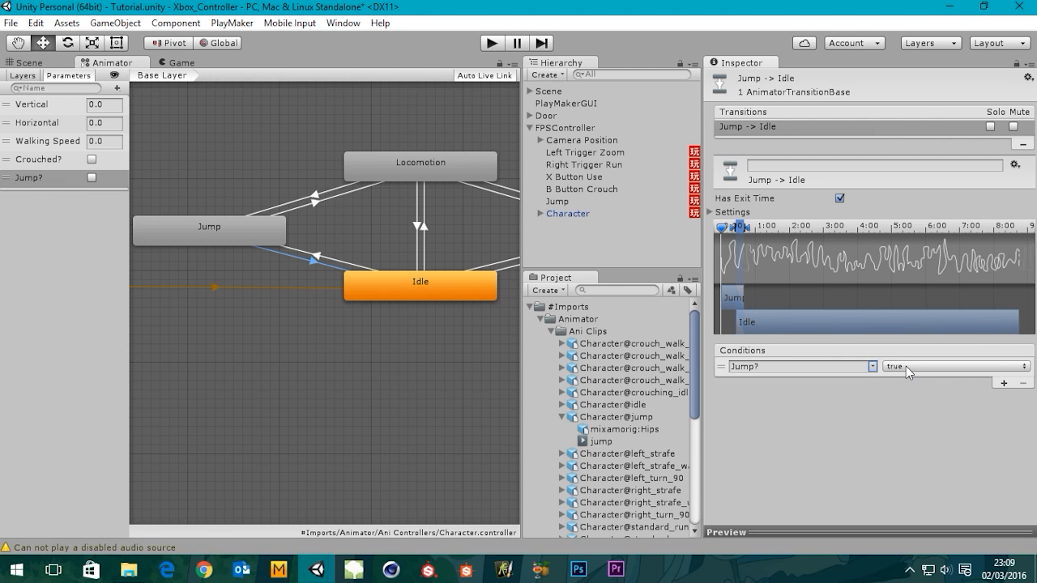
click(916, 366)
click(915, 400)
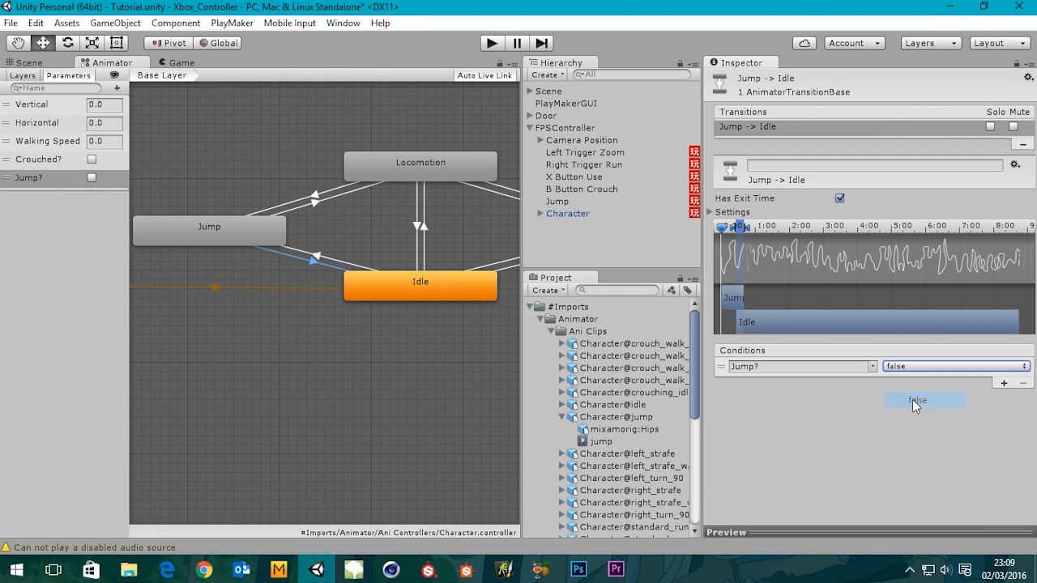
click(318, 258)
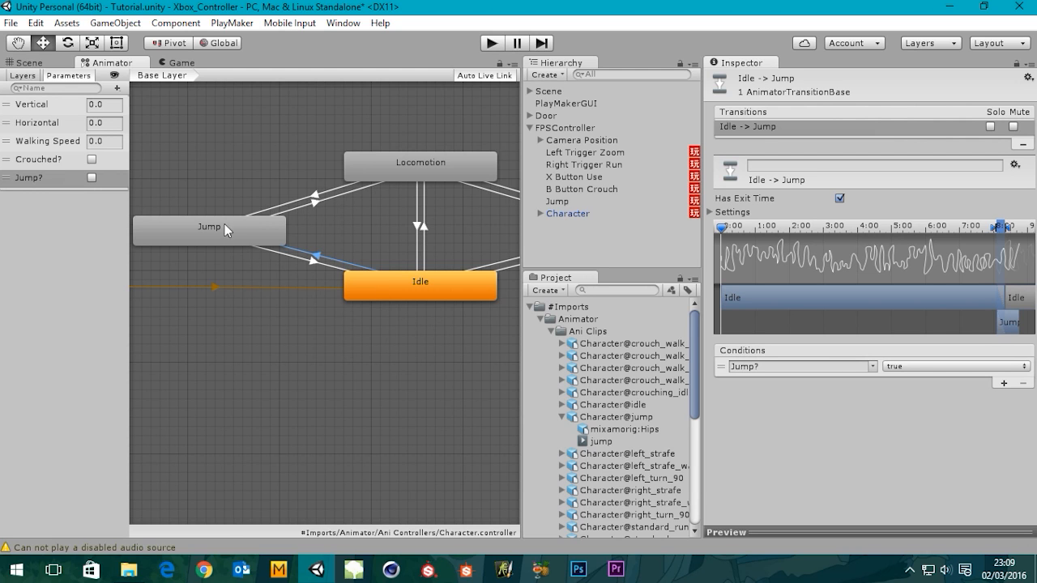
click(314, 203)
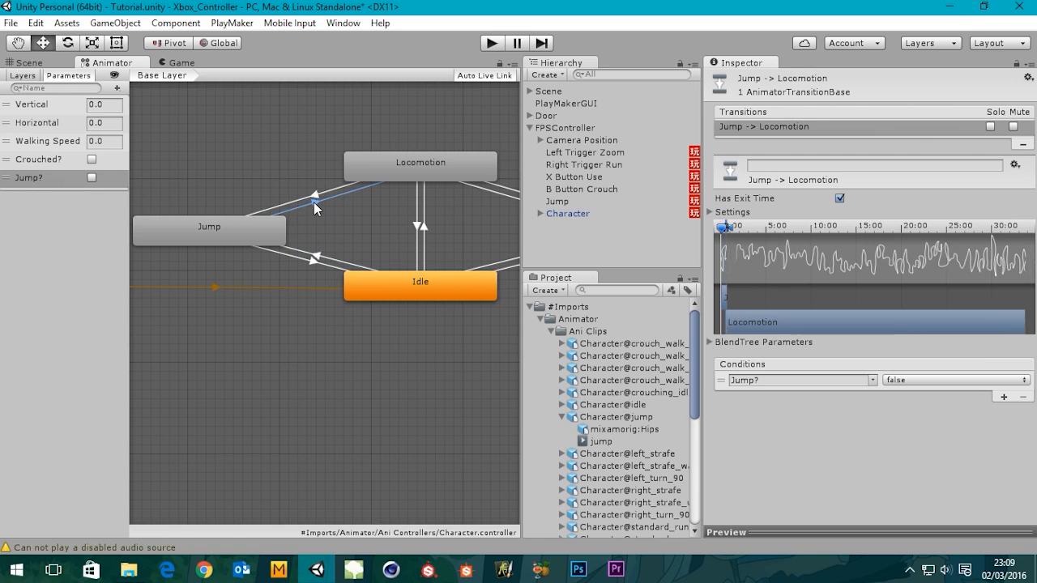
click(309, 262)
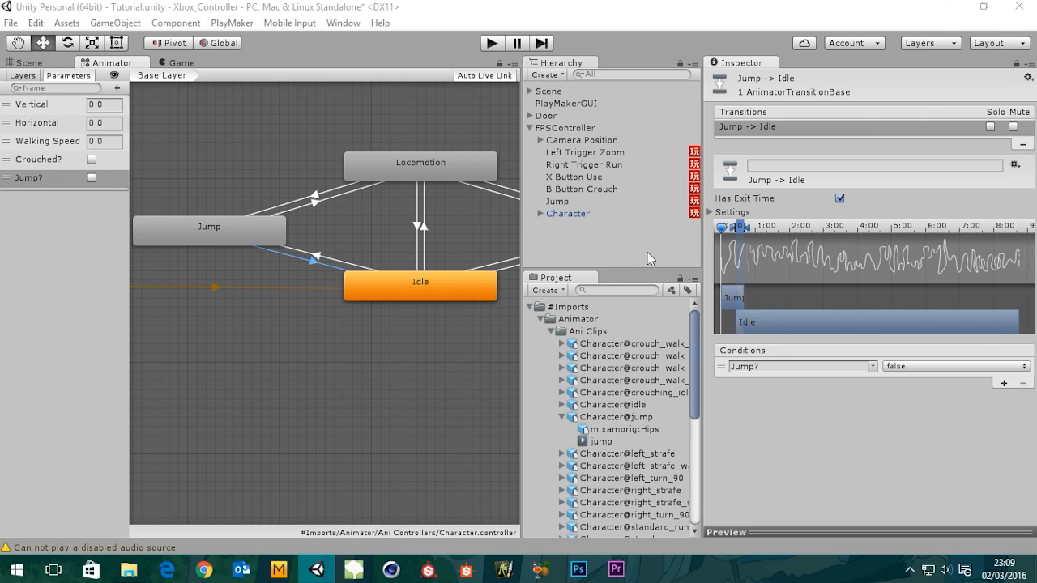
Add a second condition to the Locomotion -> Jump transition requiring Walking Speed to be Greater than 0.1
click(315, 196)
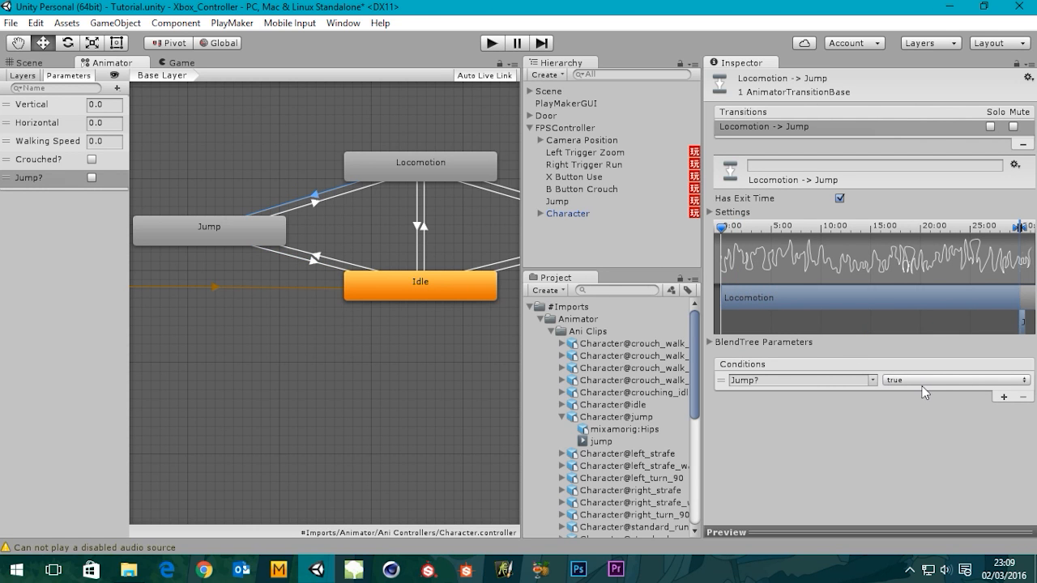
click(1004, 396)
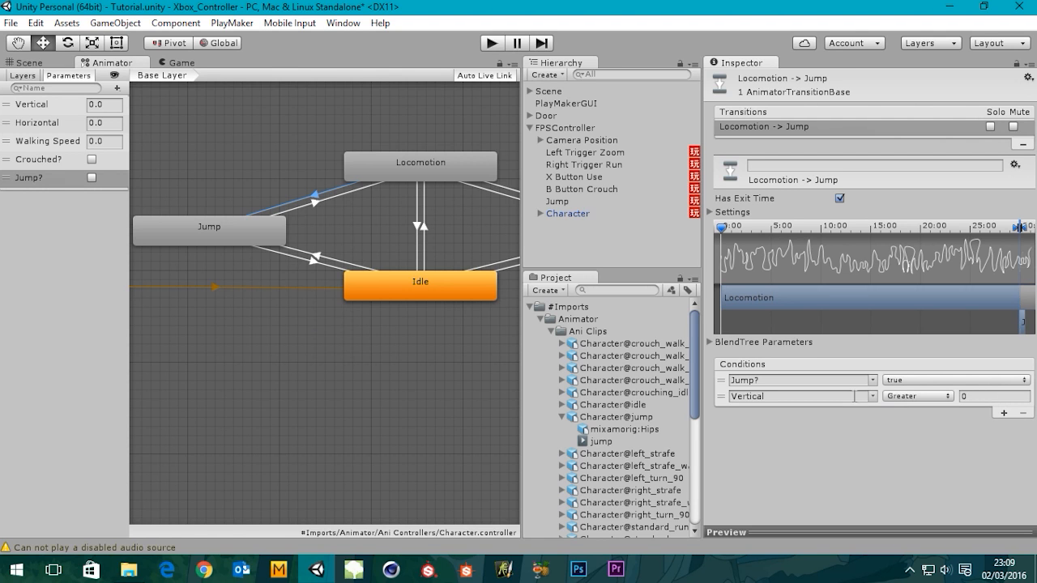
click(873, 396)
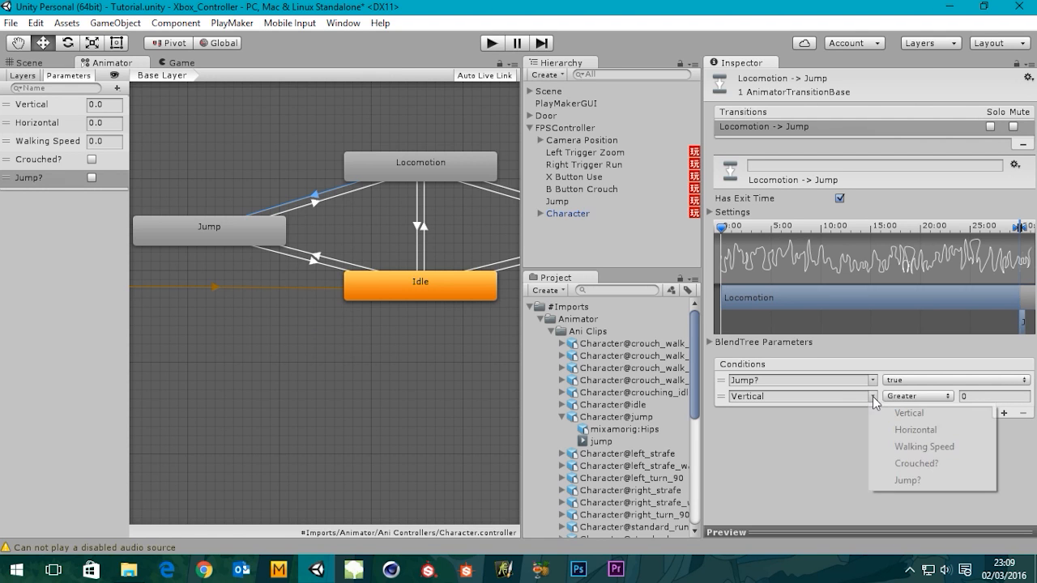
click(912, 447)
click(972, 395)
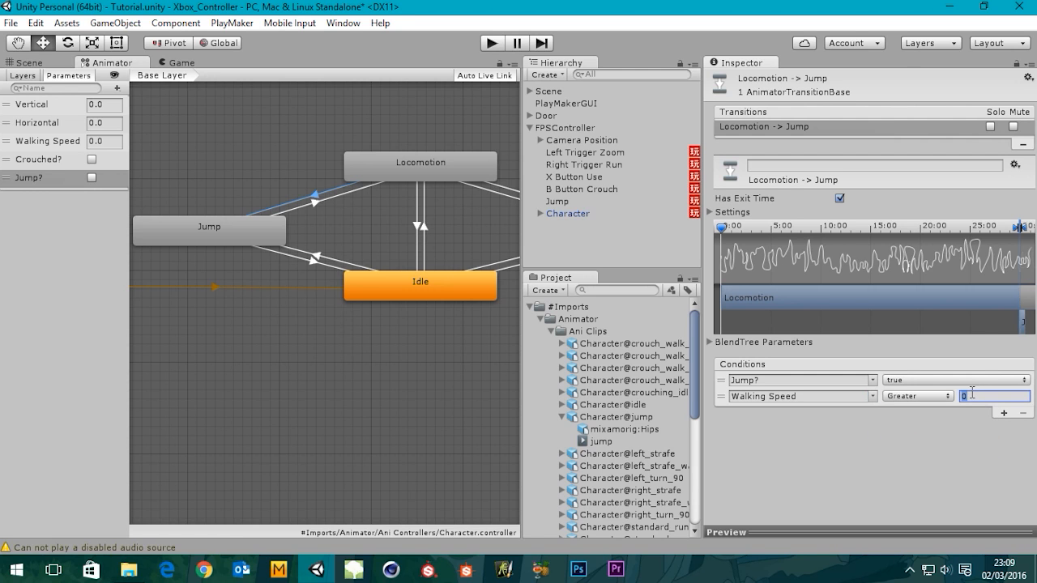
text(.1)
Add a second condition to the Jump -> Locomotion transition requiring Walking Speed to be Greater than 0.1
click(316, 202)
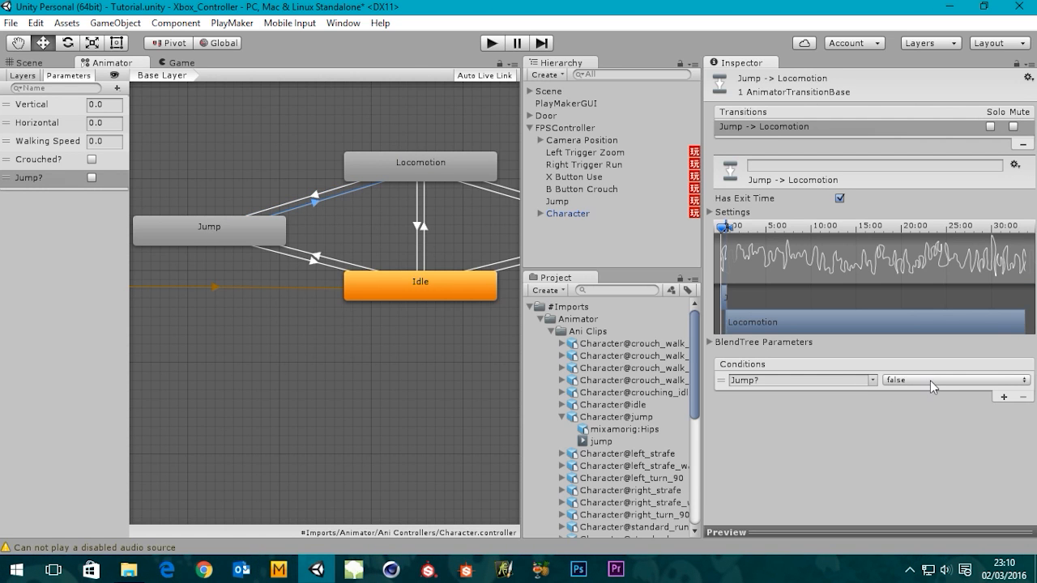
click(1004, 396)
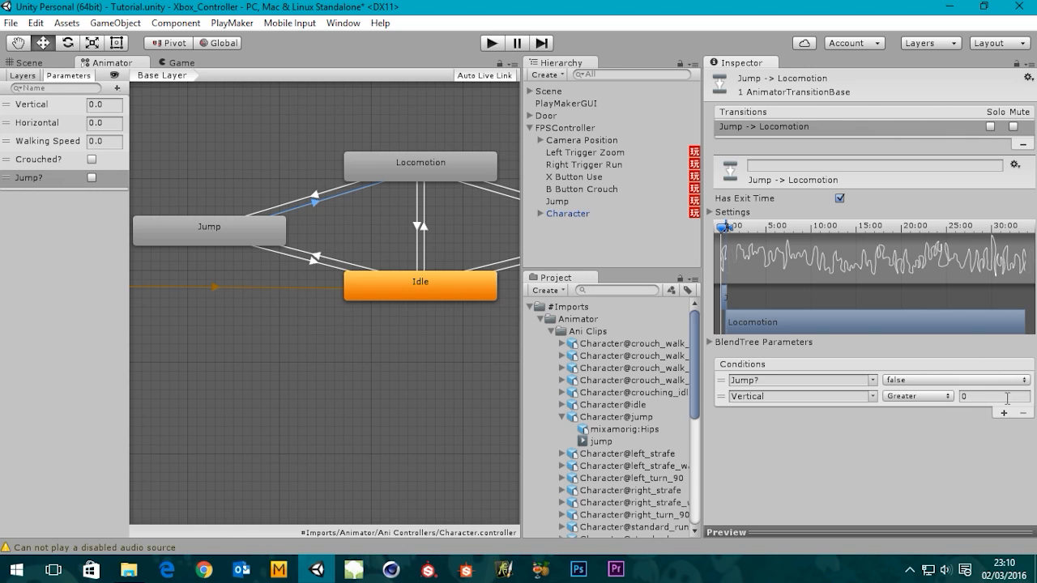
click(877, 396)
click(924, 447)
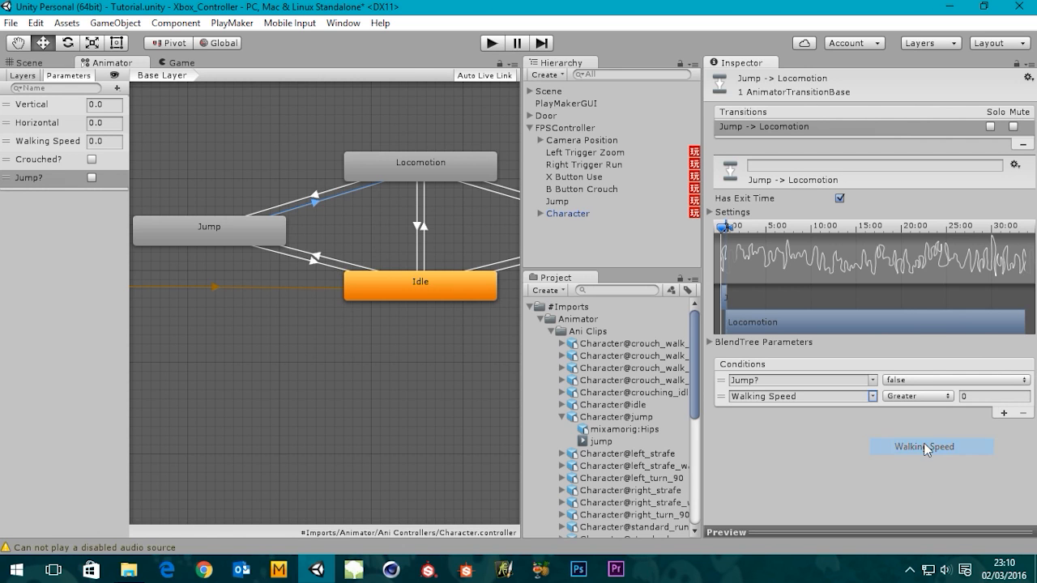
click(963, 396)
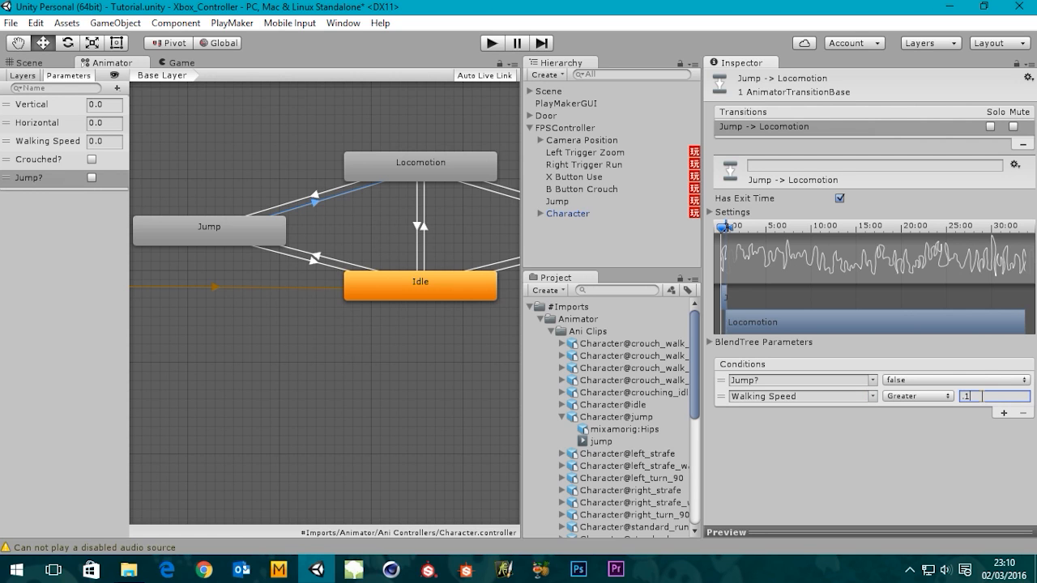
text(.1)
key(Return)
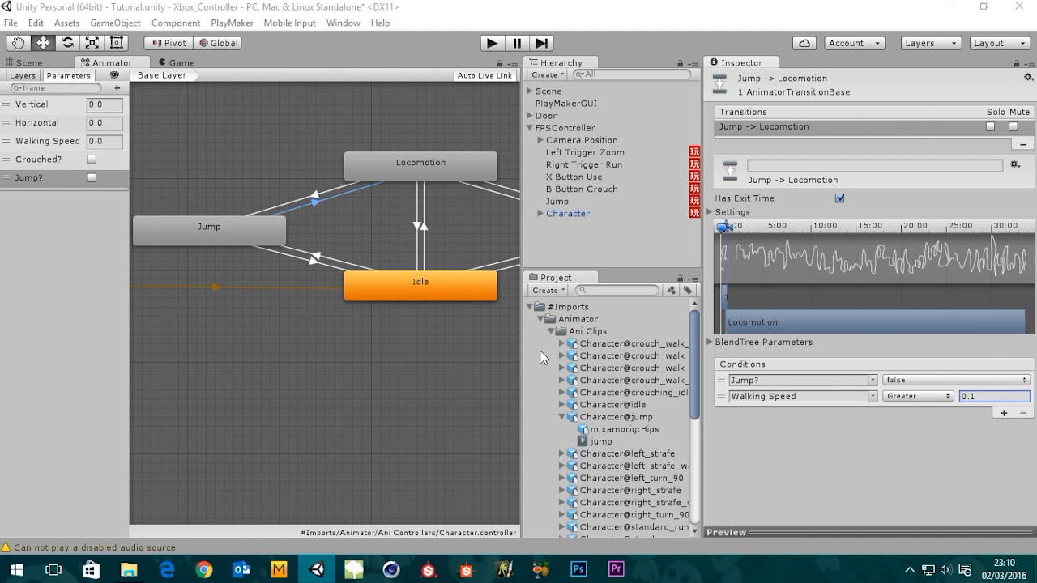
Add a second condition to the Idle -> Jump transition requiring Walking Speed to be Less than 0.1
click(319, 254)
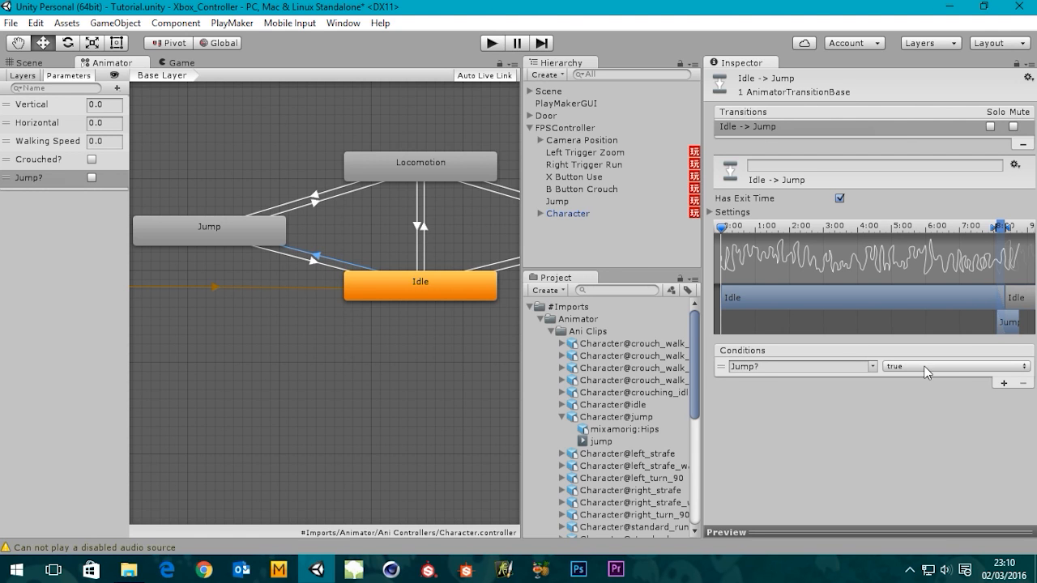
click(1005, 384)
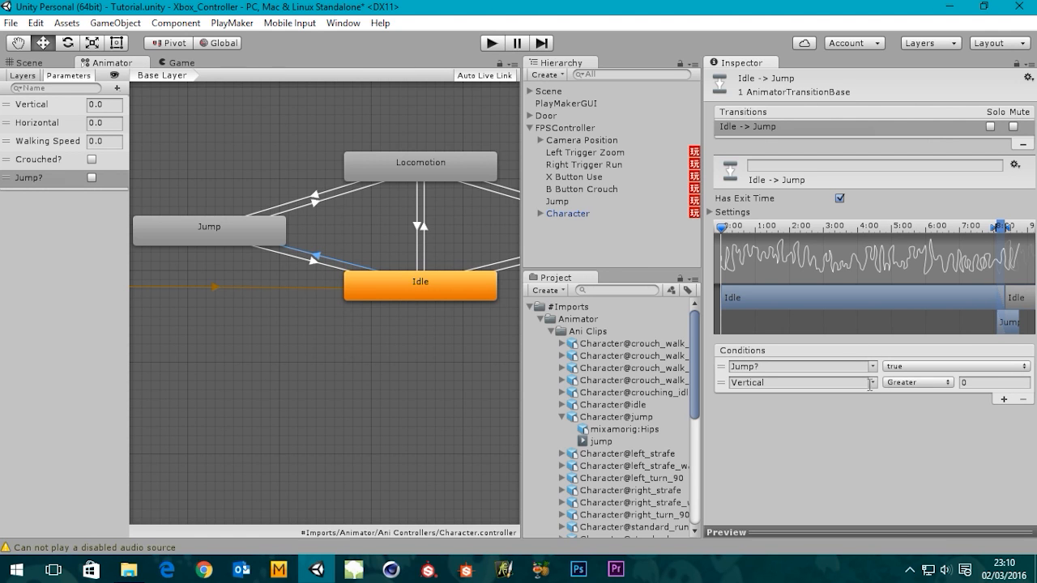
click(873, 382)
click(915, 432)
click(917, 382)
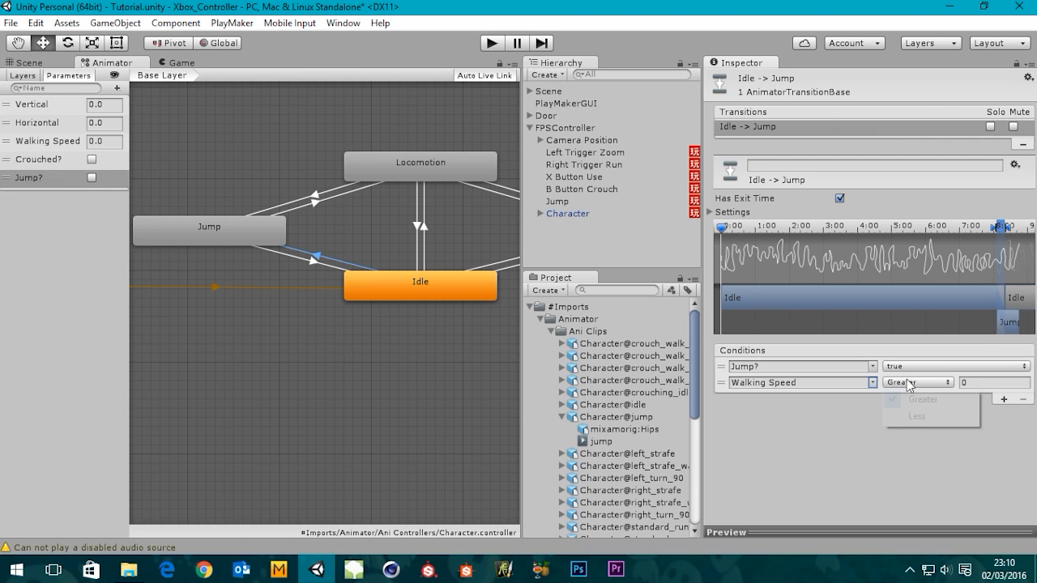
click(917, 416)
click(989, 381)
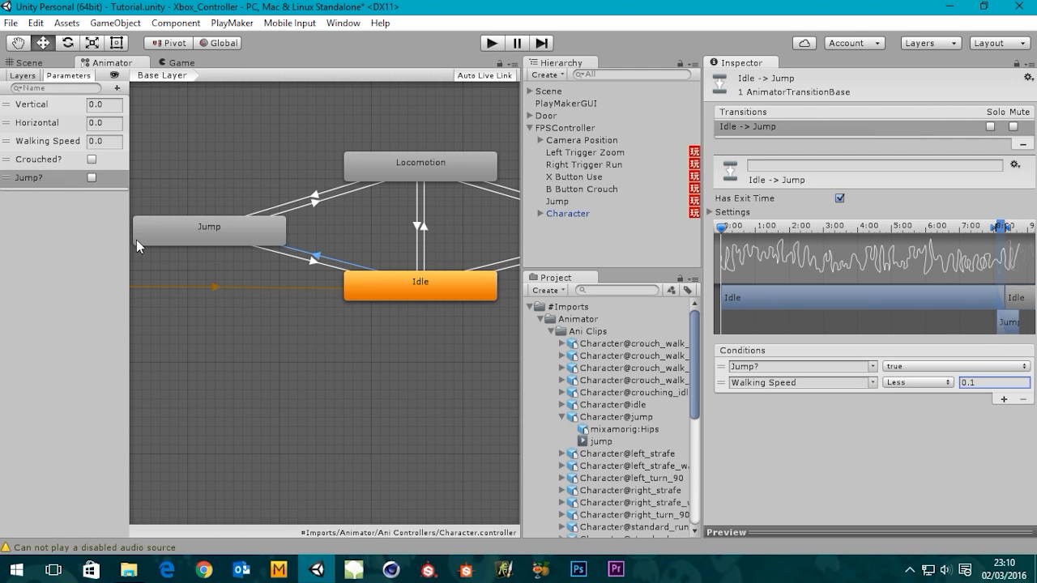
Add a second condition to the Jump -> Idle transition with Less and 0.1, and switch its parameter to Walking Speed
click(316, 263)
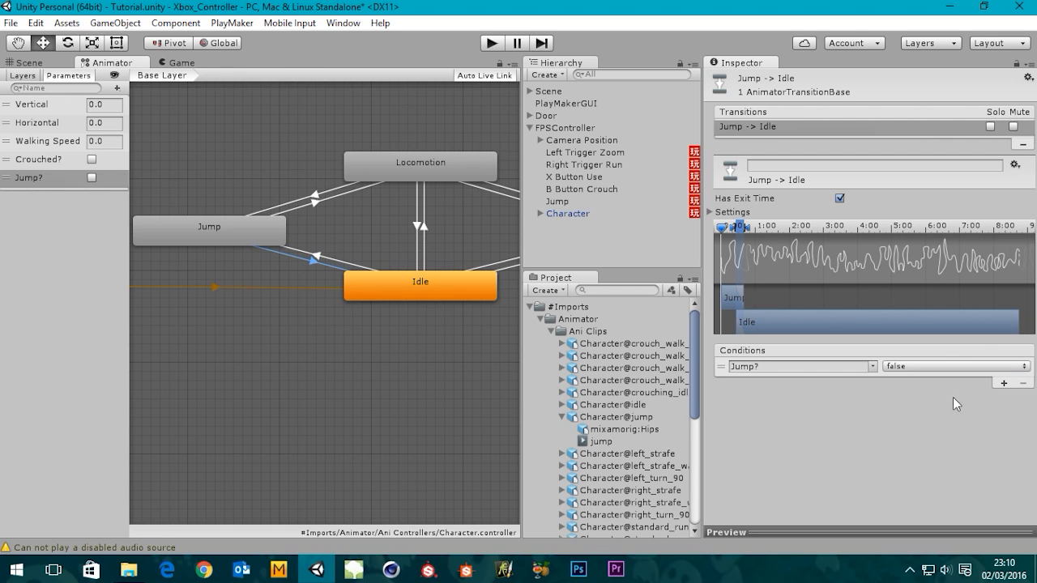
click(1004, 383)
click(917, 382)
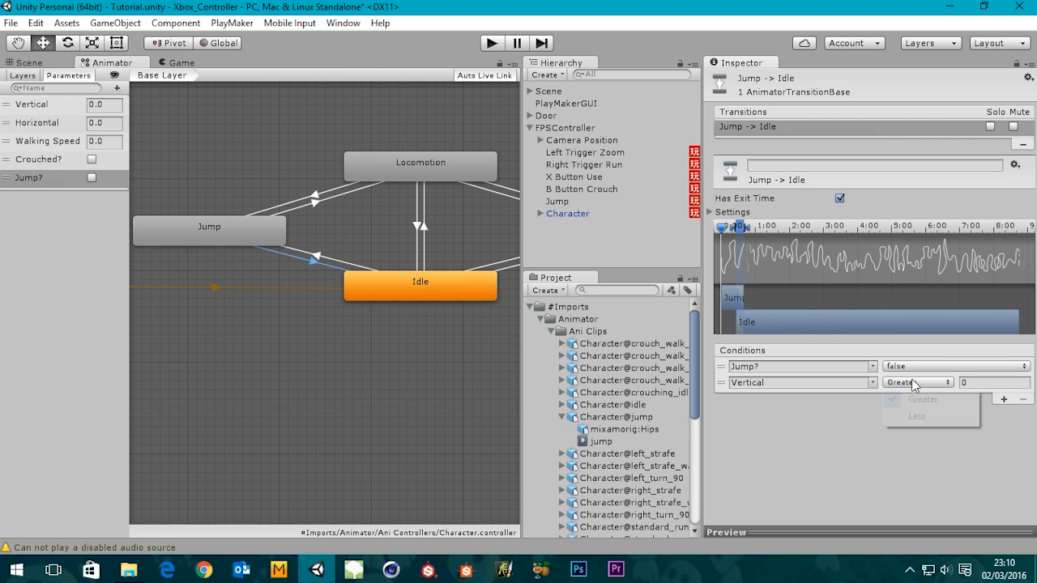
click(917, 416)
click(974, 382)
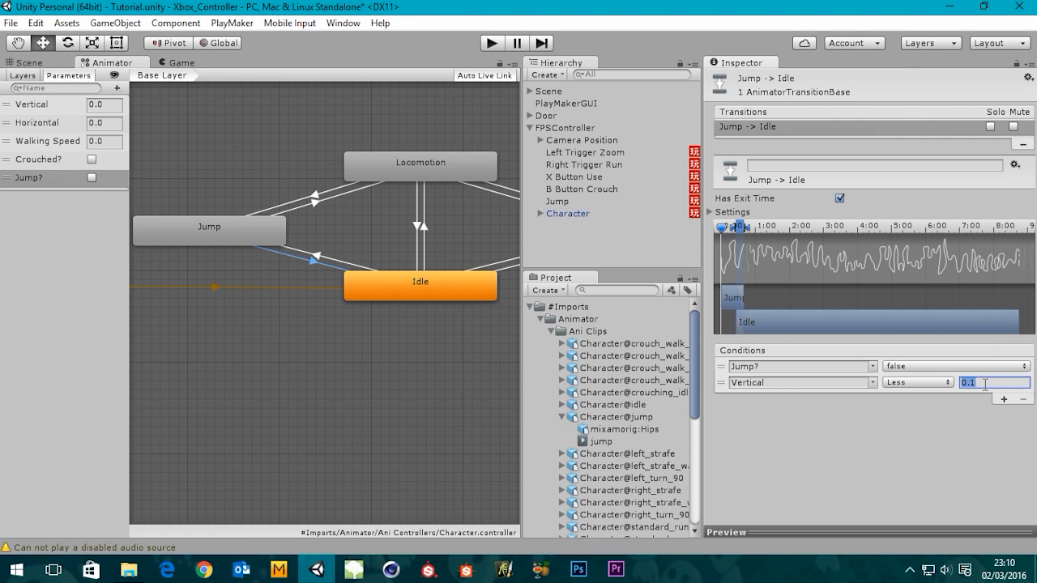
click(898, 456)
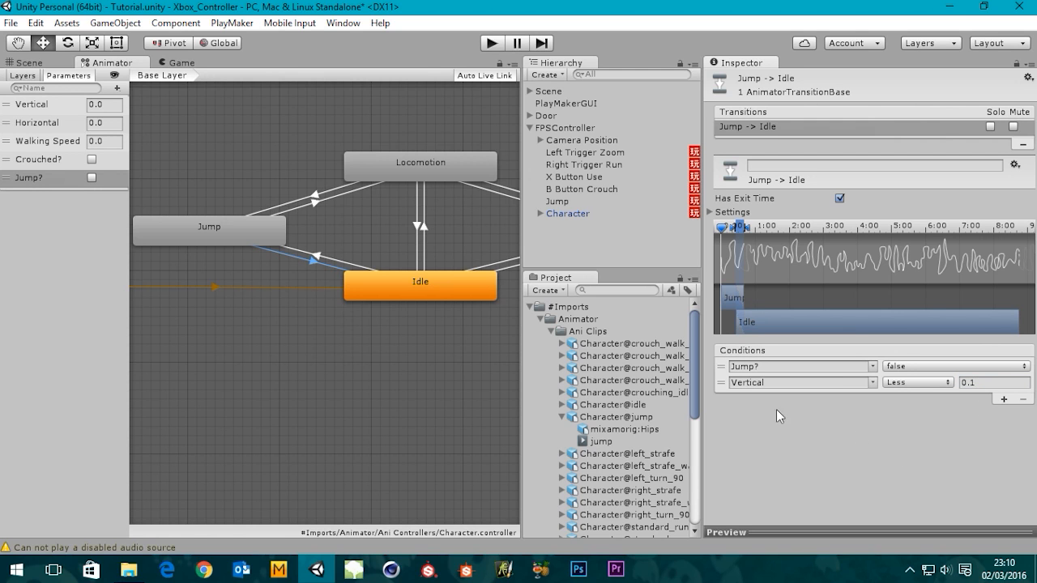
click(873, 383)
click(909, 433)
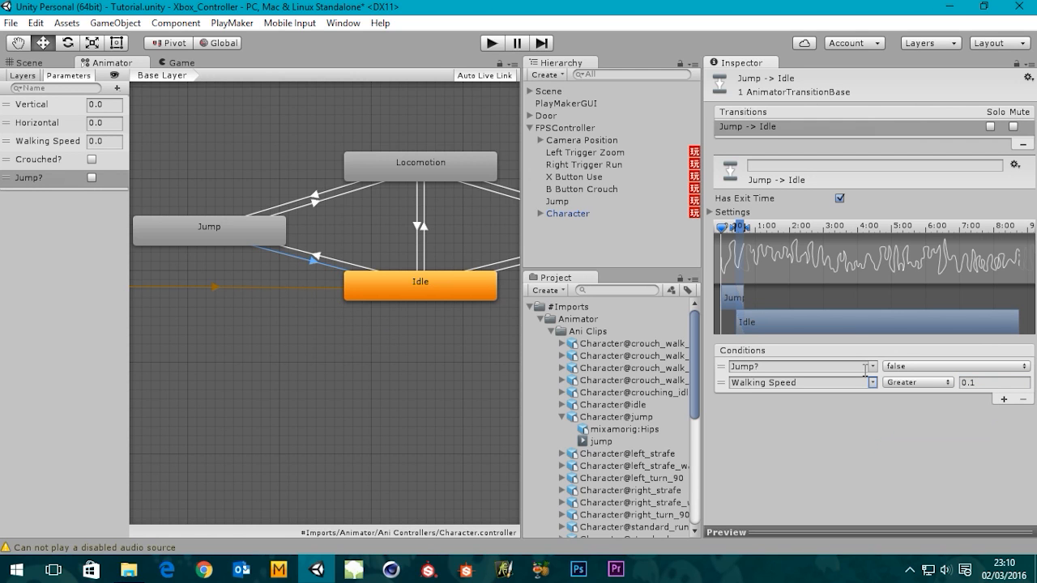
click(316, 256)
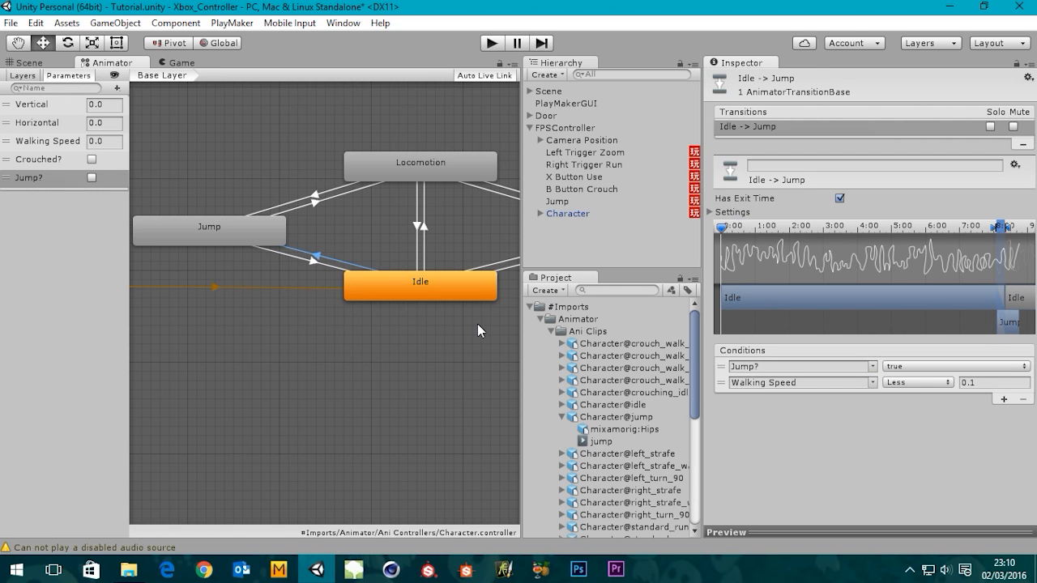
click(316, 199)
click(314, 194)
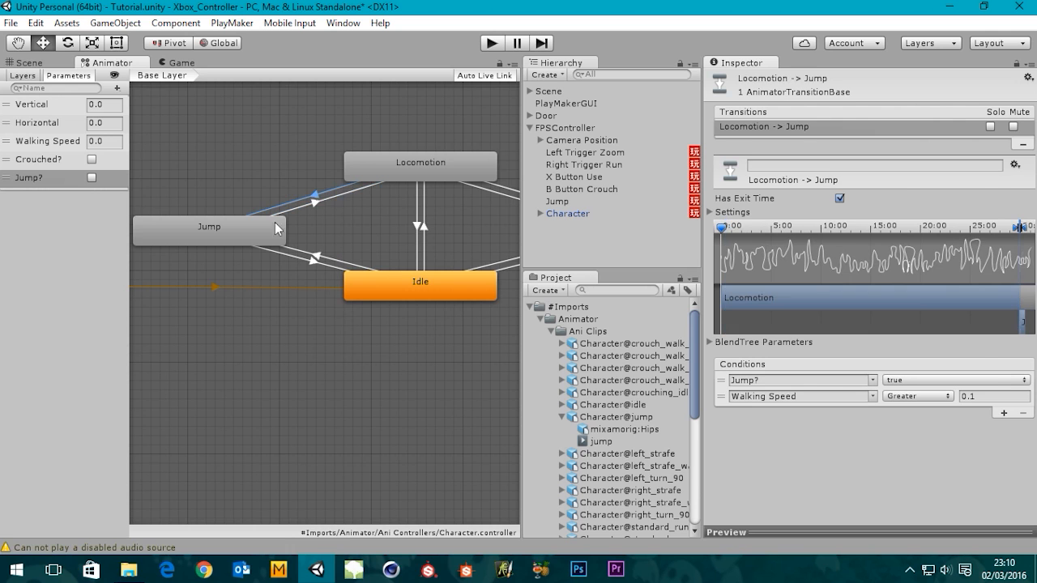
middle_drag(386, 213, 339, 257)
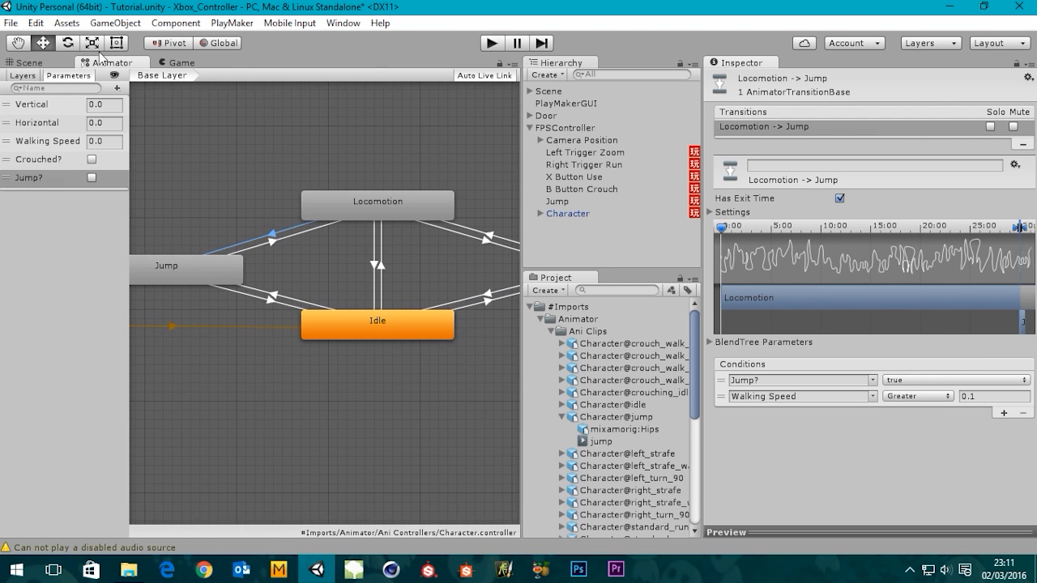
Open the PlayMaker editor, dismiss its welcome screen, and dock the editor below the Scene view with extra height
click(42, 63)
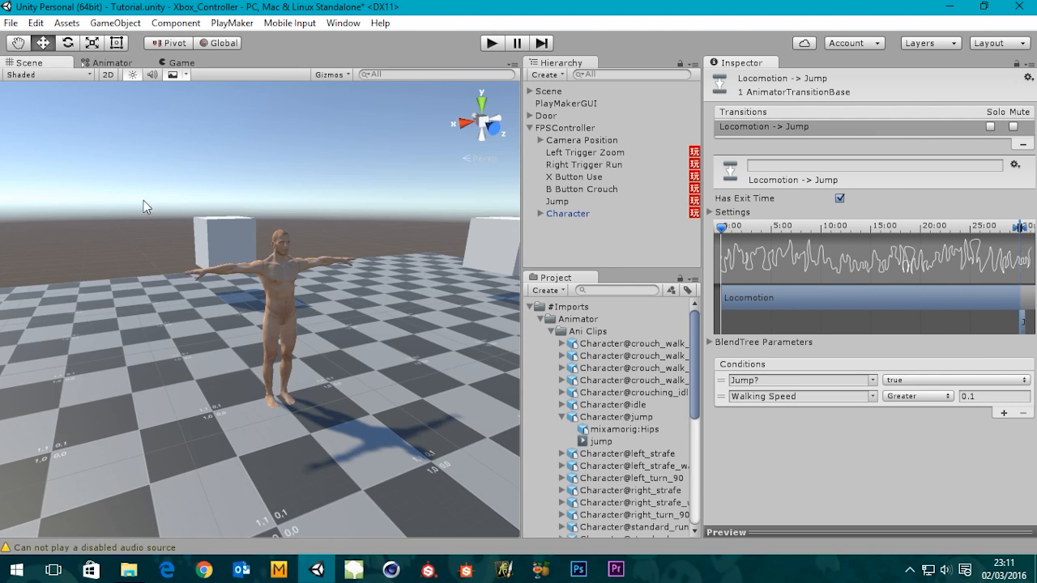
click(178, 74)
click(181, 63)
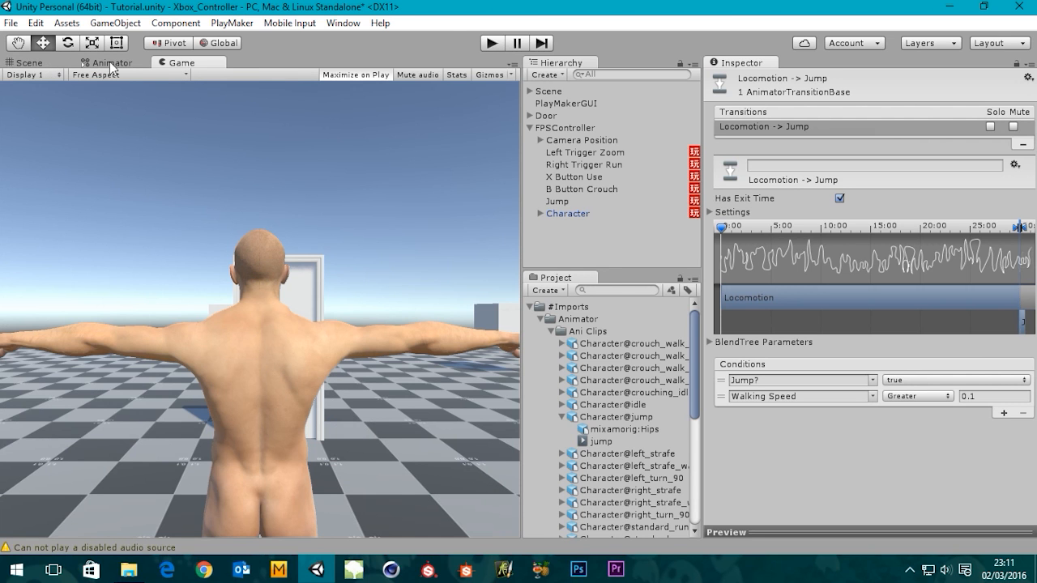
click(34, 63)
click(232, 22)
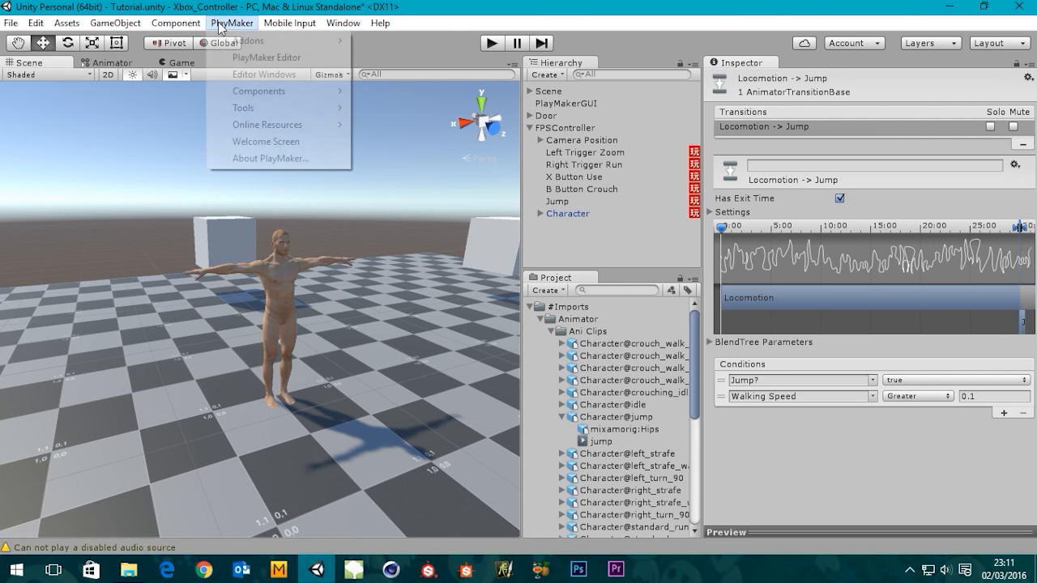
click(288, 60)
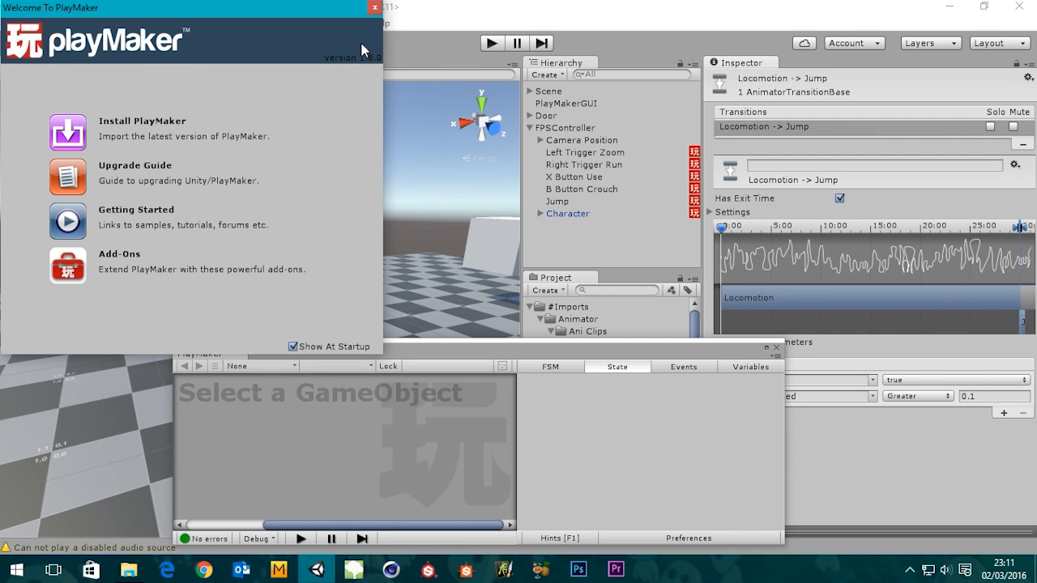
click(375, 7)
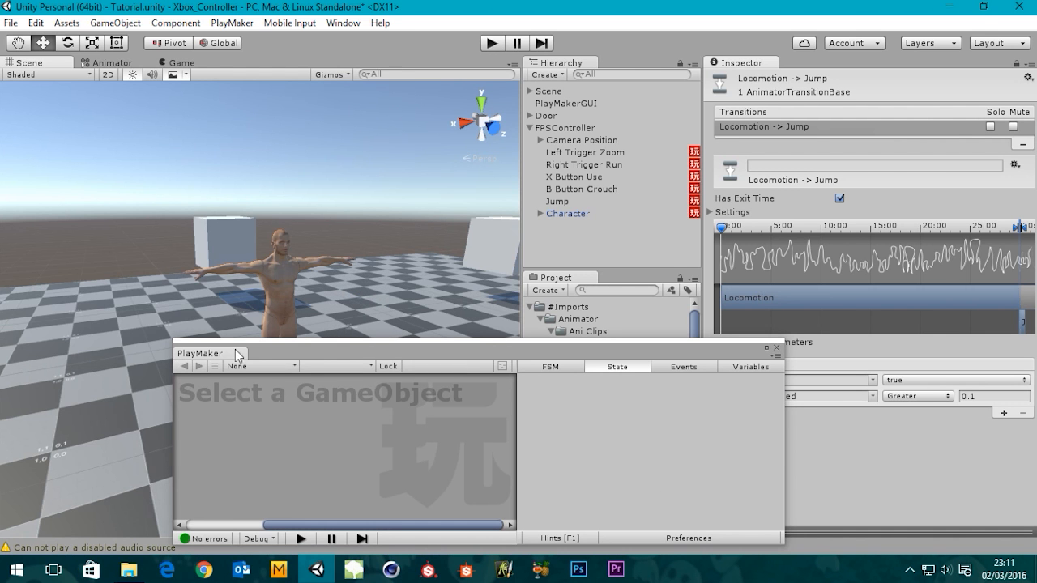
drag(237, 354, 148, 433)
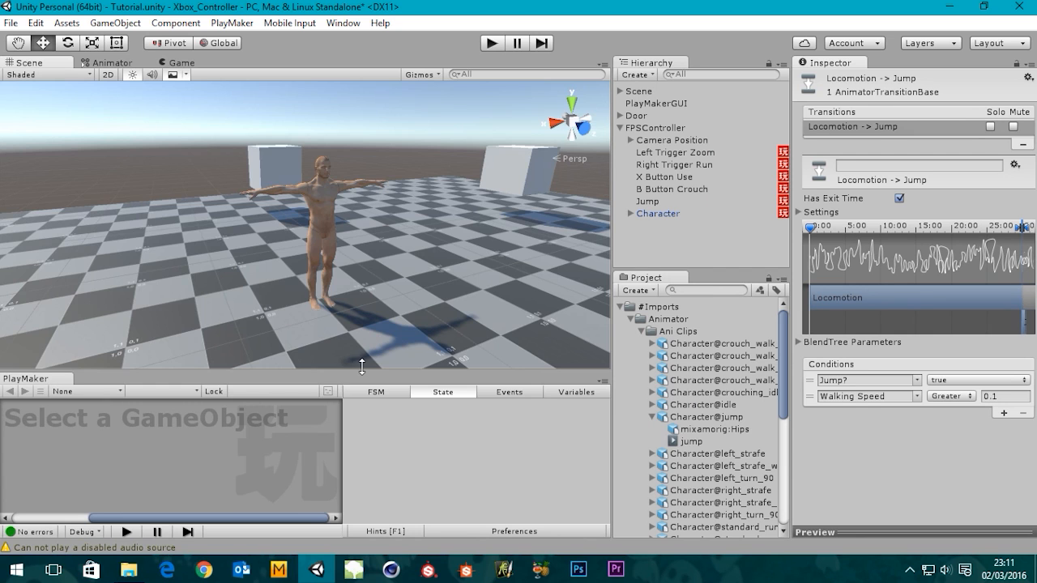
drag(362, 367, 361, 305)
Review the Jump object's FSM and the Animator's Jump transitions, and play-test the character
click(660, 202)
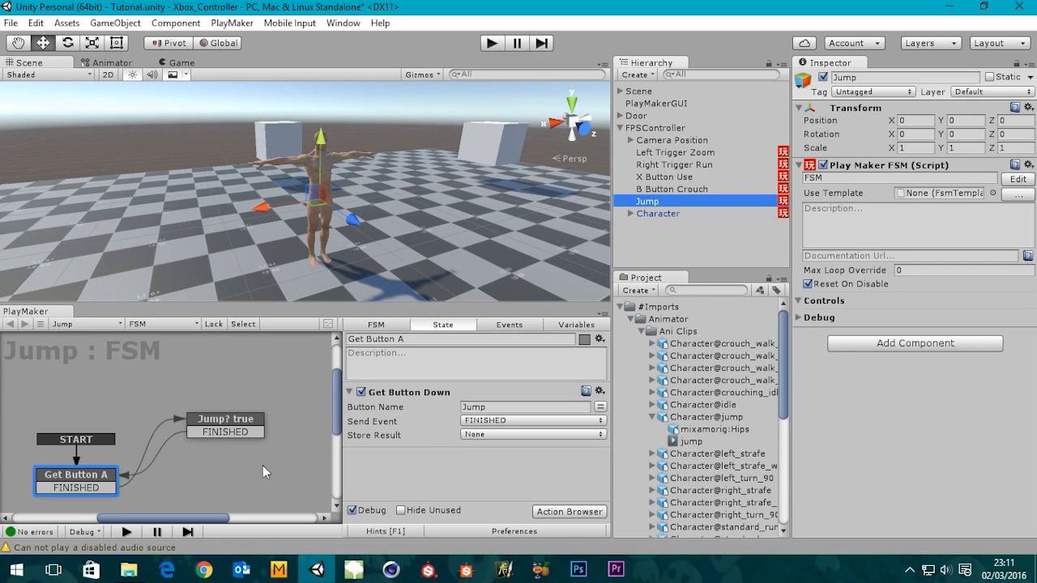
middle_drag(209, 453, 228, 414)
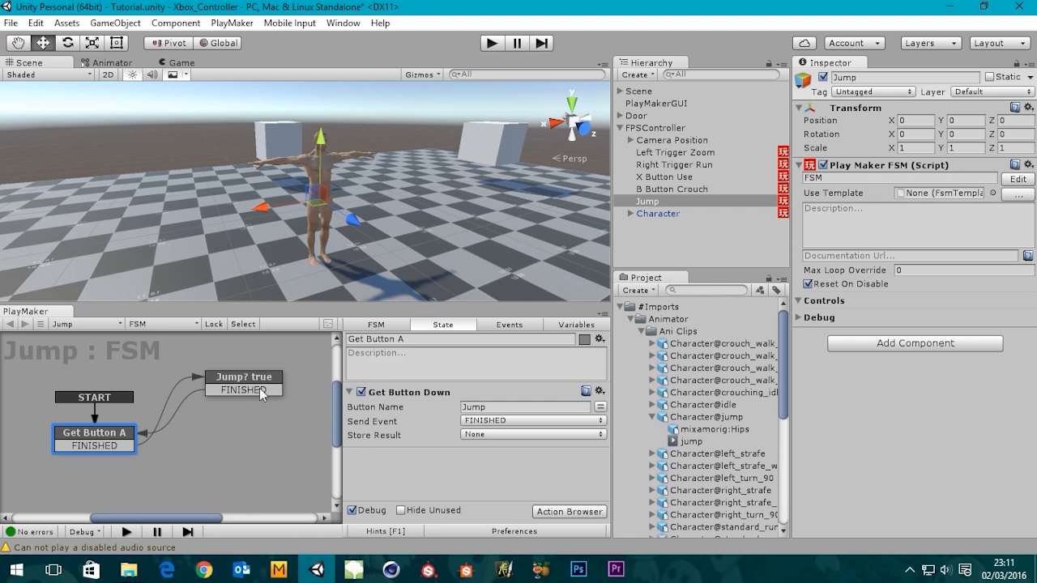
click(112, 64)
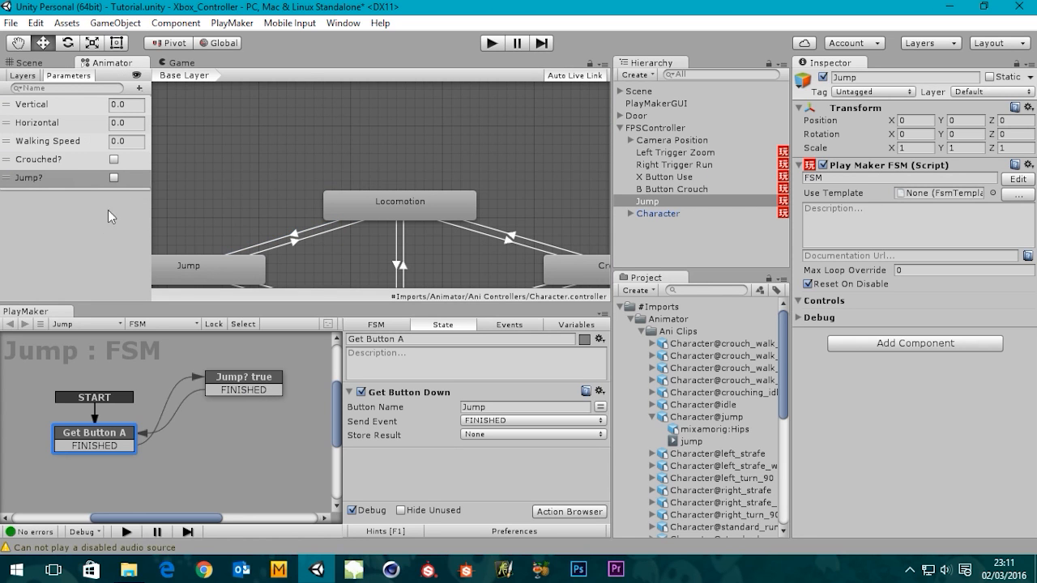
middle_drag(269, 227, 269, 158)
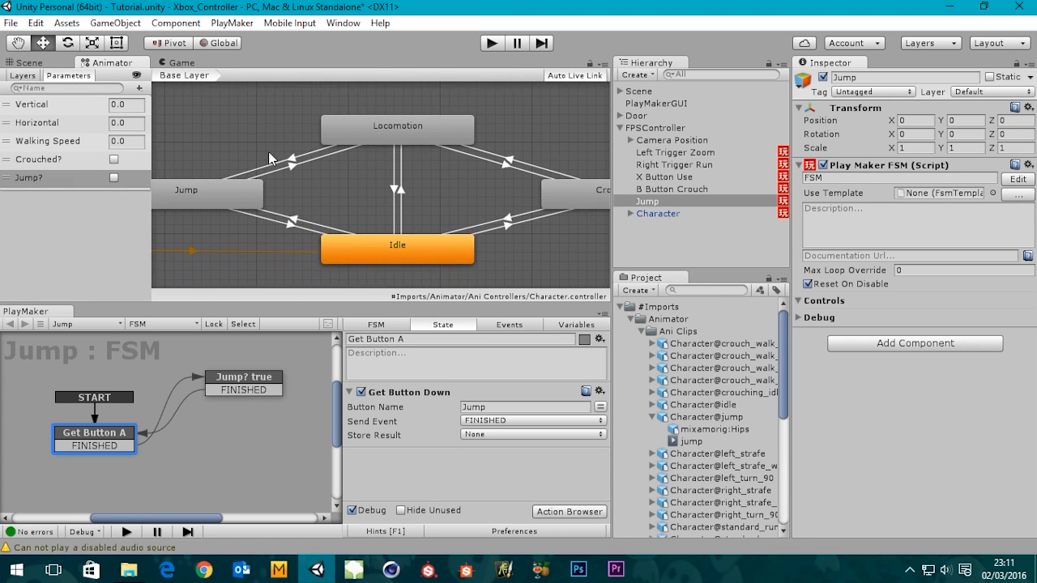
click(493, 44)
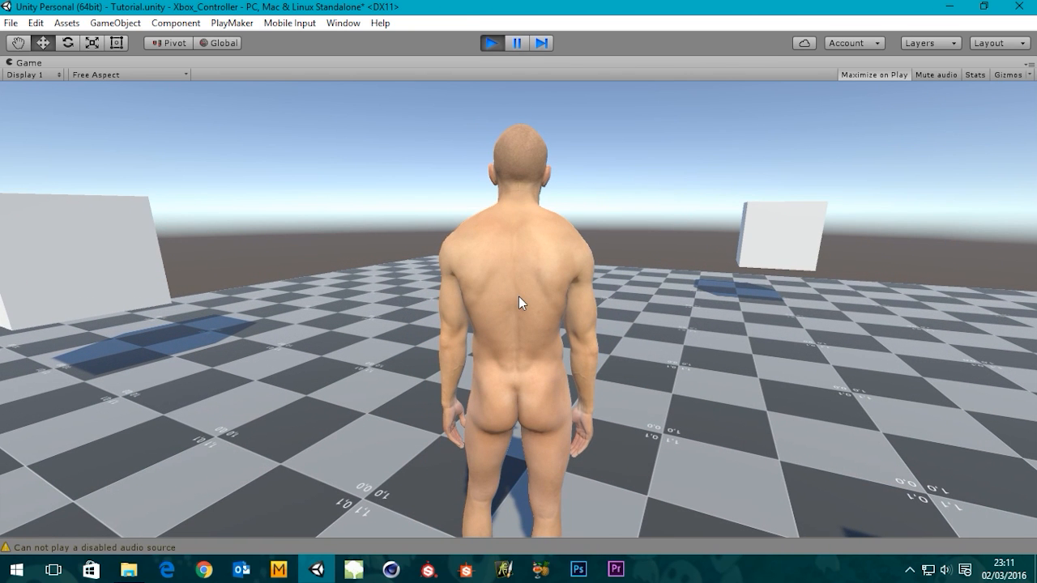
click(492, 43)
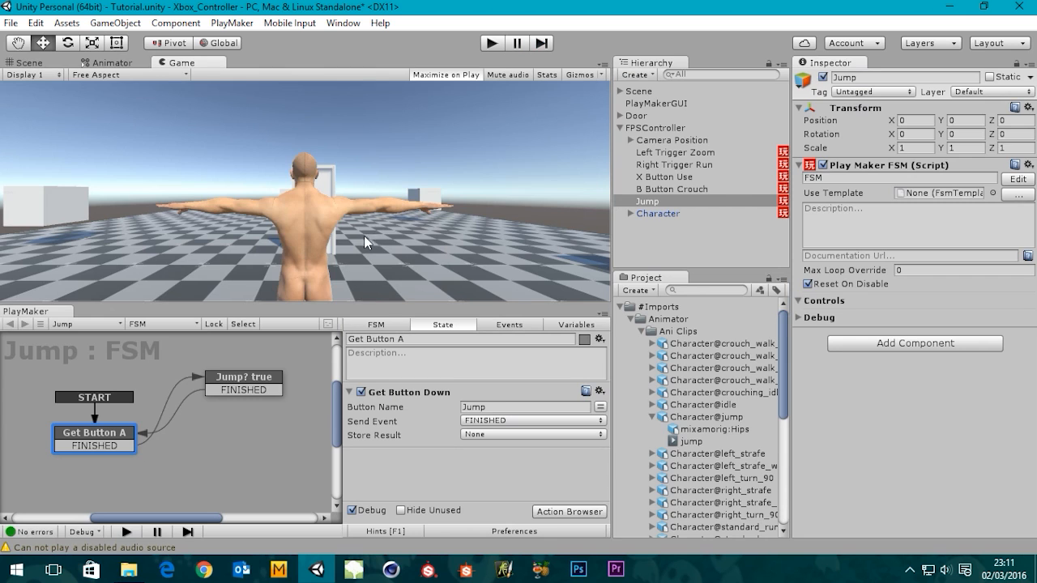
Turn off Has Exit Time on the Animator transitions in both directions between Jump and Locomotion and between Jump and Idle
click(105, 62)
middle_drag(464, 168, 274, 234)
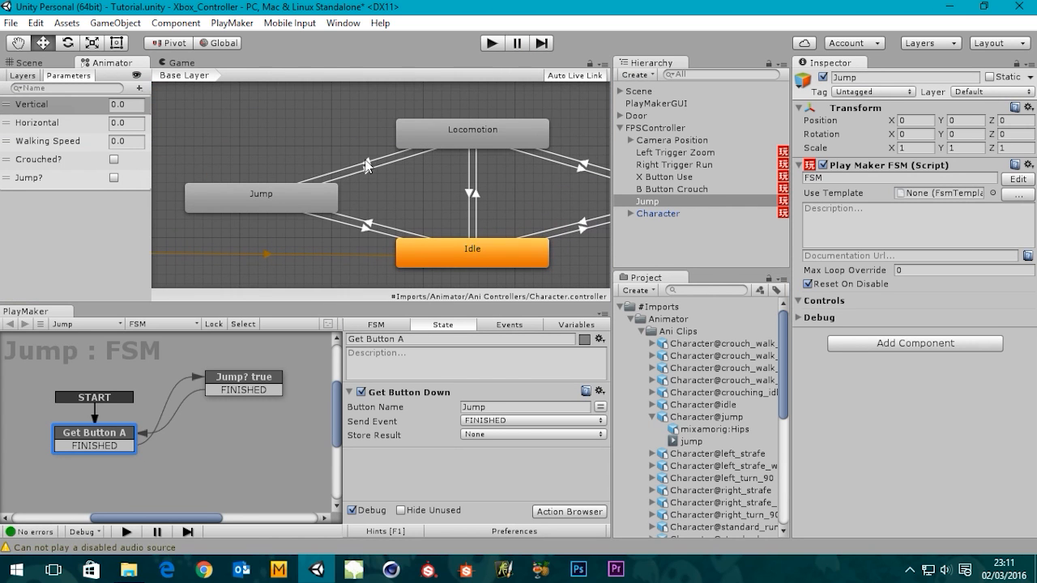
click(370, 166)
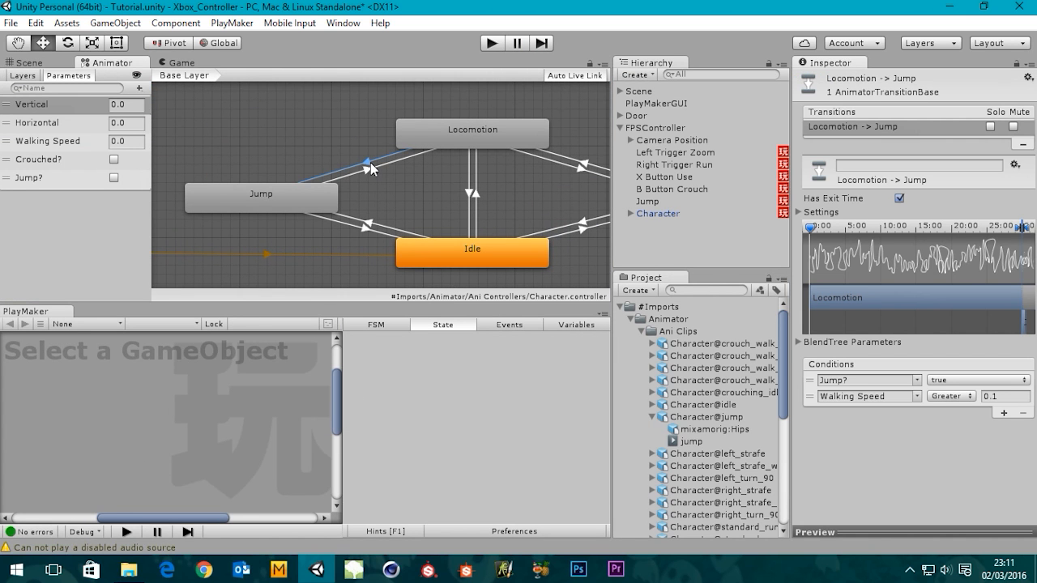
click(899, 199)
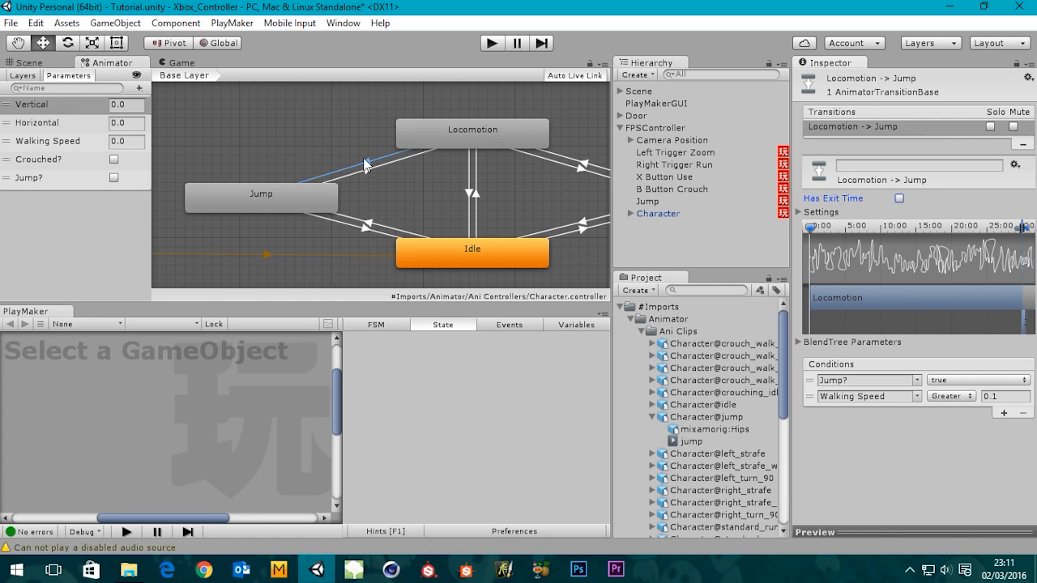
click(366, 170)
click(899, 198)
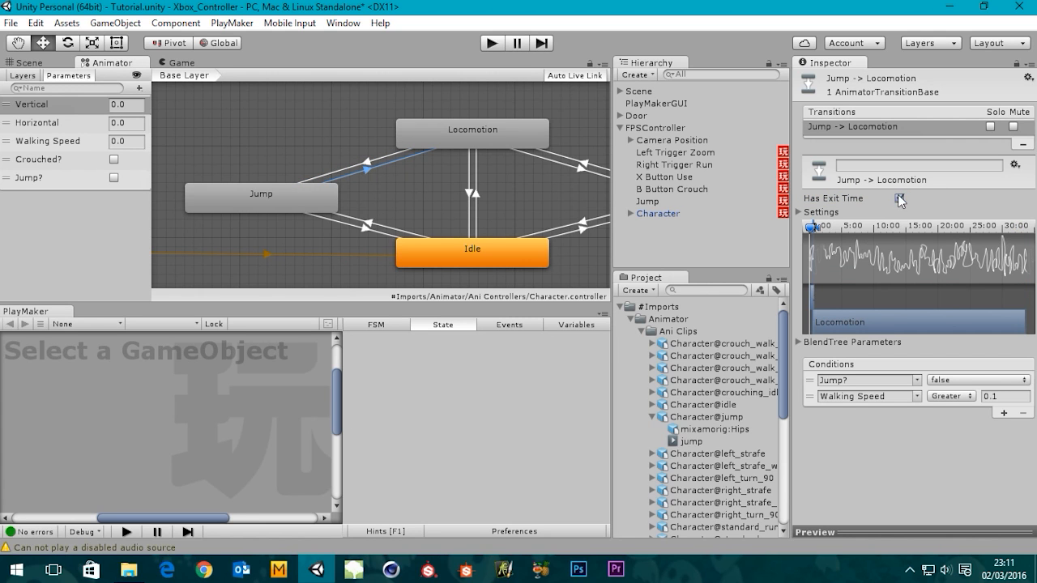
click(363, 222)
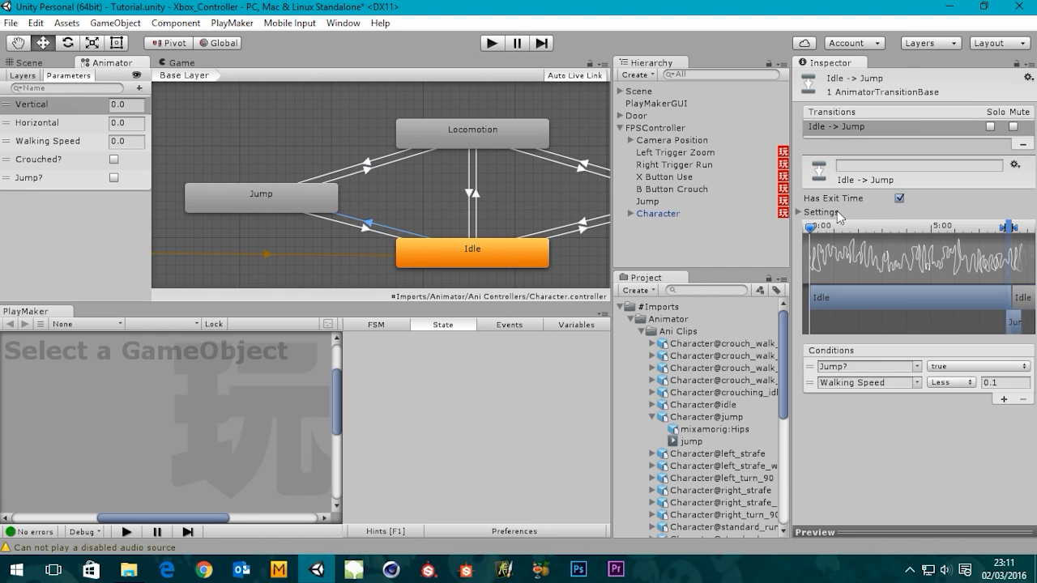
click(425, 234)
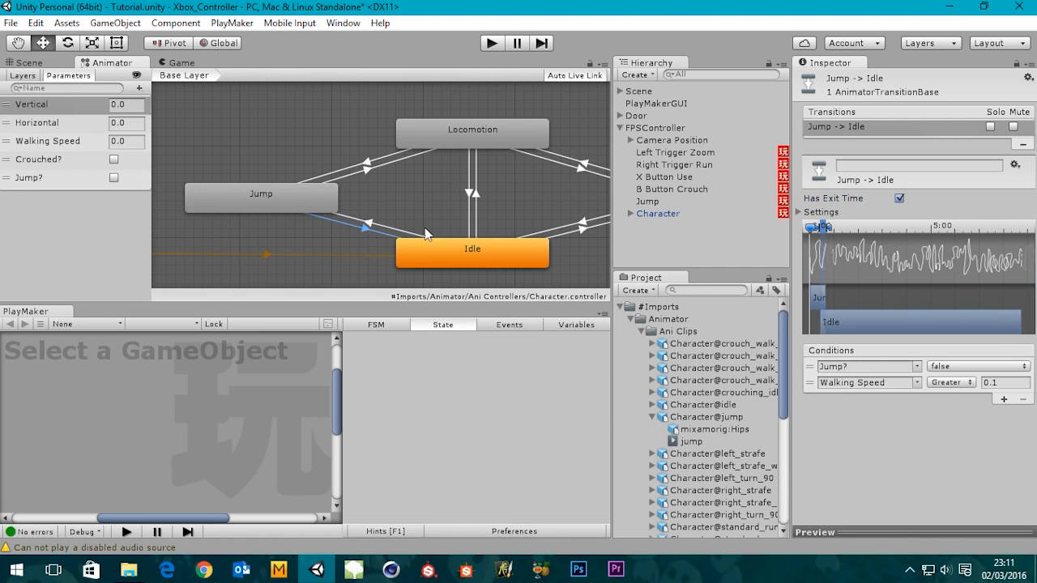
click(899, 199)
middle_drag(379, 220, 405, 222)
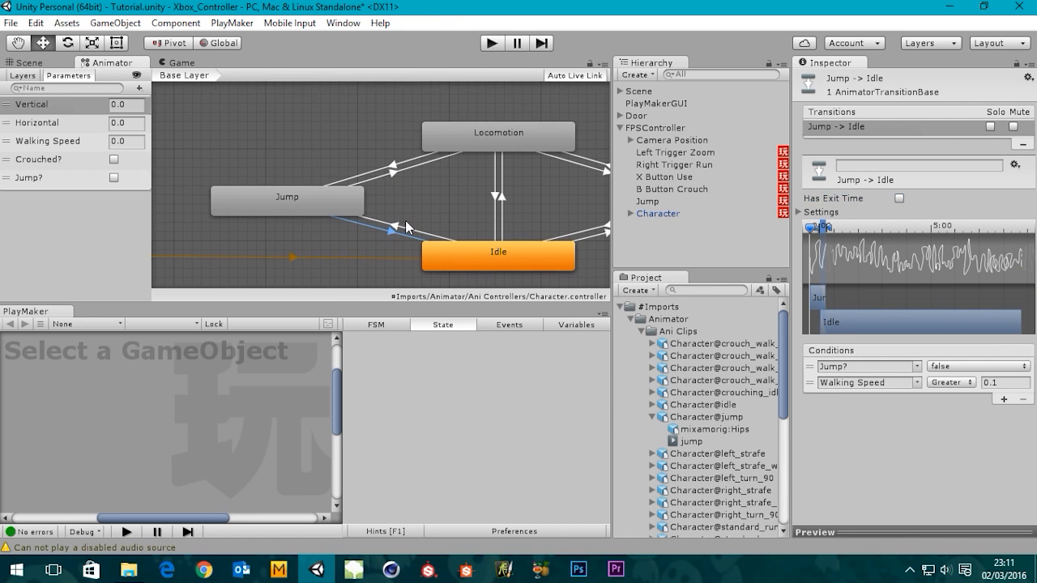
Play-test the jump with the changed transitions, and examine the "Jump? true" state in the Jump object's FSM
click(492, 44)
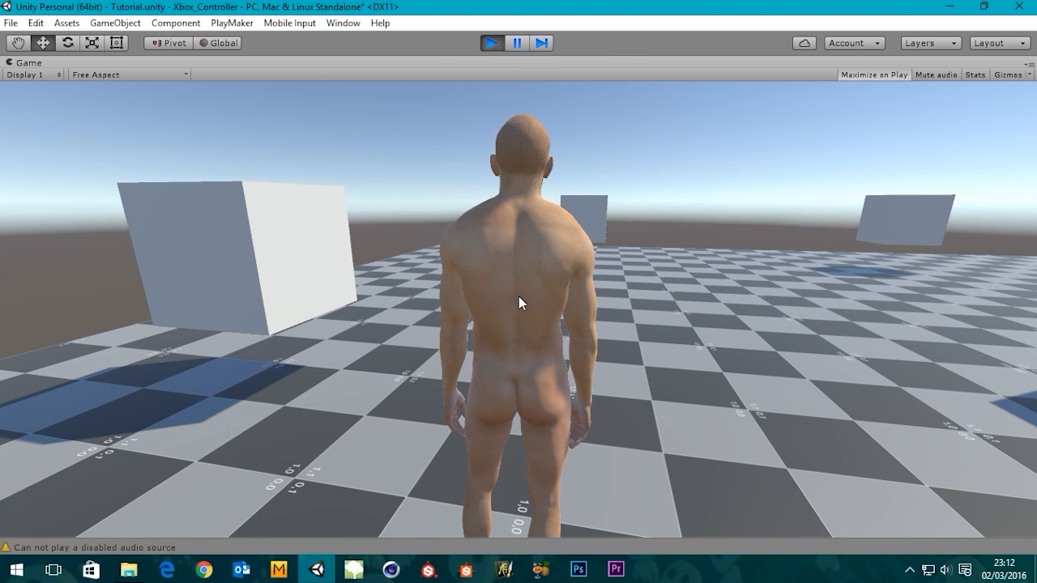
click(492, 43)
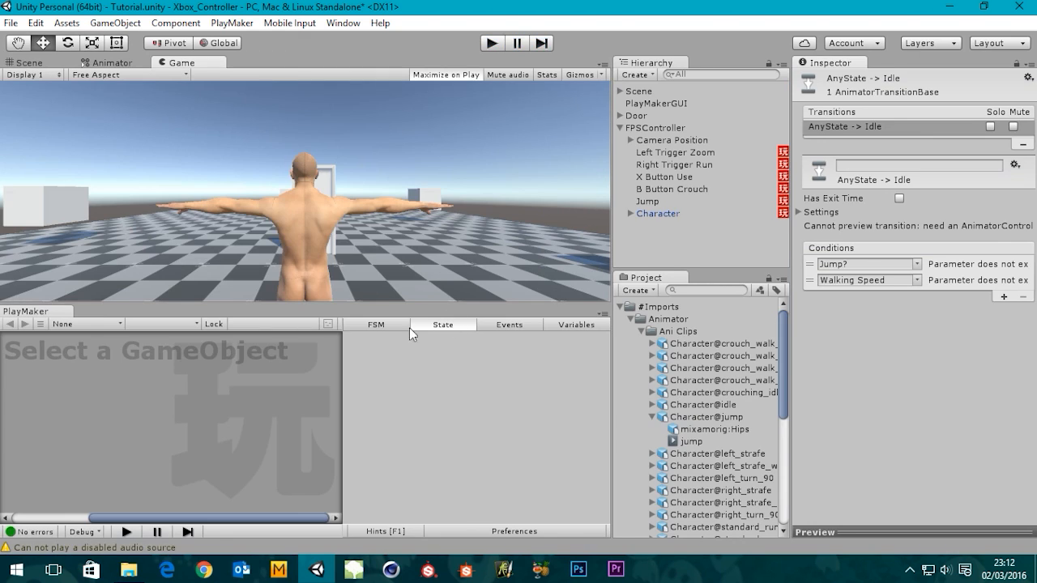
click(652, 201)
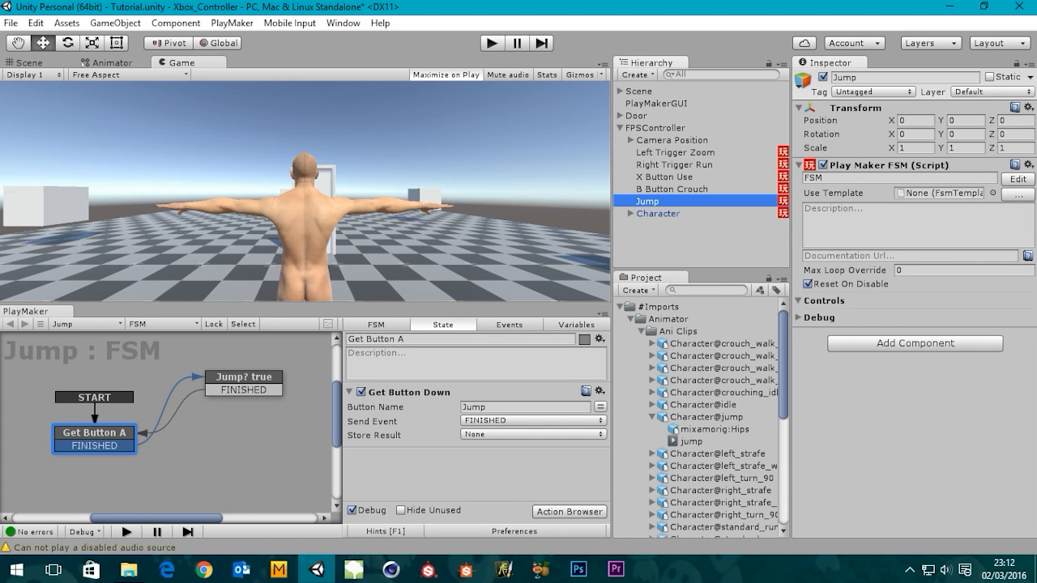
middle_drag(173, 436, 186, 442)
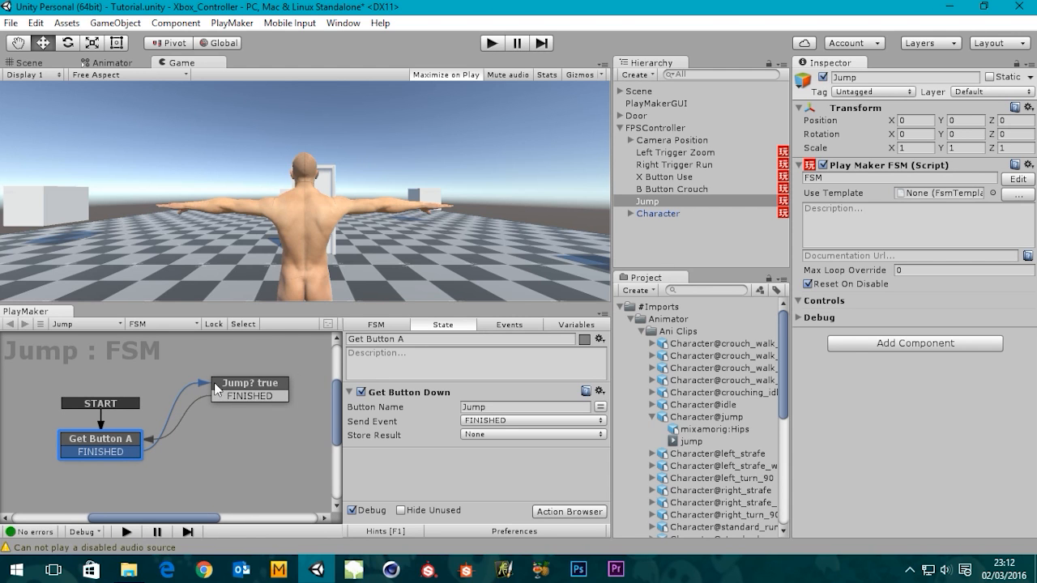
click(249, 387)
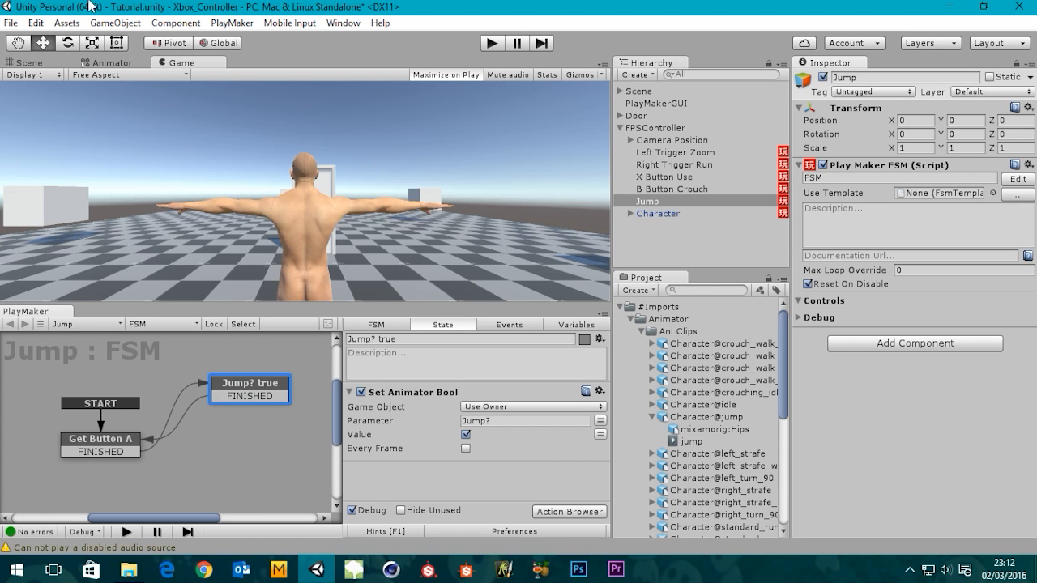
Dock the Game view beside the Animator and enlarge both views above the PlayMaker editor
click(108, 63)
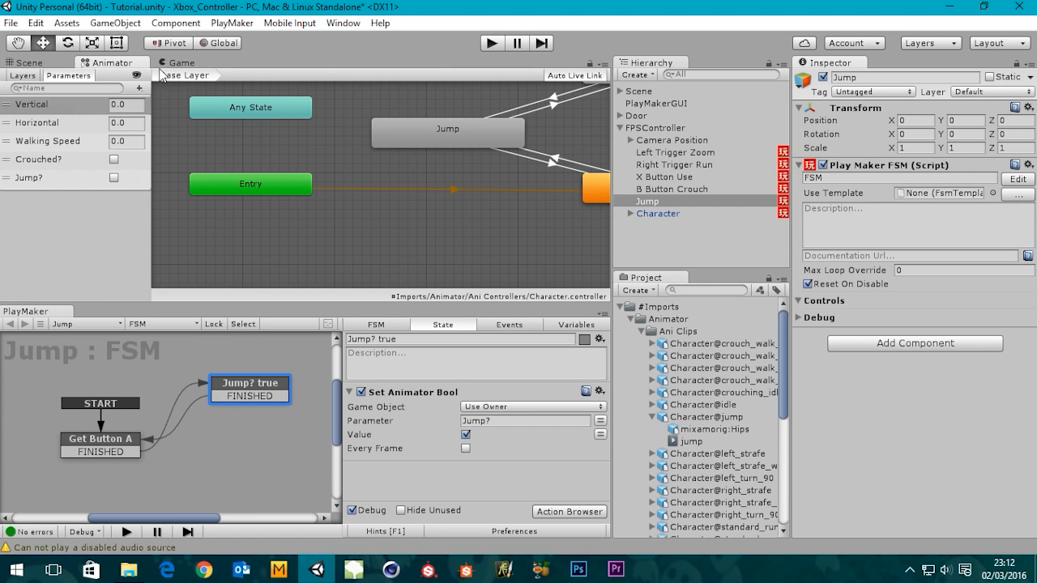
drag(182, 64, 451, 256)
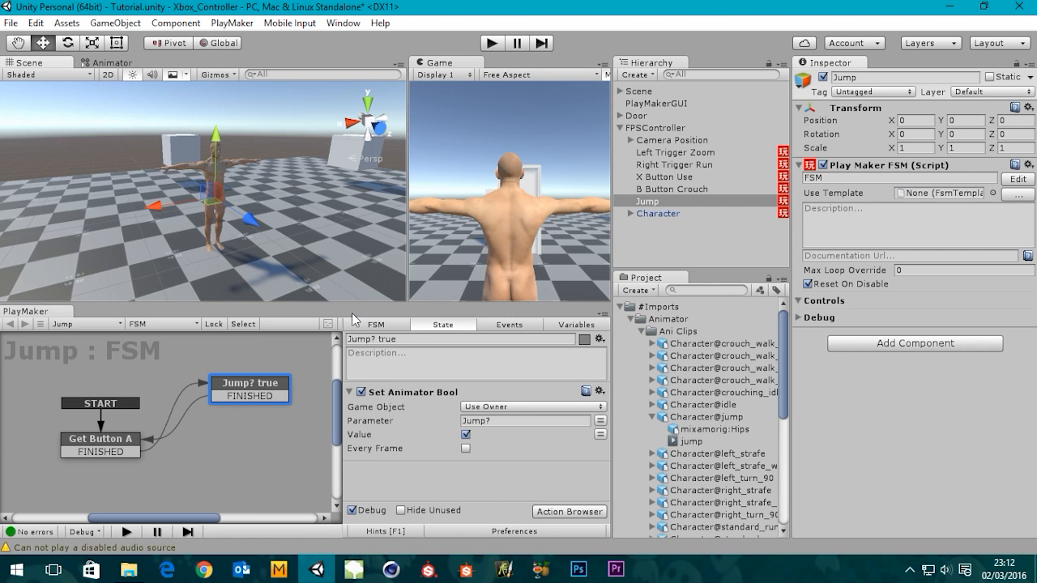
drag(350, 314, 344, 374)
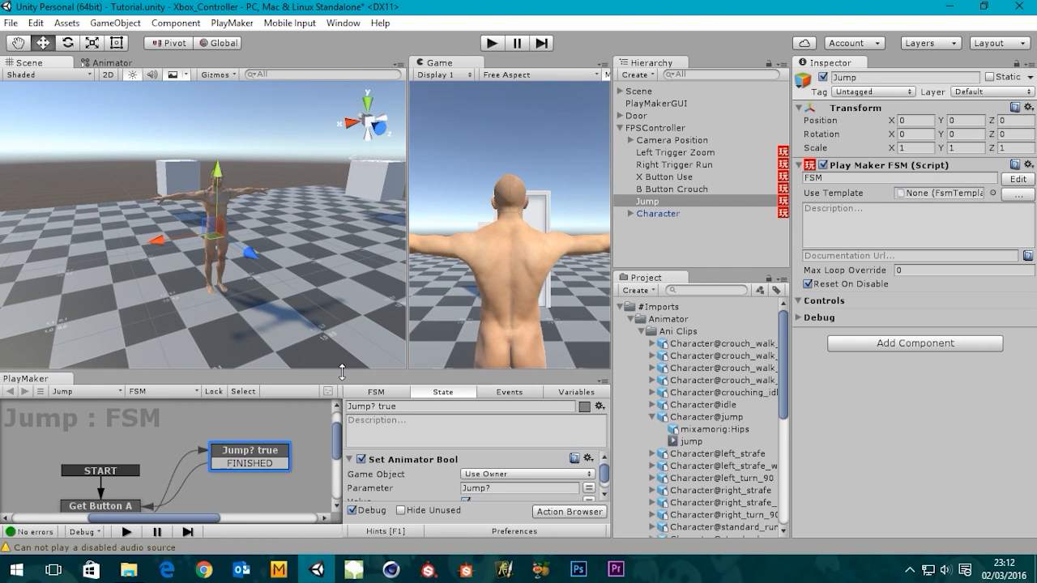
middle_drag(301, 275, 300, 280)
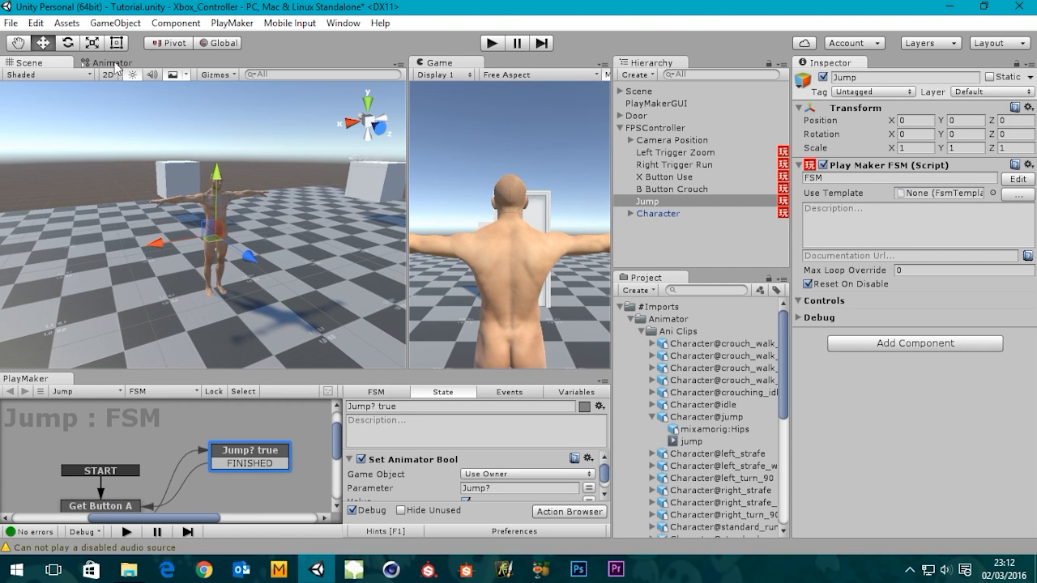
click(114, 63)
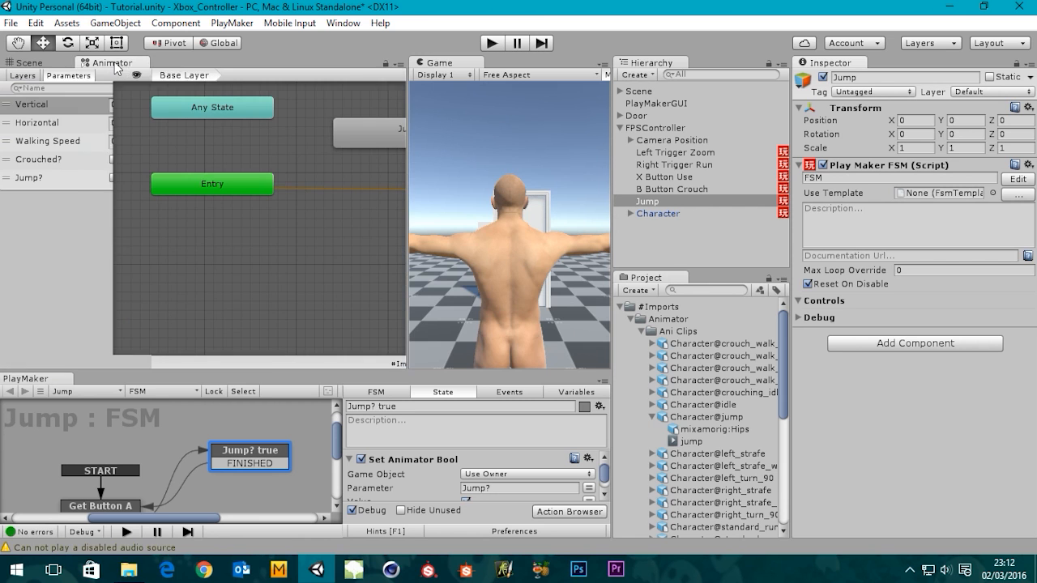
Turn off Maximize on Play and play-test the scene with the Game view, Animator and Jump FSM all visible
click(491, 43)
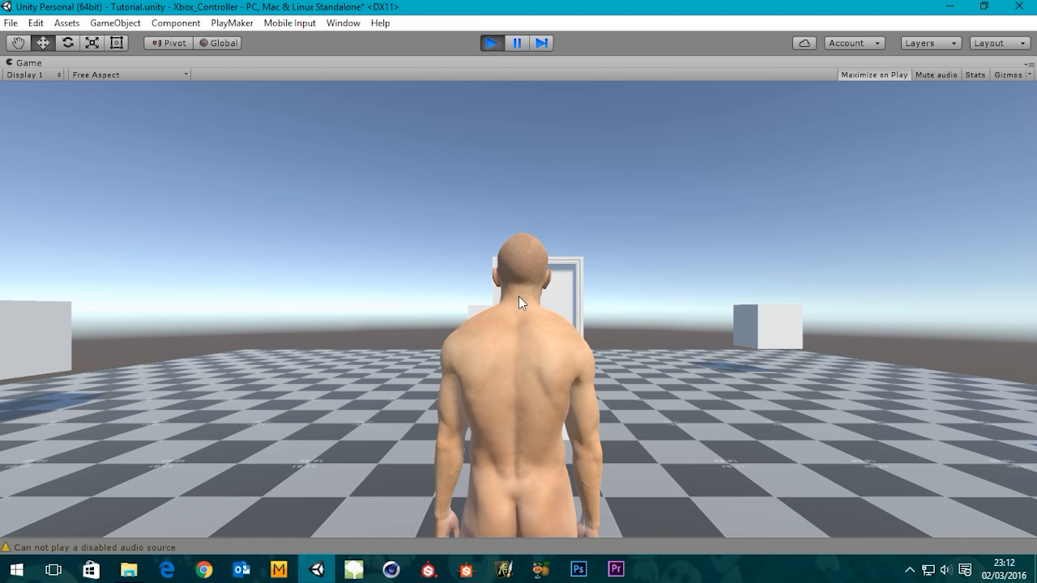
click(493, 42)
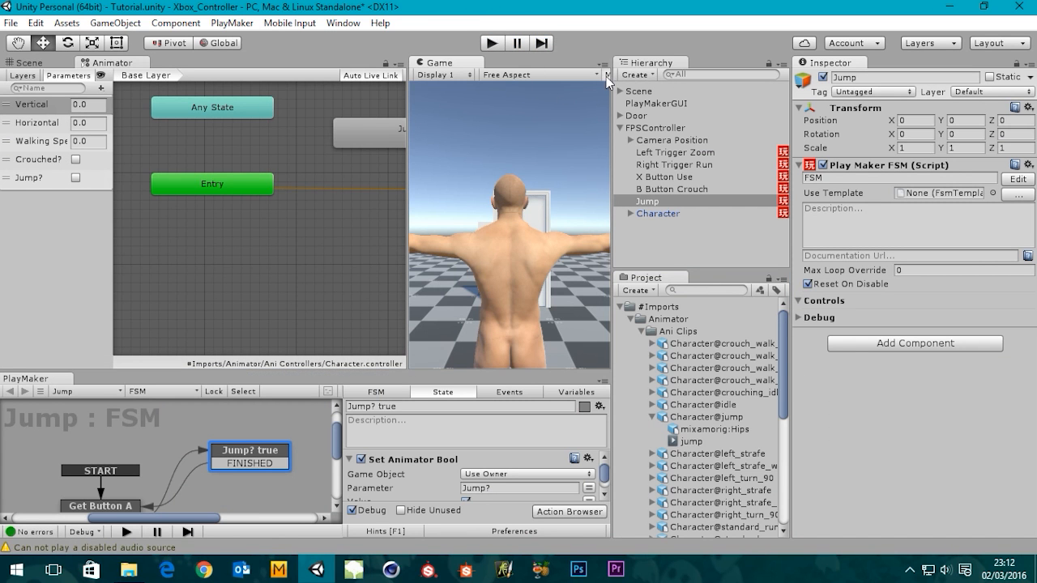
click(494, 45)
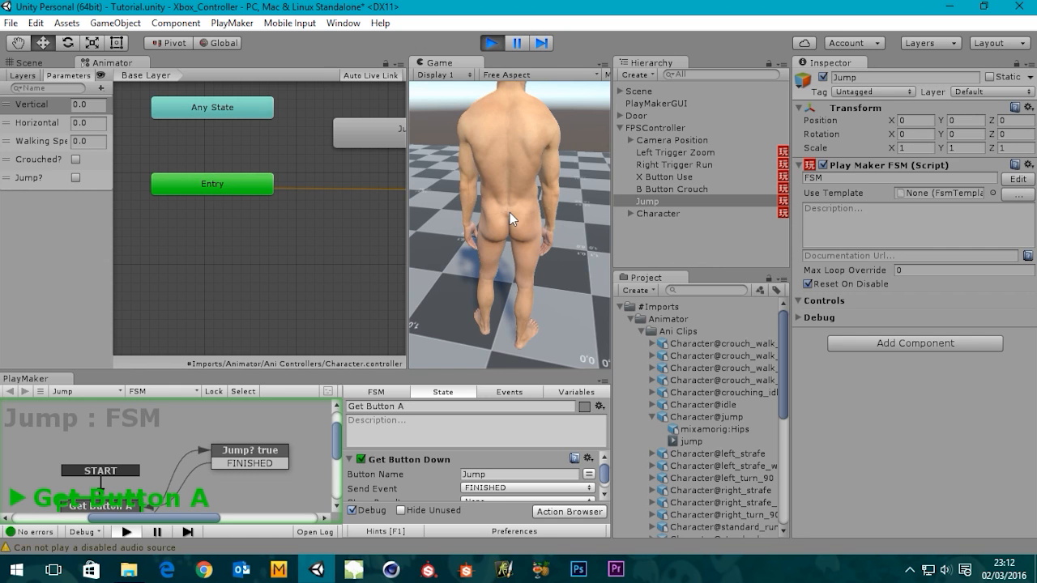
click(499, 43)
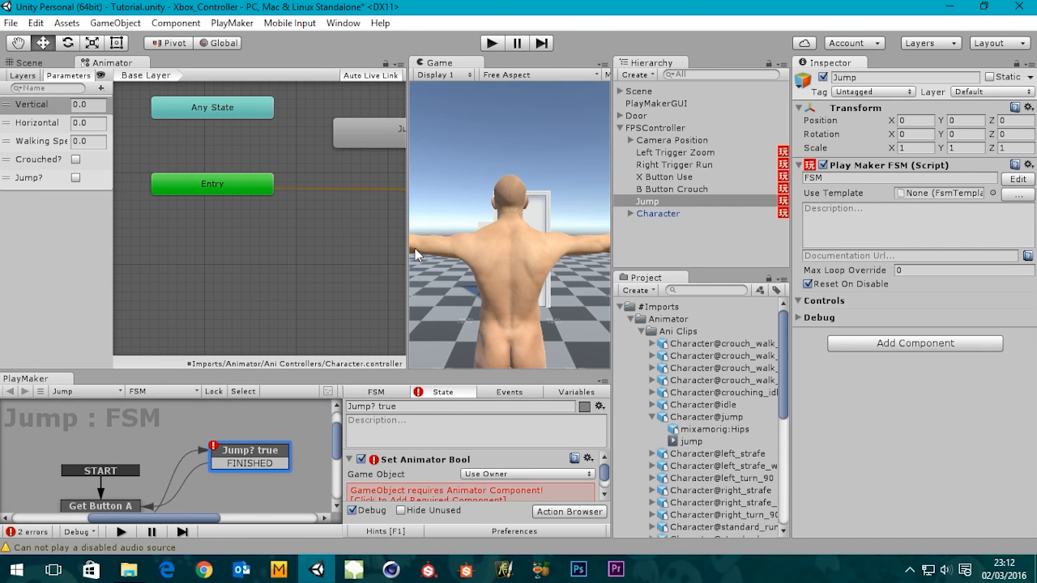
Examine the Animator Jump state's motion clip and the Character@jump import settings, including its animation preview
middle_drag(354, 214, 62, 299)
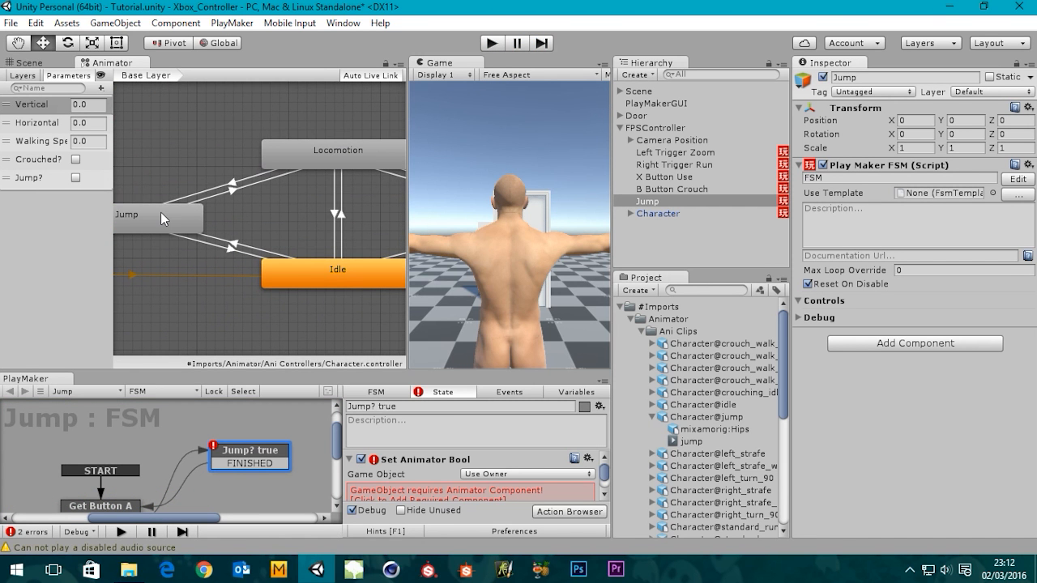
click(171, 215)
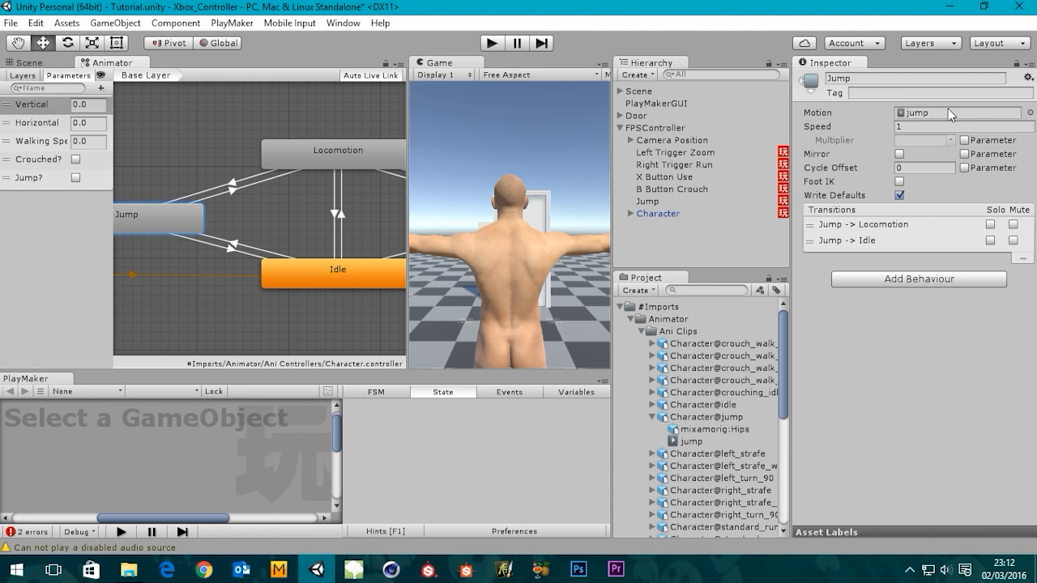
click(914, 109)
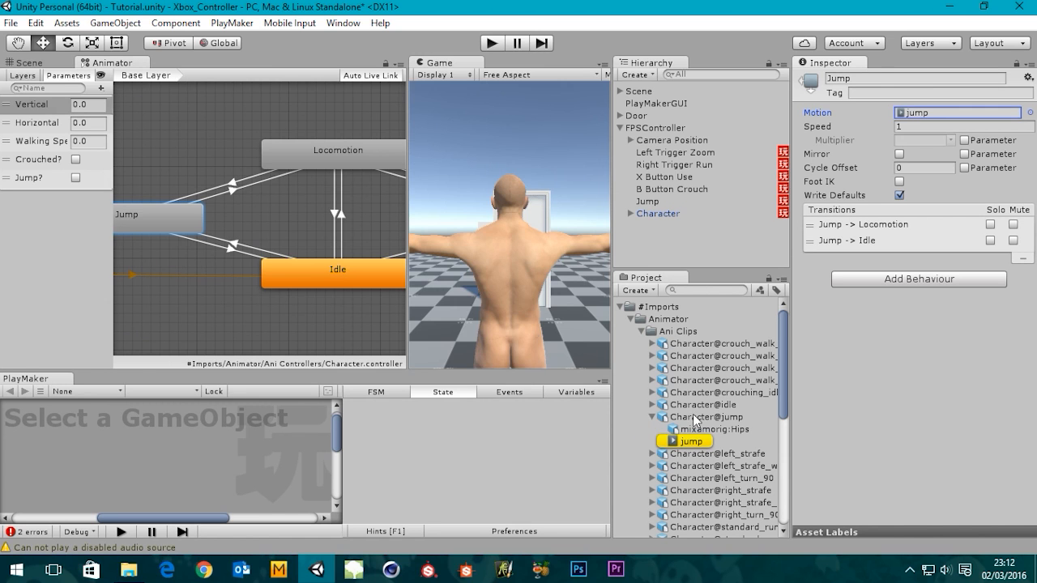
click(703, 417)
drag(1035, 312, 1031, 498)
click(860, 531)
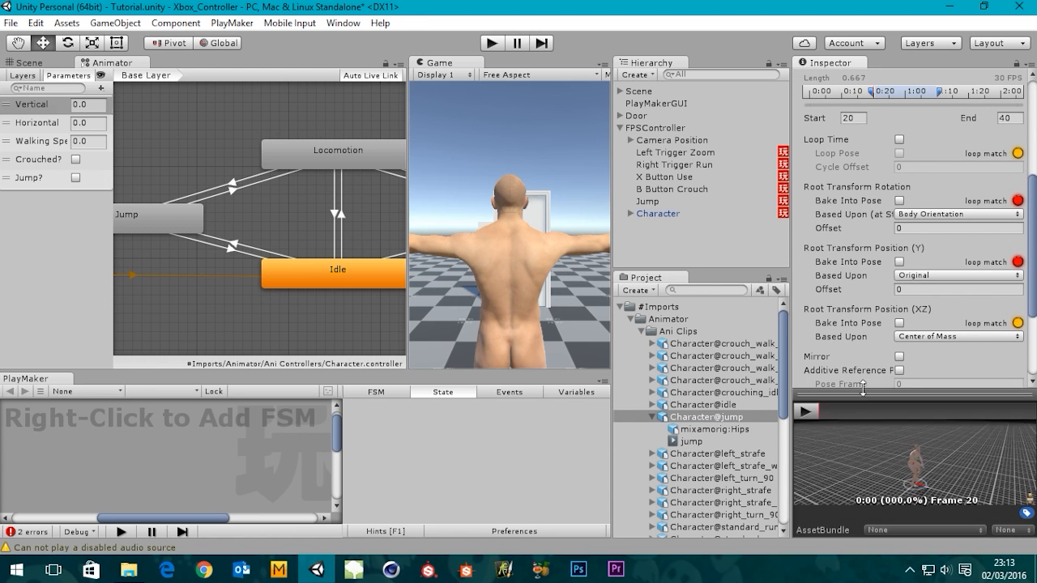
click(806, 294)
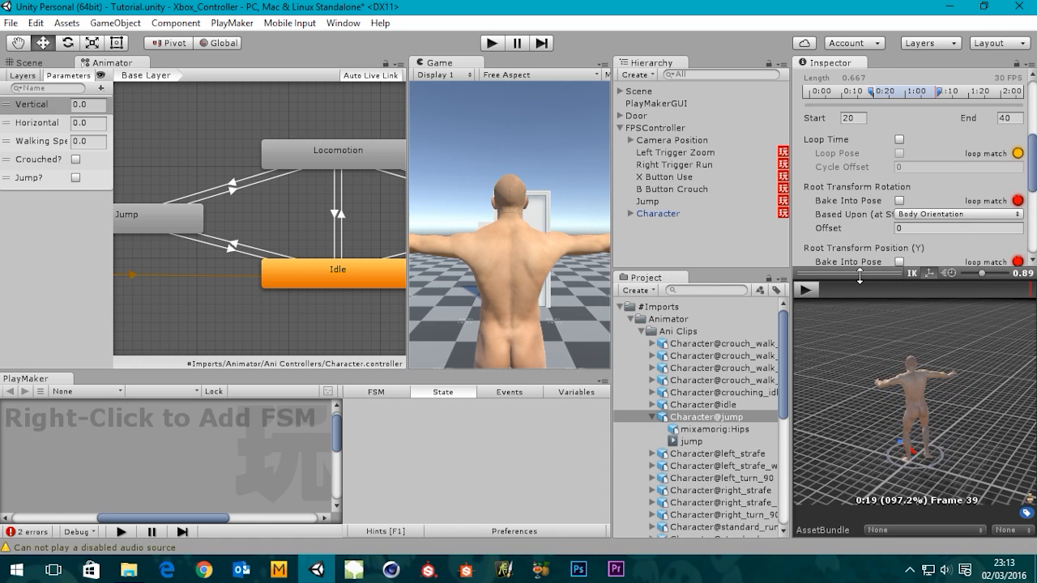
drag(859, 275, 852, 397)
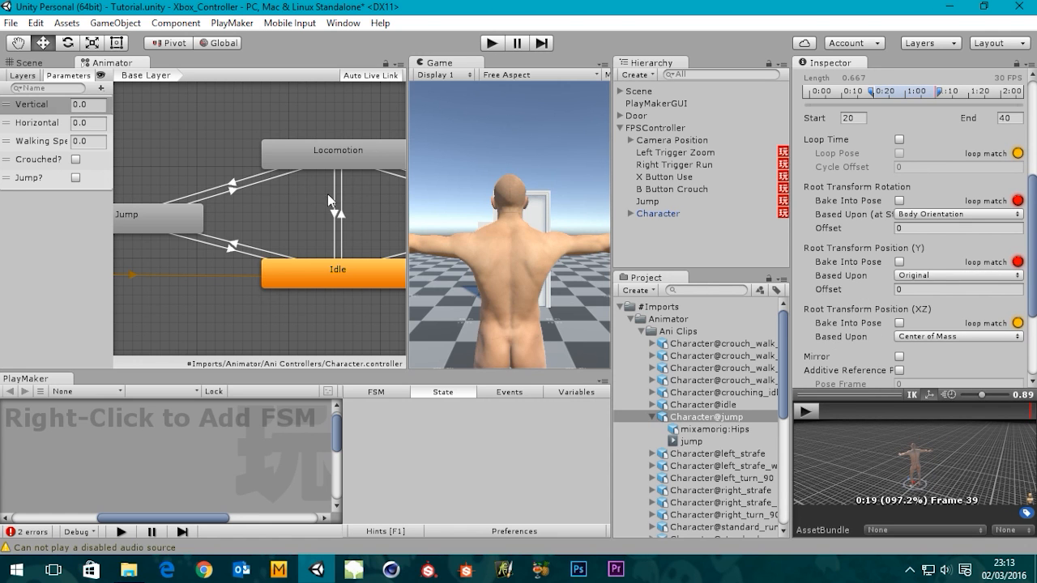
In the Jump FSM's "Jump? true" state, set Set Animator Bool to Specify Game Object and assign the Character object
middle_drag(290, 192, 340, 189)
click(39, 179)
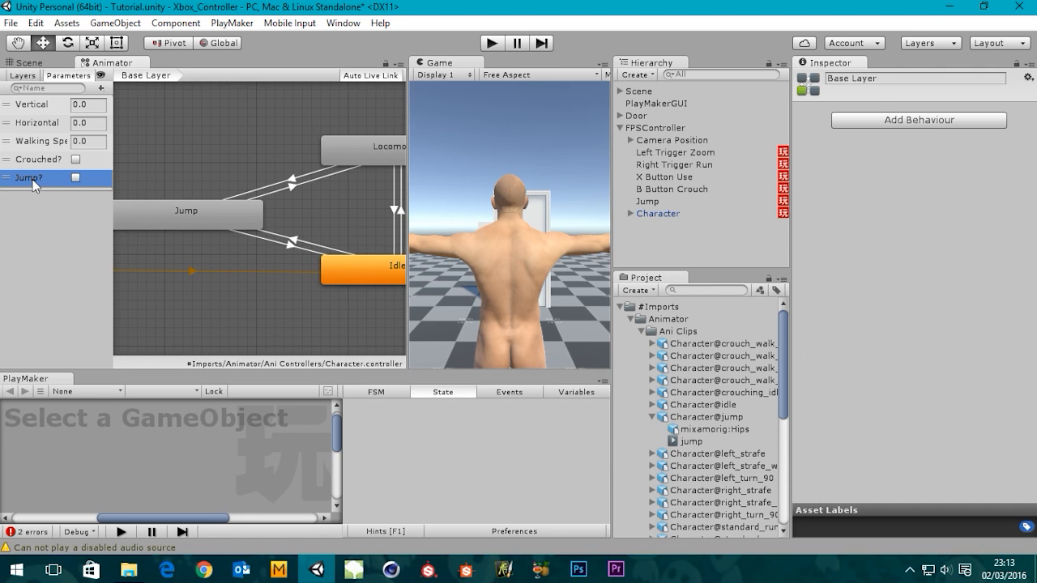
click(648, 203)
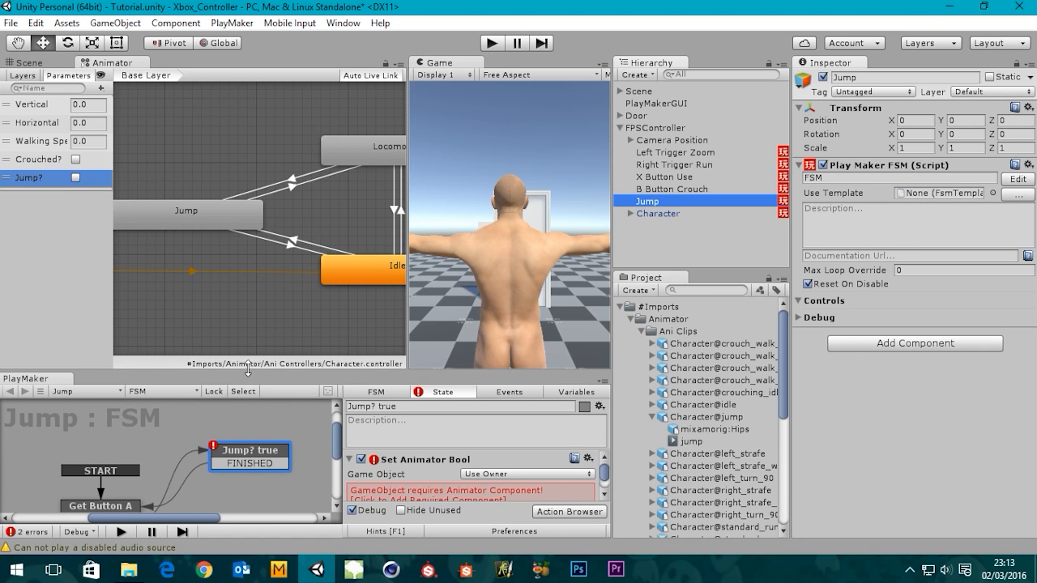
drag(247, 371, 244, 243)
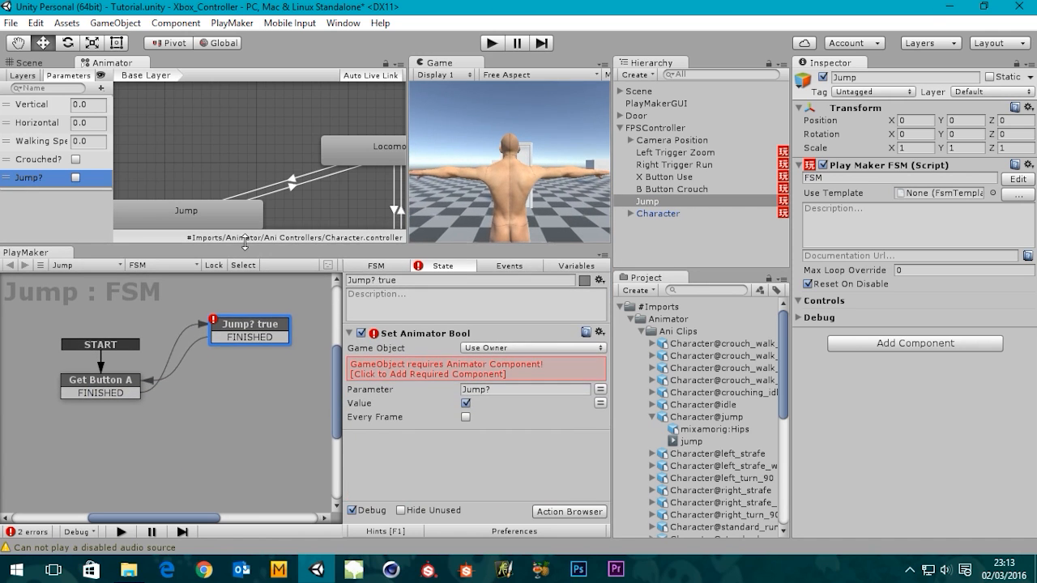
click(509, 349)
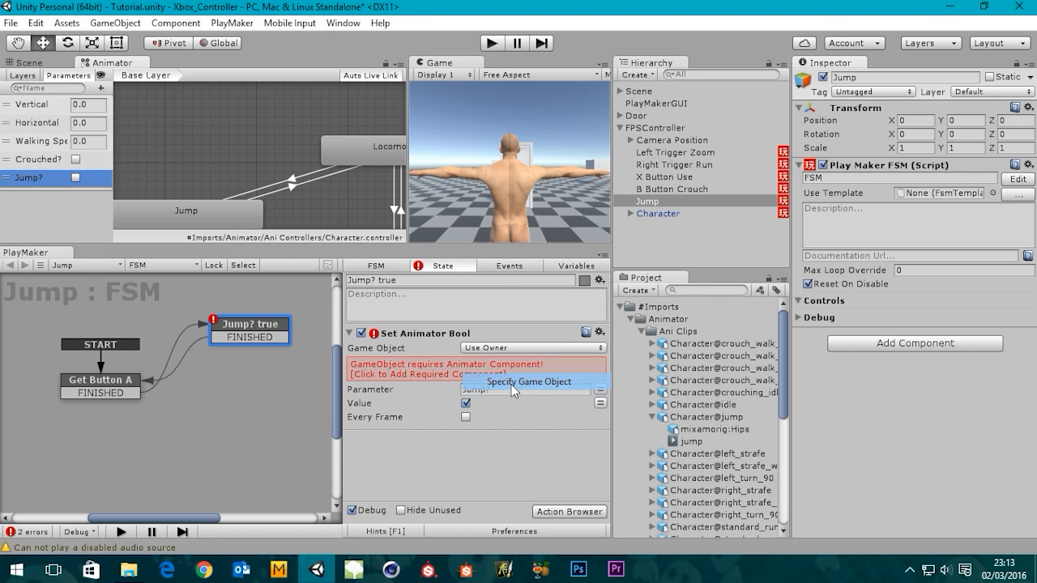
click(510, 379)
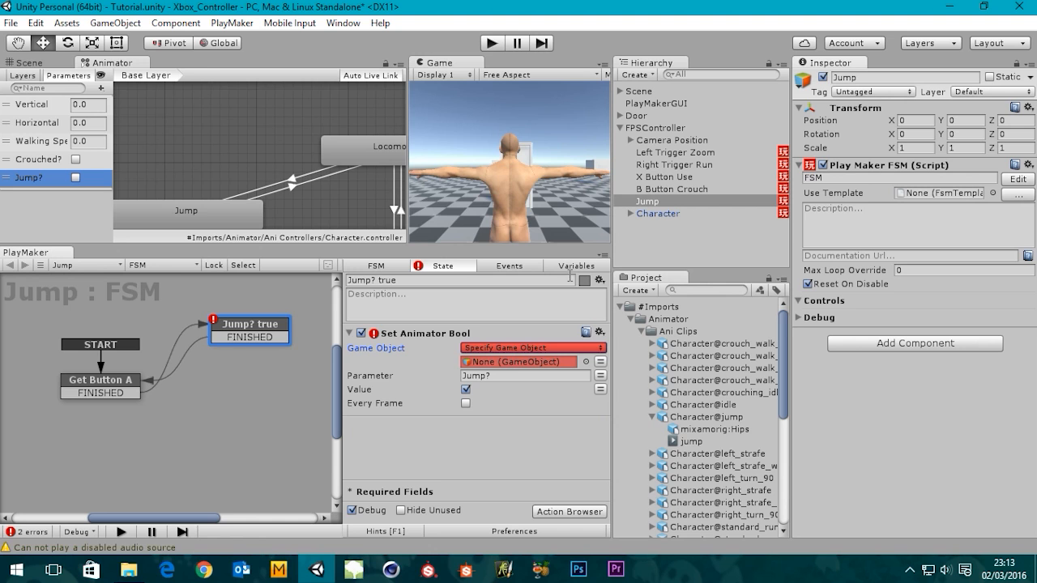
drag(656, 213, 510, 363)
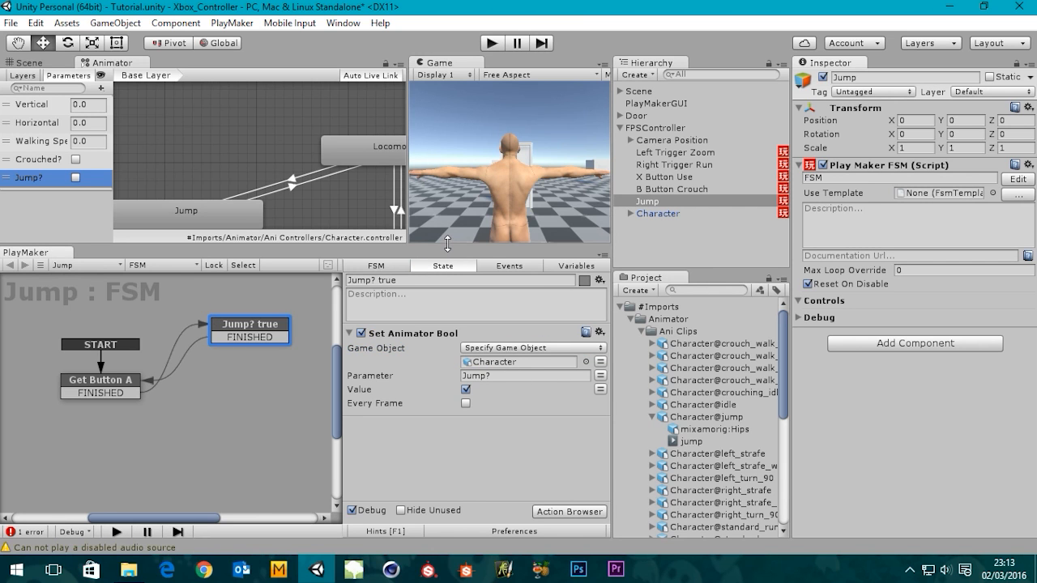
drag(447, 244, 438, 287)
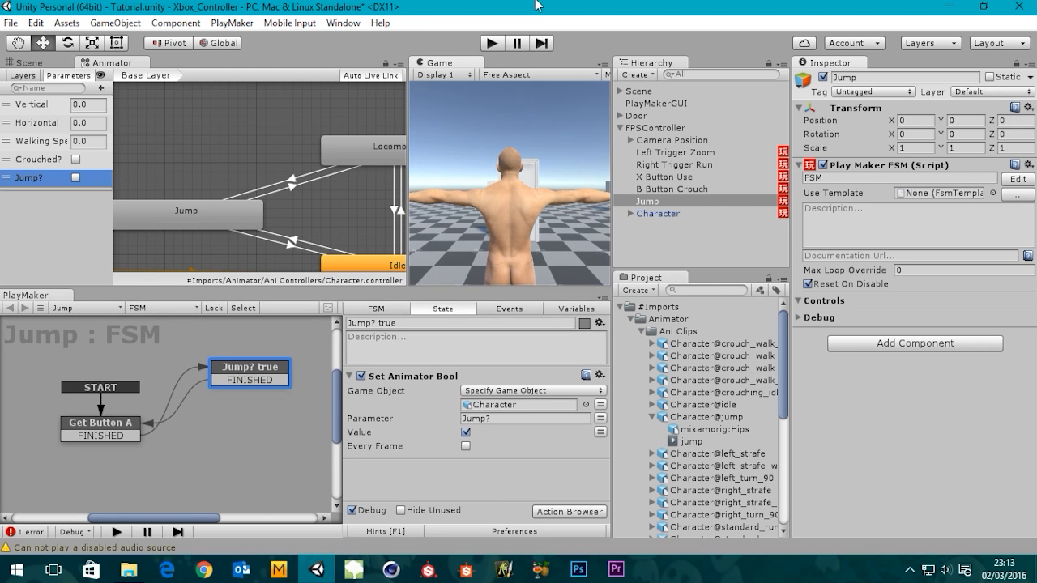
Play-test the jump and examine the Character's live Animator state and Jump? parameter, and stop playback
click(487, 49)
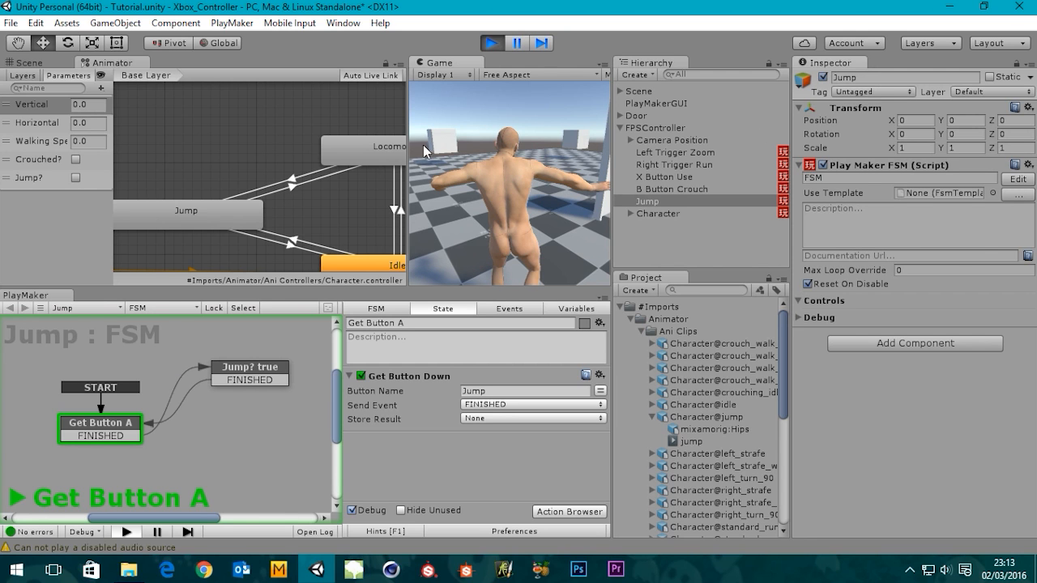
click(658, 214)
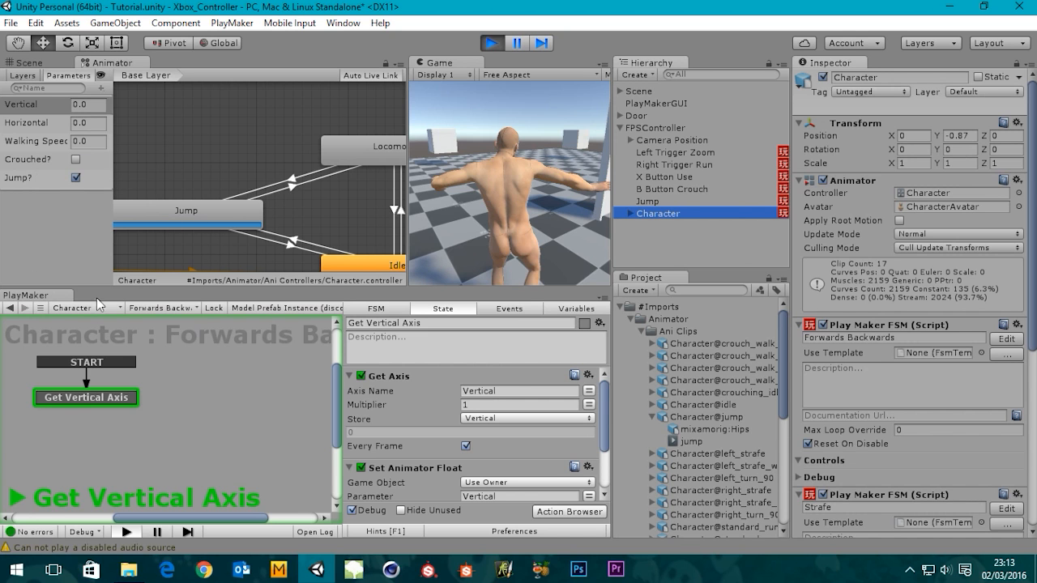
click(491, 43)
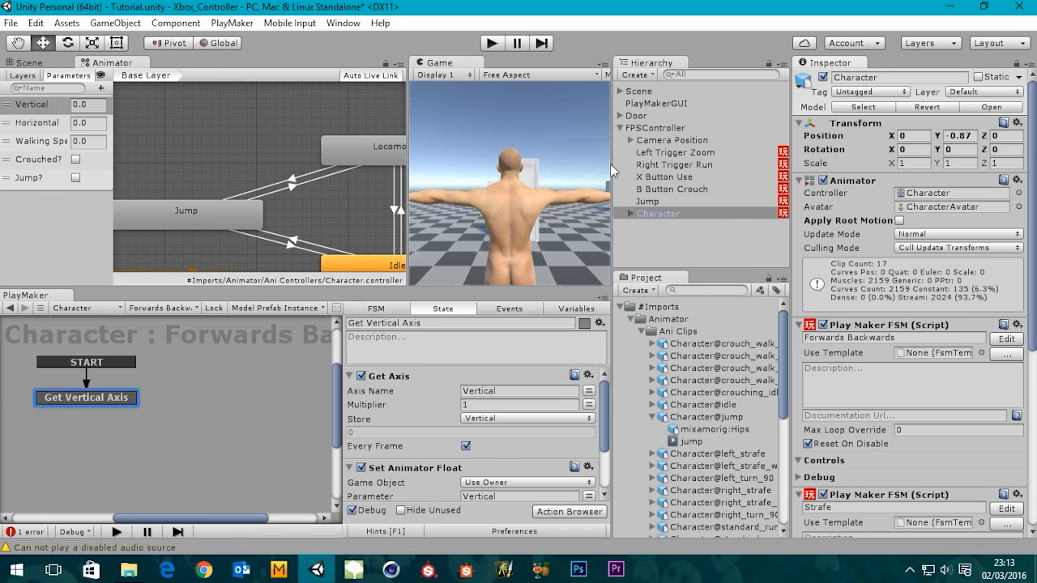
Compare the actions of the "Get Button A" and "Jump? true" states in the Jump object's FSM
click(646, 201)
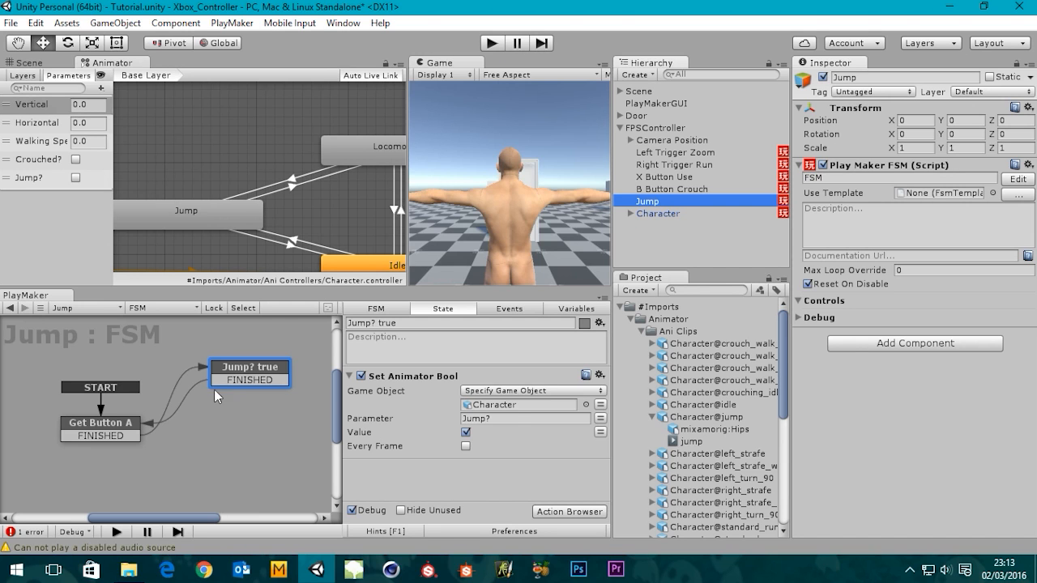
click(91, 427)
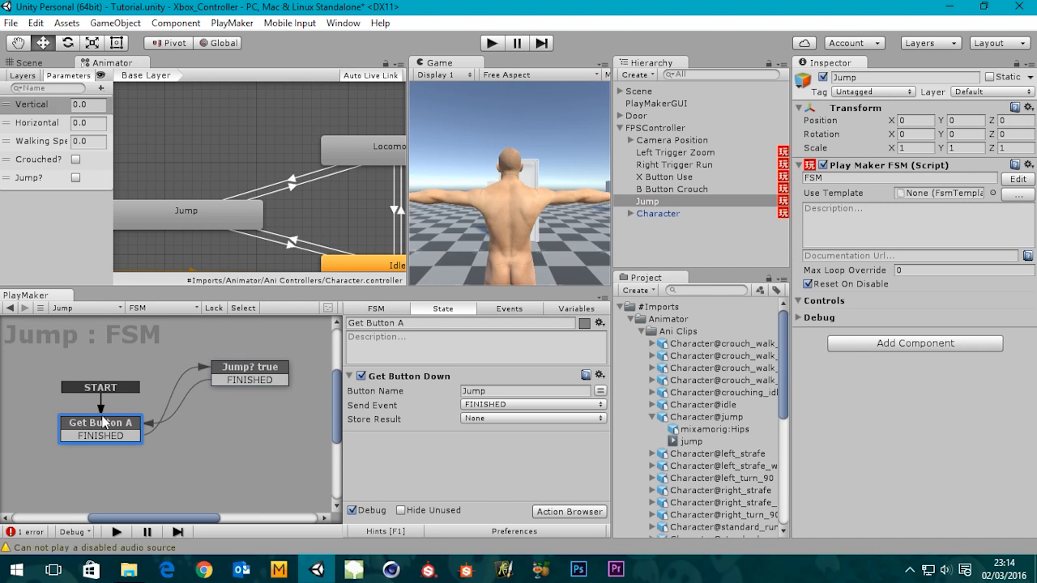
click(240, 371)
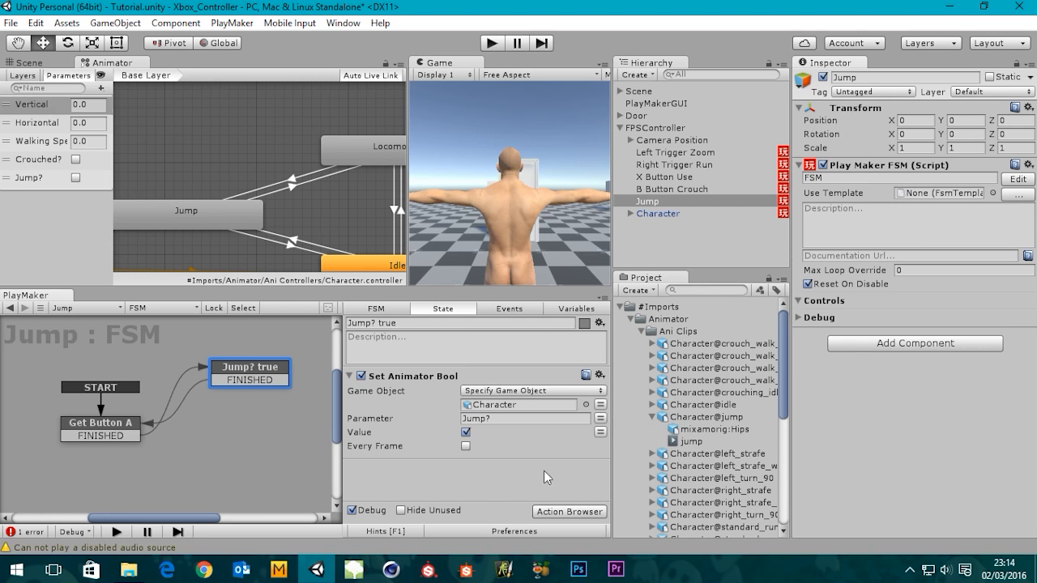
click(113, 424)
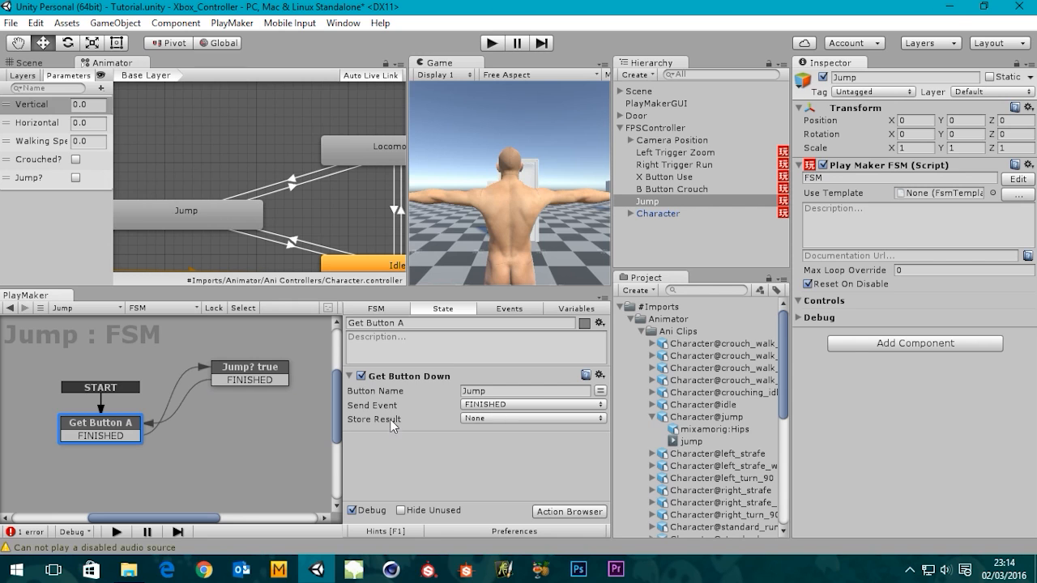
click(245, 371)
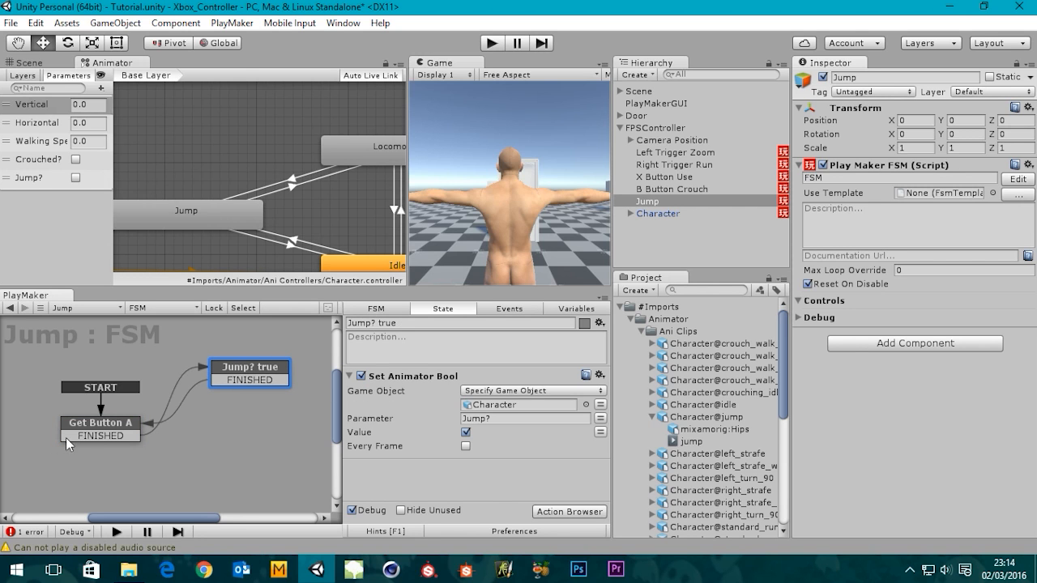
click(89, 428)
Copy Set Animator Bool from "Jump? true" into "Get Button A", place it above Get Button Down and turn off its Value
click(240, 368)
right_click(430, 378)
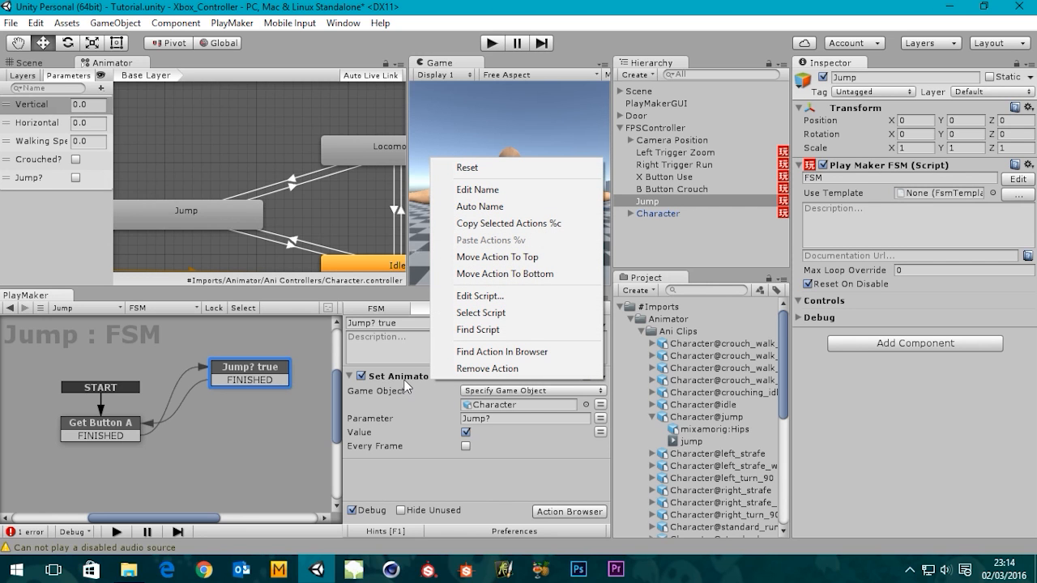
click(511, 223)
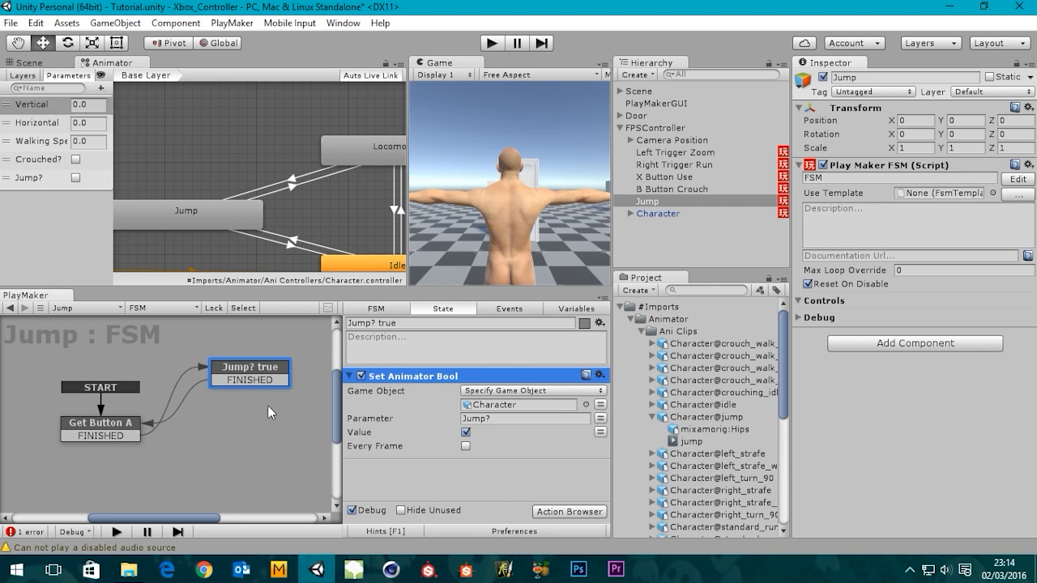
click(97, 419)
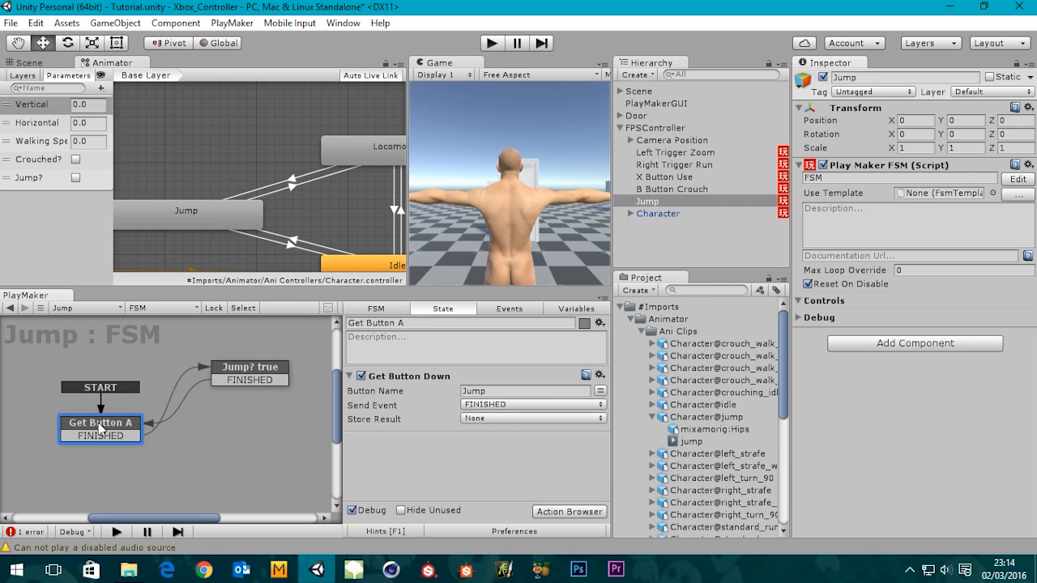
right_click(454, 455)
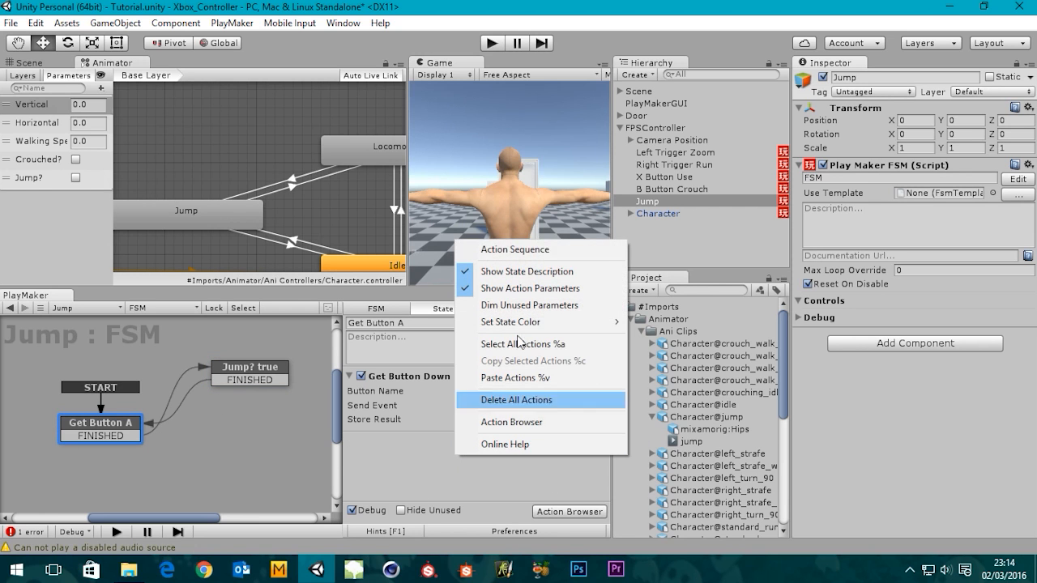
click(515, 378)
drag(401, 442, 409, 375)
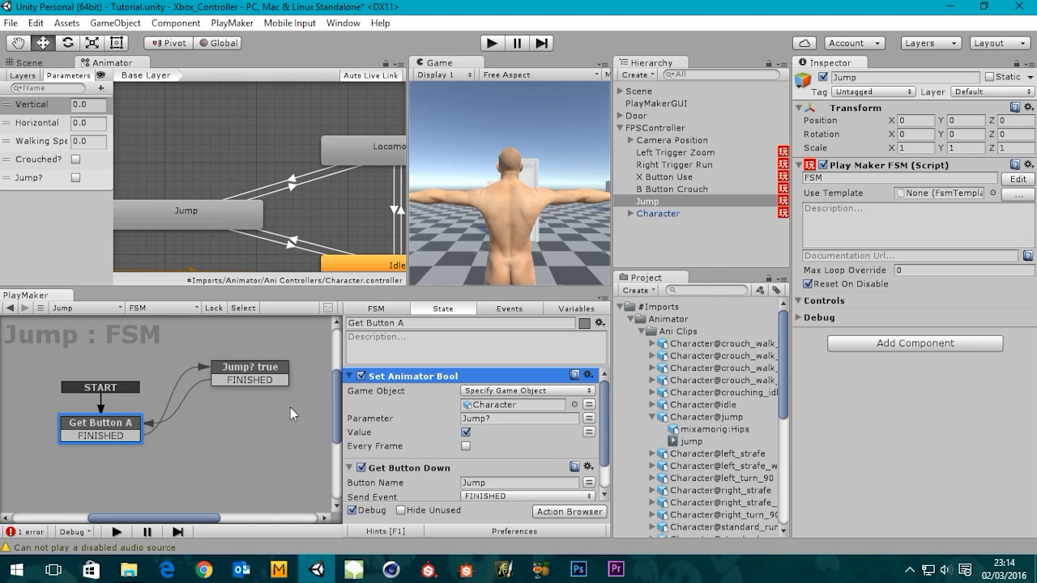
click(466, 434)
Play-test the scene with several jumps while watching the Jump FSM, and stop playback
click(491, 45)
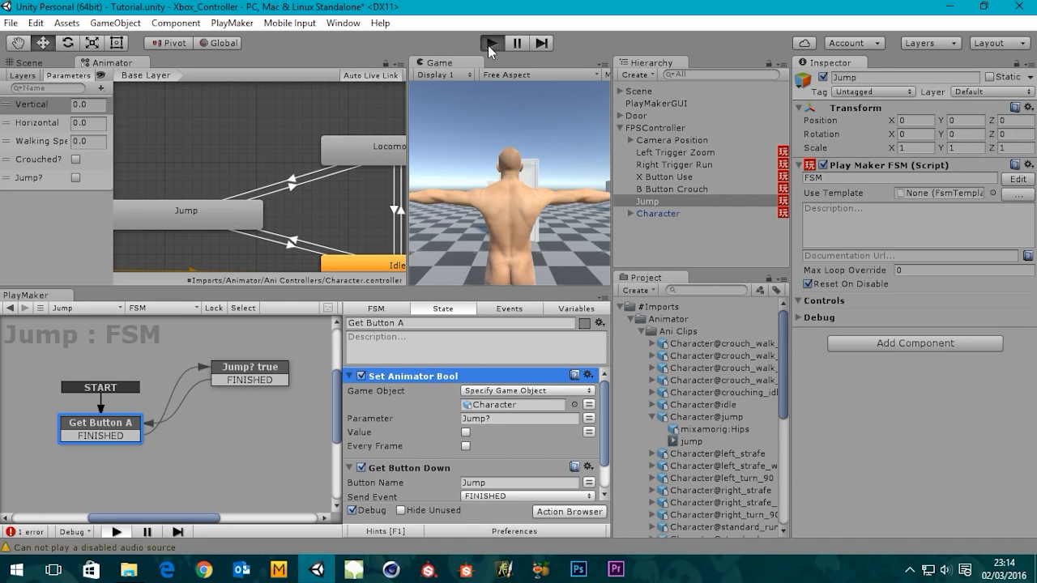
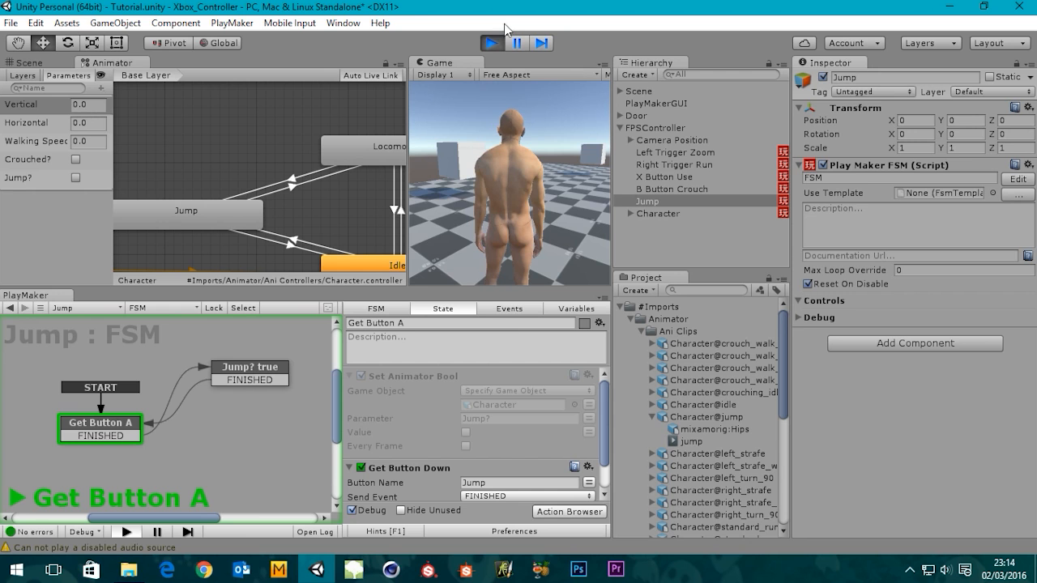
click(486, 183)
key(space)
key(space)
key(space)
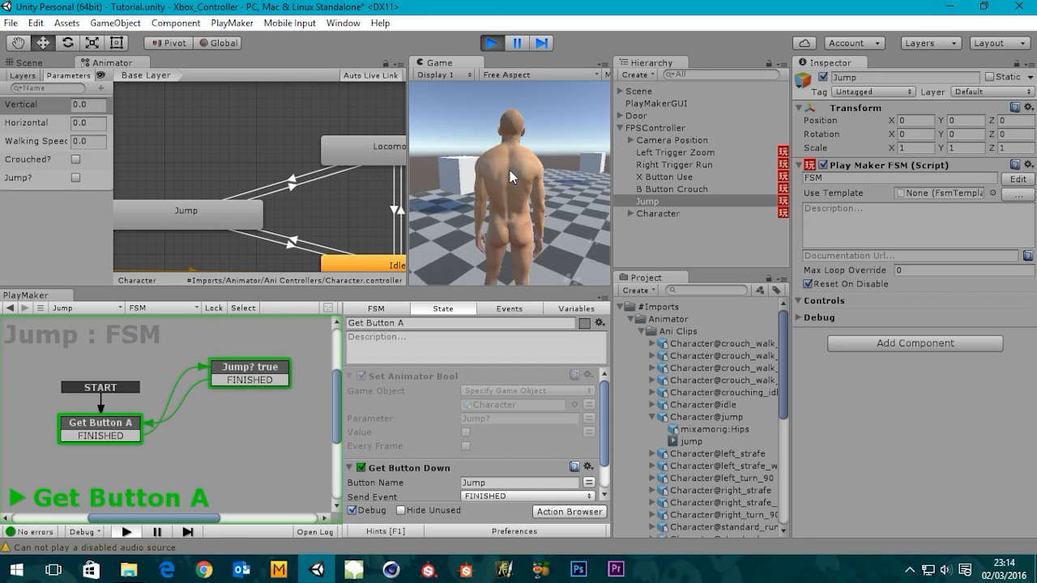
key(Escape)
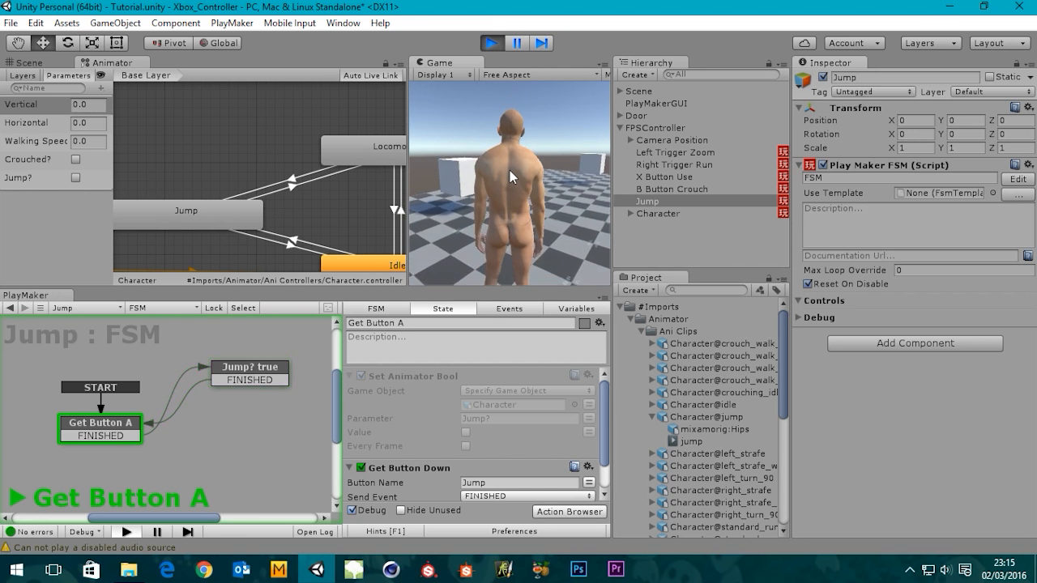
key(space)
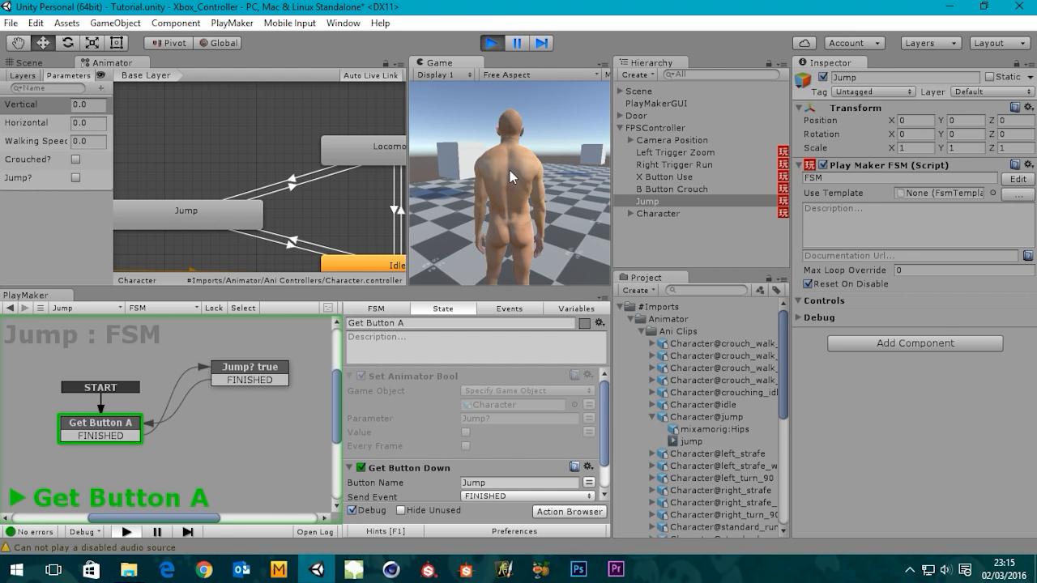
click(492, 43)
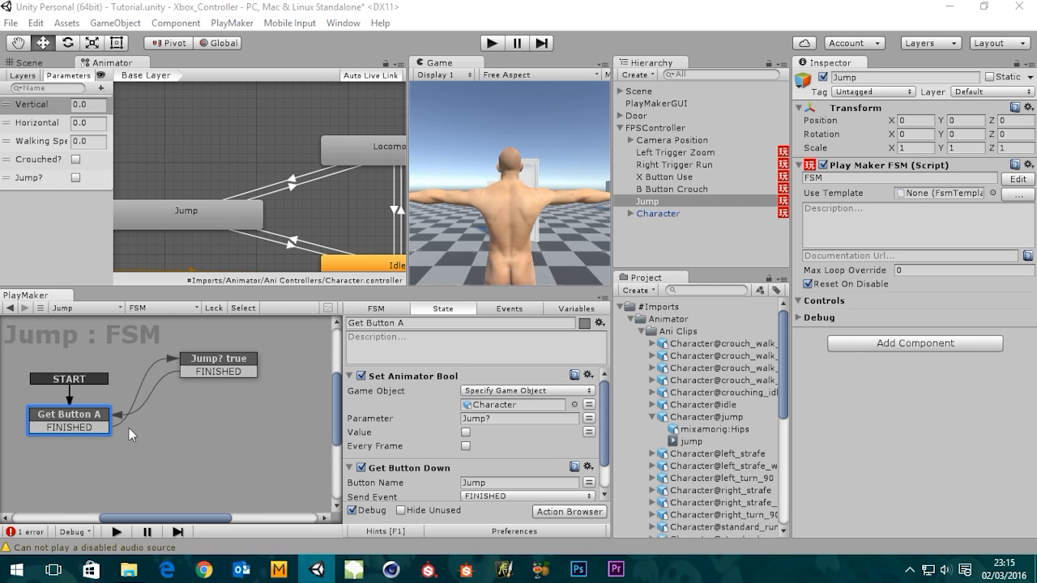
Add a new state to the Jump FSM and place it directly below the "Jump? true" state
right_click(202, 425)
click(279, 265)
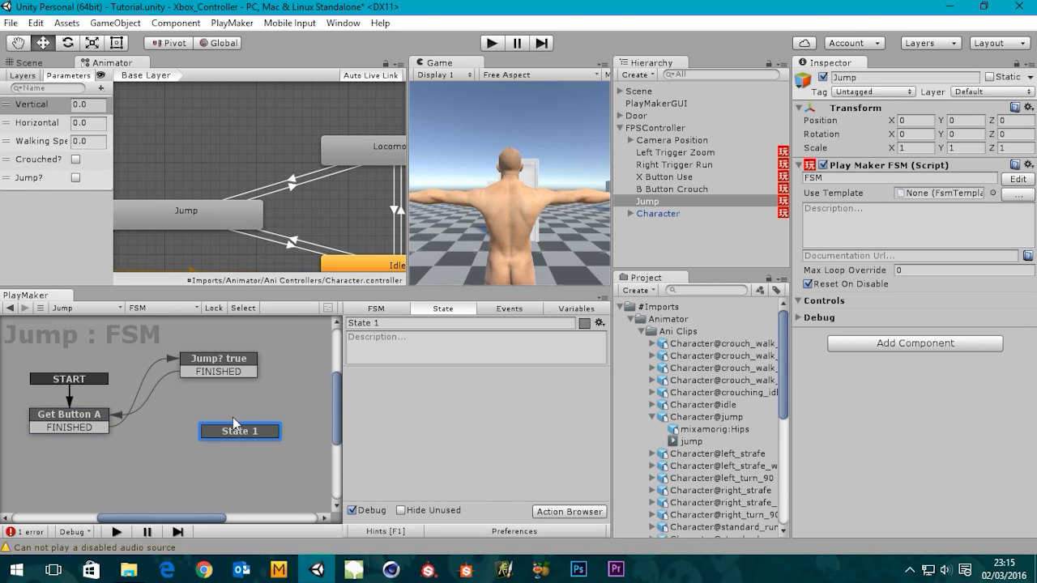
mouse_move(222, 422)
mouse_down()
mouse_move(233, 427)
mouse_move(221, 425)
mouse_up()
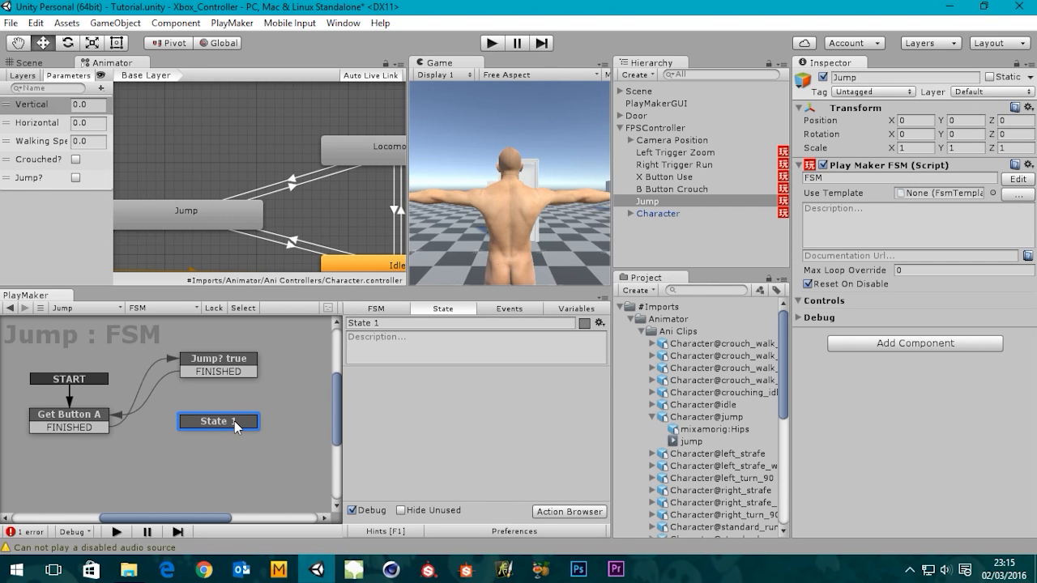
middle_drag(235, 420, 246, 395)
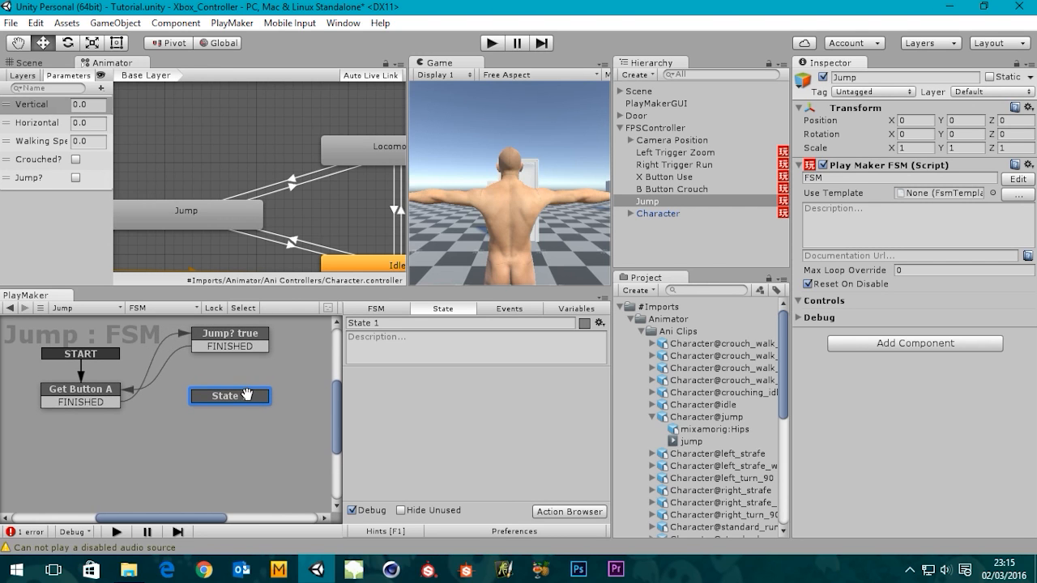
Rename the new state in the Jump FSM to "Grounded?"
click(420, 323)
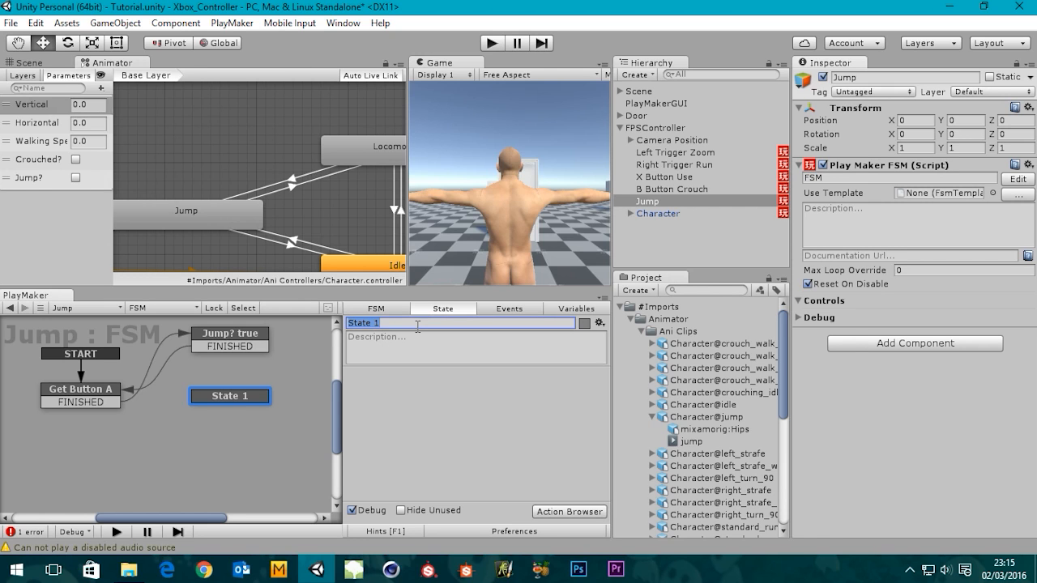
text(Grounde)
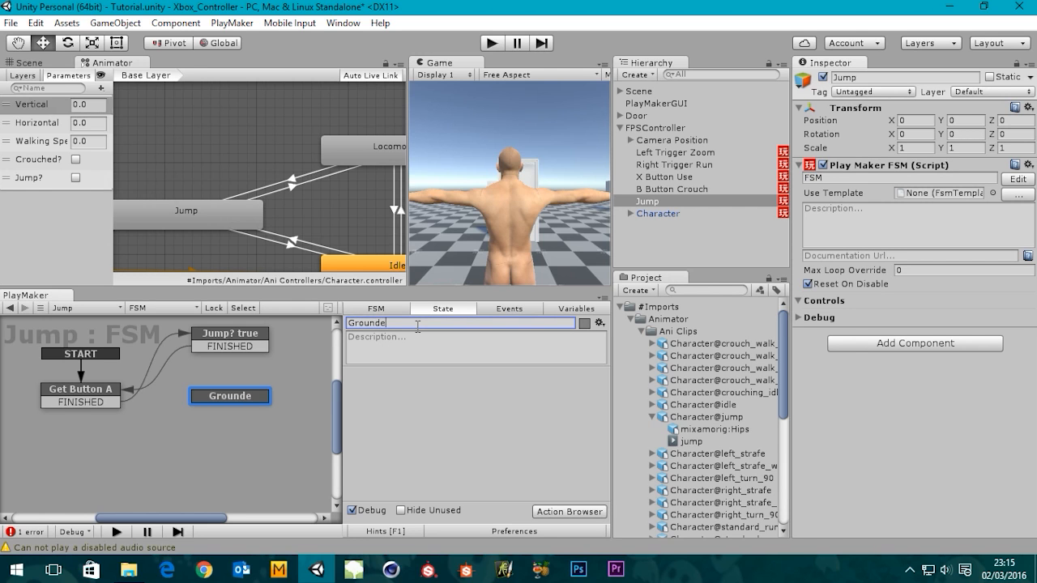
text(d?)
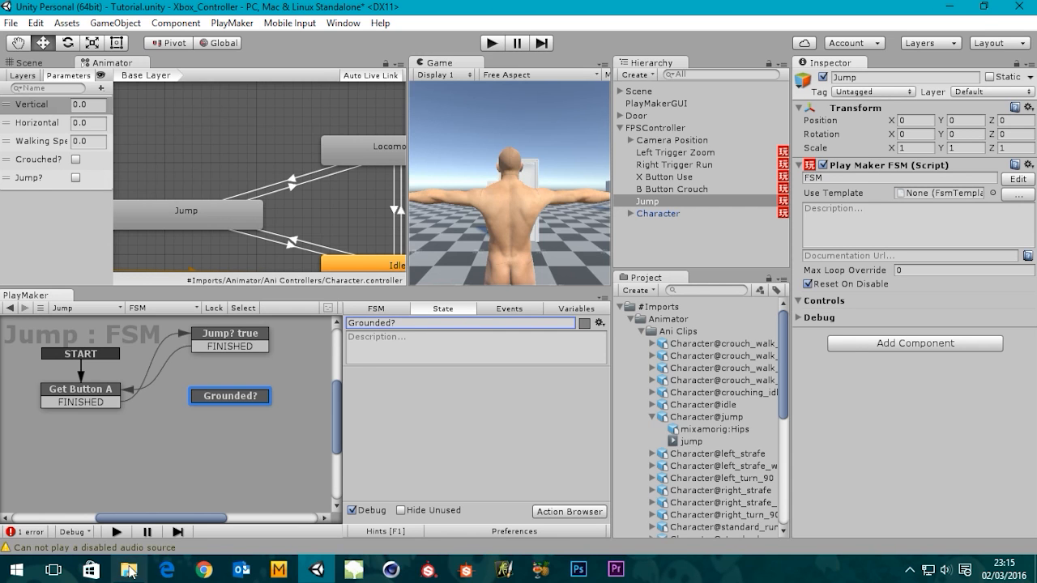
Add a Controller Is Grounded action to the "Grounded?" state and specify FPSController as its Game Object
click(548, 511)
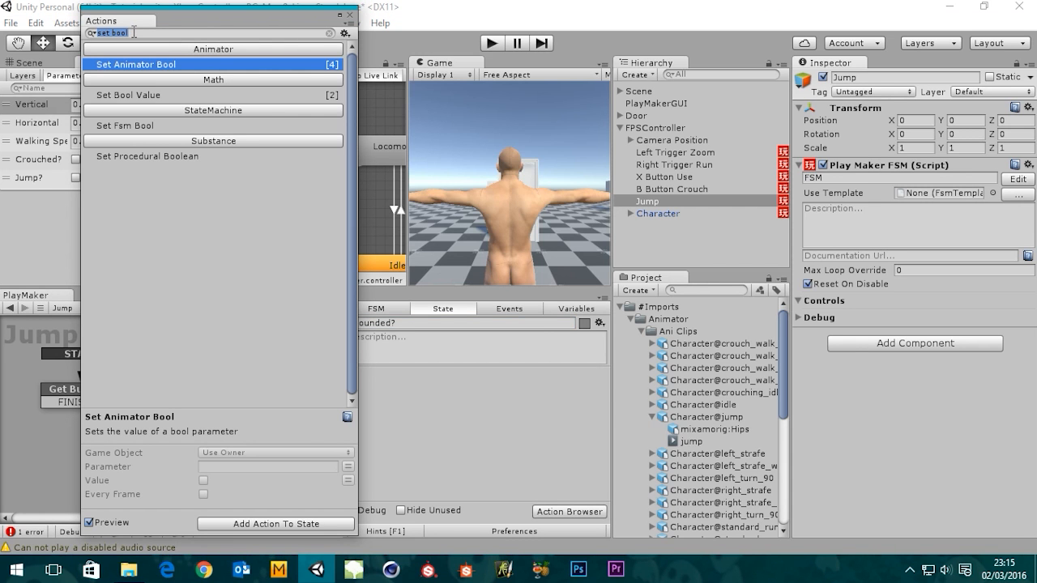
text(grounded)
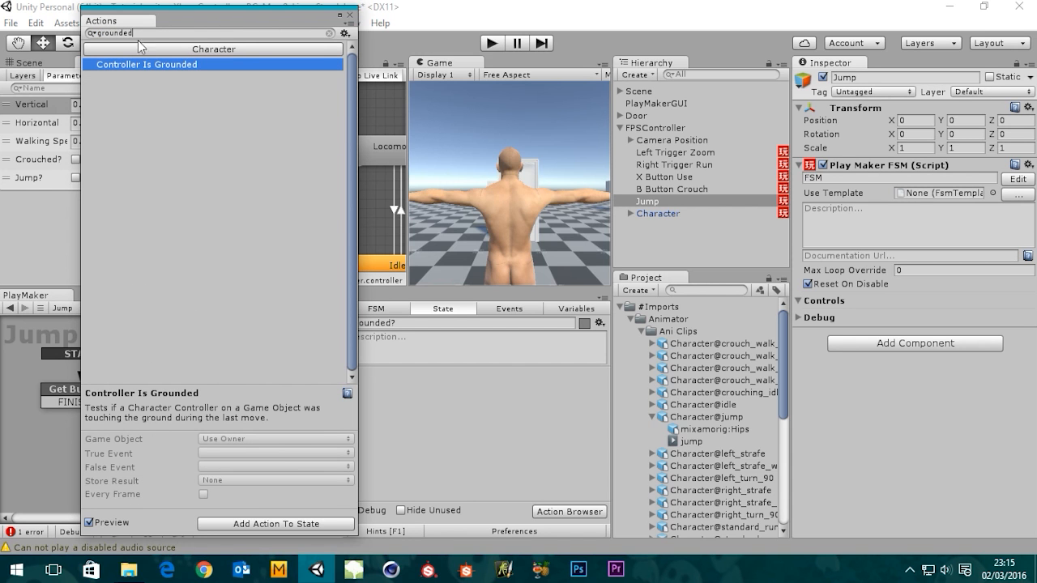
double_click(132, 65)
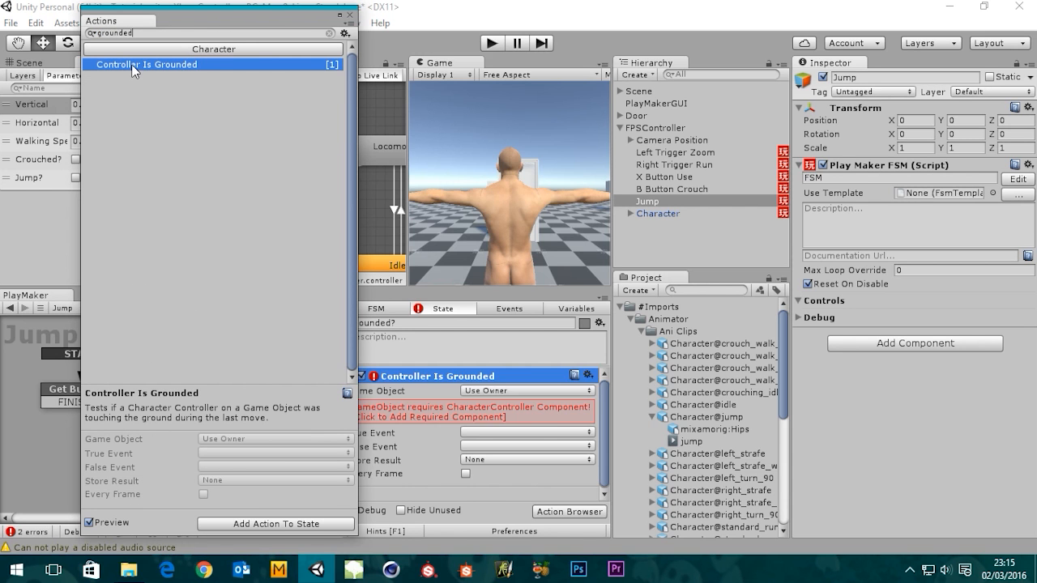
click(350, 14)
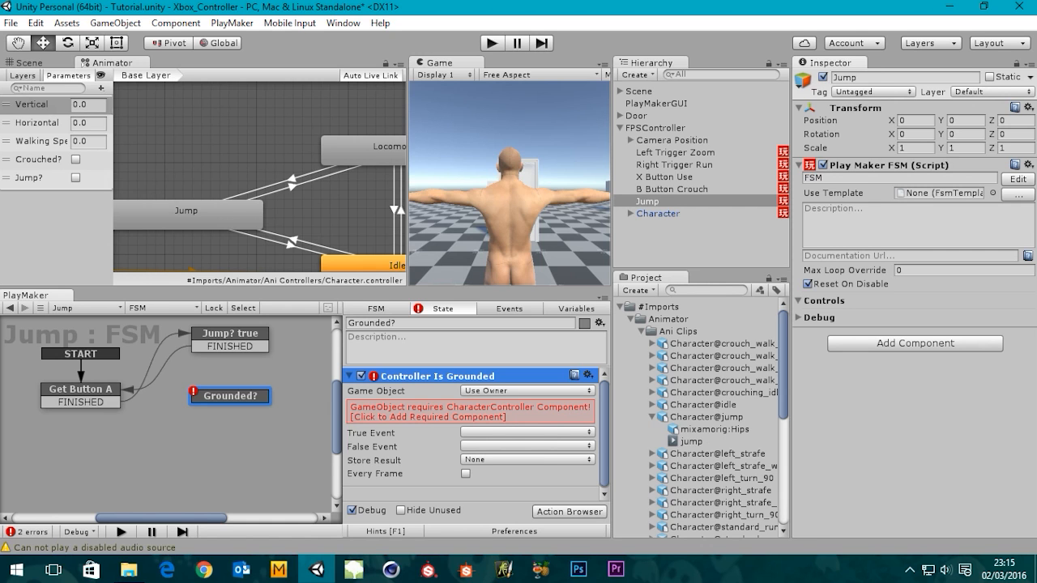
click(490, 391)
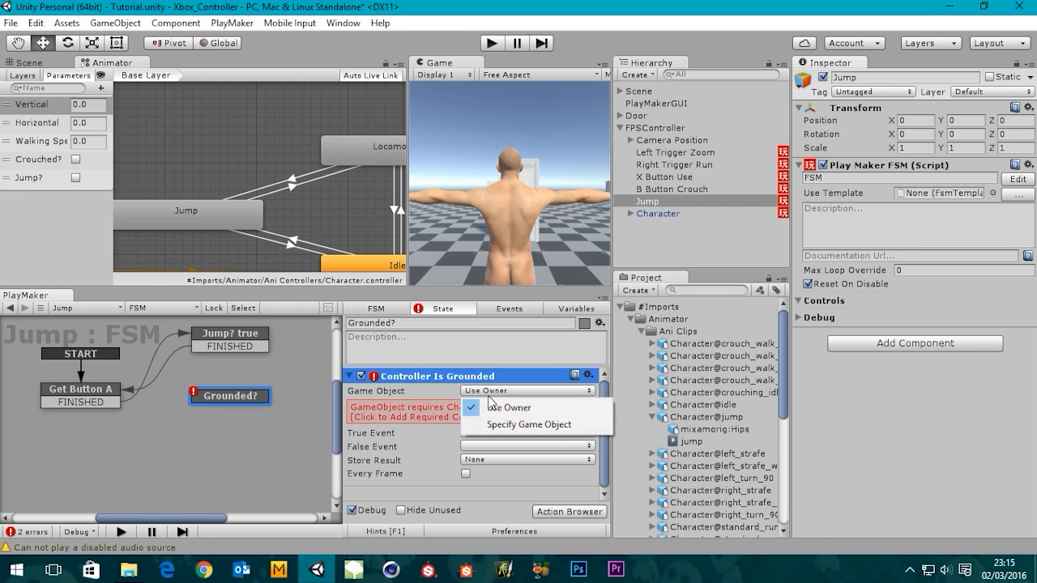
click(506, 426)
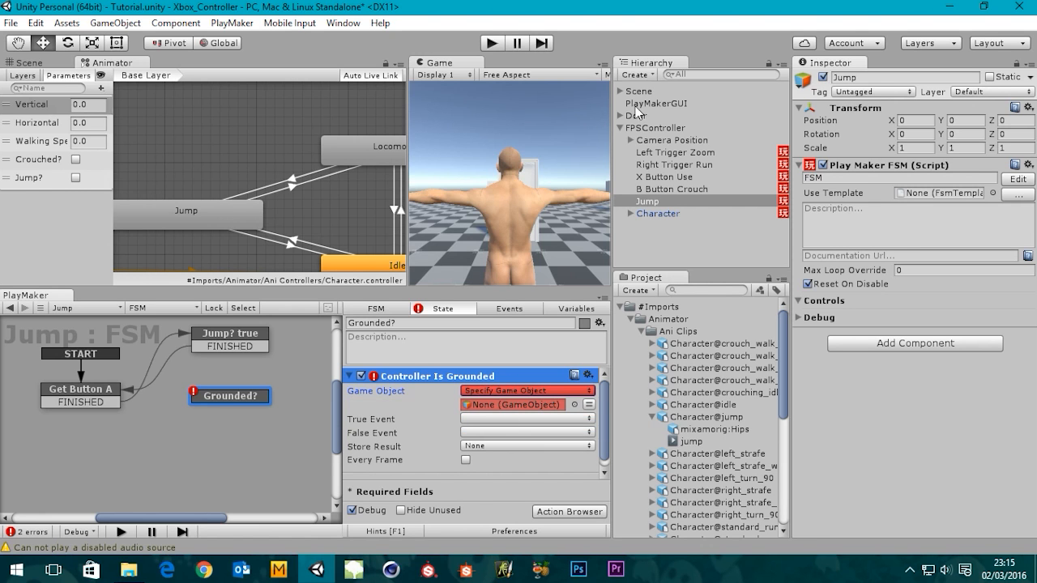
drag(656, 130, 499, 405)
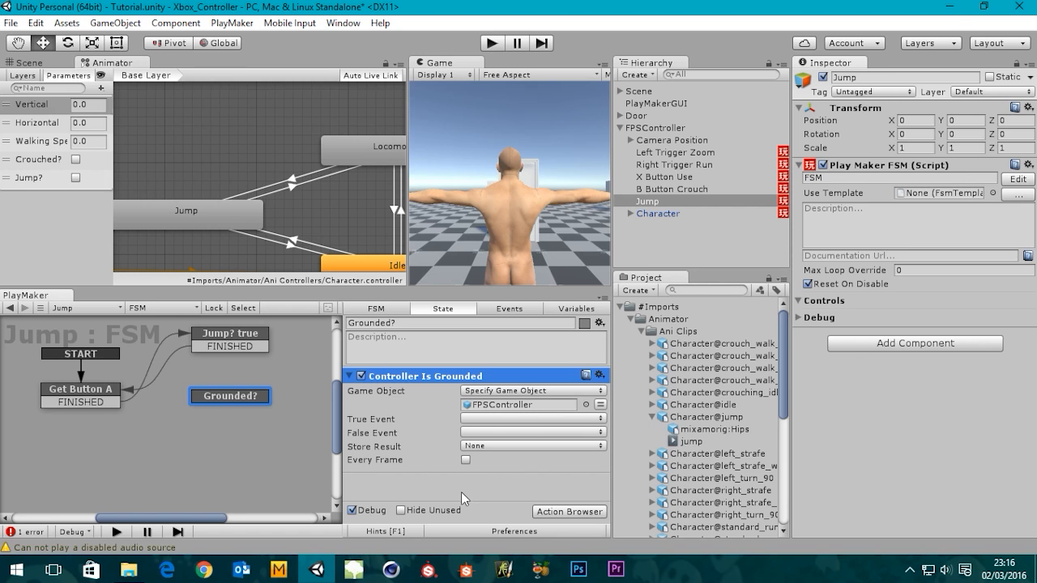
Add a Yes! transition to the "Grounded?" state and move the state slightly lower in the graph
right_click(214, 390)
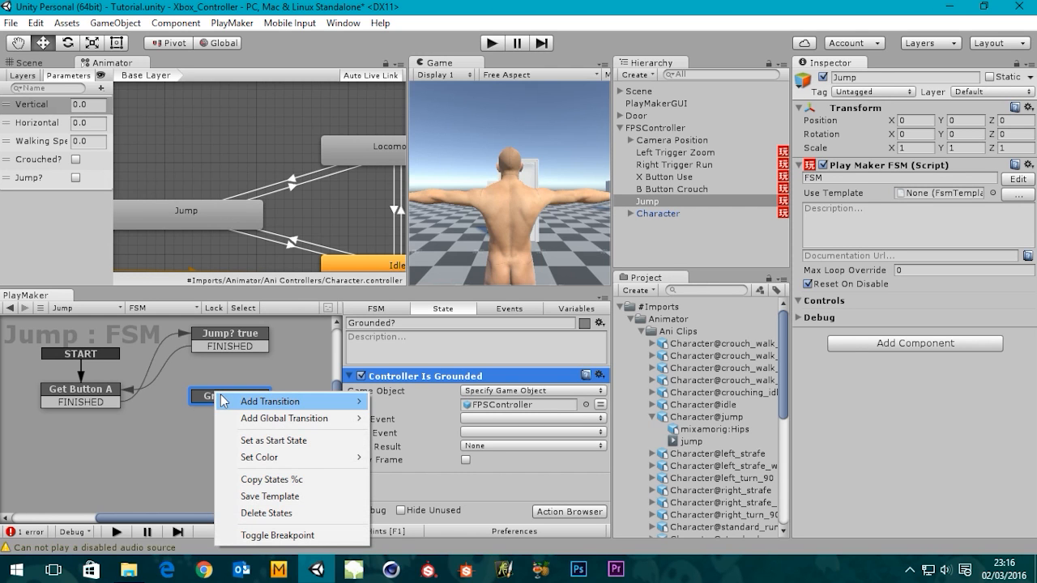
mouse_move(275, 400)
mouse_move(436, 426)
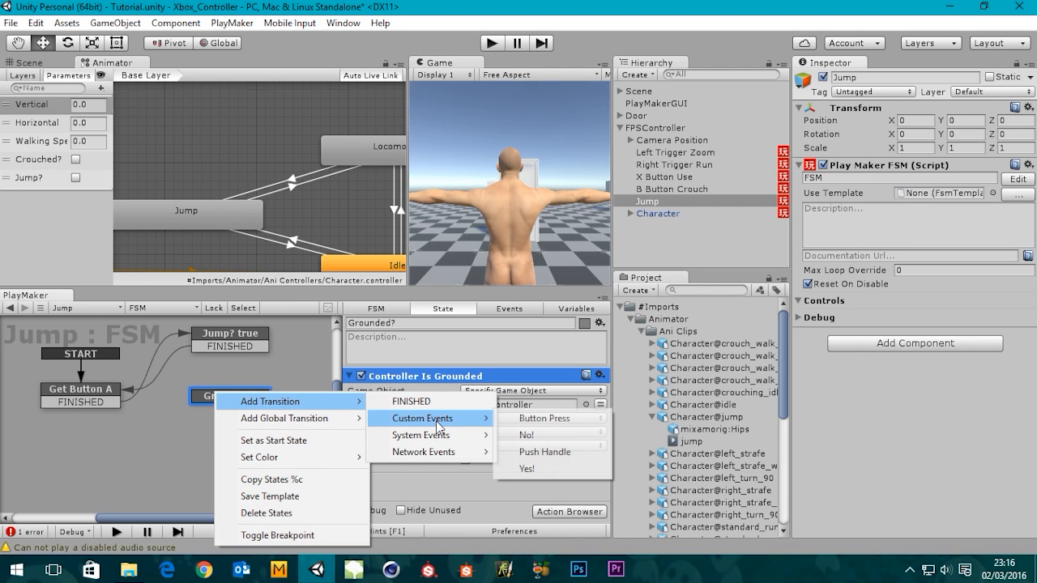
click(526, 468)
middle_drag(243, 400, 245, 394)
click(246, 390)
drag(246, 395, 245, 411)
middle_drag(271, 390, 253, 393)
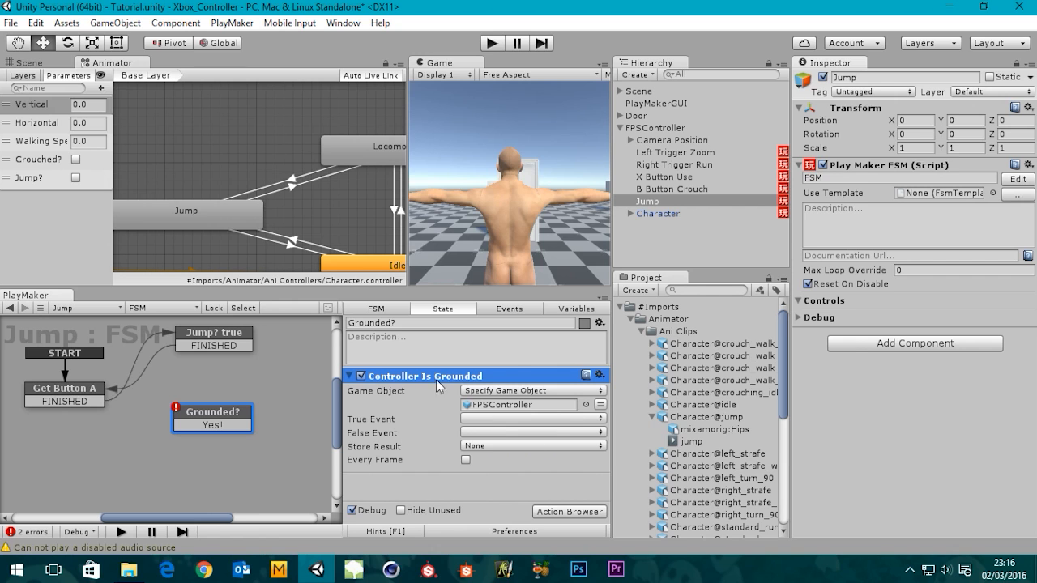
Set Controller Is Grounded's True Event to Yes! with Every Frame on, and link the Yes! transition to "Get Button A"
click(489, 418)
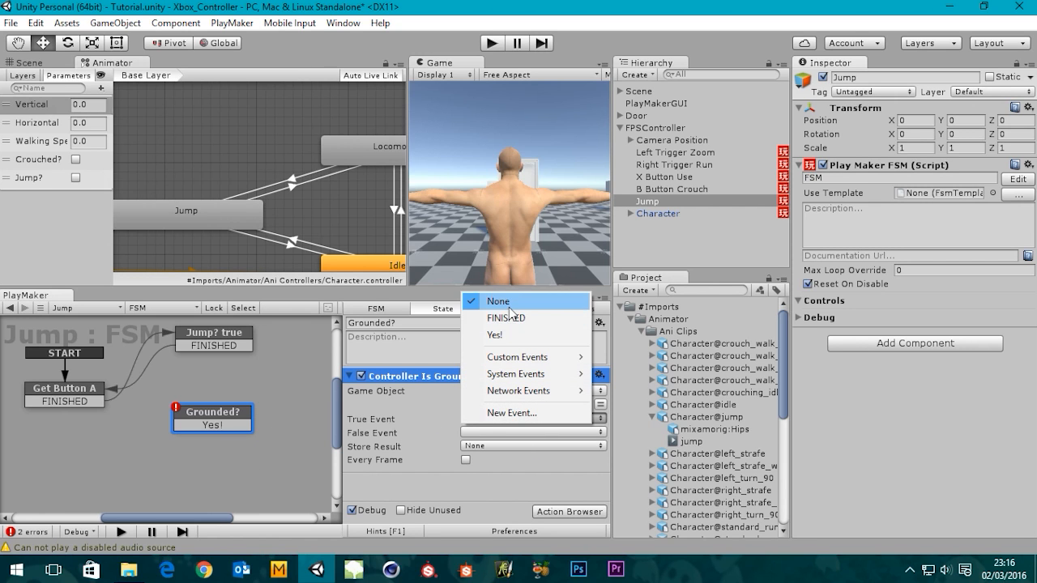
click(429, 2)
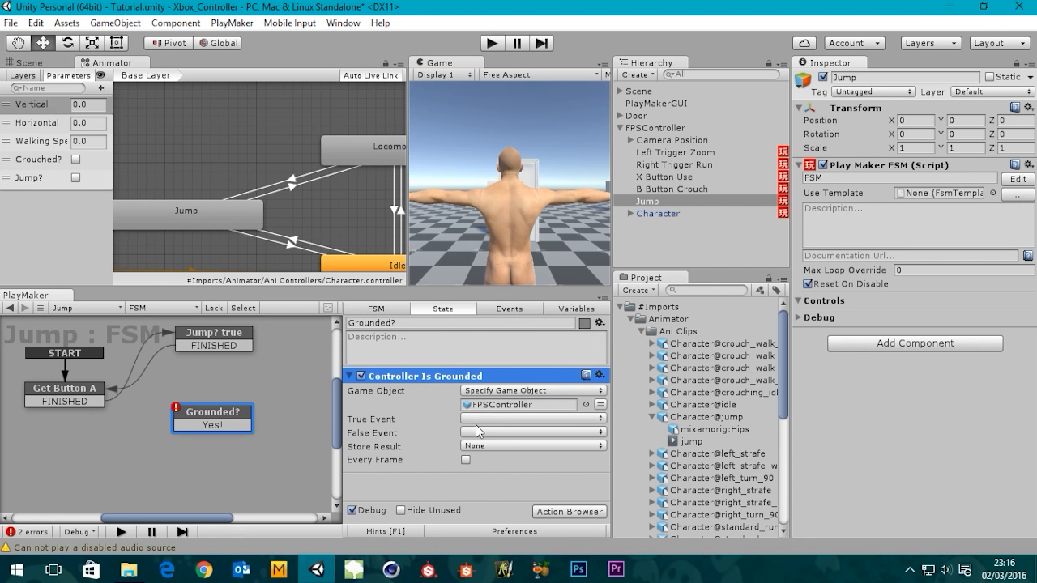
click(483, 418)
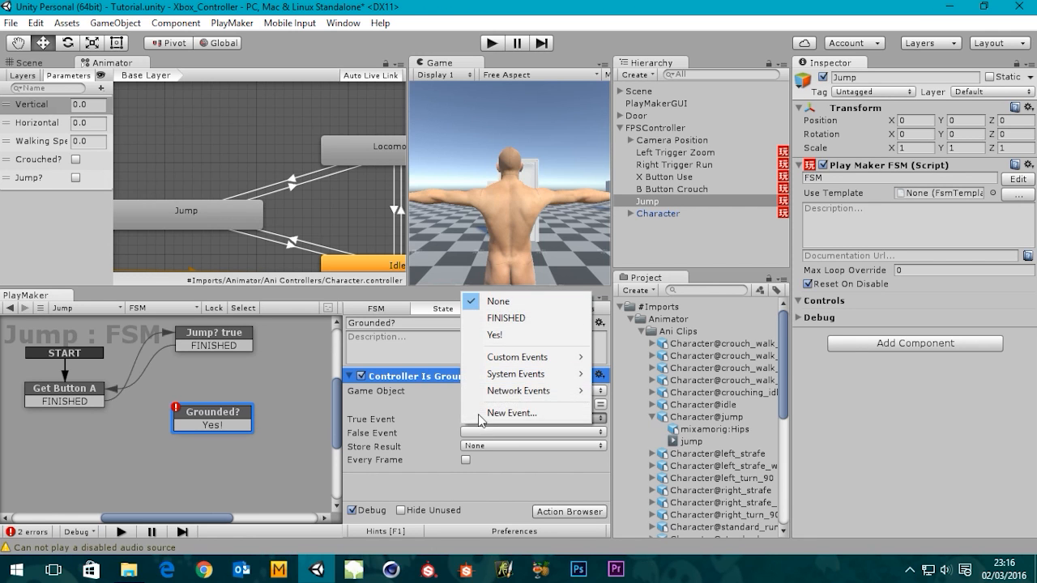
click(494, 334)
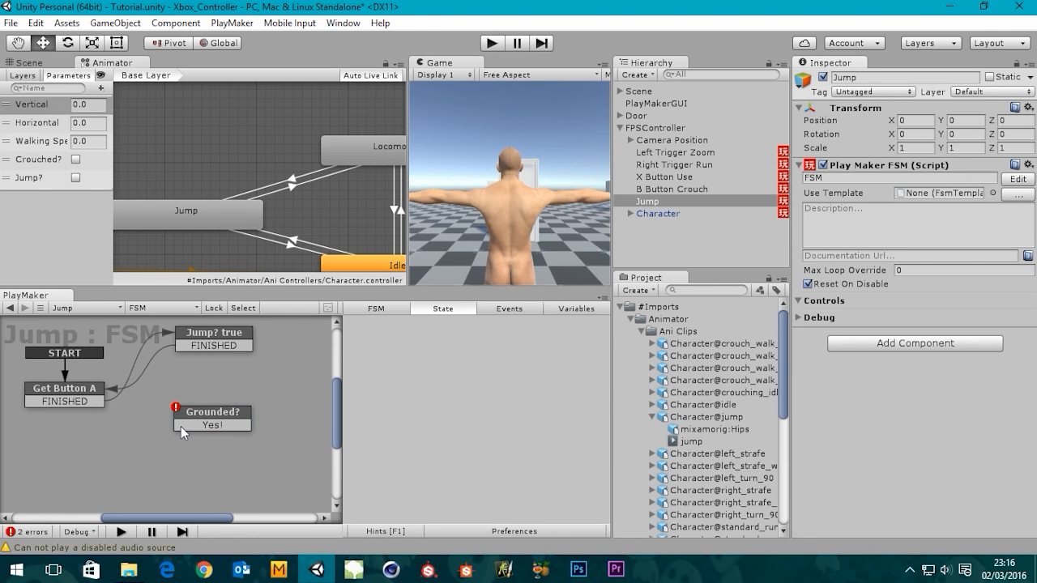
drag(180, 426, 94, 387)
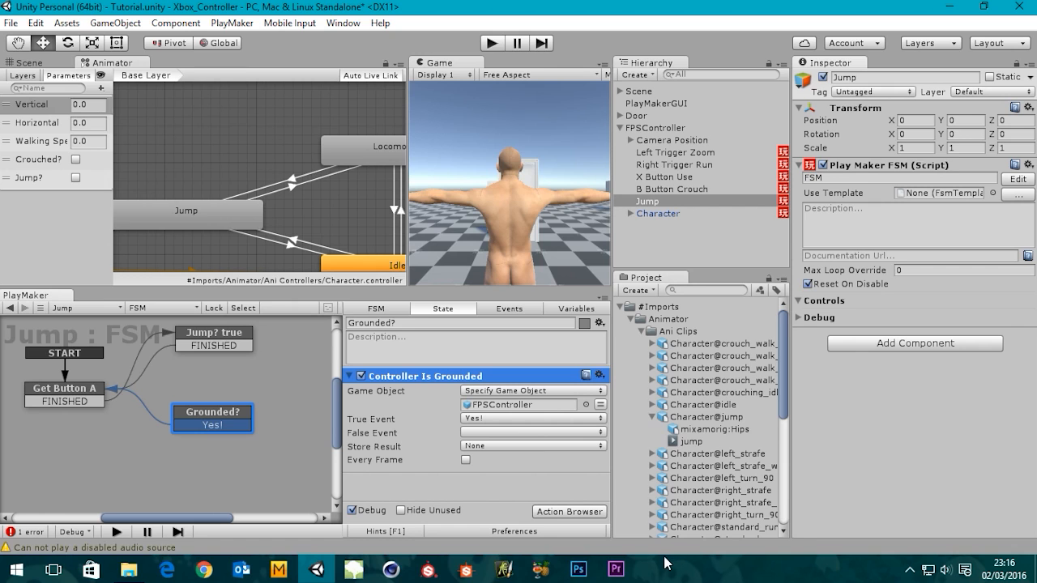
click(465, 459)
Reroute the FINISHED transition of "Jump? true" to "Grounded?" and reposition "Grounded?" a little further down and to the right
drag(246, 346, 245, 422)
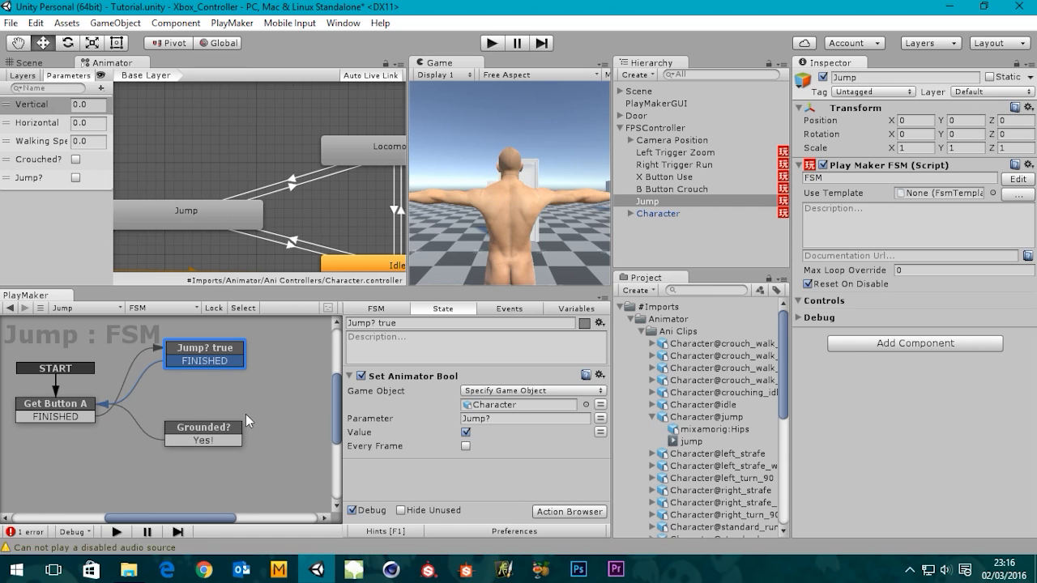
drag(223, 361, 244, 436)
right_click(138, 387)
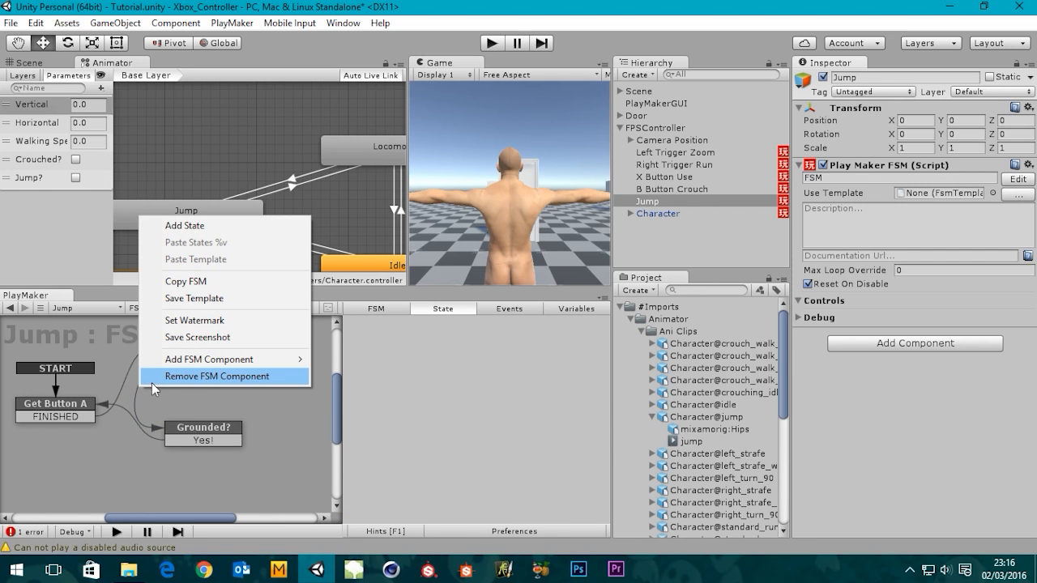
click(191, 436)
right_click(262, 399)
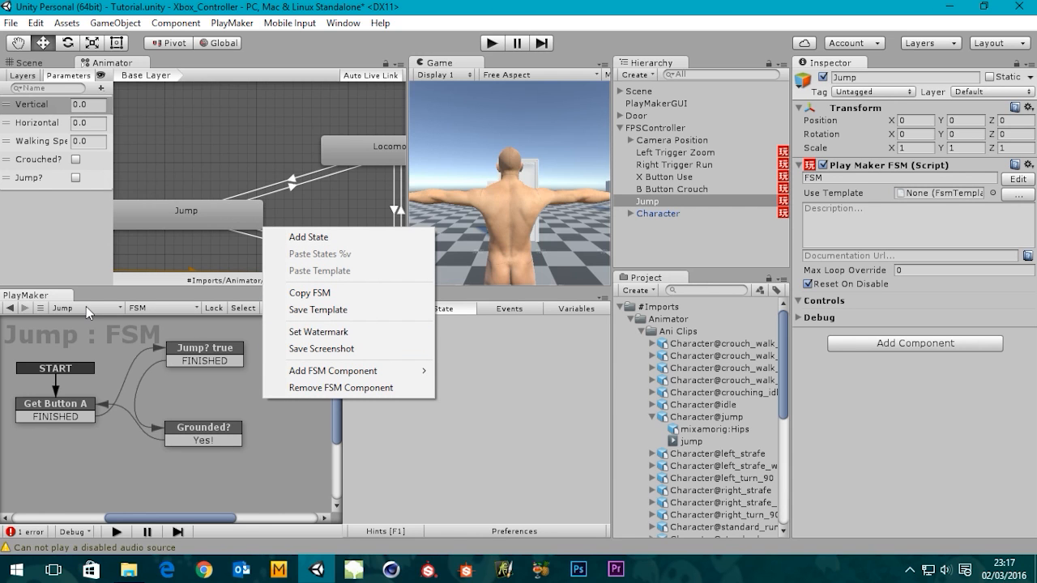
click(205, 438)
drag(206, 439, 247, 451)
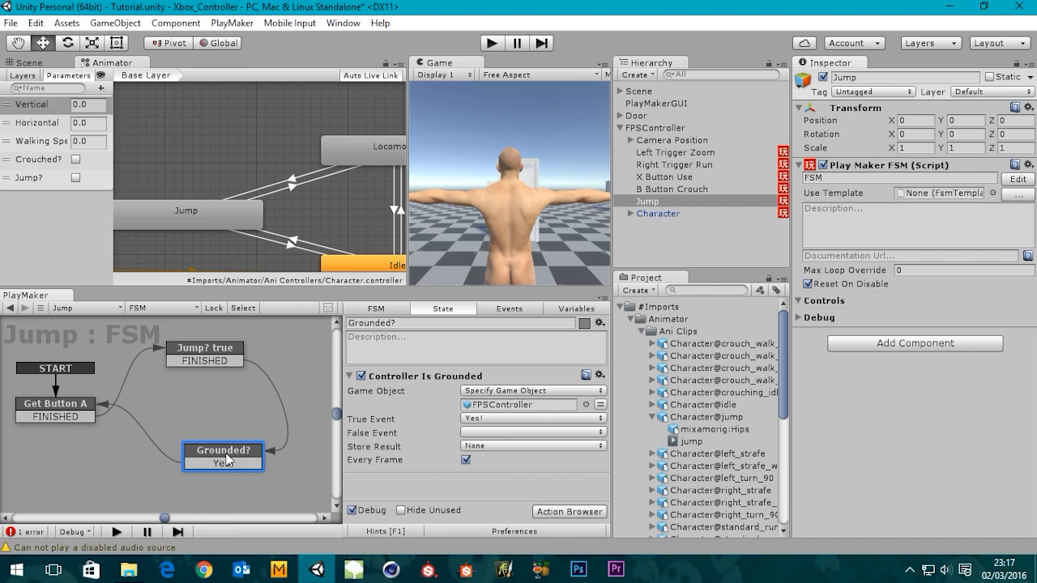
Review the actions of the "Jump? true", "Grounded?" and "Get Button A" states, following the new loop's order
middle_drag(214, 392, 232, 395)
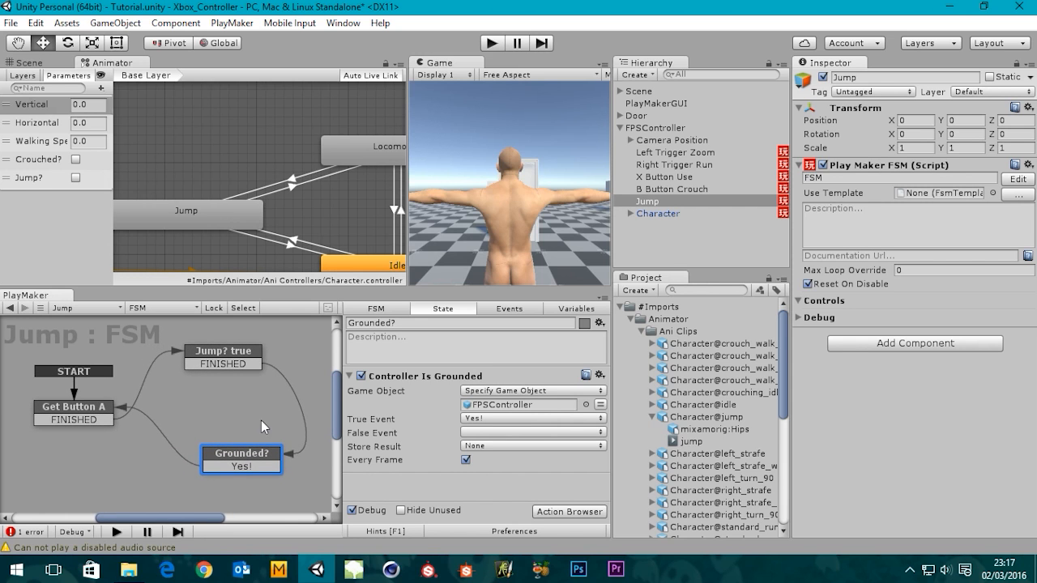
click(109, 409)
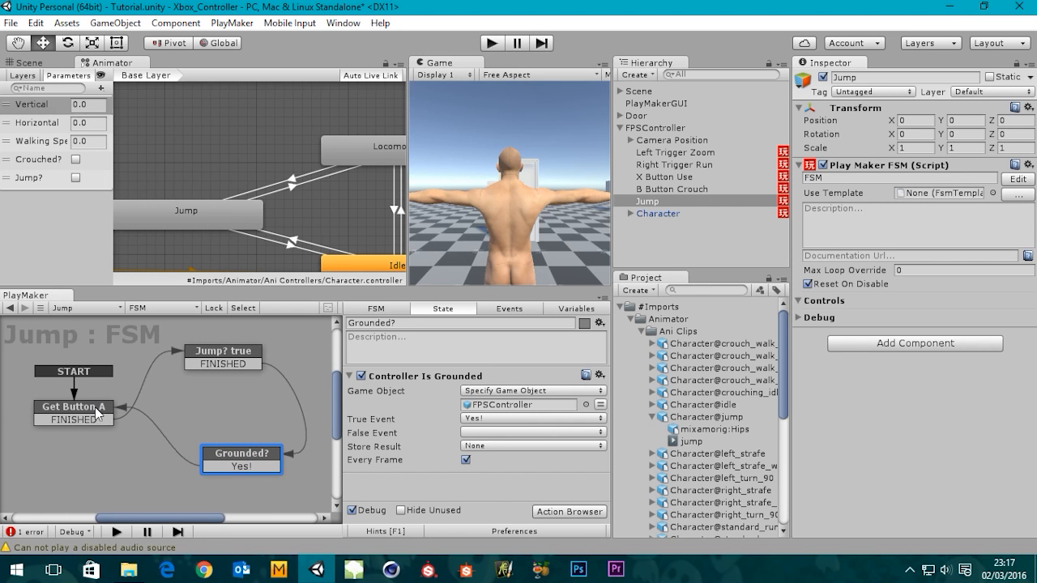
click(189, 359)
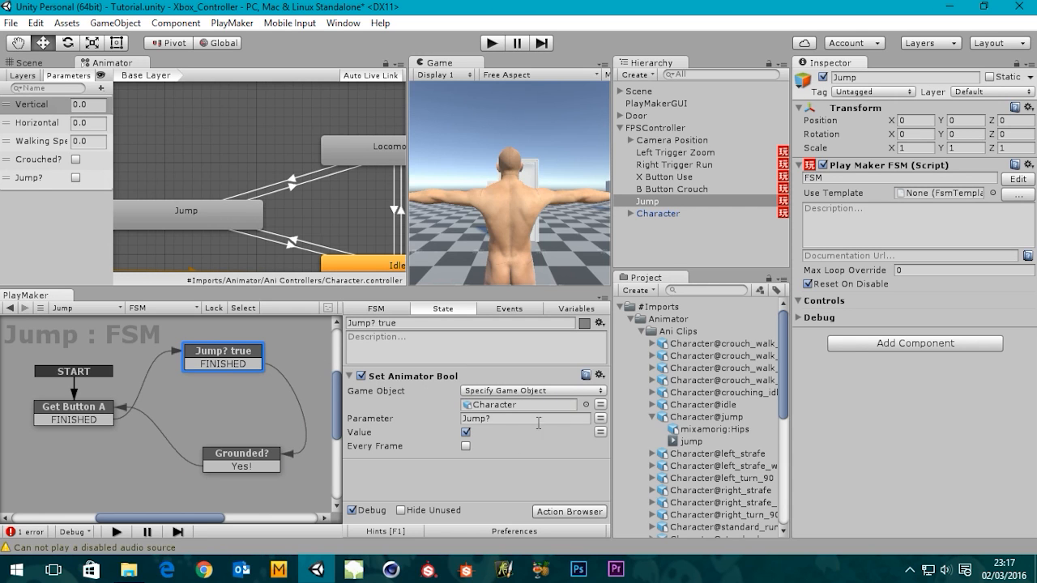
click(247, 457)
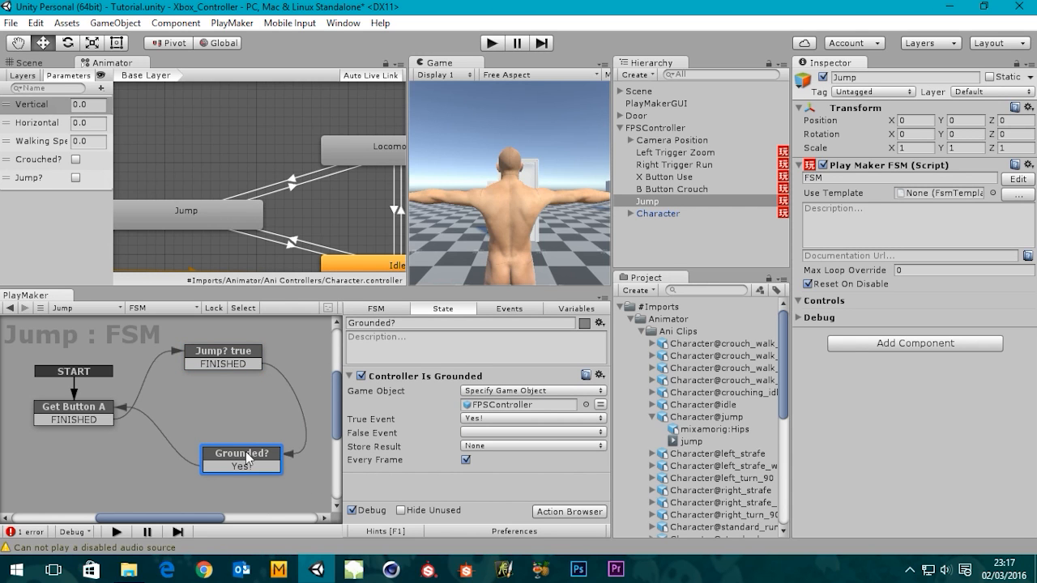
click(89, 411)
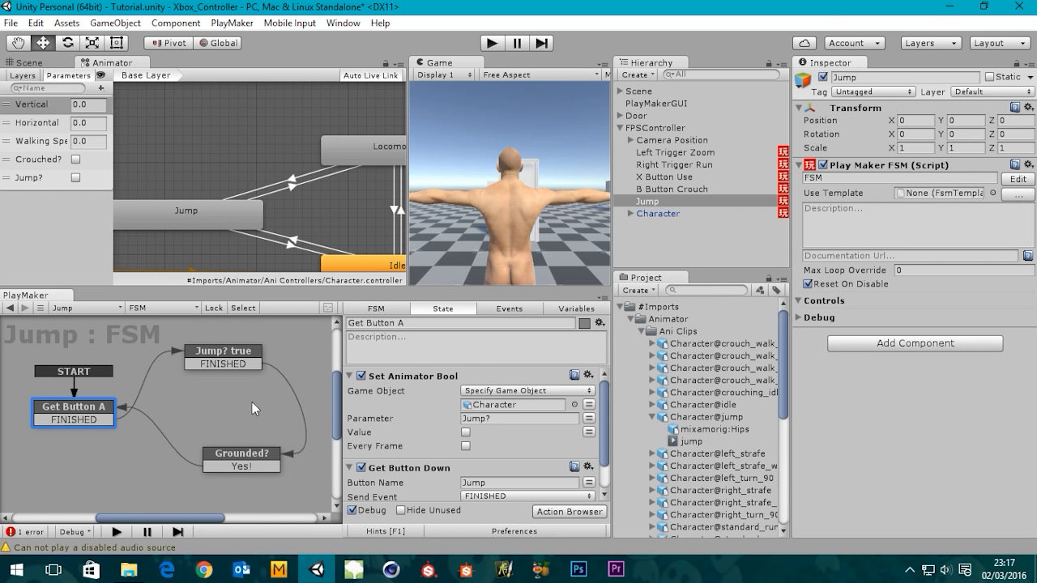
mouse_move(235, 403)
middle_down()
mouse_move(236, 414)
mouse_move(239, 405)
middle_up()
middle_drag(325, 247, 321, 219)
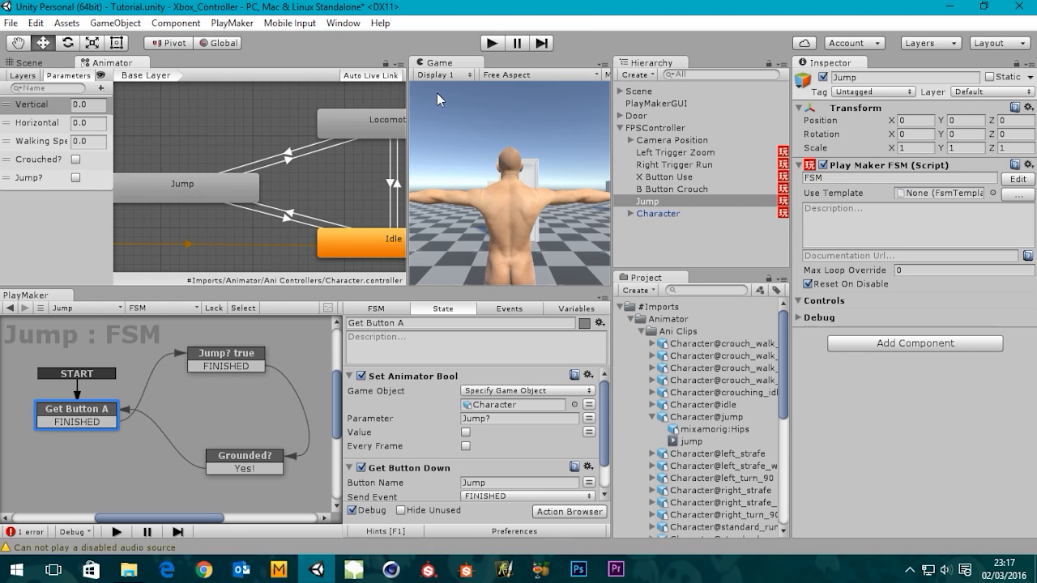
Play-test the scene with the Jump FSM in view and inspect its "Jump? true", "Grounded?" and "Get Button A" states while it runs
click(493, 44)
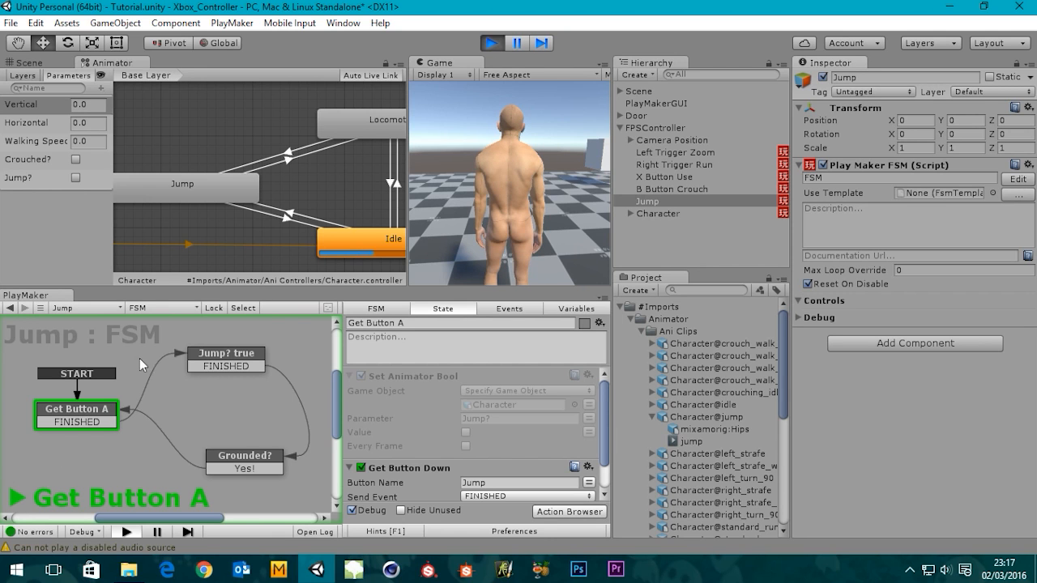
click(232, 356)
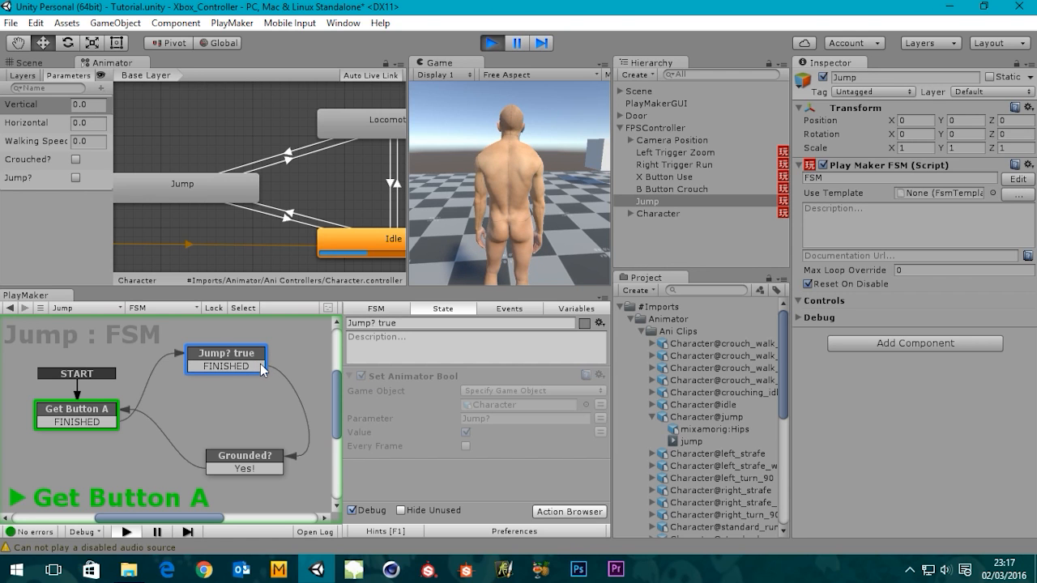
click(247, 458)
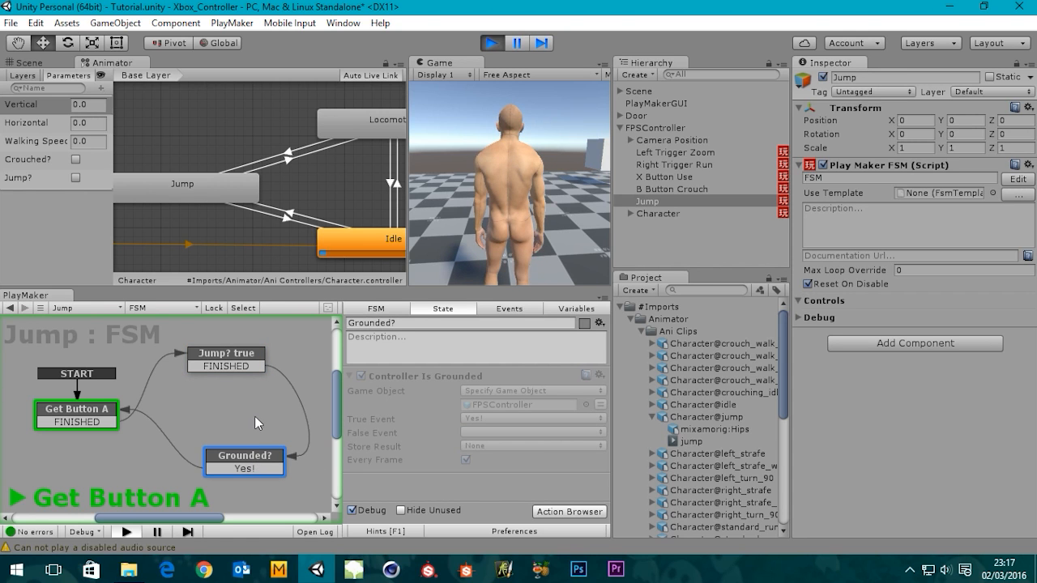
click(212, 360)
click(241, 460)
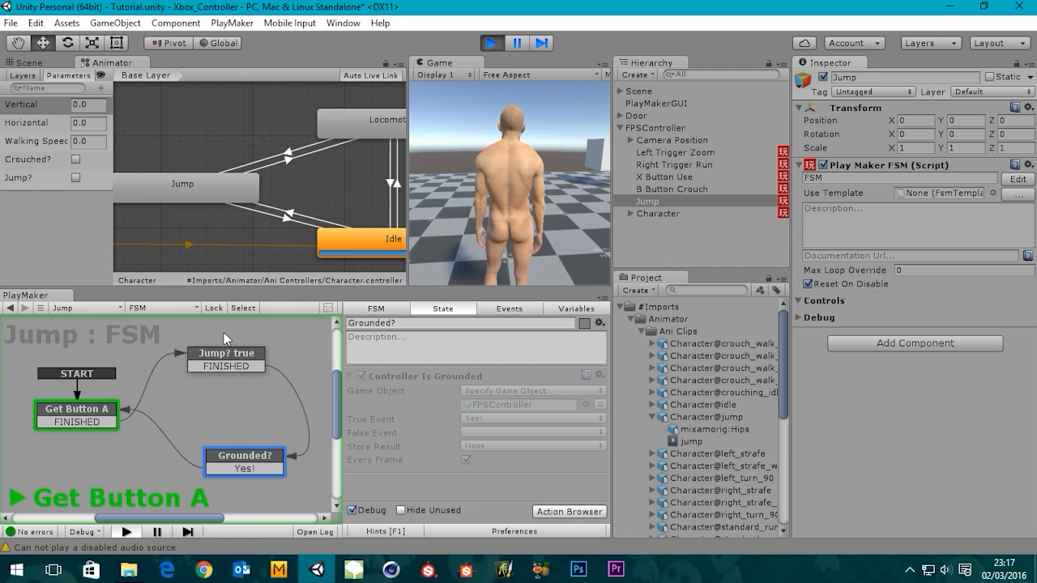
click(223, 358)
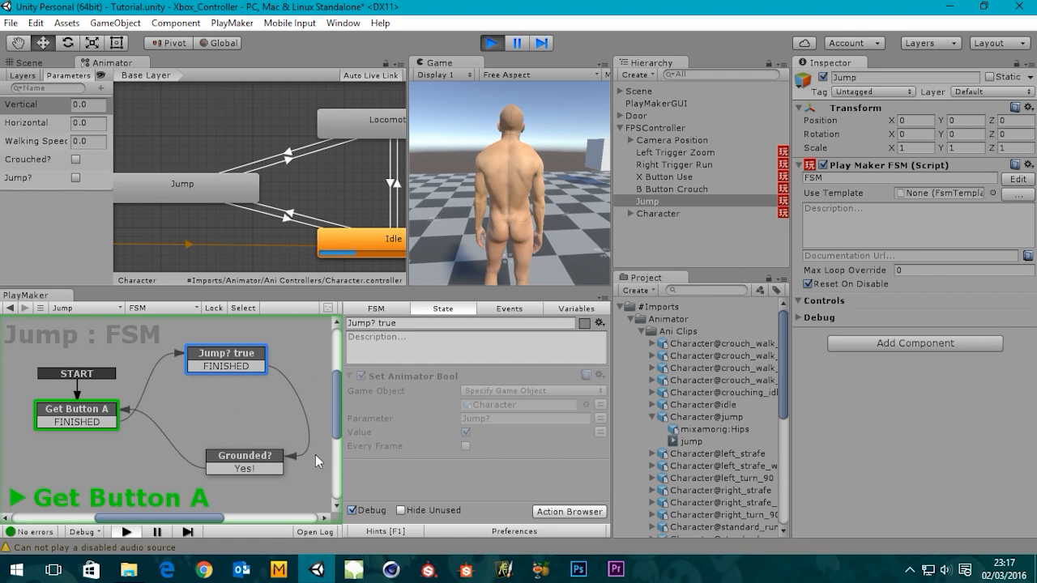
click(258, 459)
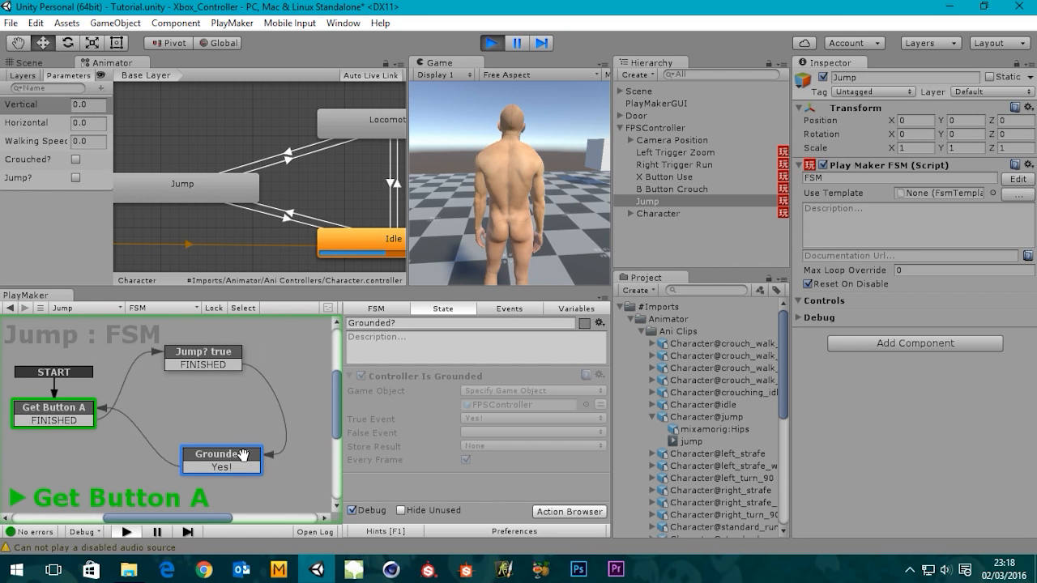
click(84, 418)
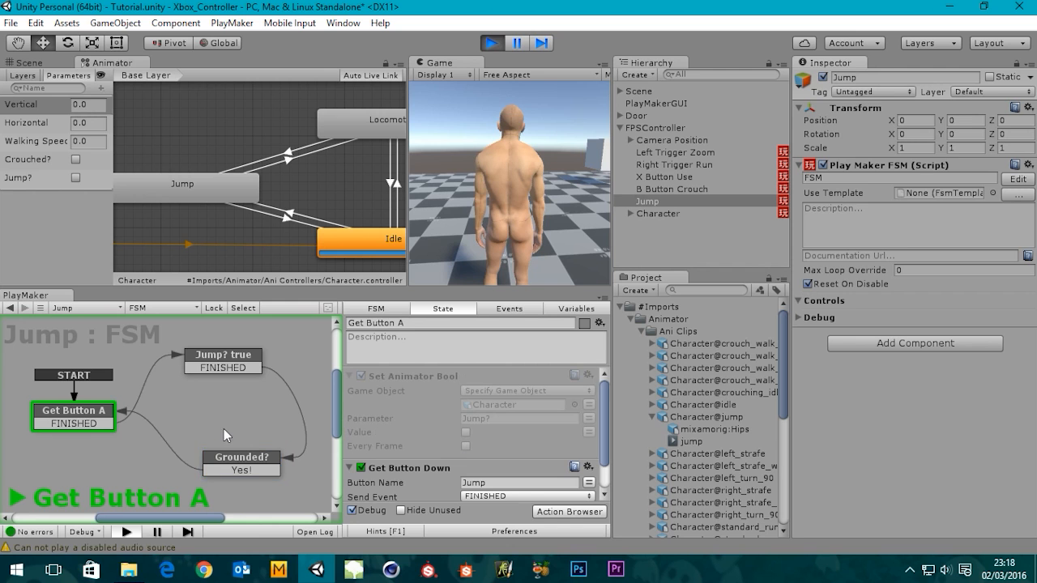
middle_drag(239, 422, 180, 416)
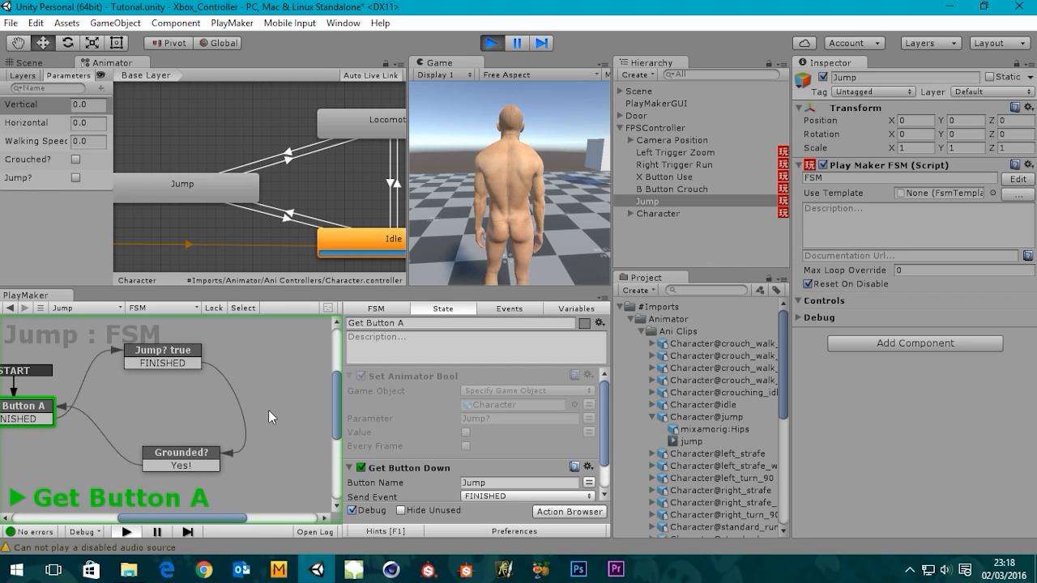
right_click(264, 378)
click(301, 388)
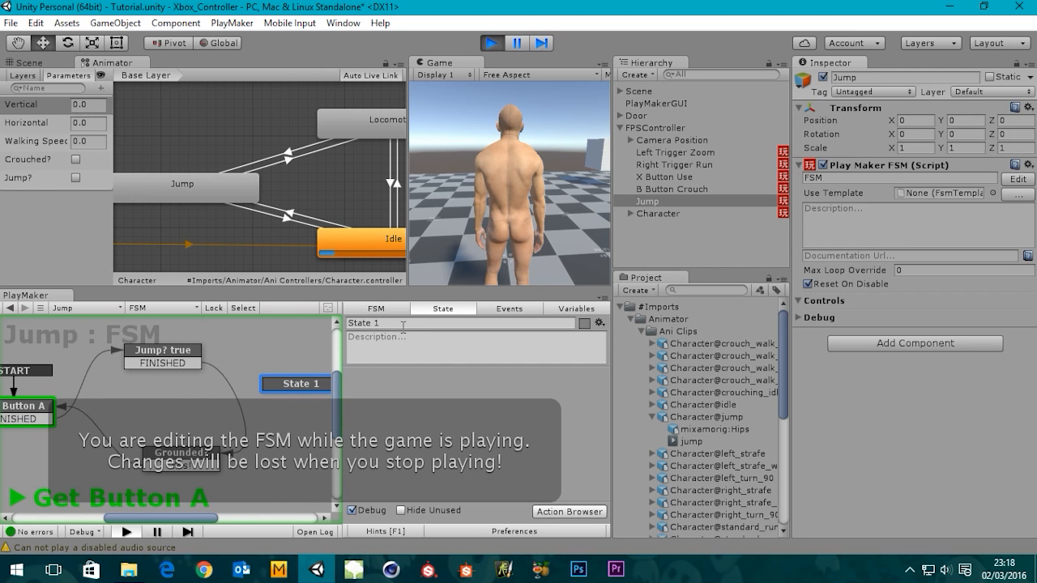
Stop the play test and add a state named "Wait" to the Jump FSM, beside "Jump? true" and "Grounded?"
click(492, 43)
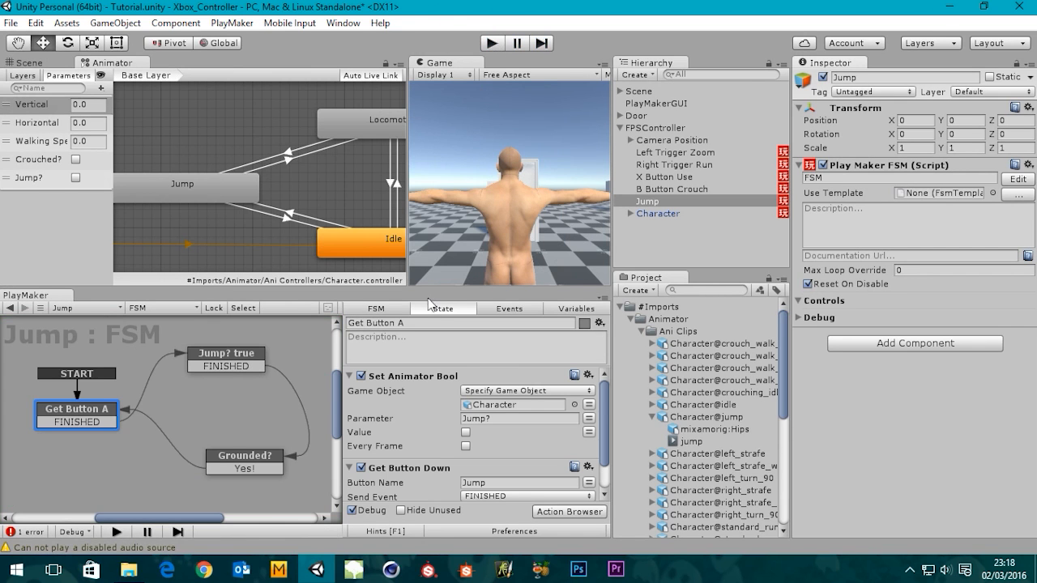
middle_drag(234, 406, 121, 405)
right_click(226, 389)
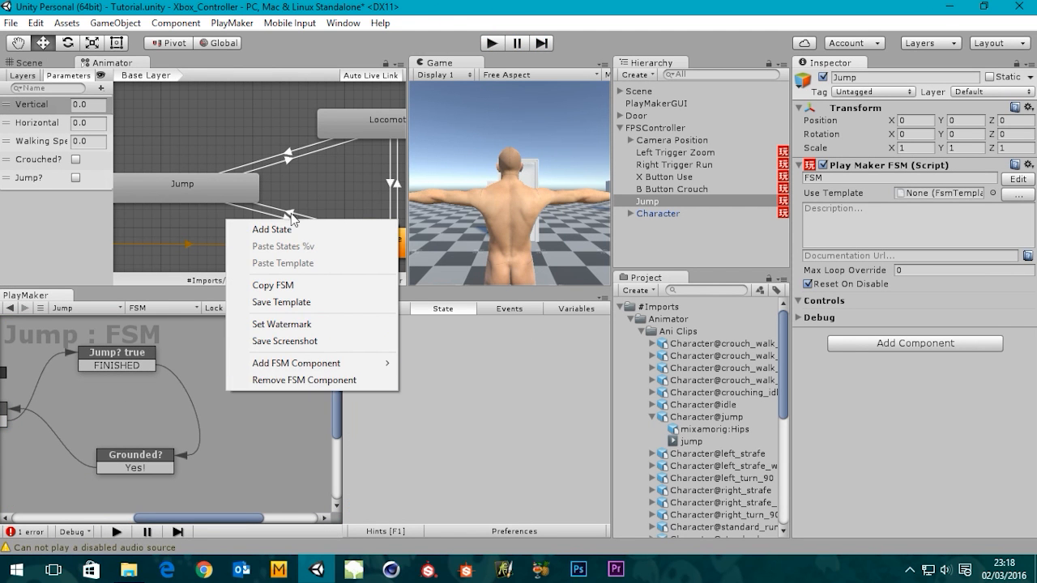
click(267, 227)
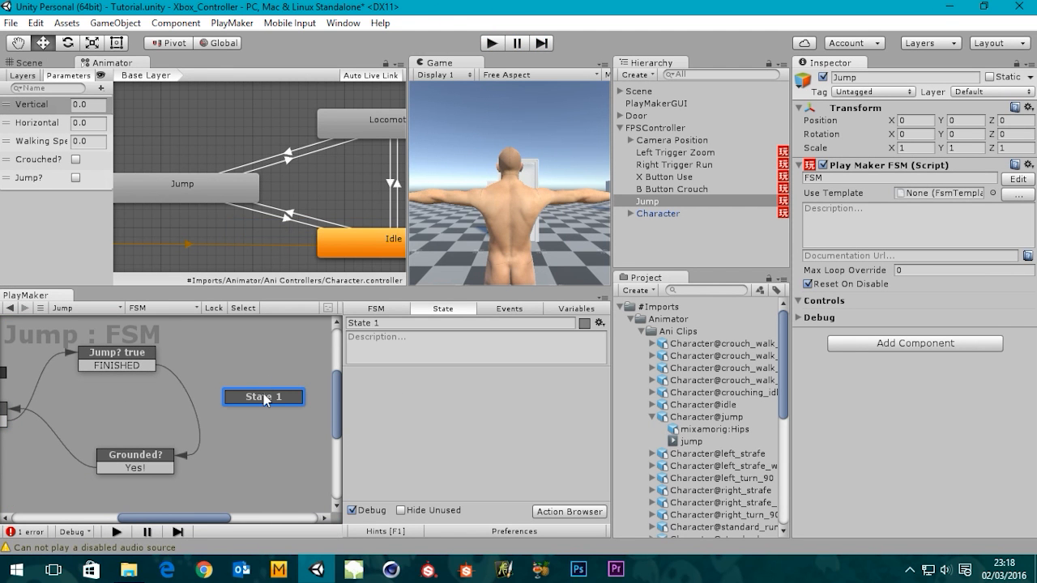
click(422, 322)
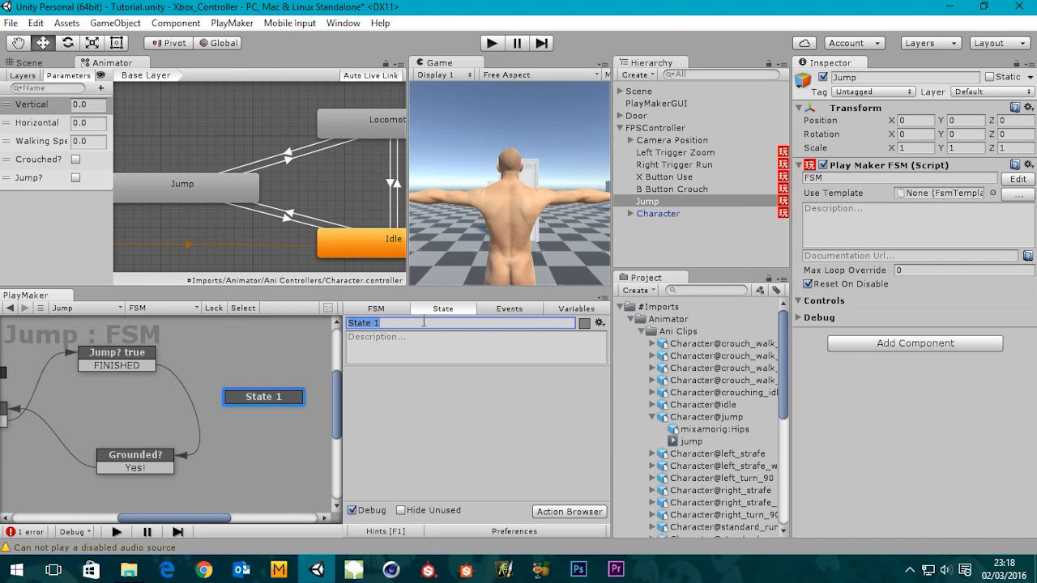
text(Wait)
Find the Wait action and add it to the "Wait" state with Time set to 1
click(569, 511)
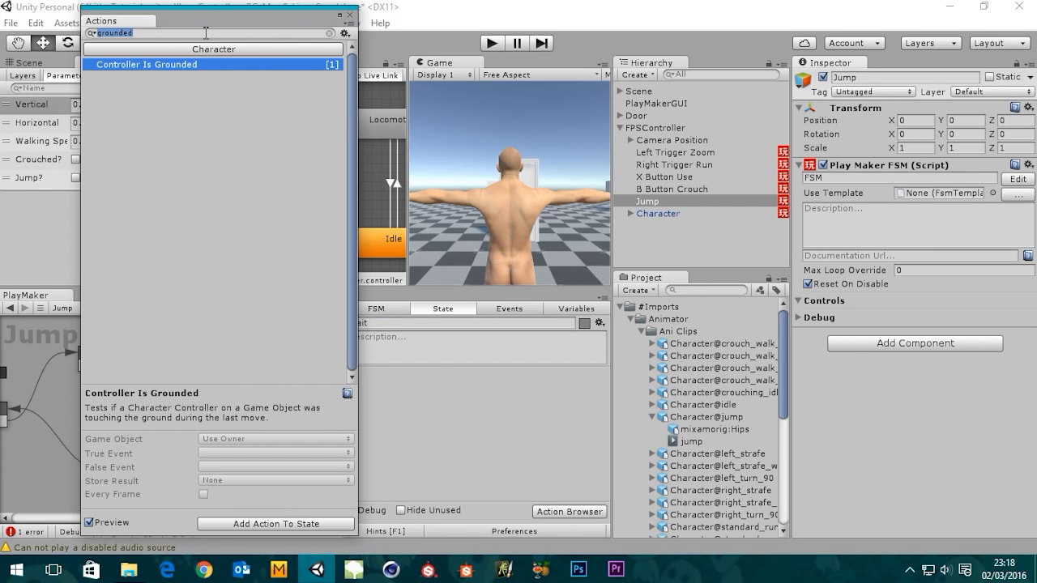
text(wait)
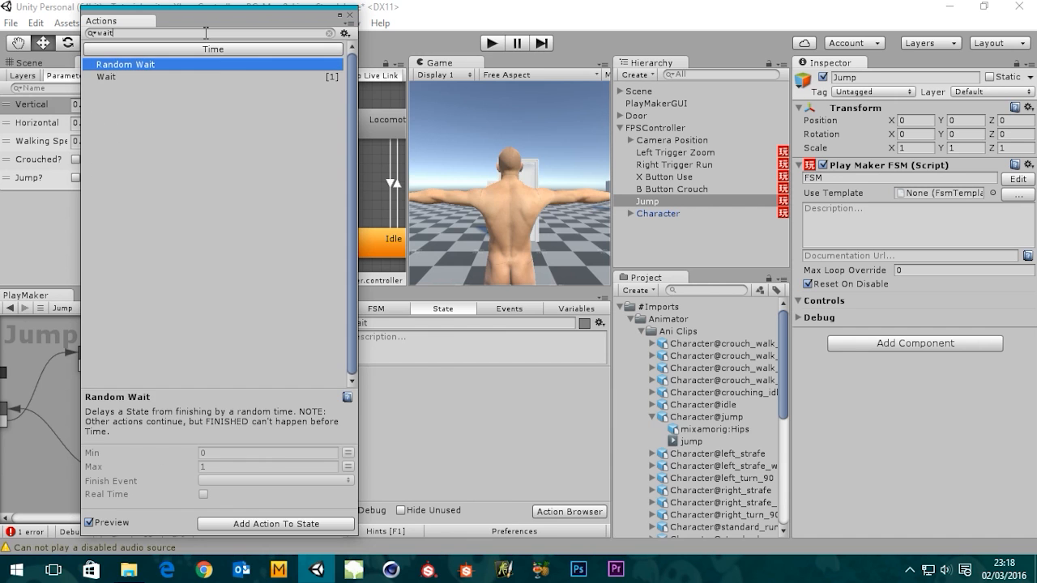
key(Down)
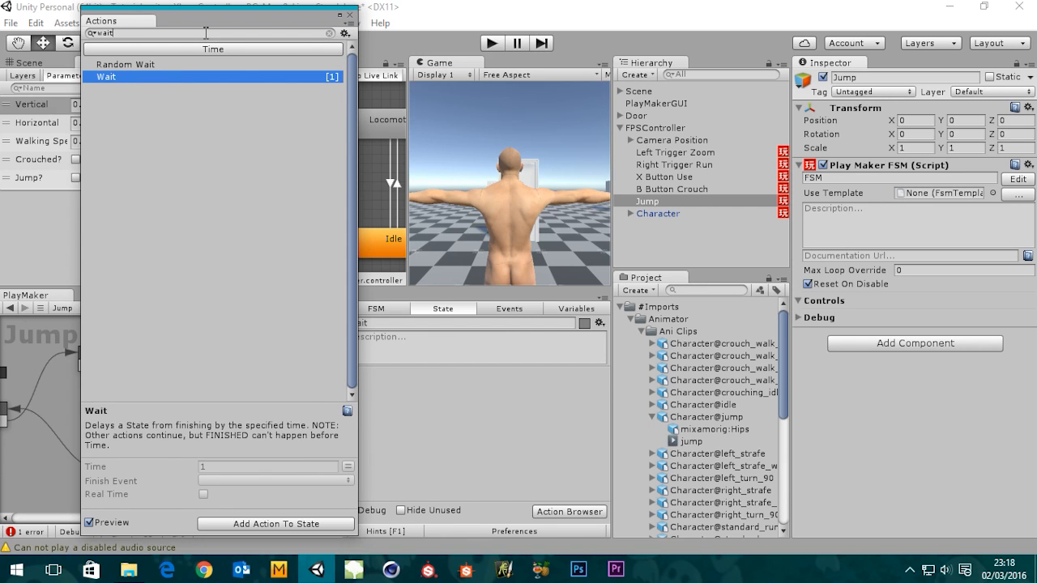
key(Return)
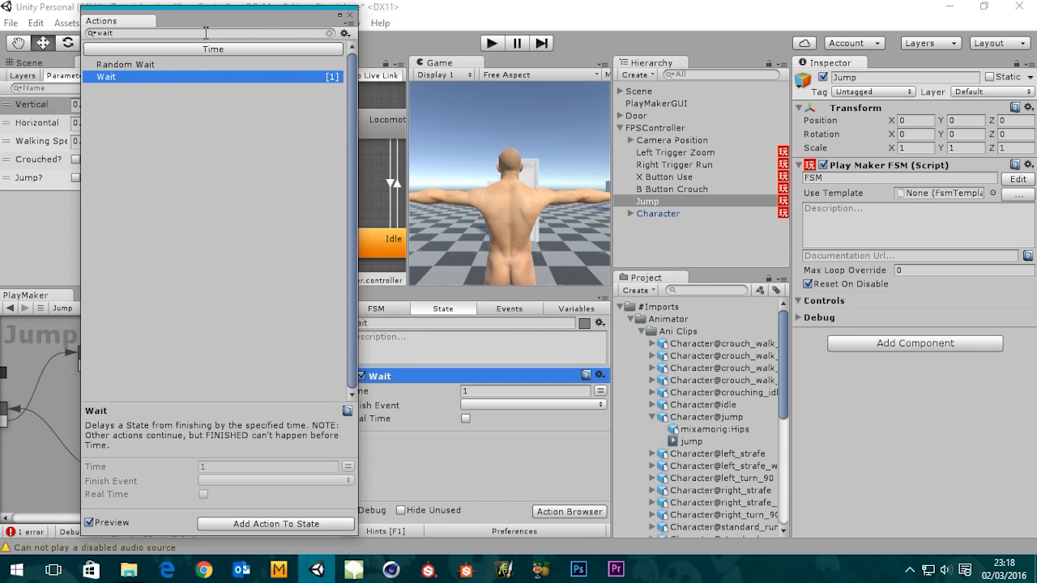
click(349, 14)
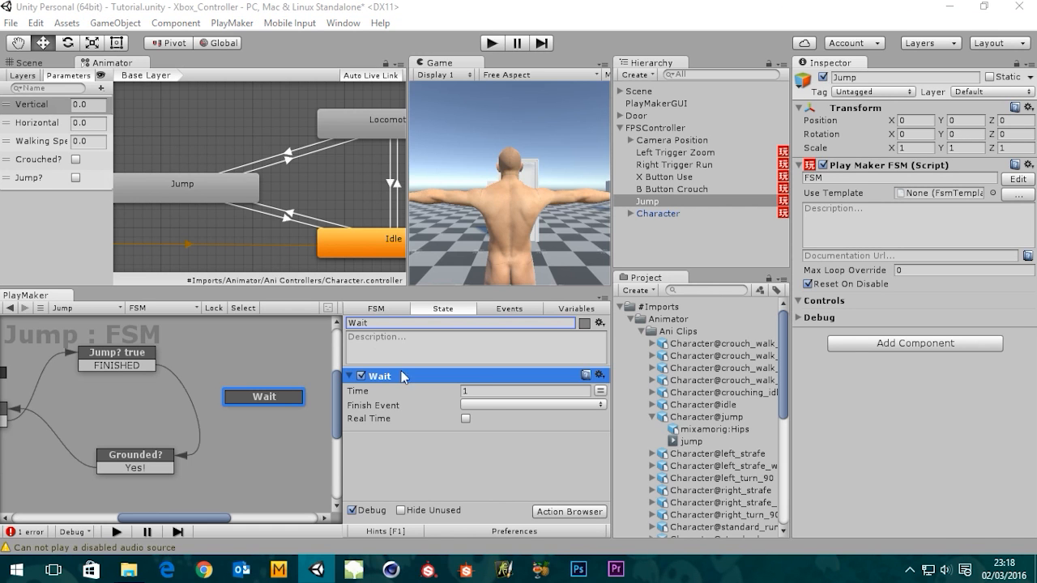
click(465, 392)
text(1)
Give "Wait" a FINISHED transition to "Grounded?" and reroute the FINISHED transition of "Jump? true" to "Wait"
right_click(270, 397)
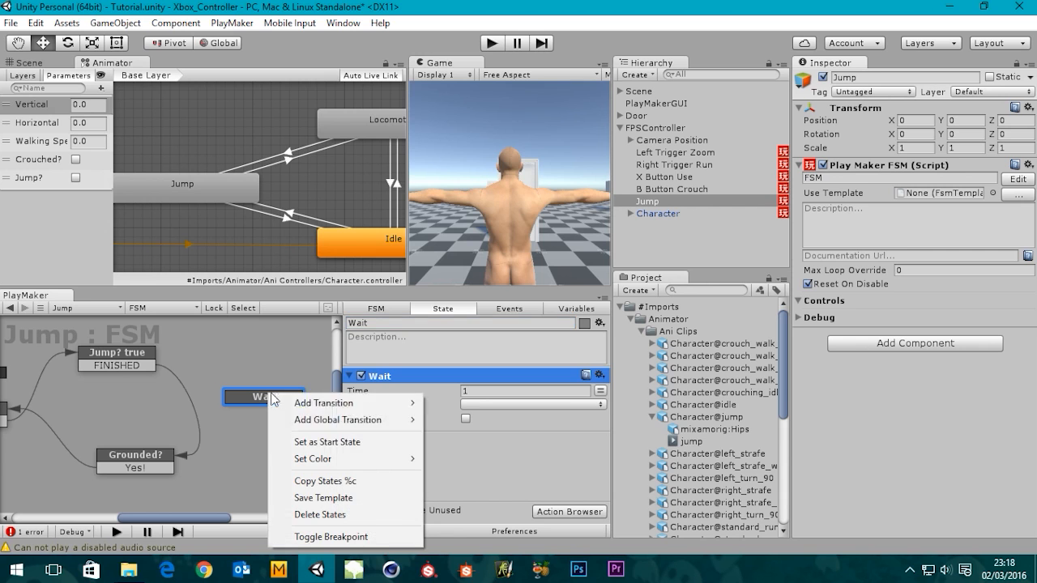
mouse_move(365, 403)
click(461, 404)
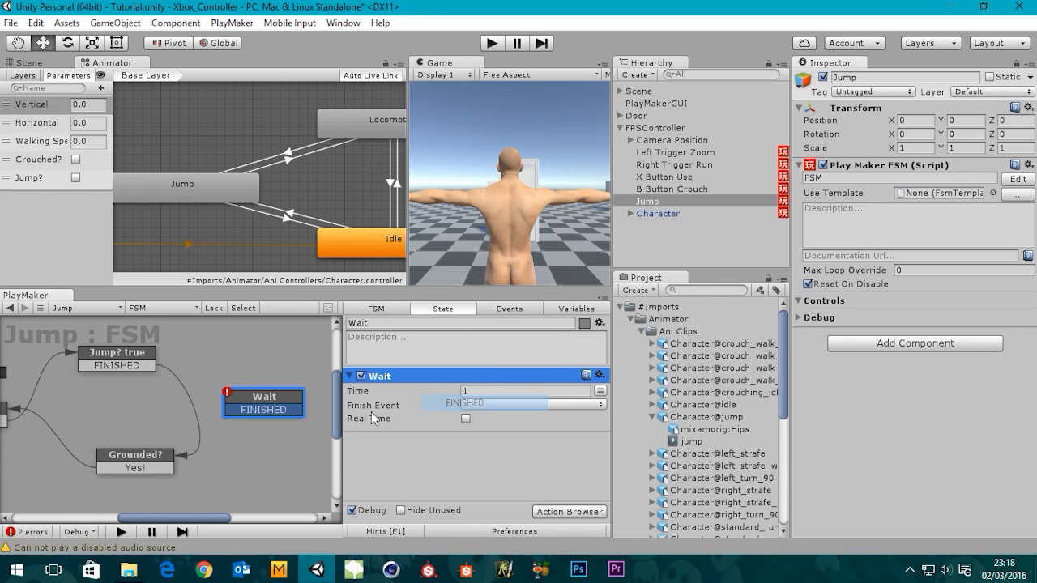
drag(229, 409, 205, 423)
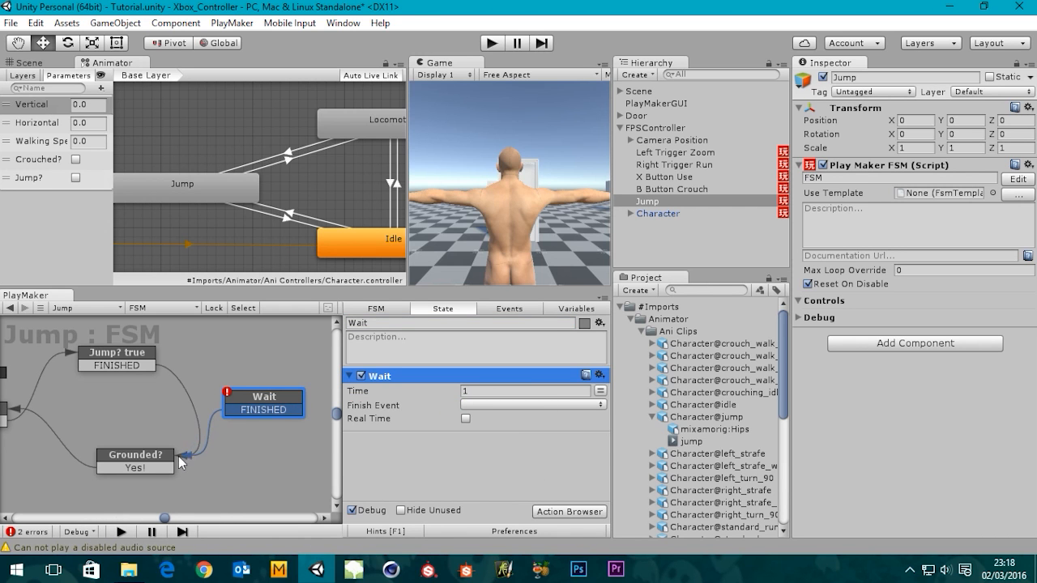
drag(179, 461, 175, 455)
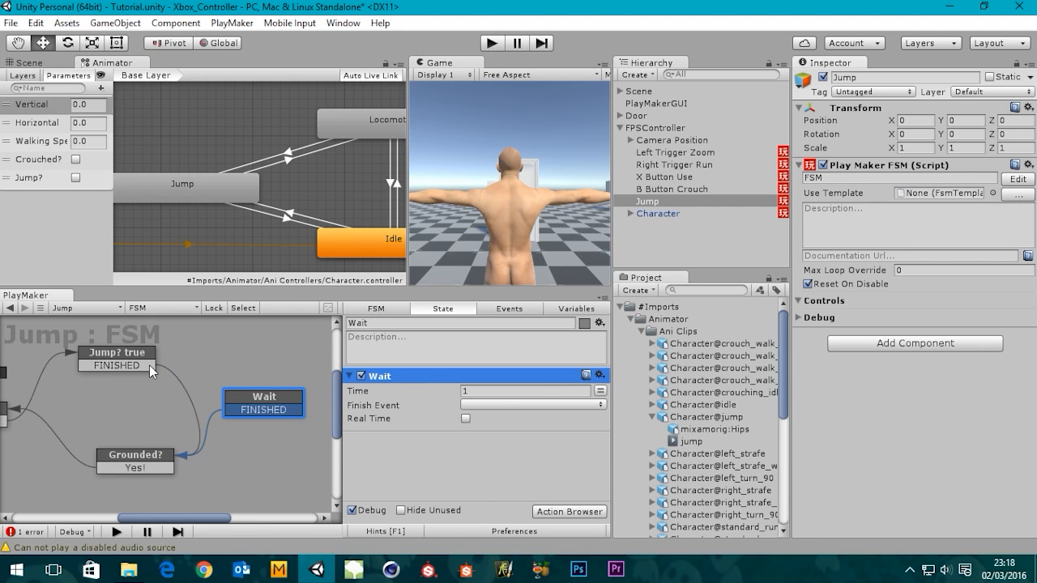
drag(149, 365, 239, 407)
click(239, 407)
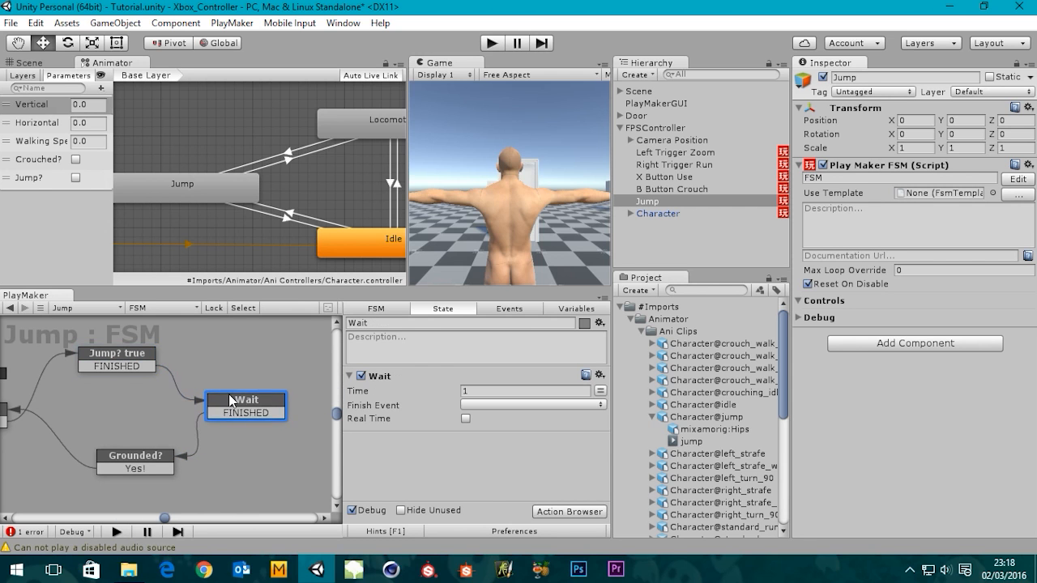
Set the Time of the "Wait" state's Wait action to 0.25
middle_drag(84, 411, 138, 409)
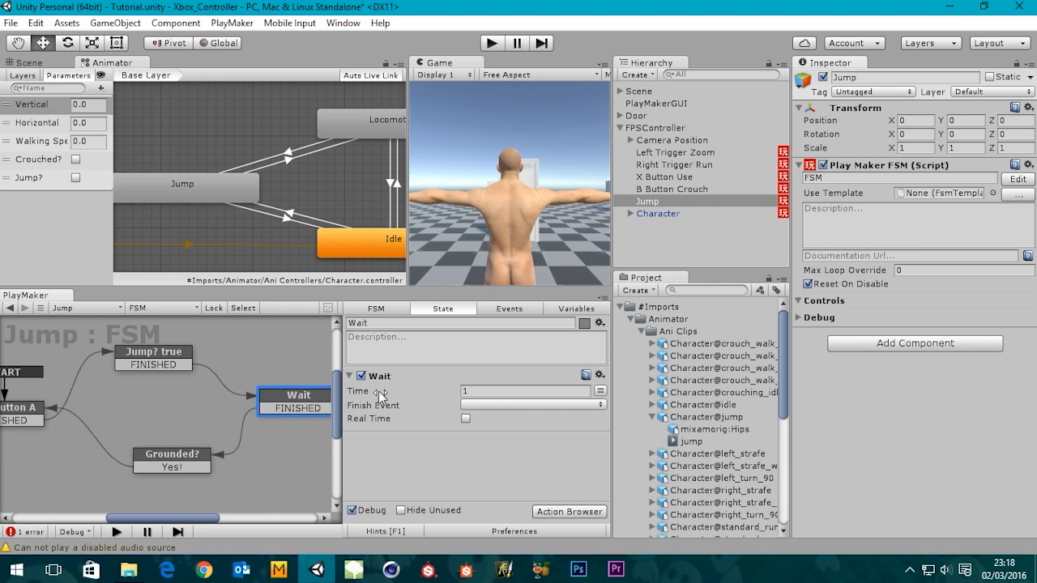
click(512, 389)
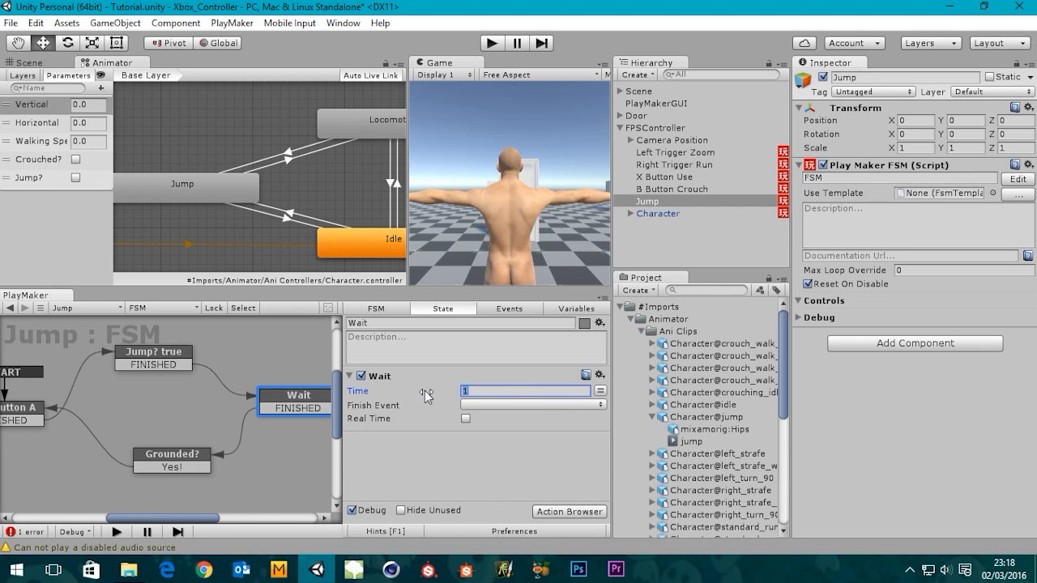
middle_drag(228, 373, 291, 394)
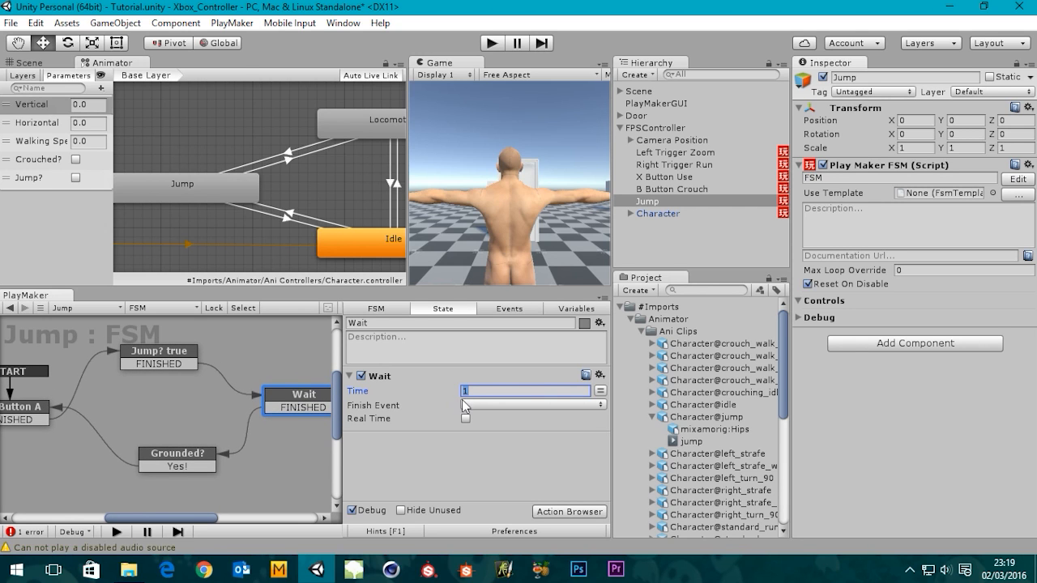
text(.25)
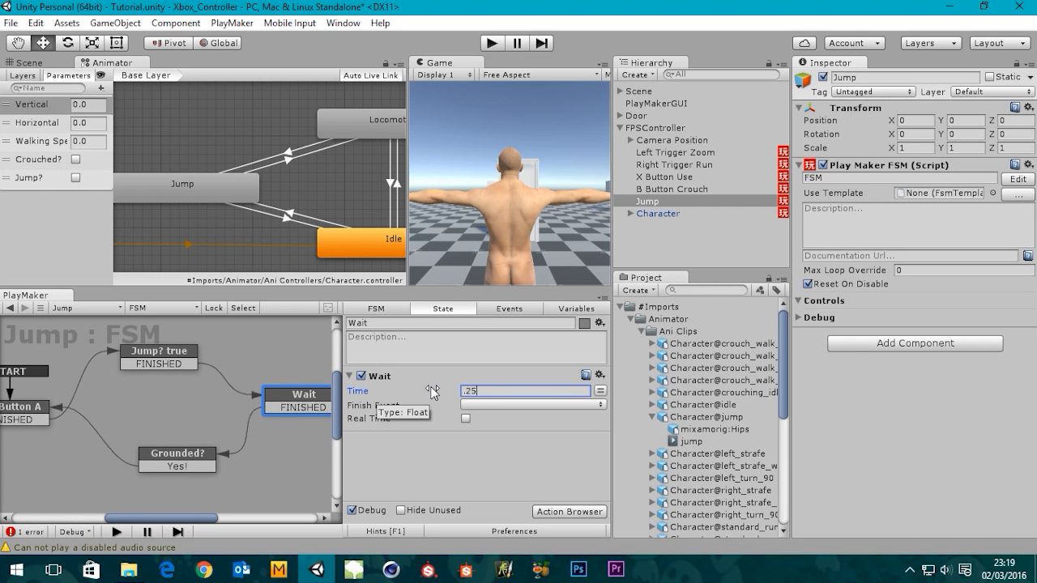
key(Return)
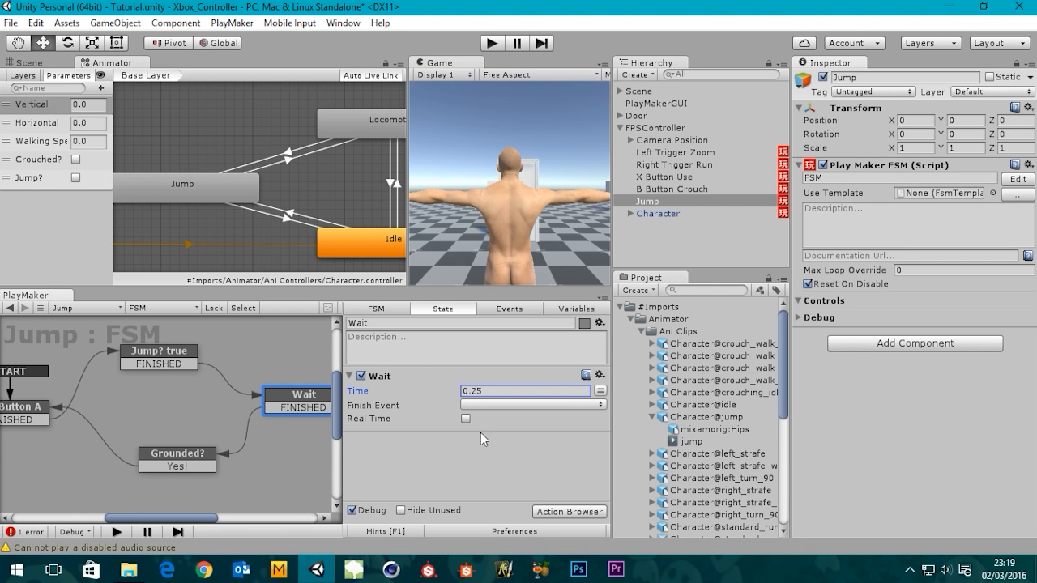
Review the actions of "Get Button A", "Jump? true", "Wait" and "Grounded?" in the order the Jump FSM runs them
middle_drag(161, 422, 191, 425)
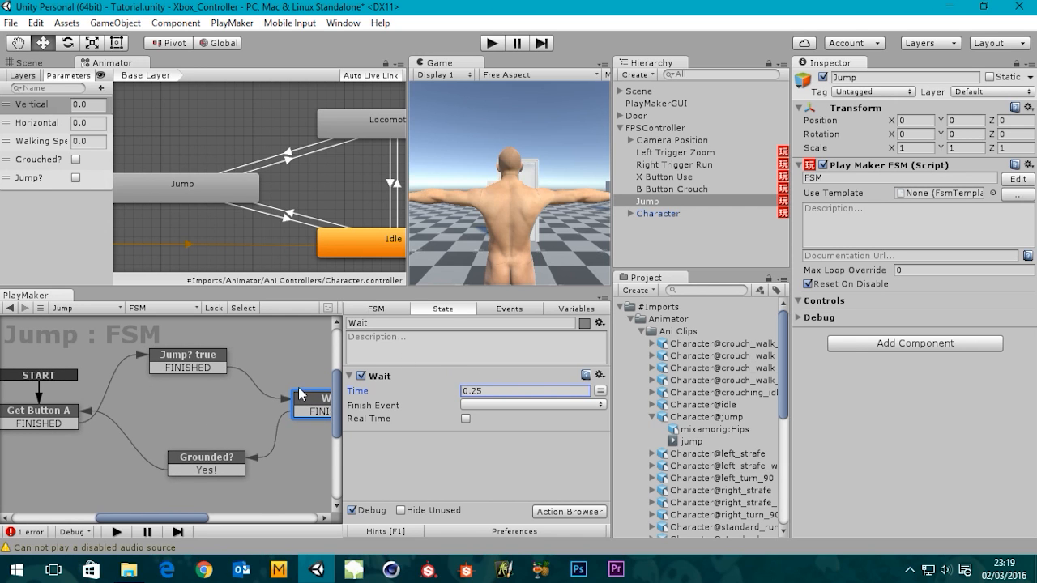
click(192, 365)
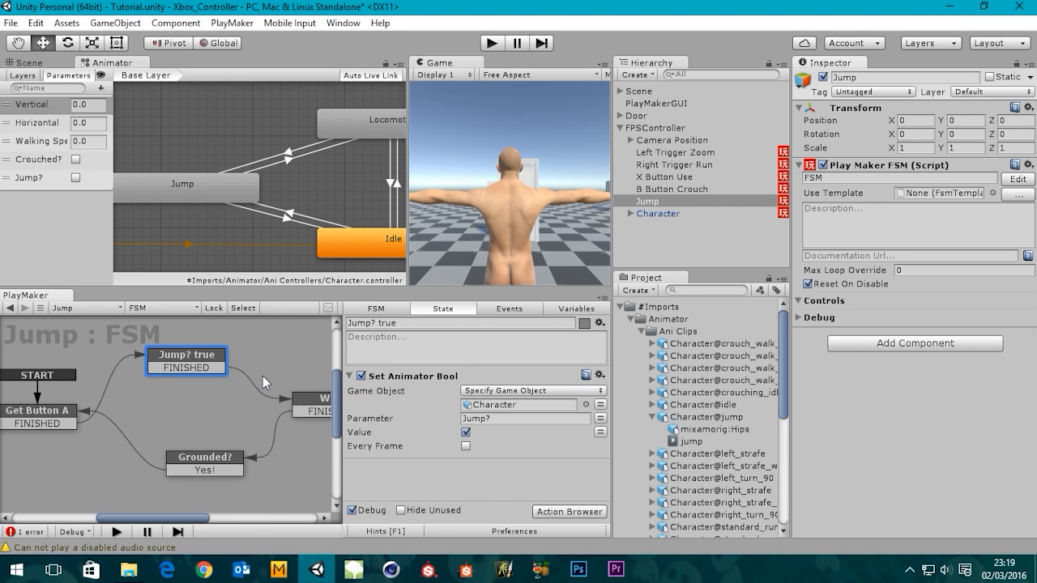
middle_drag(263, 375, 235, 365)
click(293, 400)
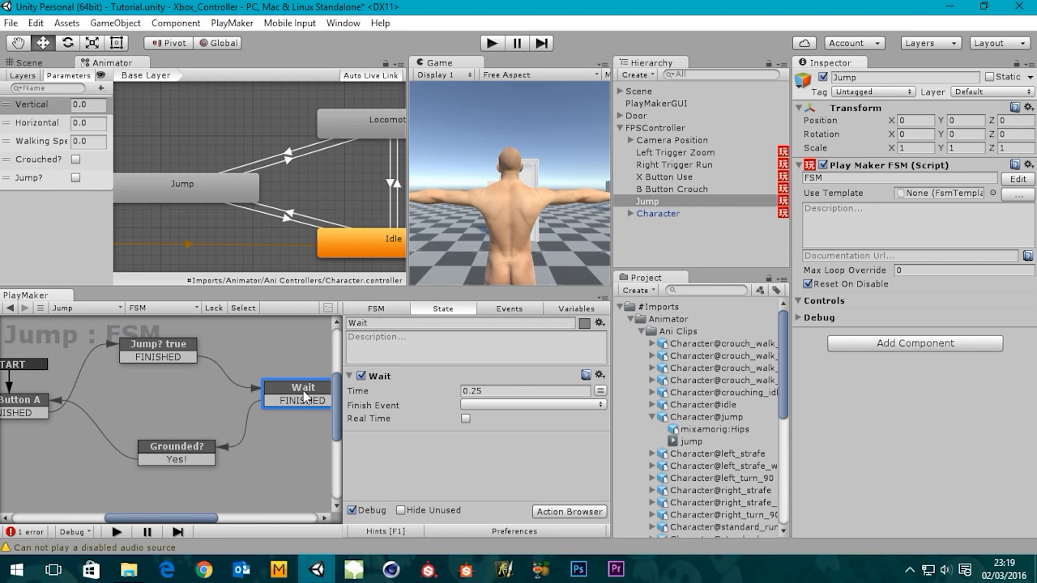
middle_drag(217, 411, 289, 413)
click(66, 405)
middle_drag(216, 377, 191, 366)
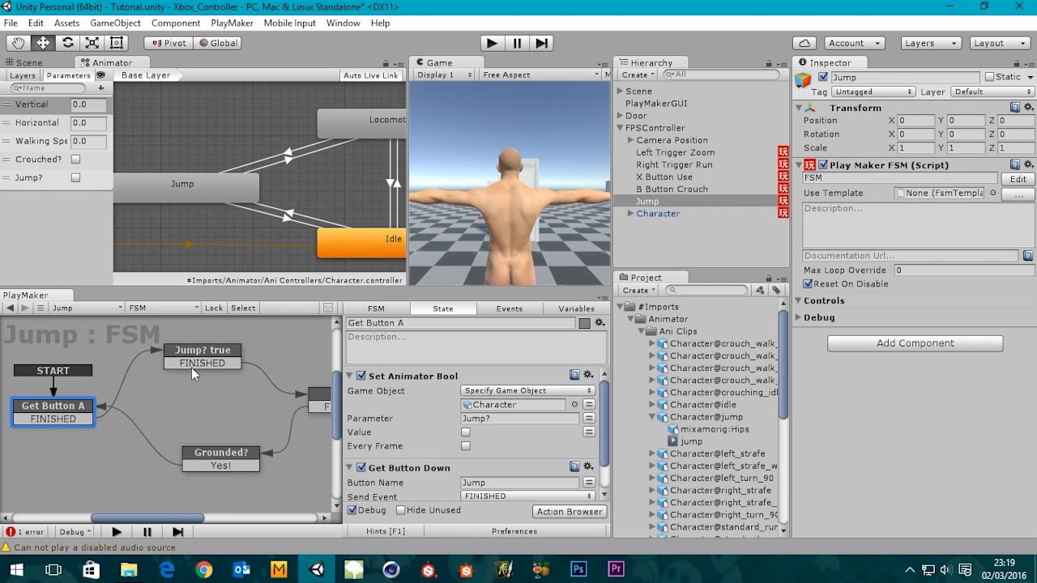
click(196, 353)
middle_drag(254, 391, 208, 389)
click(273, 375)
middle_drag(268, 423, 286, 390)
click(179, 420)
middle_drag(172, 381, 148, 379)
Play-test the character's jump with the Animator and Jump FSM in view, and stop the game
click(491, 45)
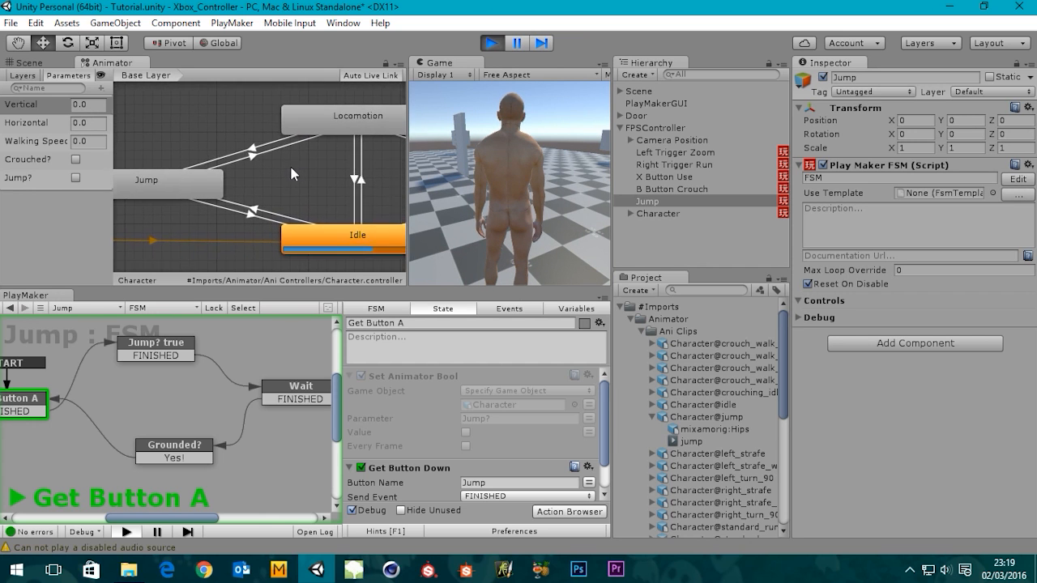
click(519, 181)
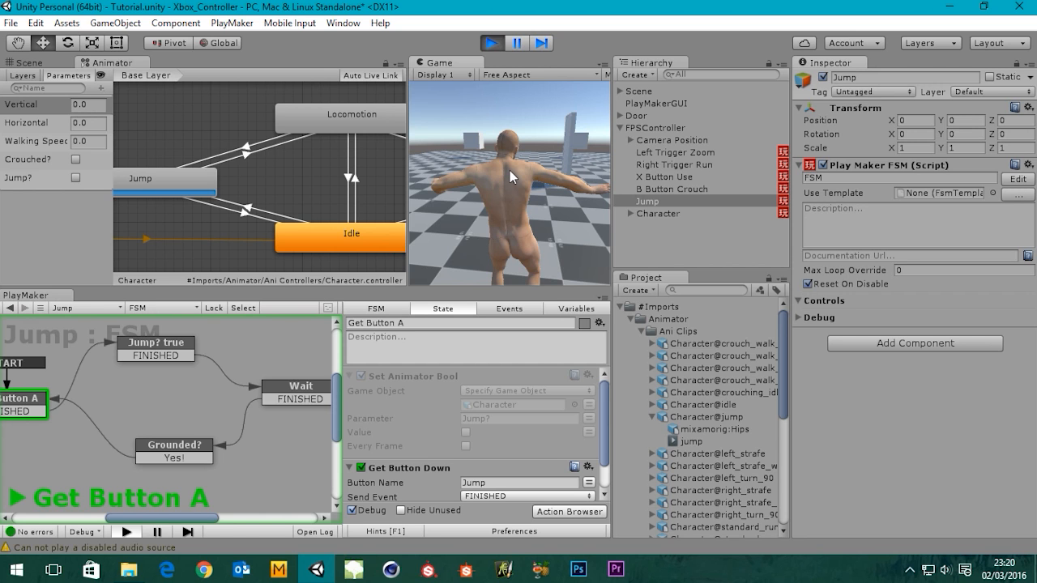
click(491, 43)
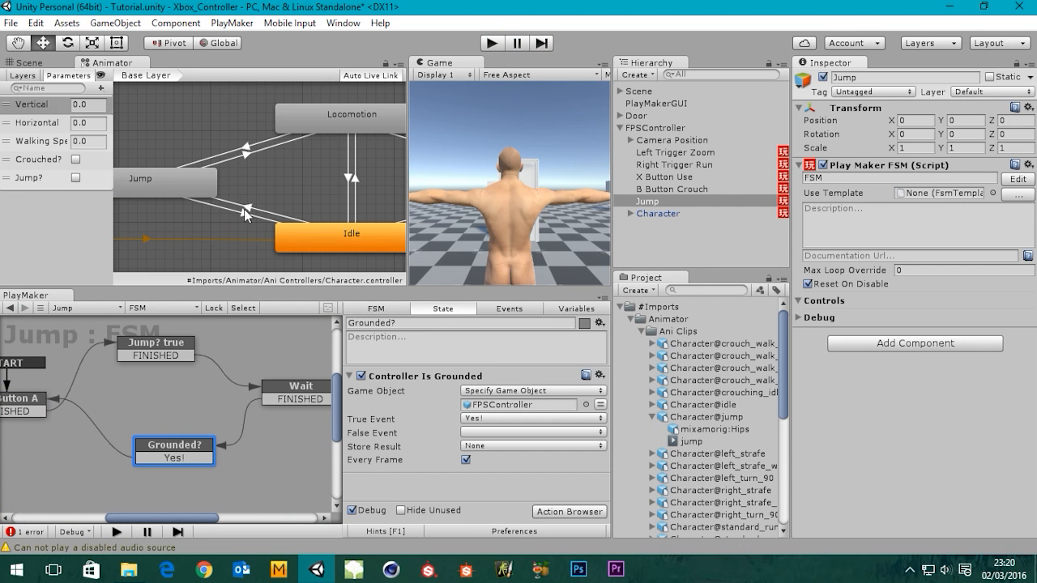
Change the Walking Speed condition of the Jump -> Idle transition to Less, and check the conditions of Idle -> Jump
drag(407, 204, 456, 207)
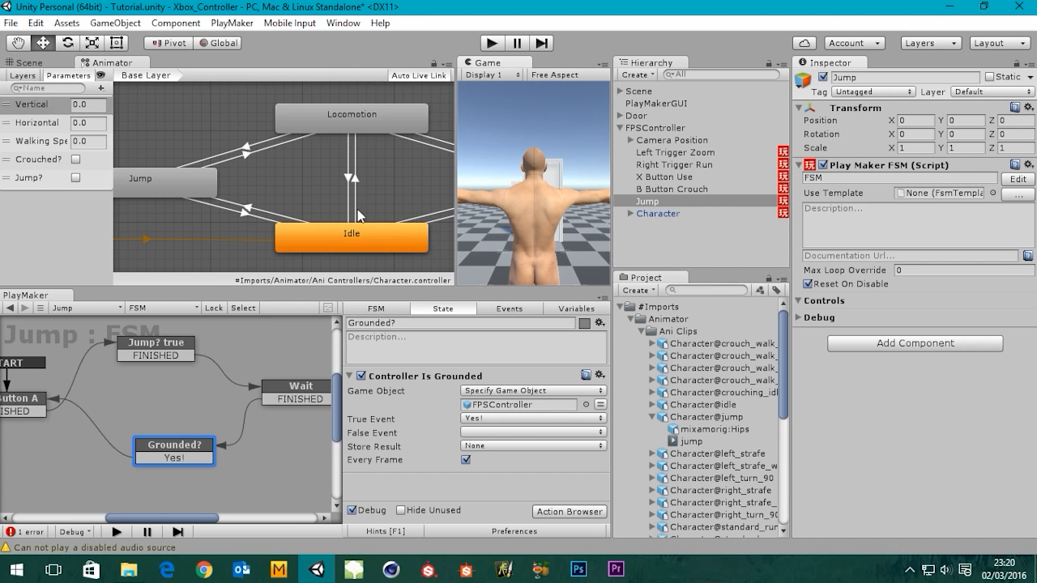
middle_drag(357, 210, 392, 216)
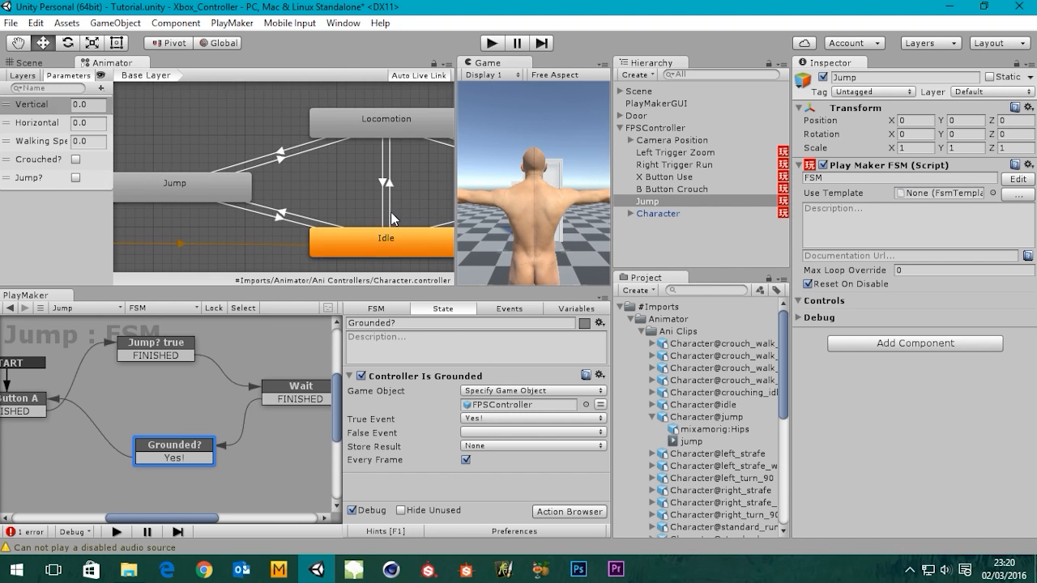
click(277, 217)
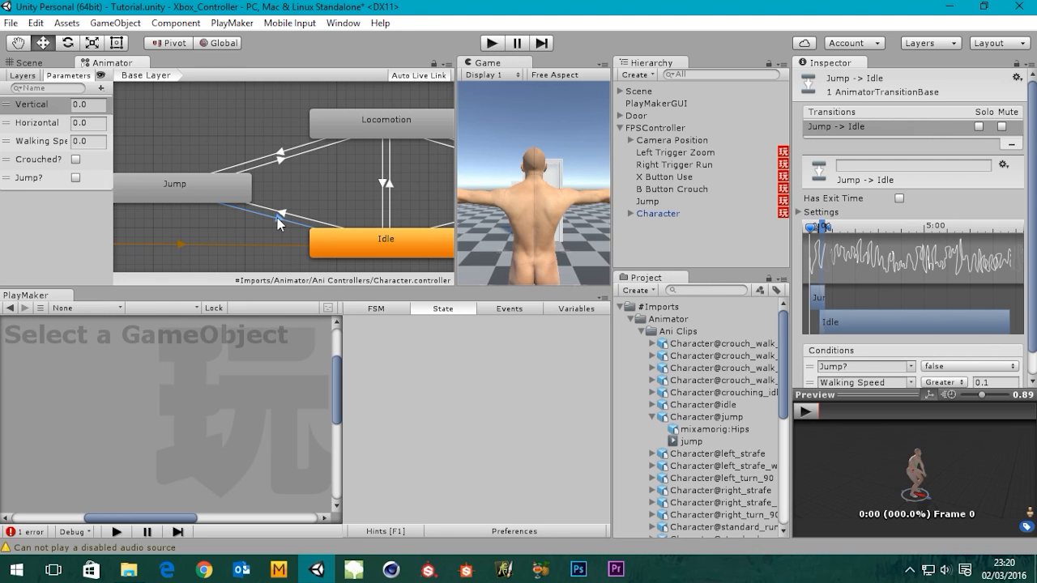
drag(861, 394, 867, 421)
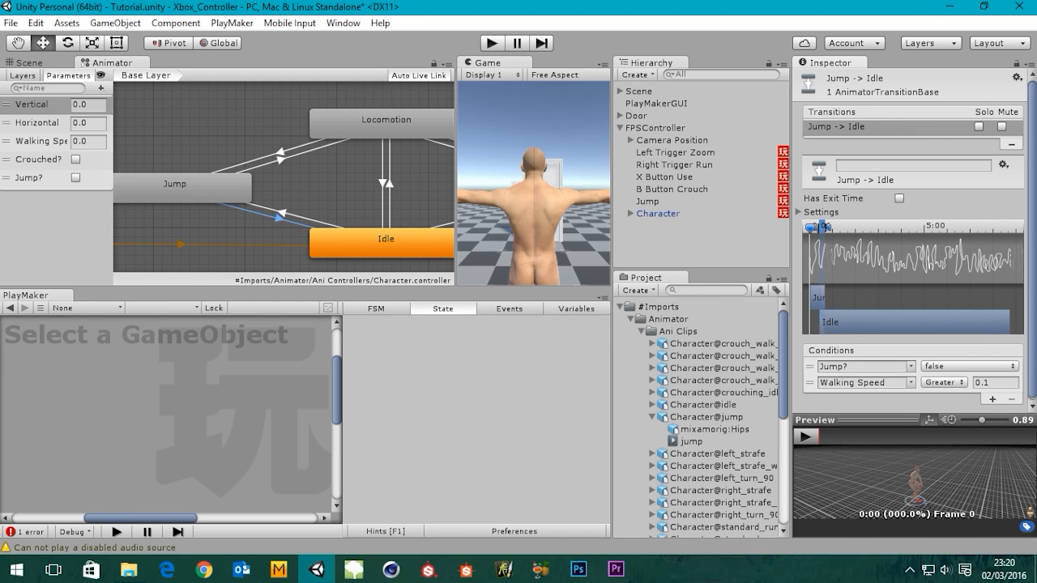
click(941, 390)
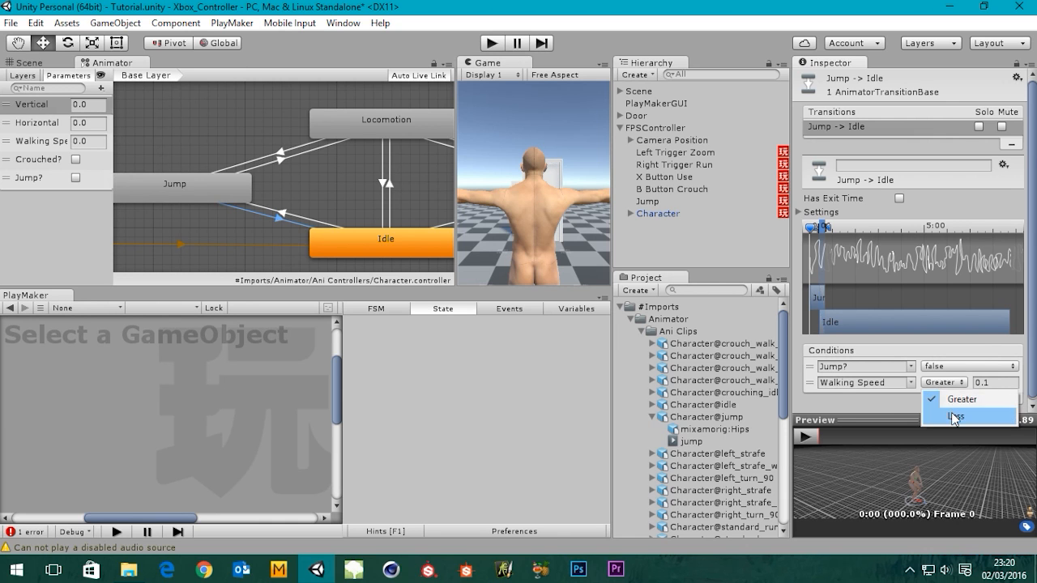
click(953, 415)
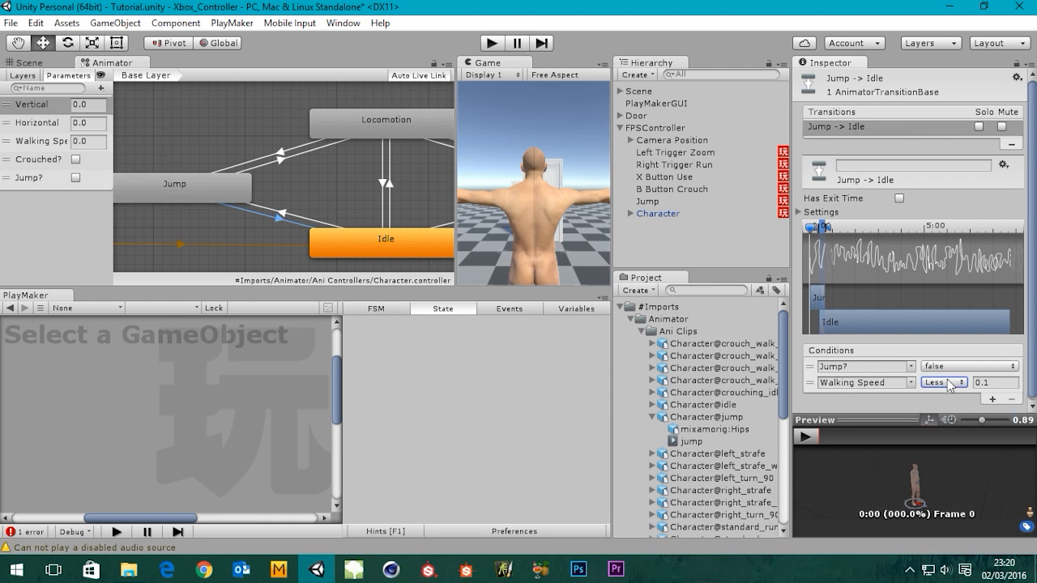
click(281, 217)
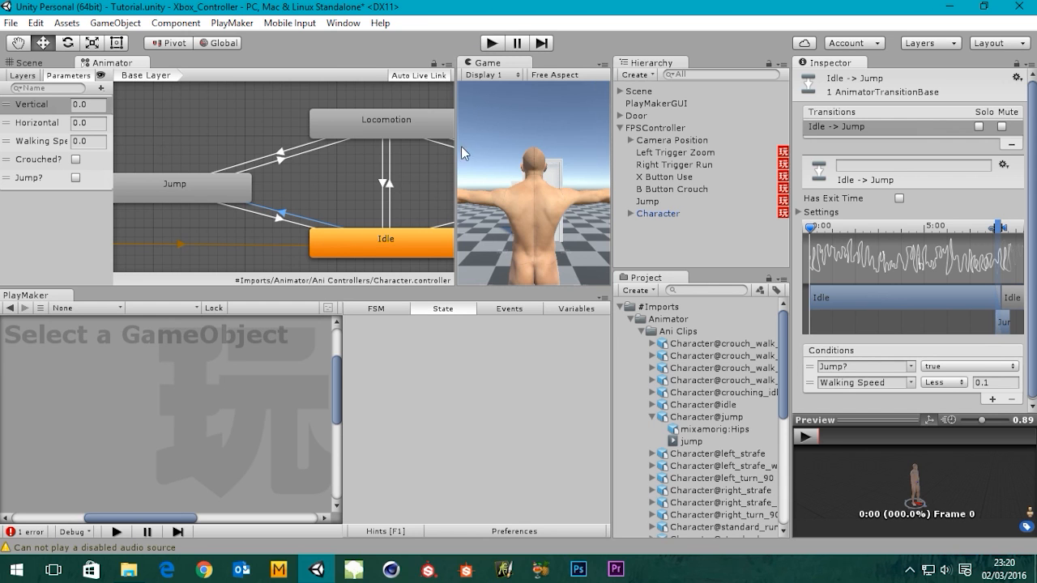
Widen the Game view, play-test the character's jump with the Animator in view, and stop the game
drag(456, 145, 393, 146)
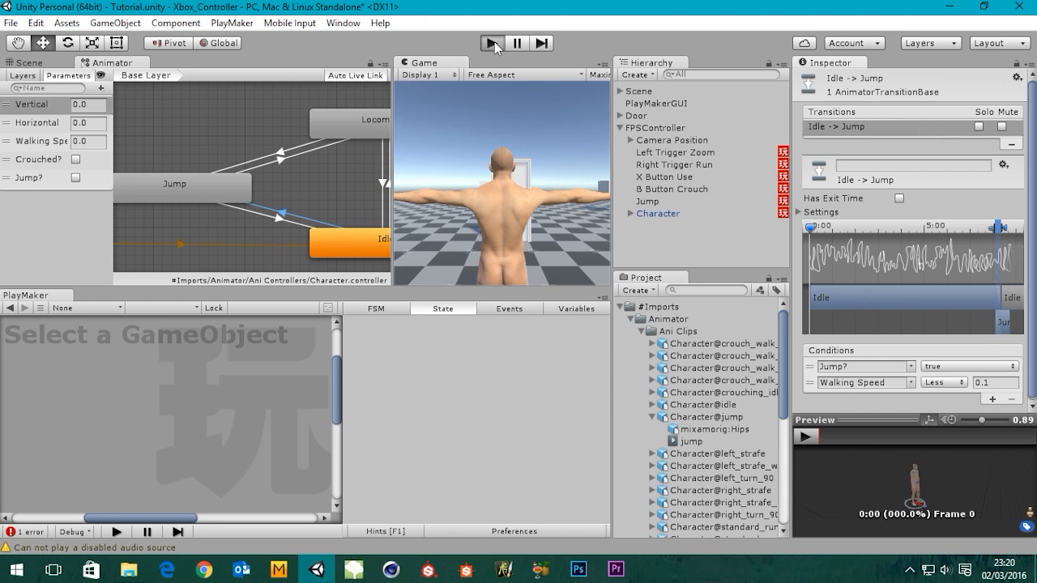
click(492, 44)
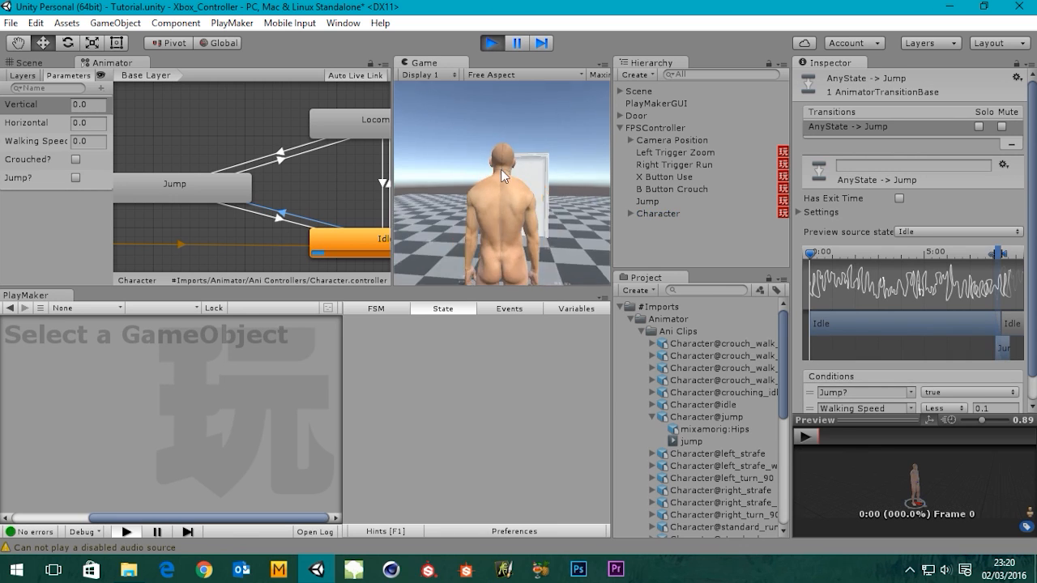
key(space)
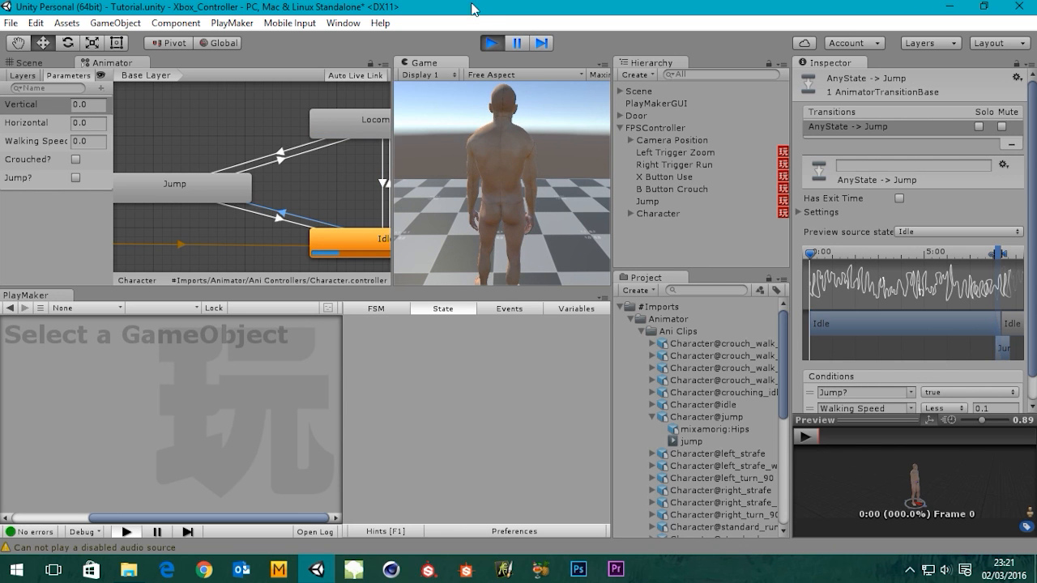
click(492, 44)
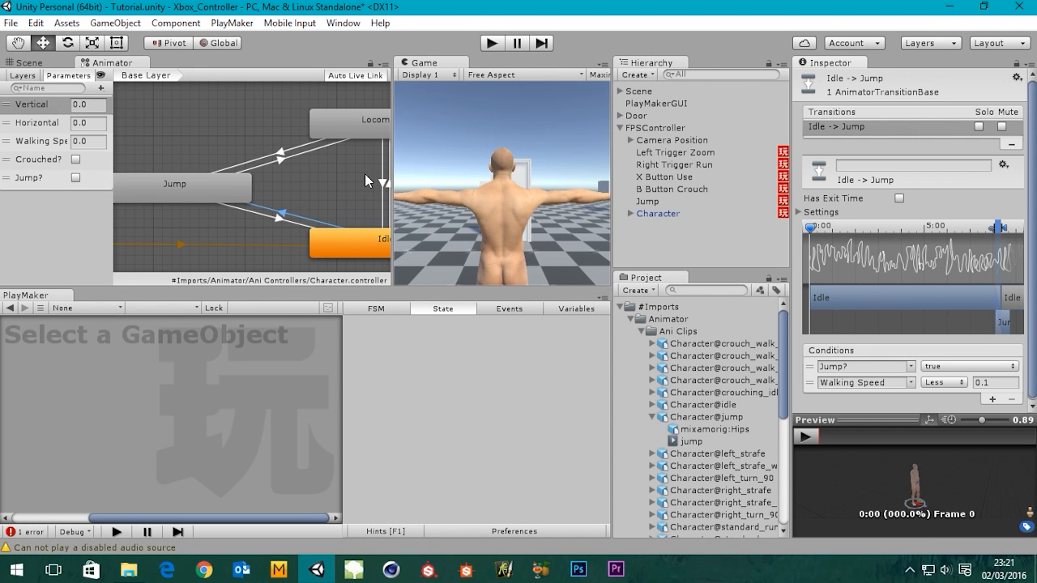
Check the conditions of the Idle -> Locomotion and Locomotion -> Idle transitions in the Animator
middle_drag(364, 173, 318, 164)
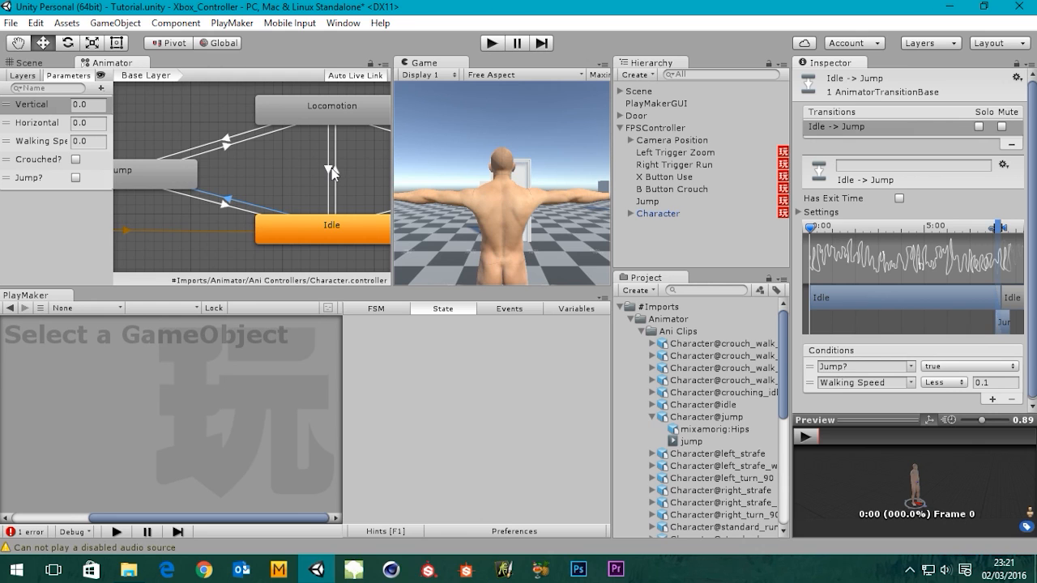
click(326, 170)
click(334, 172)
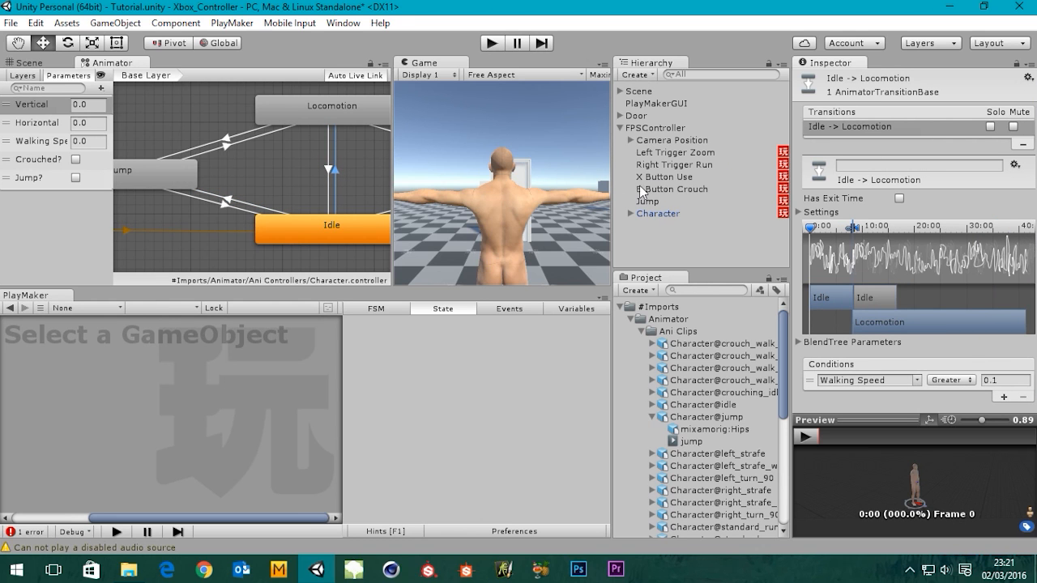
click(327, 167)
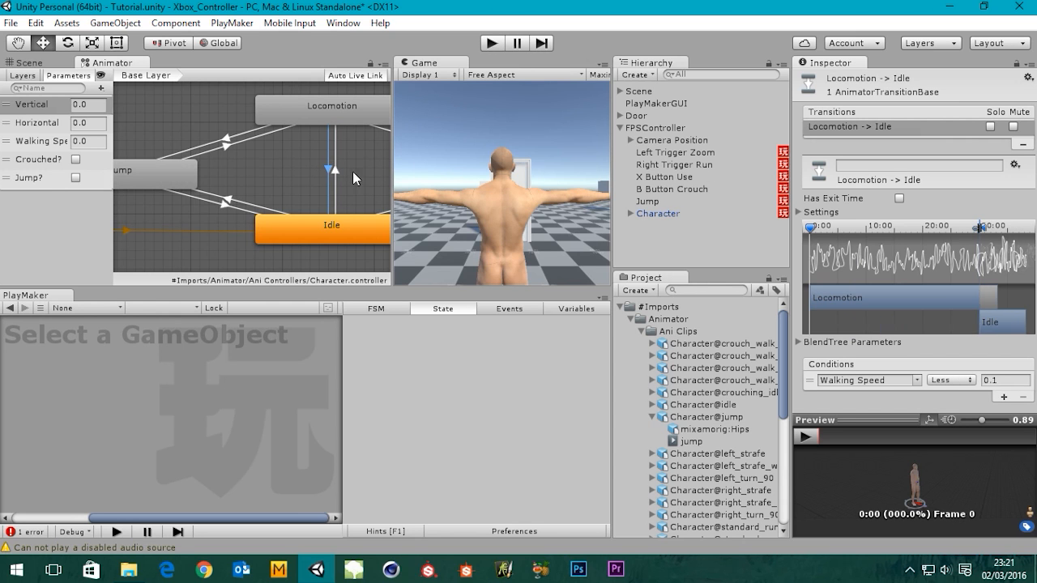
Review the actions of "Yes I'm Crouched", "Listener", "0 Float Right Trigger" and "Am i crouched?" in the Right Trigger Run FSM
click(671, 165)
middle_drag(208, 452, 136, 392)
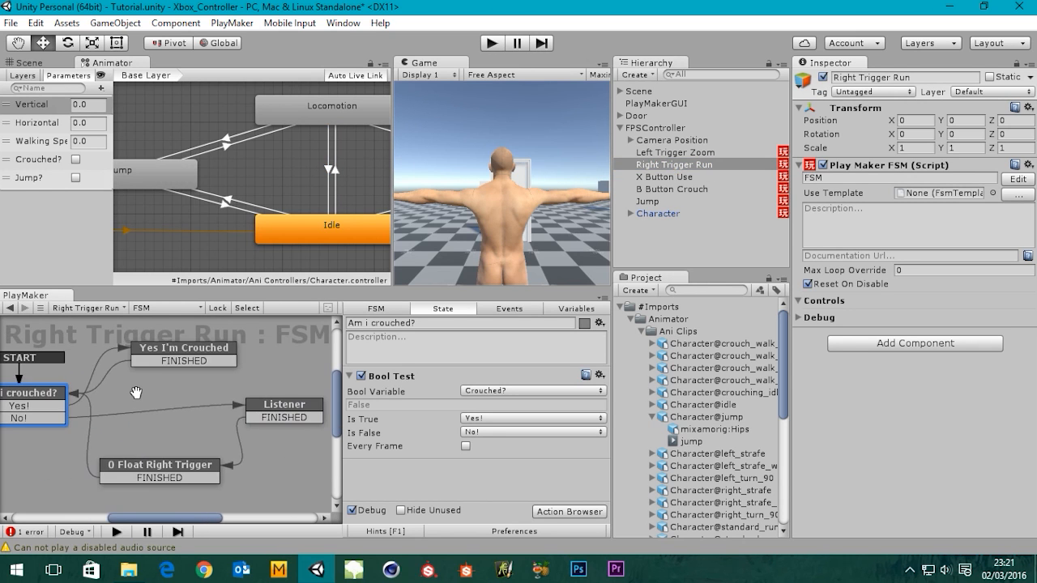
click(193, 350)
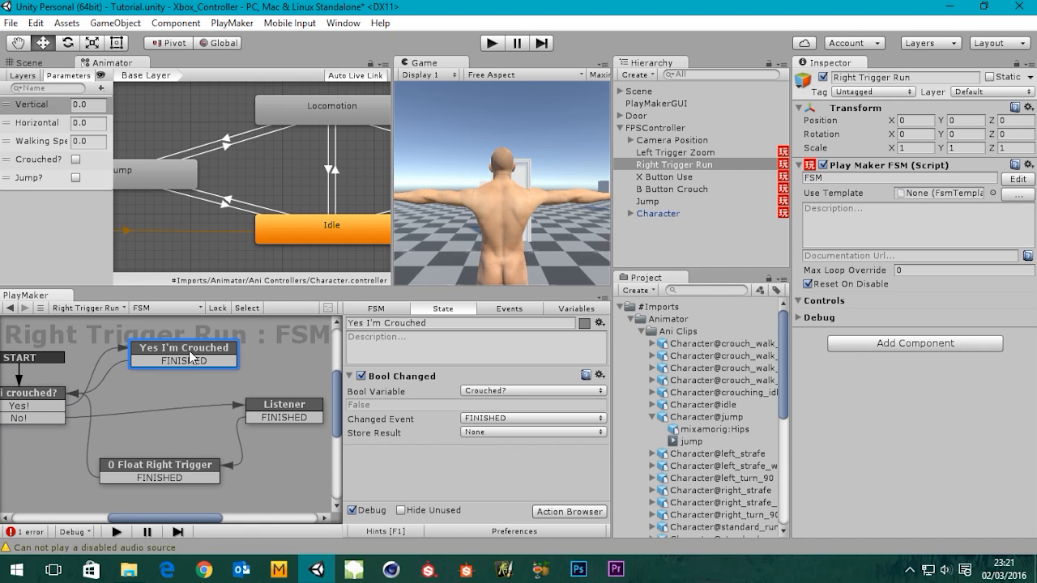
click(282, 407)
scroll(600, 415, down, 3)
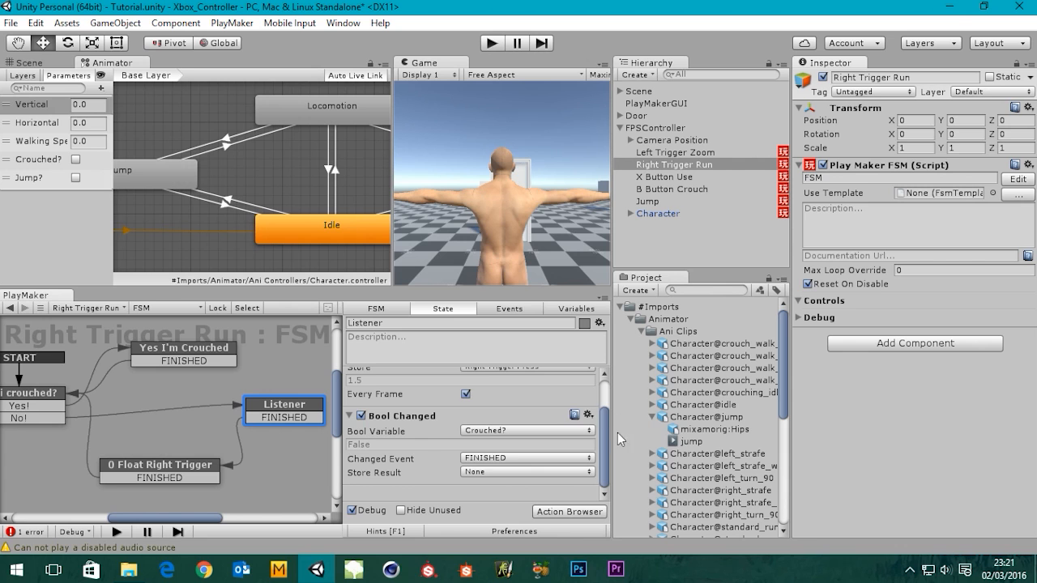
drag(603, 441, 603, 415)
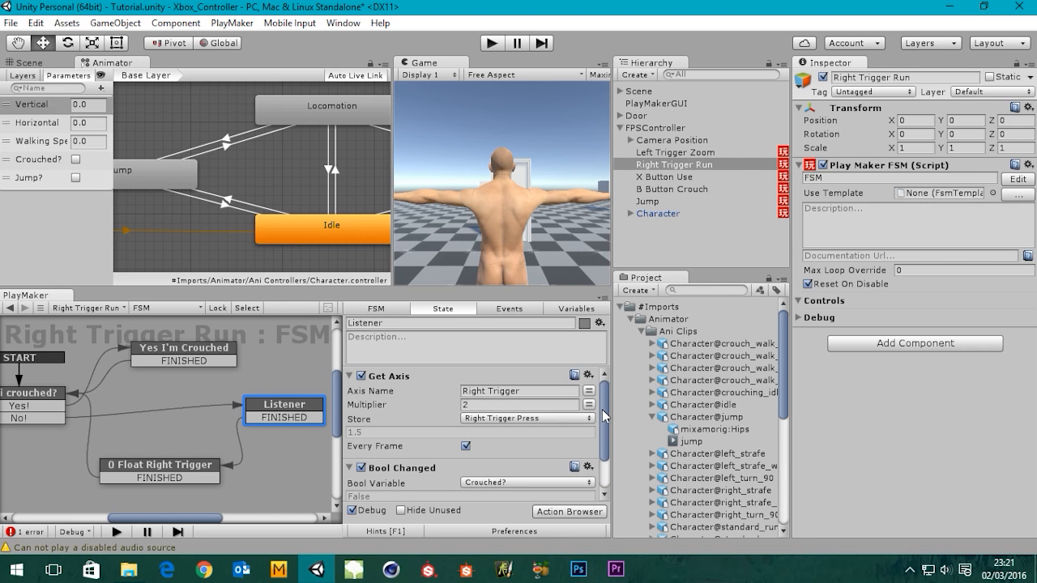
click(150, 468)
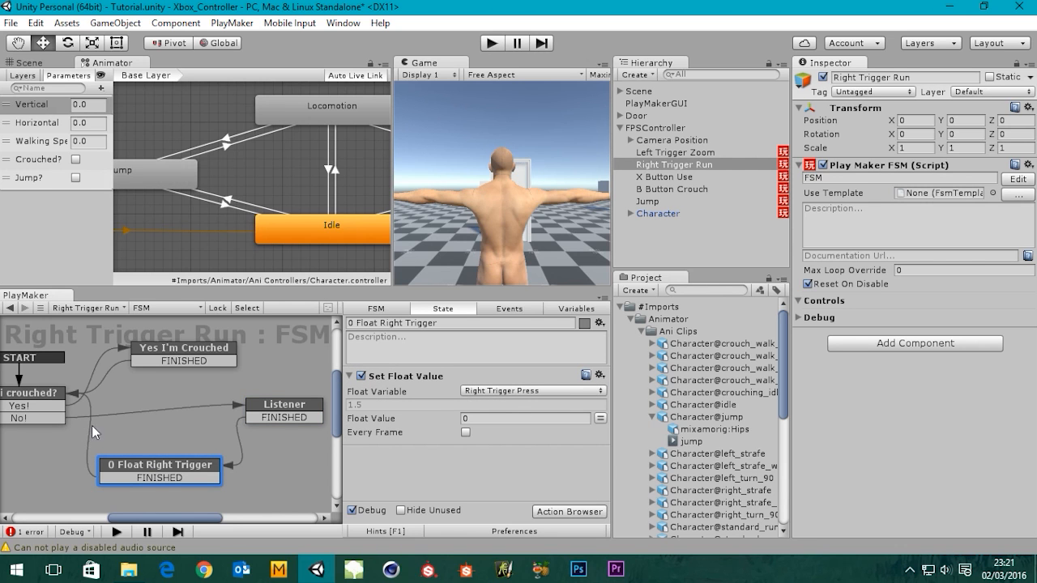
middle_drag(93, 432, 183, 425)
click(109, 389)
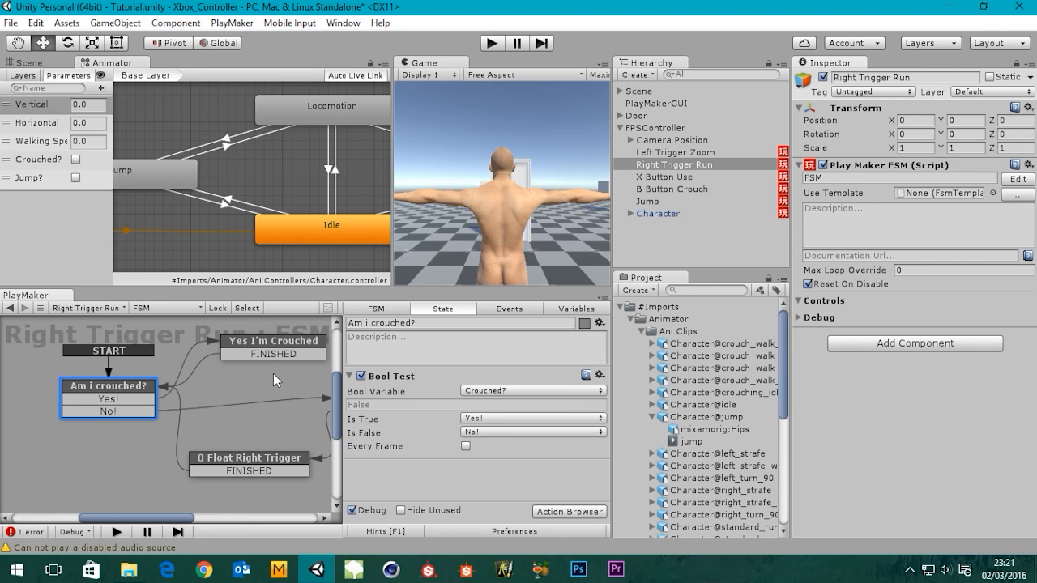
mouse_move(273, 373)
middle_down()
mouse_move(250, 377)
mouse_move(277, 374)
middle_up()
Review the Set Animator Float actions in the Character's Forwards Backwards and Strafe FSMs
click(652, 214)
drag(605, 405, 603, 458)
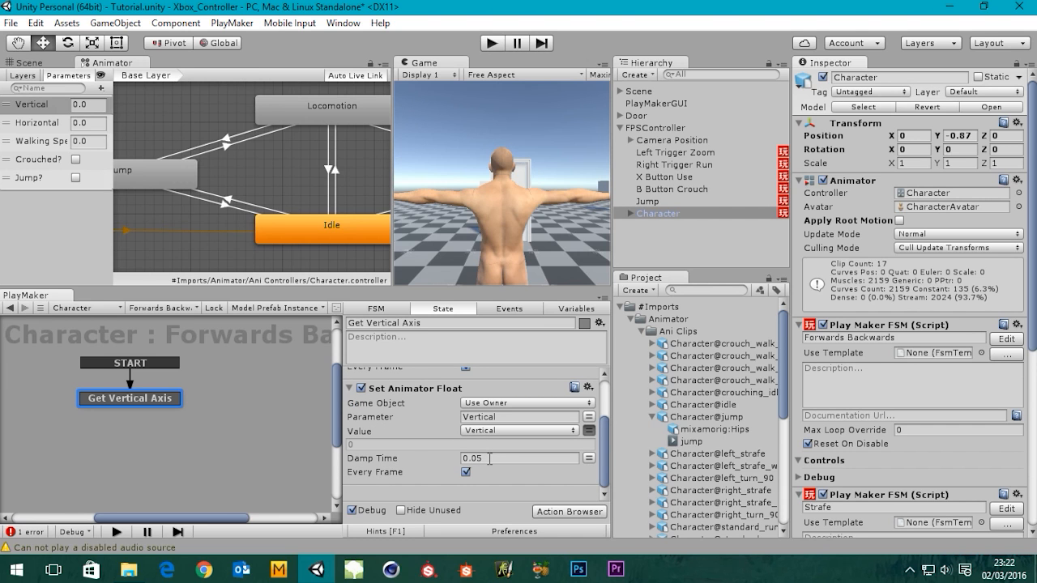
click(167, 308)
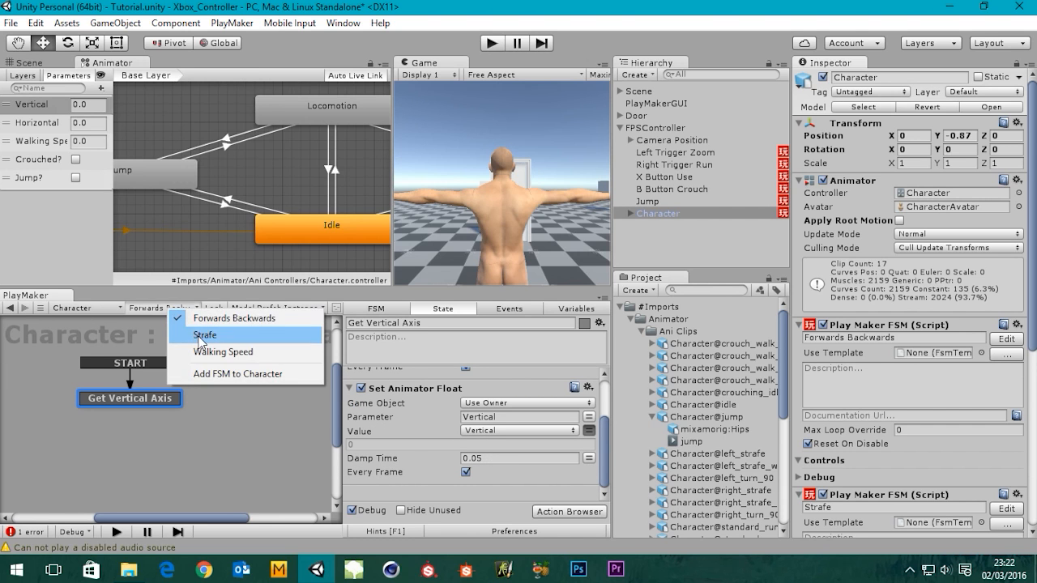
click(194, 335)
Review the "Listener" state's Get Axis Vector and Float Add actions in the Character's Walking Speed FSM
click(135, 309)
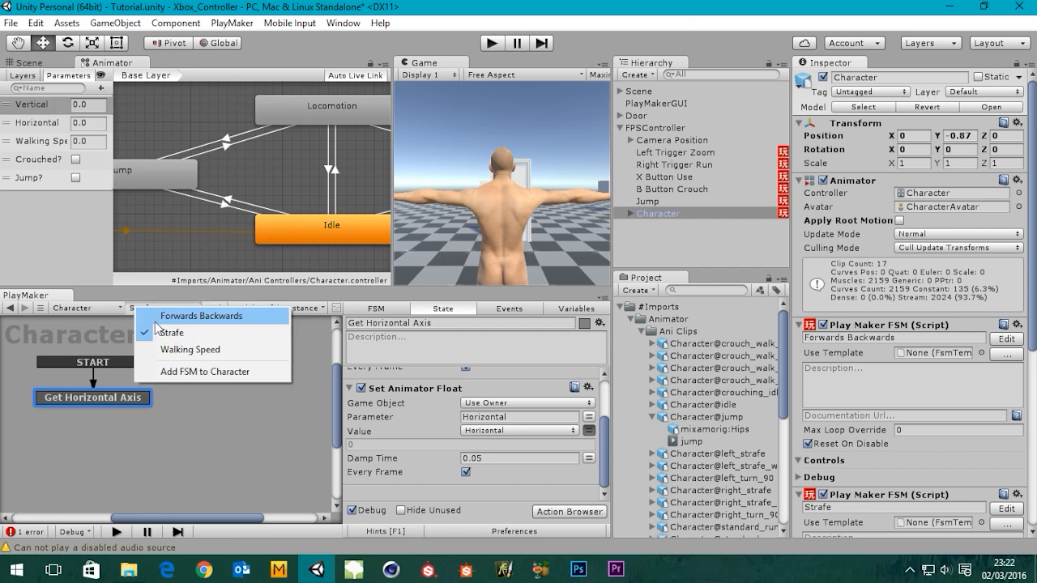
click(188, 352)
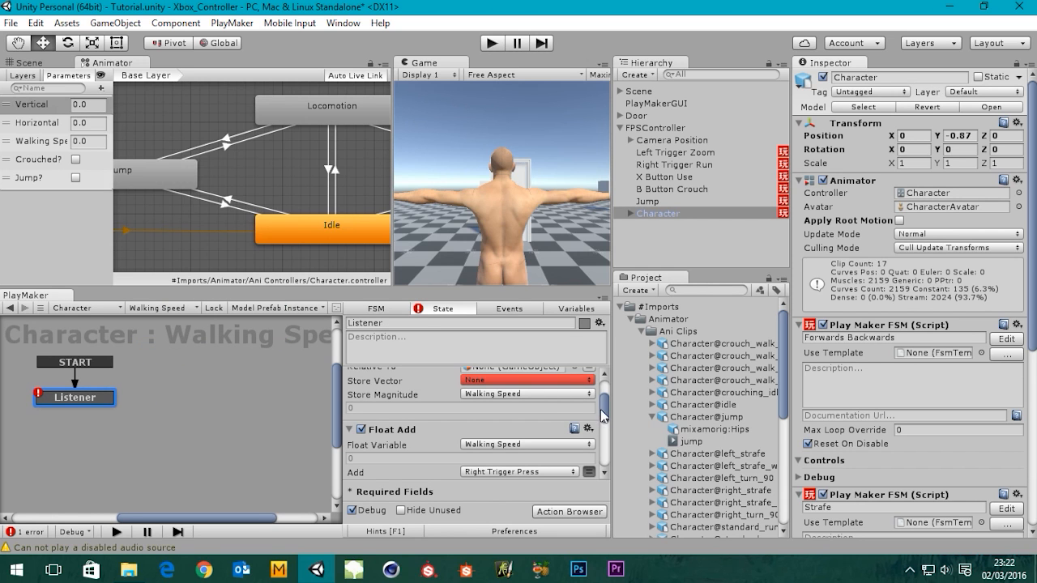
drag(602, 415, 584, 379)
middle_drag(158, 374, 235, 398)
click(656, 234)
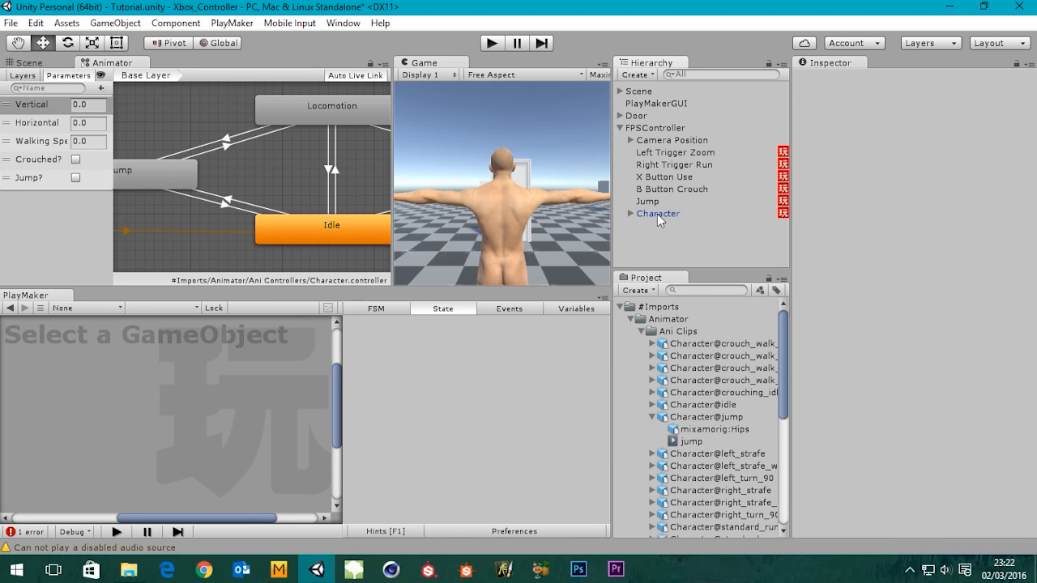
click(657, 214)
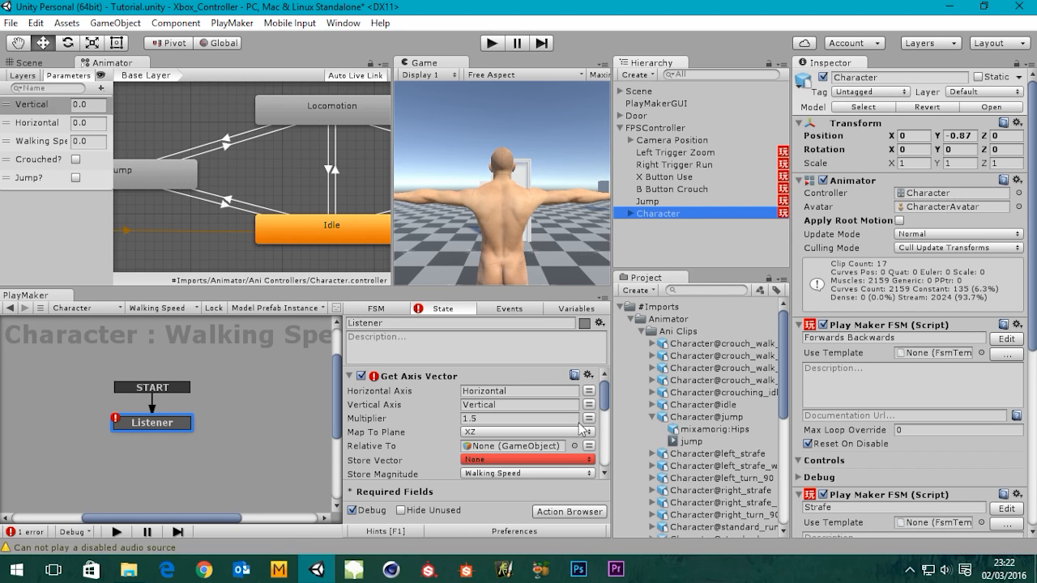
click(654, 417)
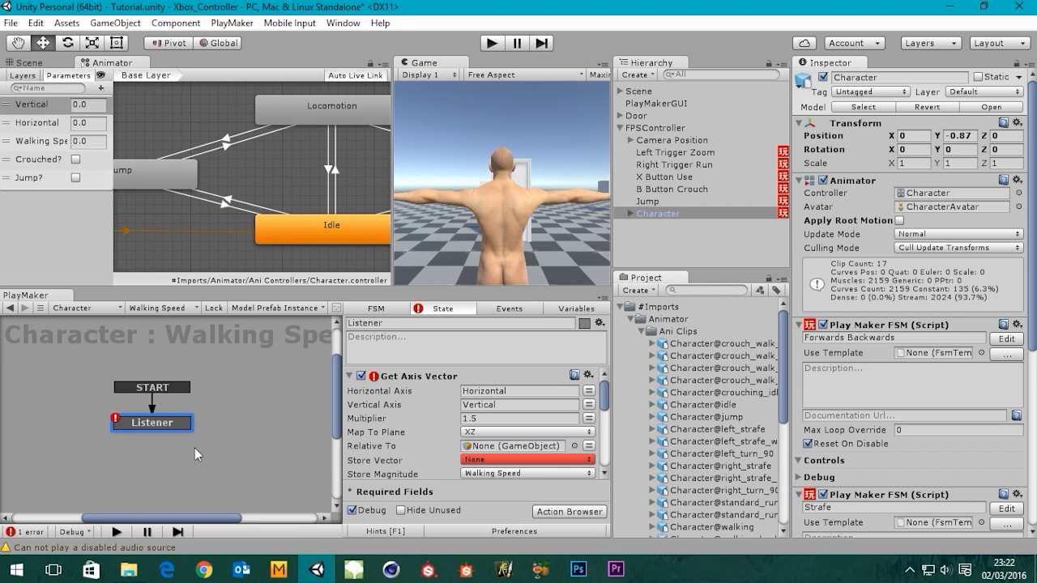
middle_drag(195, 448, 202, 450)
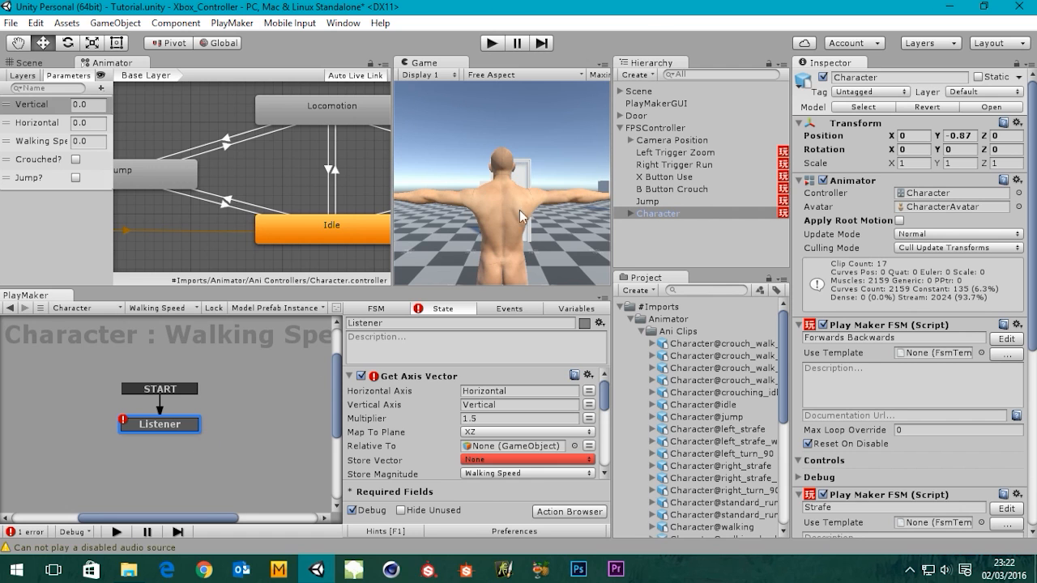
Bring up the Jump object's FSM and play-test the game with it in view
click(648, 201)
middle_drag(223, 373, 230, 380)
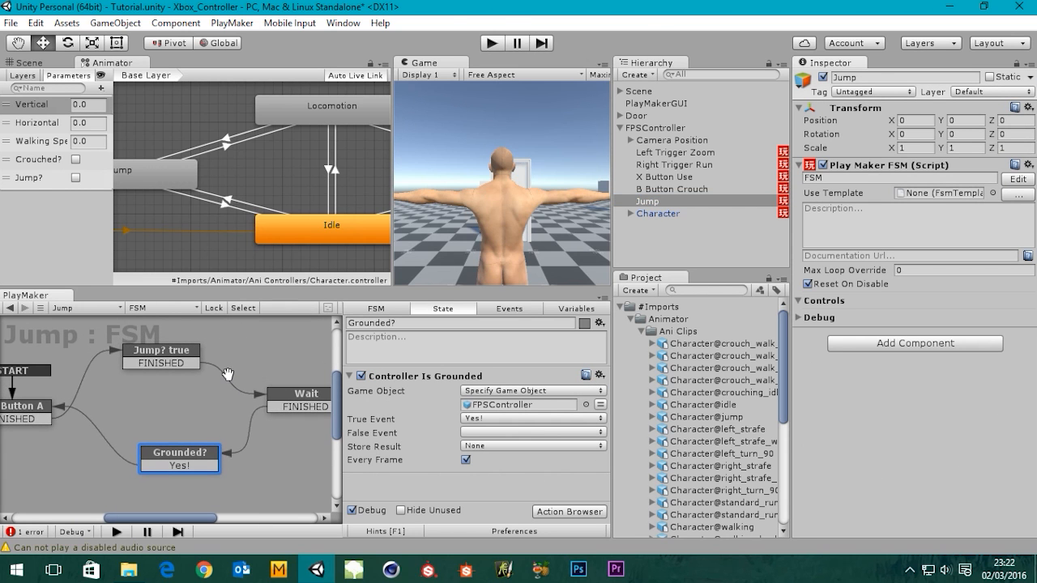
click(491, 44)
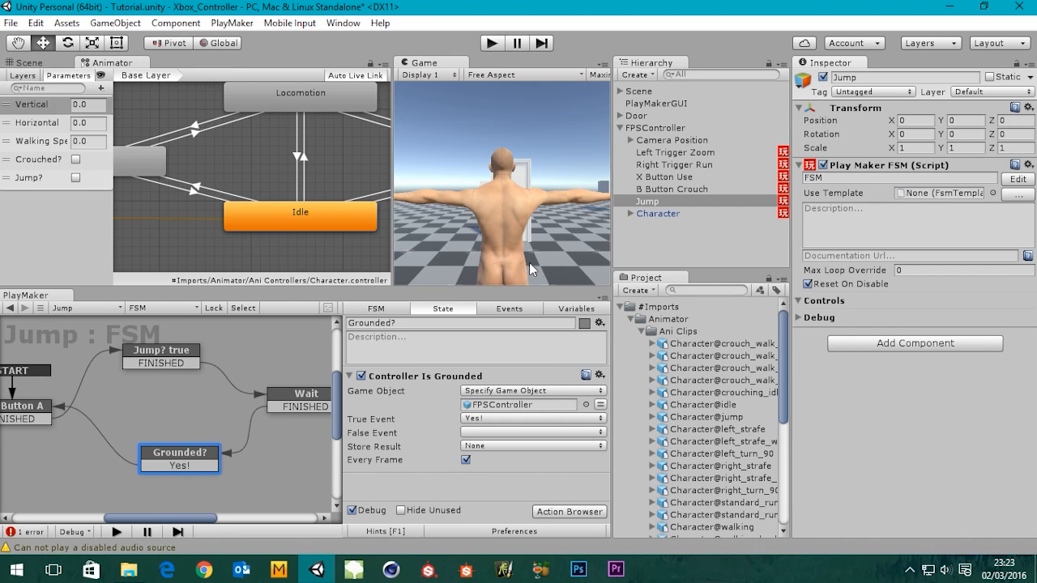
Make the Animator and Game views slightly taller, and save the scene
middle_drag(315, 154, 363, 174)
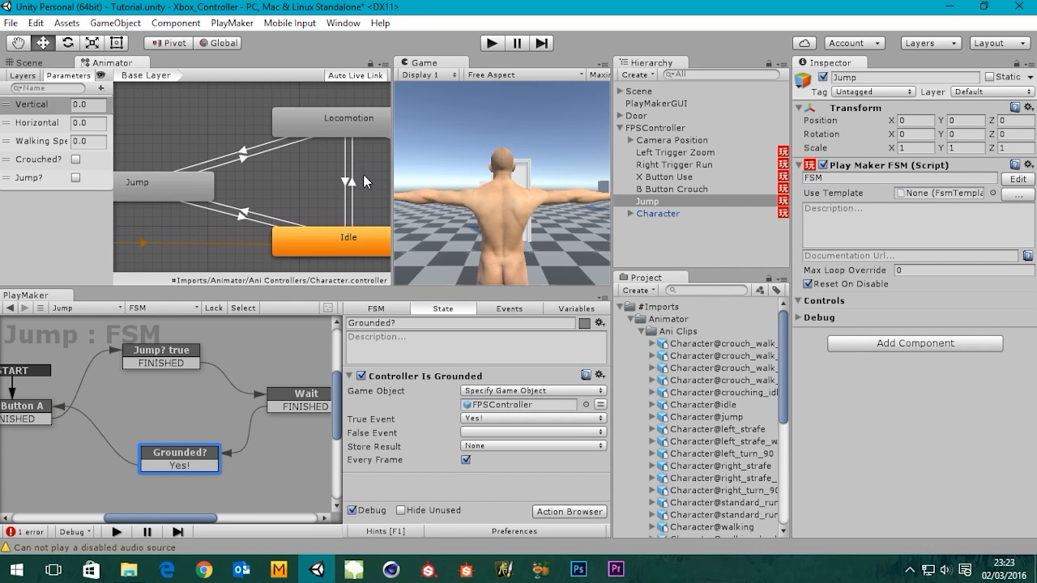
drag(243, 288, 243, 305)
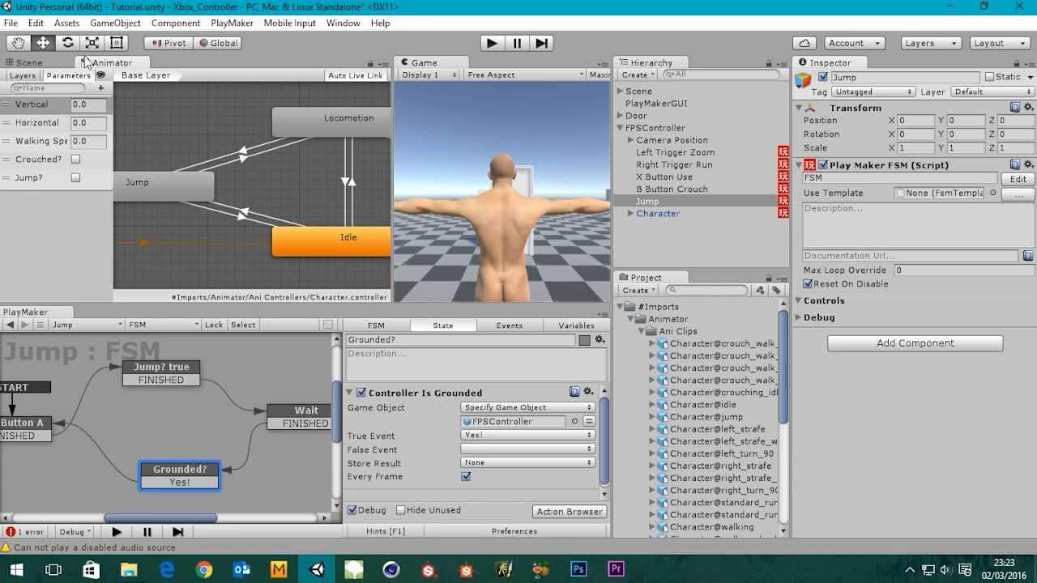
click(10, 22)
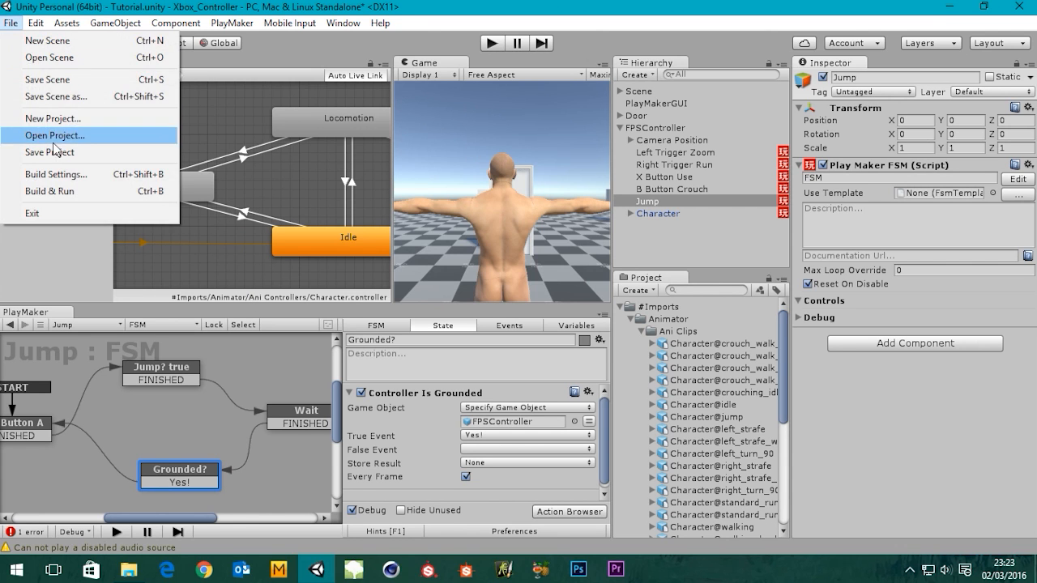
click(65, 79)
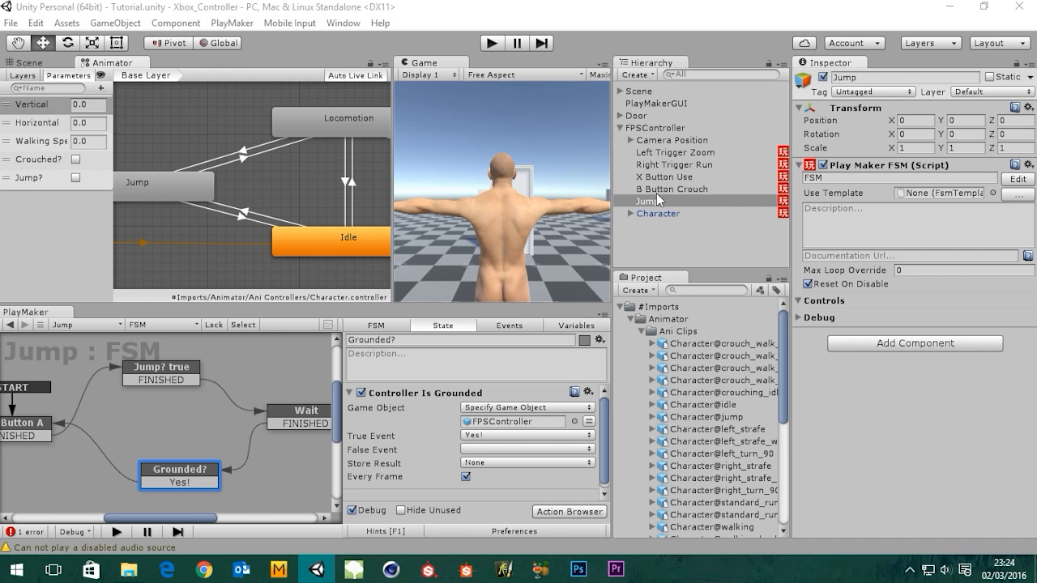
Examine how the Right Trigger Run FSM branches between "Am i crouched?" and "Yes I'm Crouched", including their Bool Test and Bool Changed actions
click(659, 165)
middle_drag(272, 423, 230, 421)
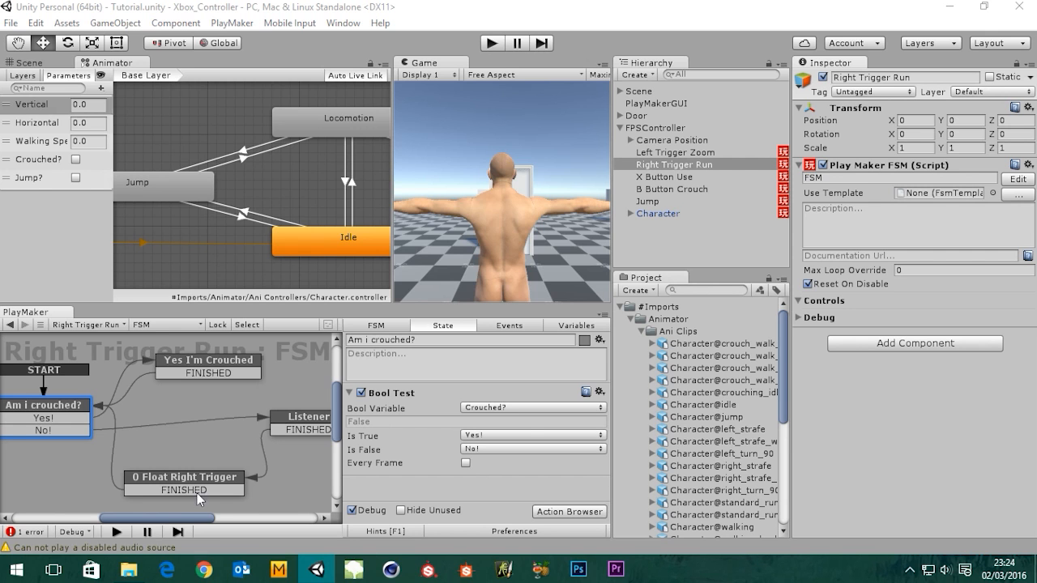
middle_drag(190, 437, 204, 421)
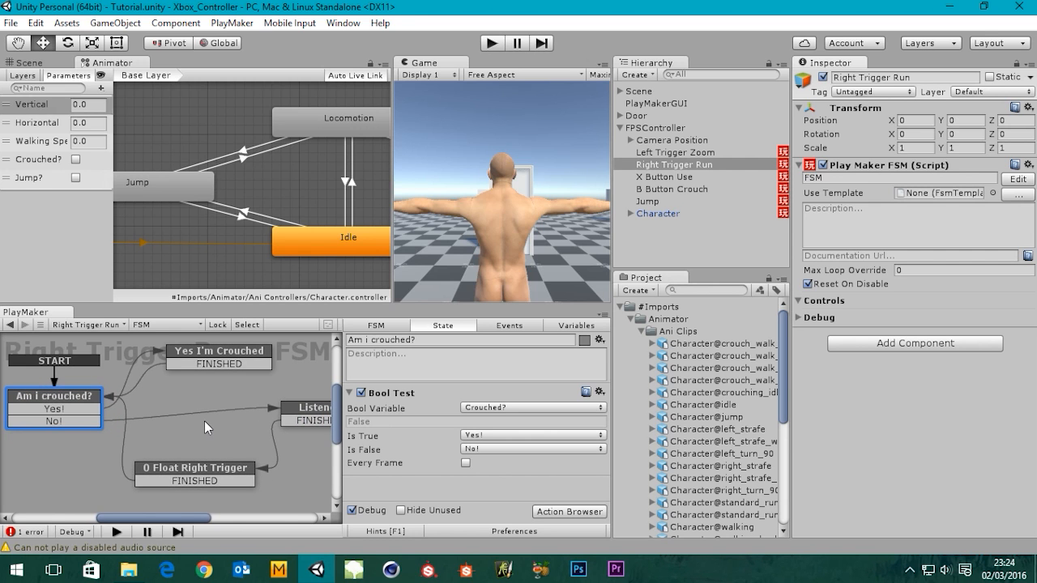
click(209, 354)
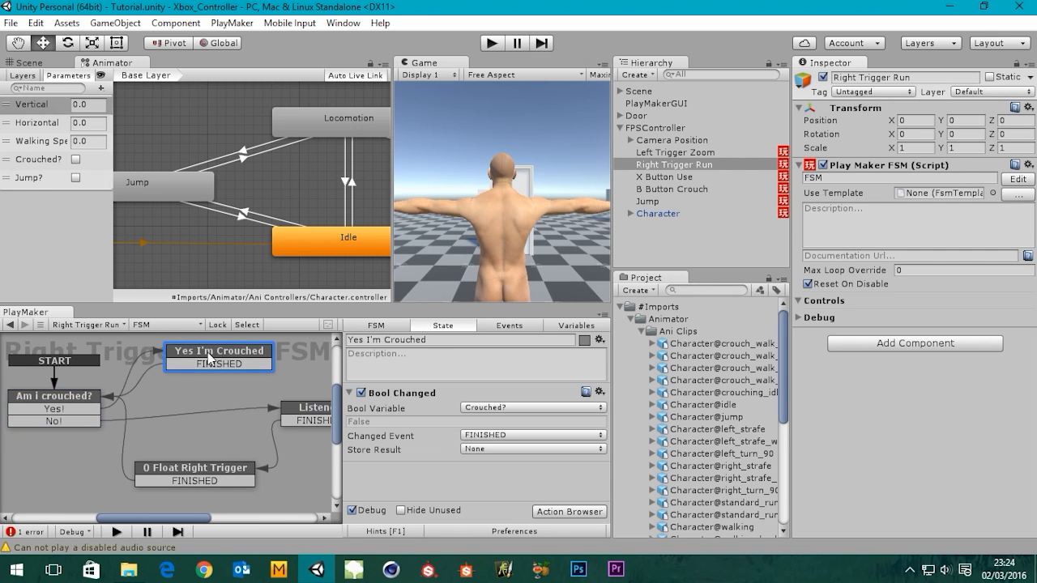
click(55, 397)
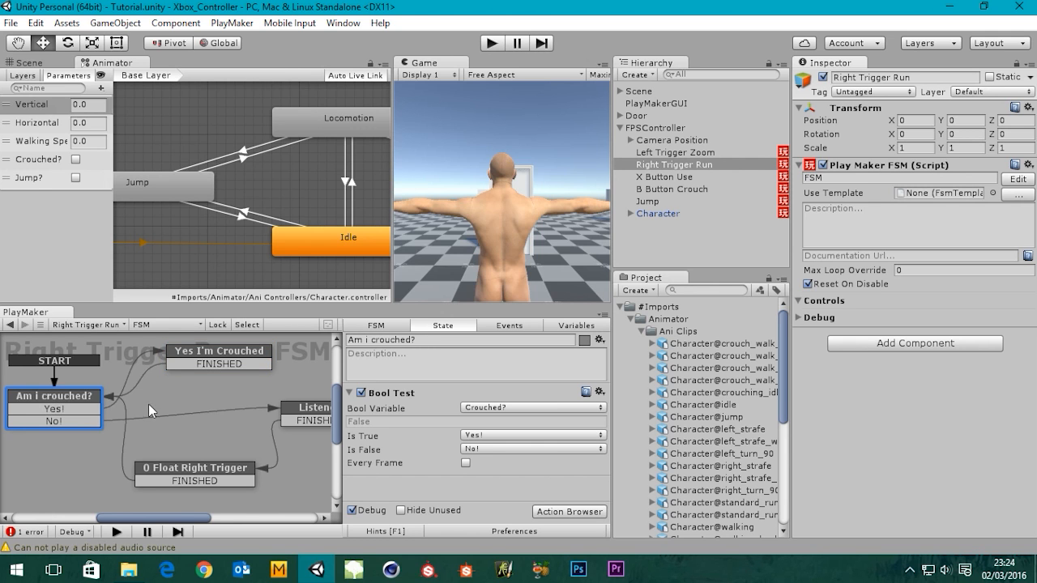
middle_drag(149, 404, 225, 417)
middle_drag(135, 422, 118, 411)
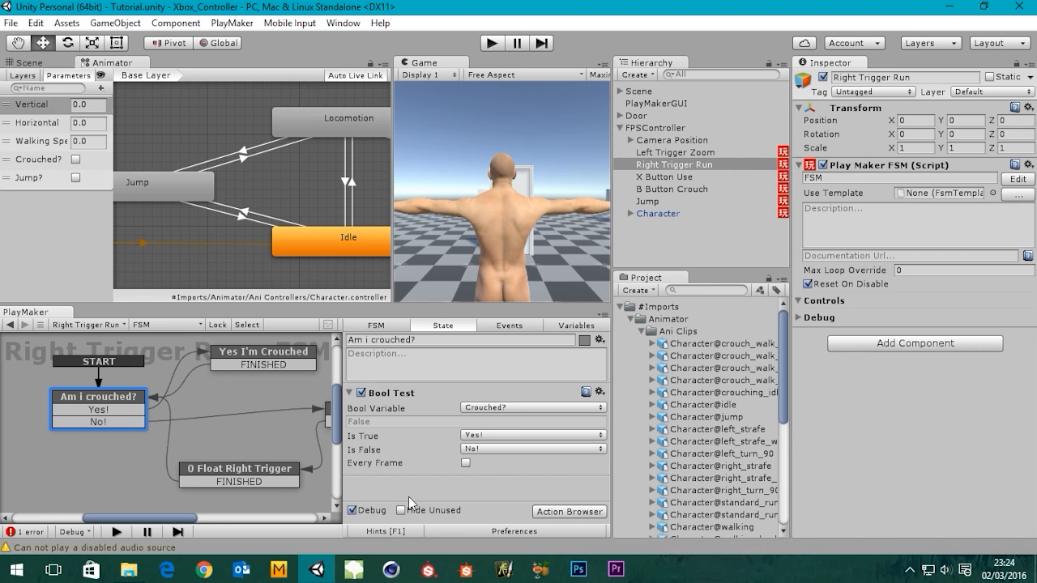
mouse_move(216, 425)
middle_down()
mouse_move(203, 442)
mouse_move(203, 427)
mouse_move(208, 436)
middle_up()
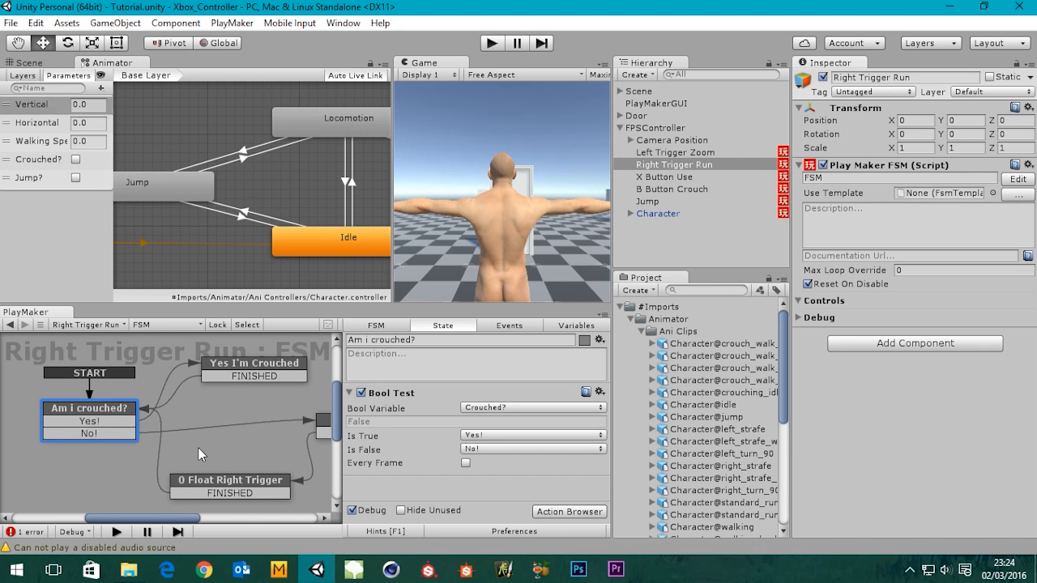
middle_drag(192, 374, 175, 393)
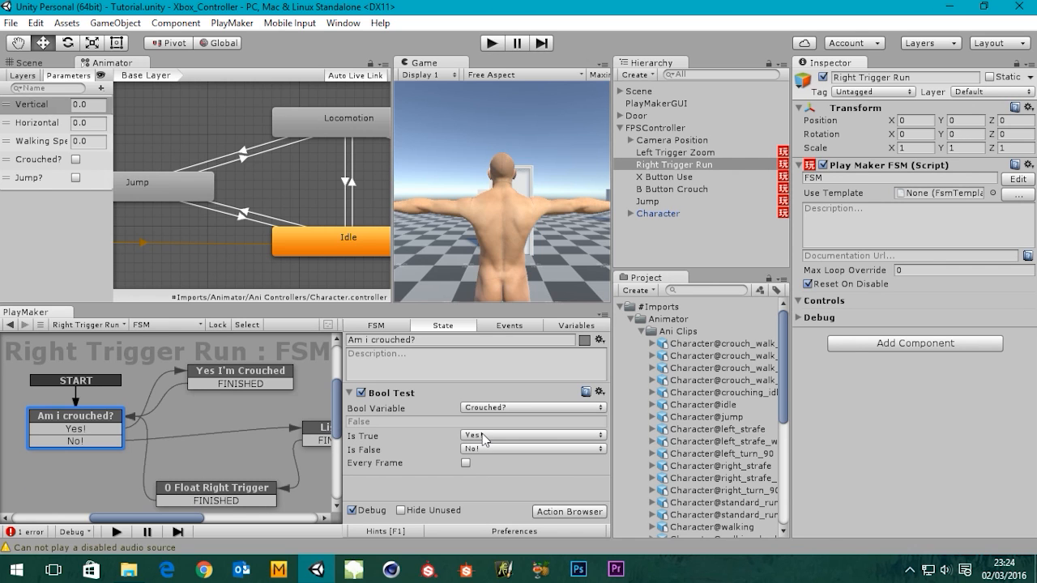
click(220, 381)
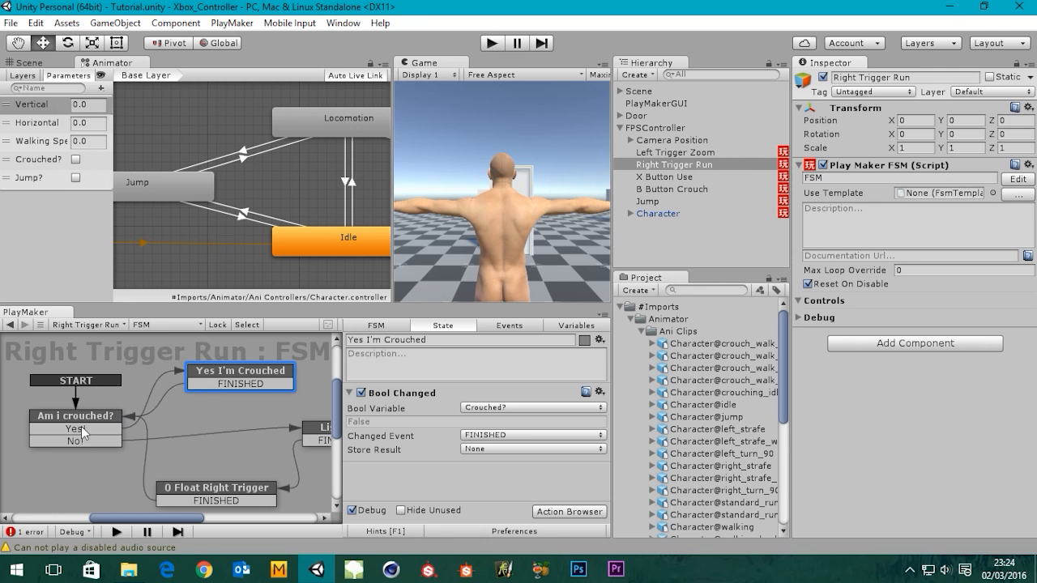
Check the states of the Right Trigger Run FSM and delete the "Yes I'm Crouched" state
mouse_move(198, 455)
middle_down()
mouse_move(94, 429)
mouse_move(243, 437)
mouse_move(200, 464)
middle_up()
click(249, 410)
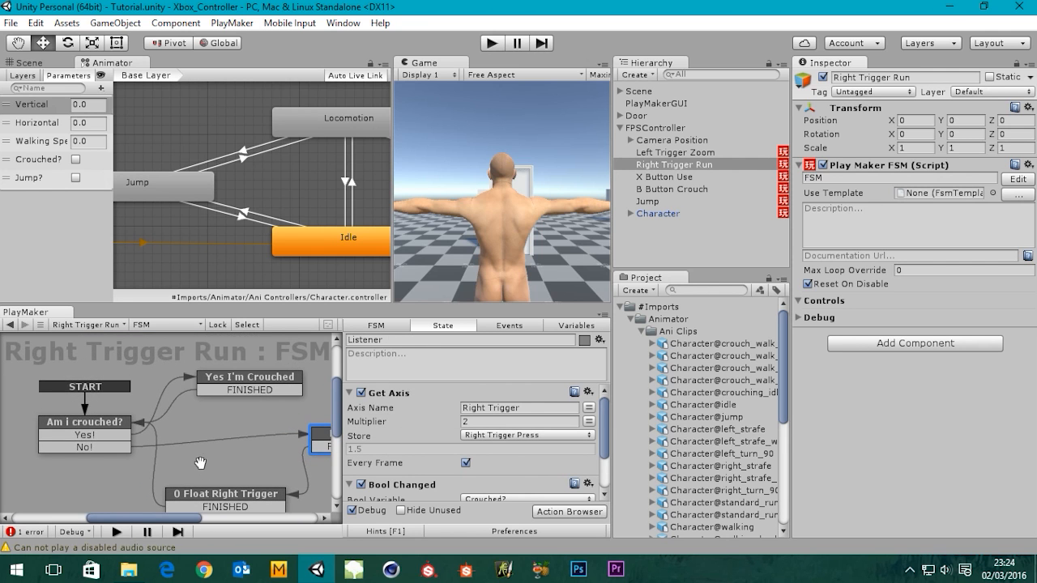
click(78, 423)
click(230, 385)
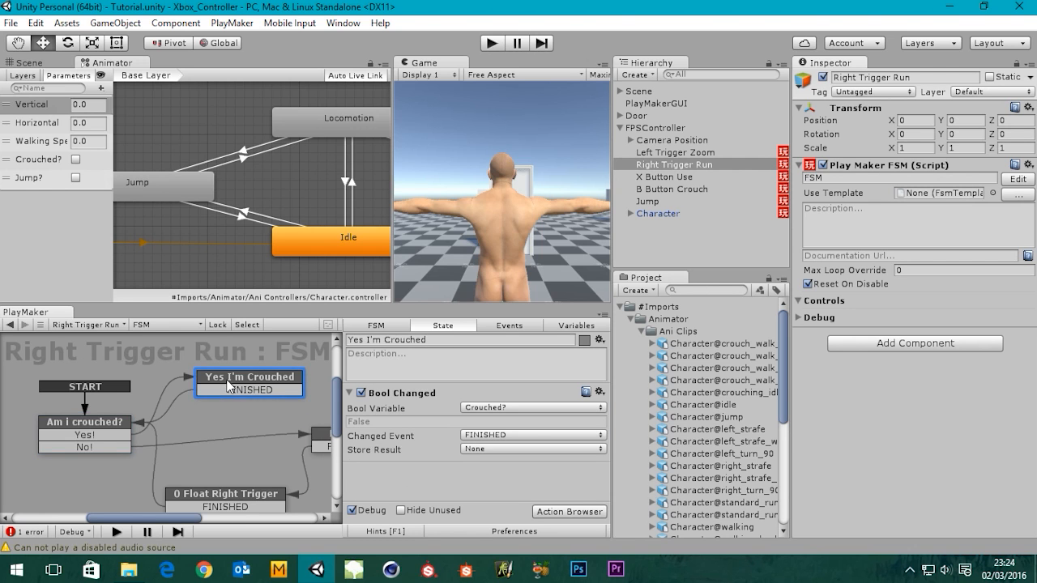
middle_drag(213, 389, 180, 412)
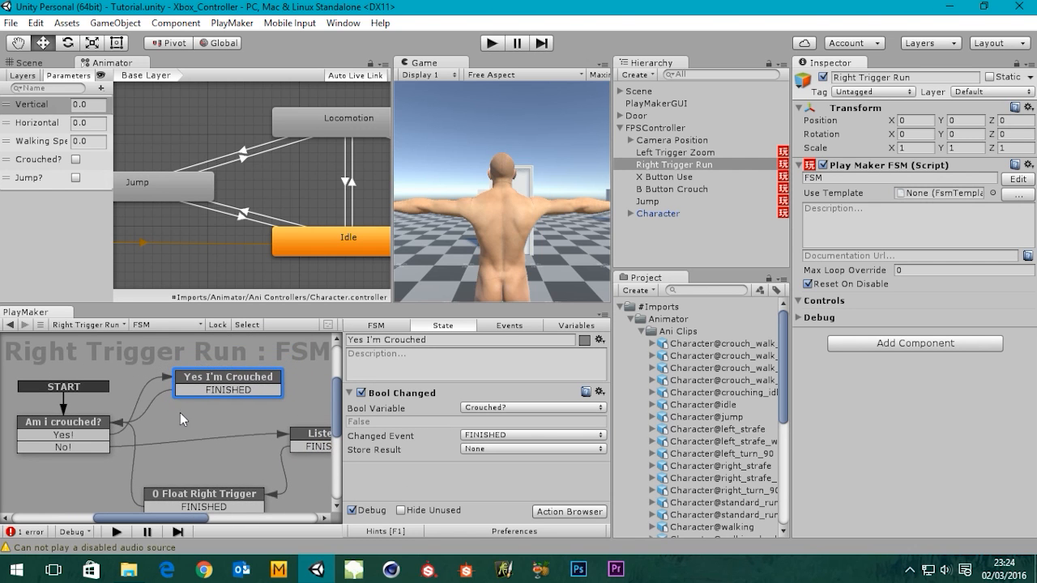
right_click(224, 380)
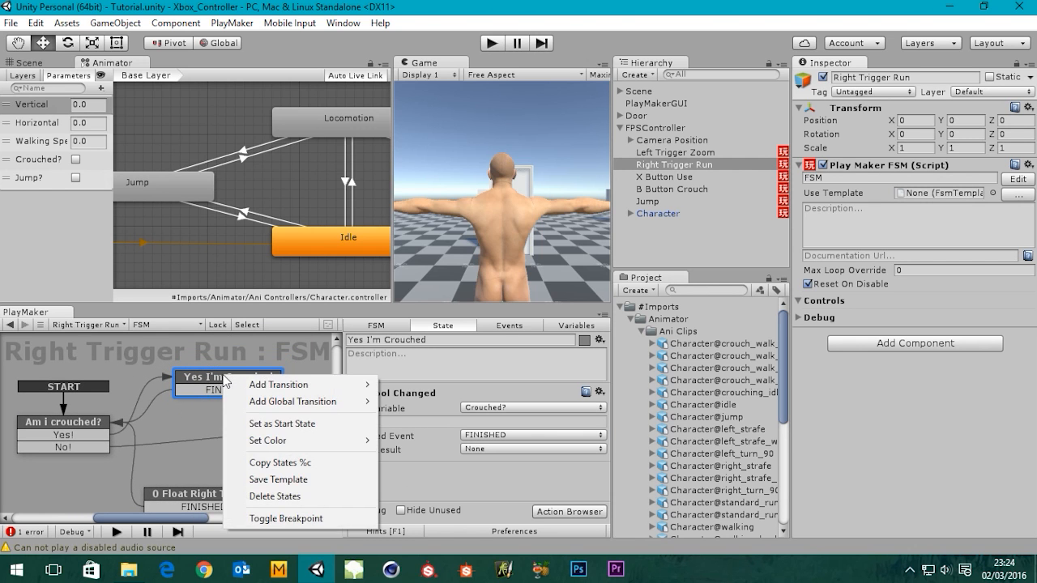
click(274, 496)
middle_drag(180, 398, 217, 366)
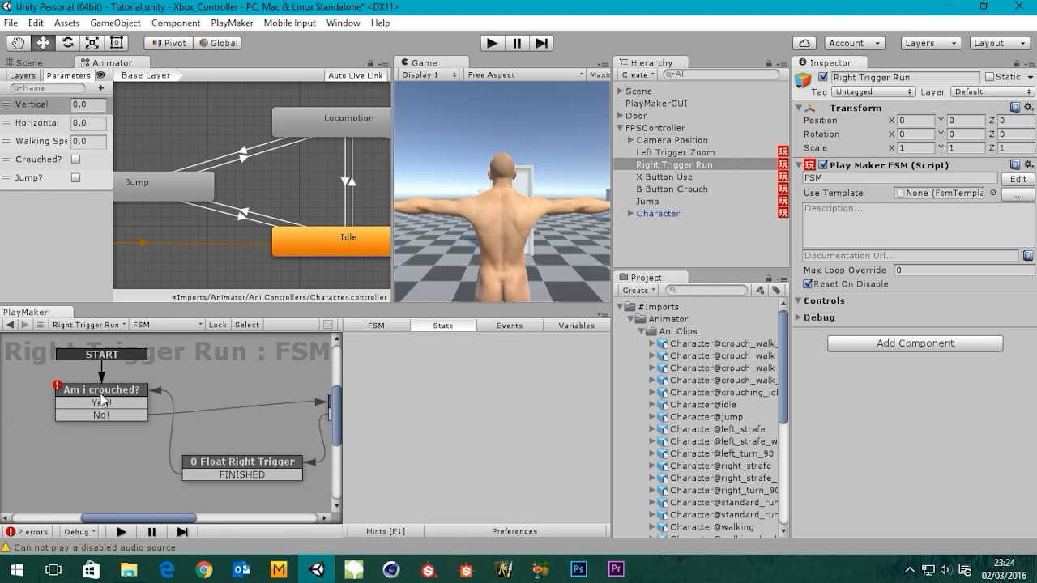
Delete the "Yes!" transition from the "Am i crouched?" state
click(101, 395)
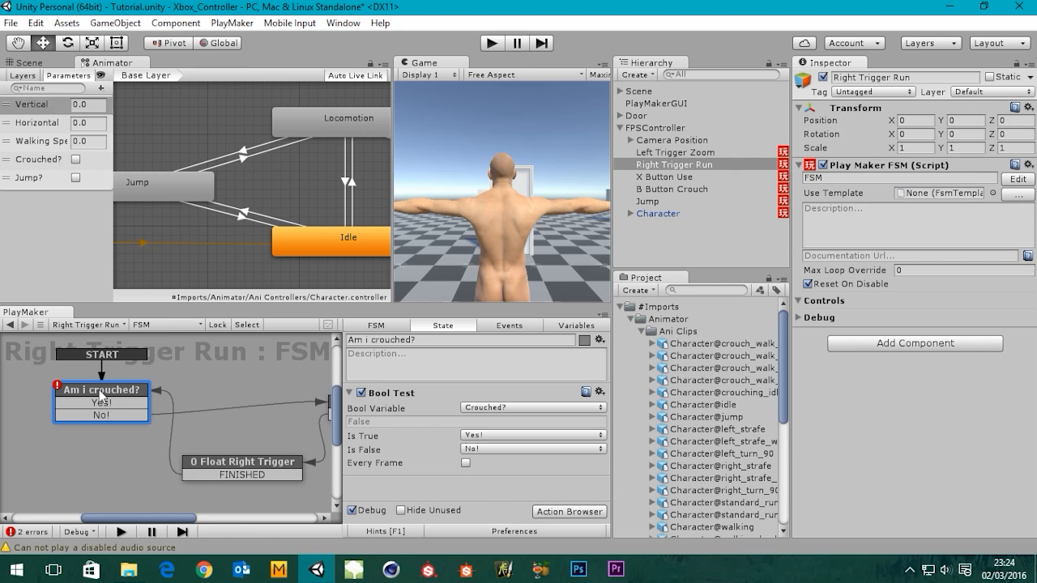
click(100, 402)
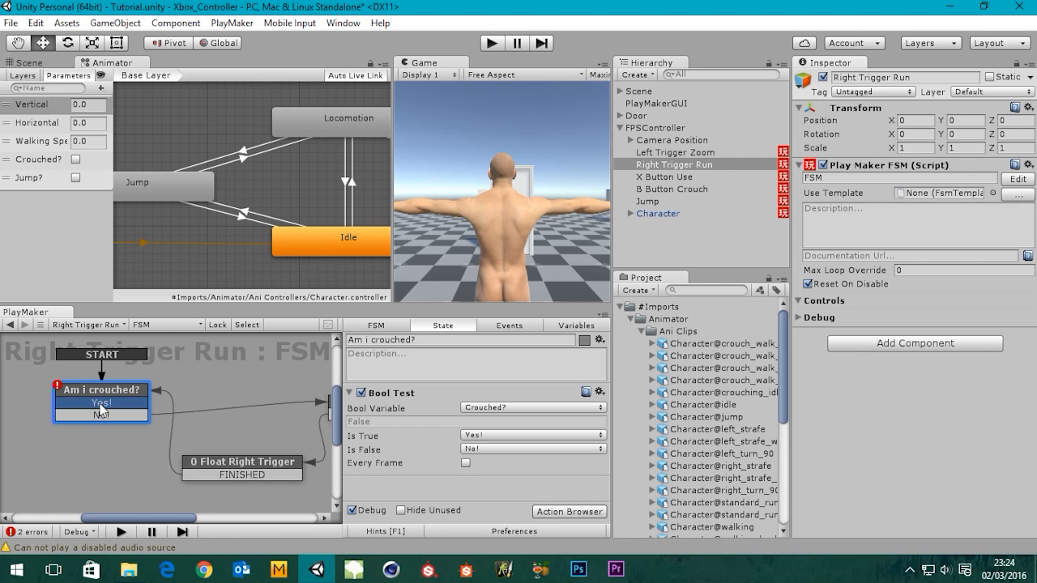
right_click(99, 404)
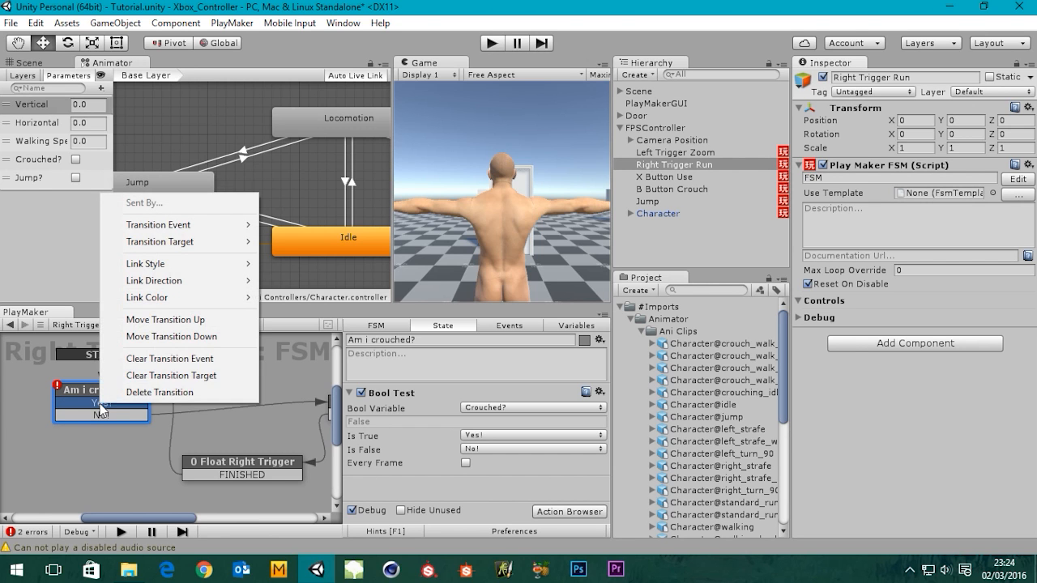
click(155, 394)
mouse_move(215, 409)
middle_down()
mouse_move(172, 422)
mouse_move(185, 411)
mouse_move(208, 425)
middle_up()
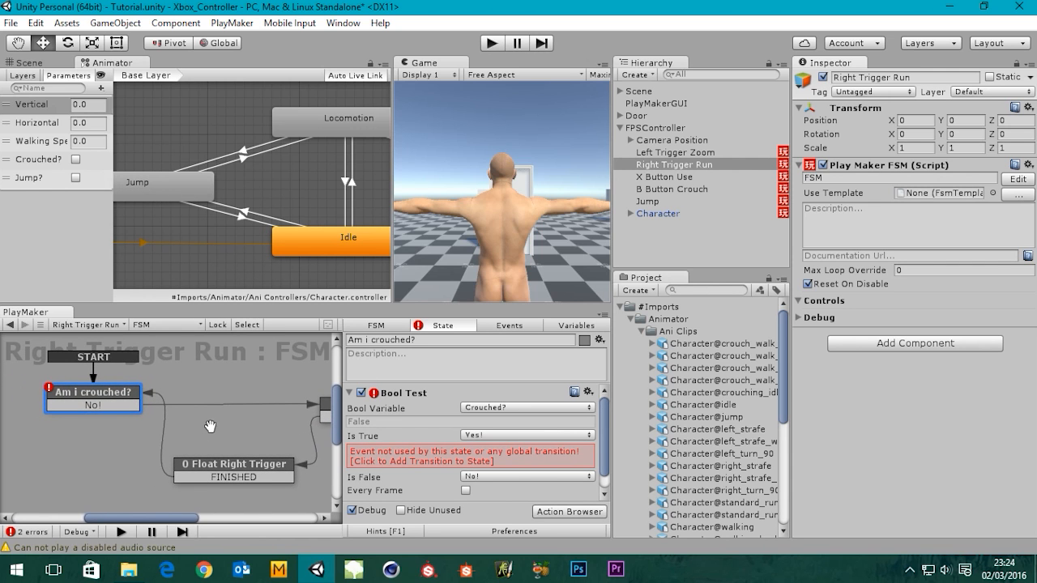
Set Is True to None in the "Am i crouched?" Bool Test and turn on Every Frame
click(486, 436)
click(497, 301)
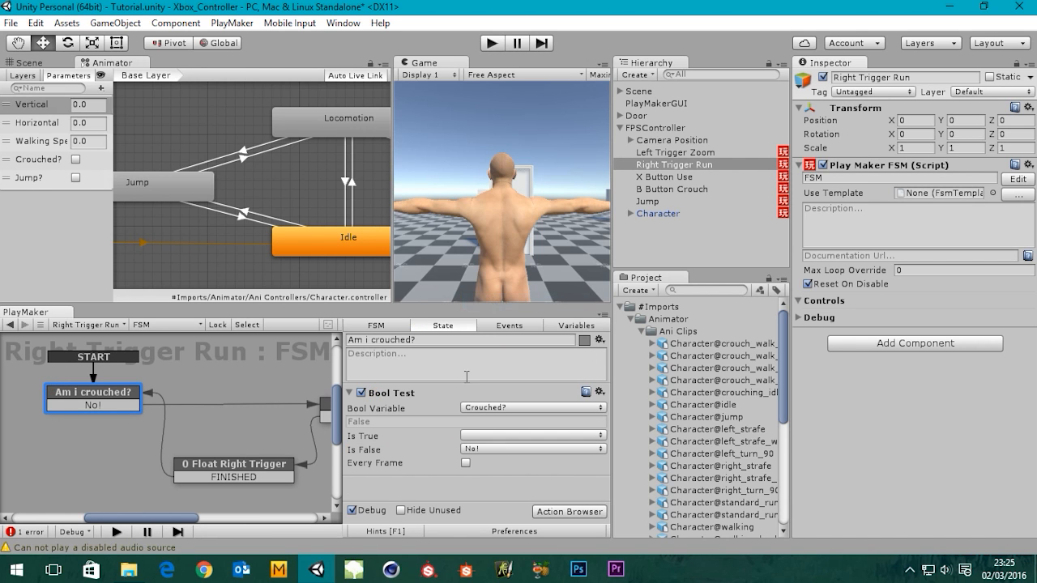
middle_drag(231, 409, 213, 411)
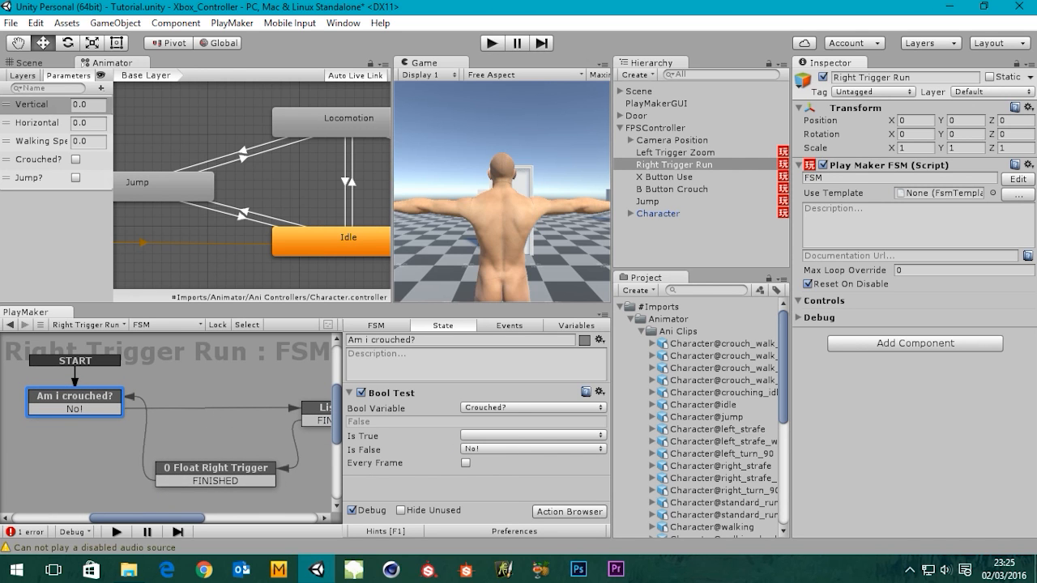
click(465, 464)
Compare the Bool Test in "Am i crouched?", its "Yes!" transition, and the Bool Changed action in "Yes I'm Crouched"
middle_drag(232, 431, 262, 450)
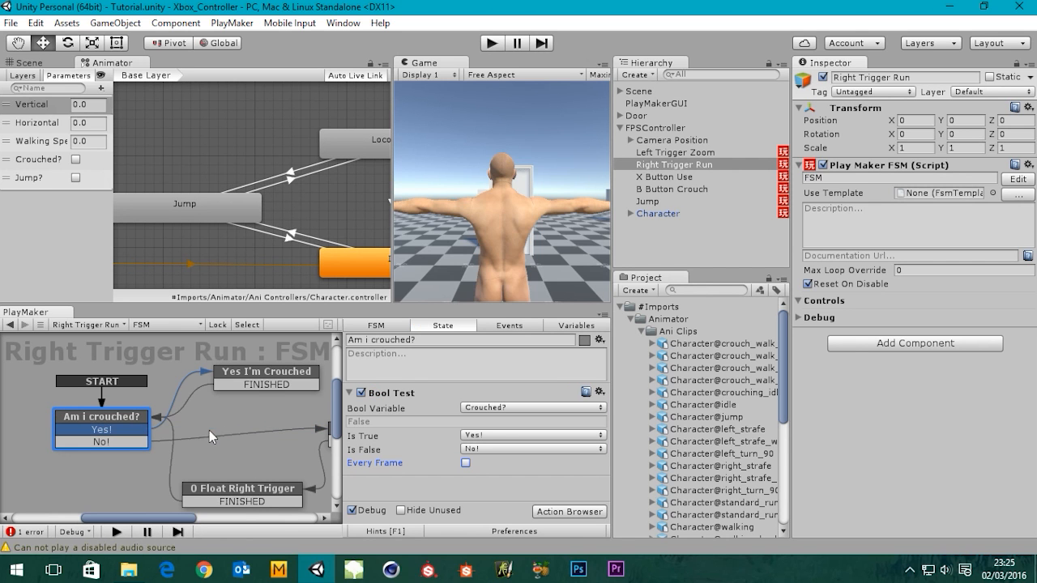
click(258, 385)
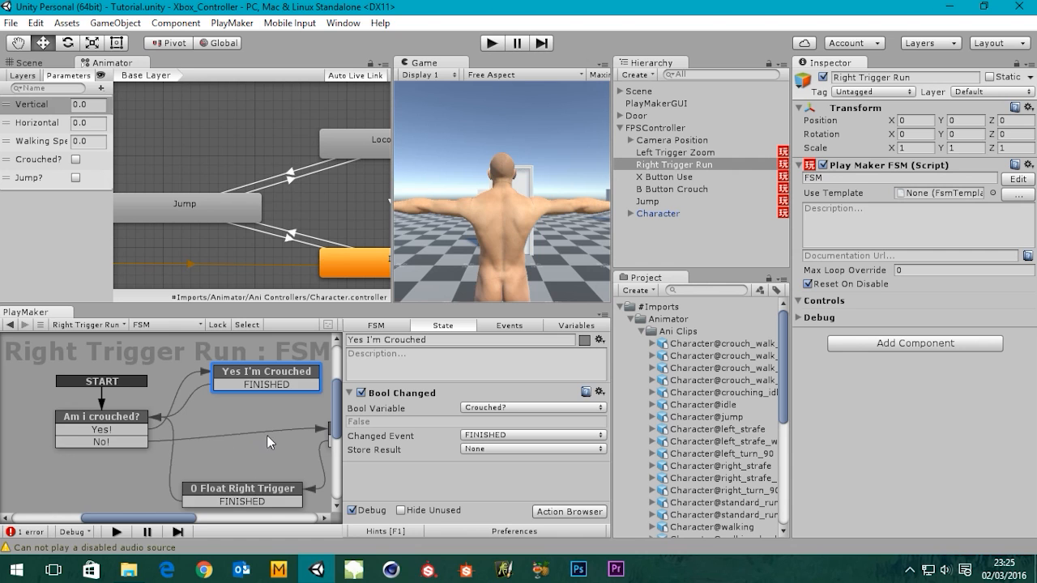
middle_drag(268, 436, 235, 450)
click(103, 453)
middle_drag(102, 455, 121, 437)
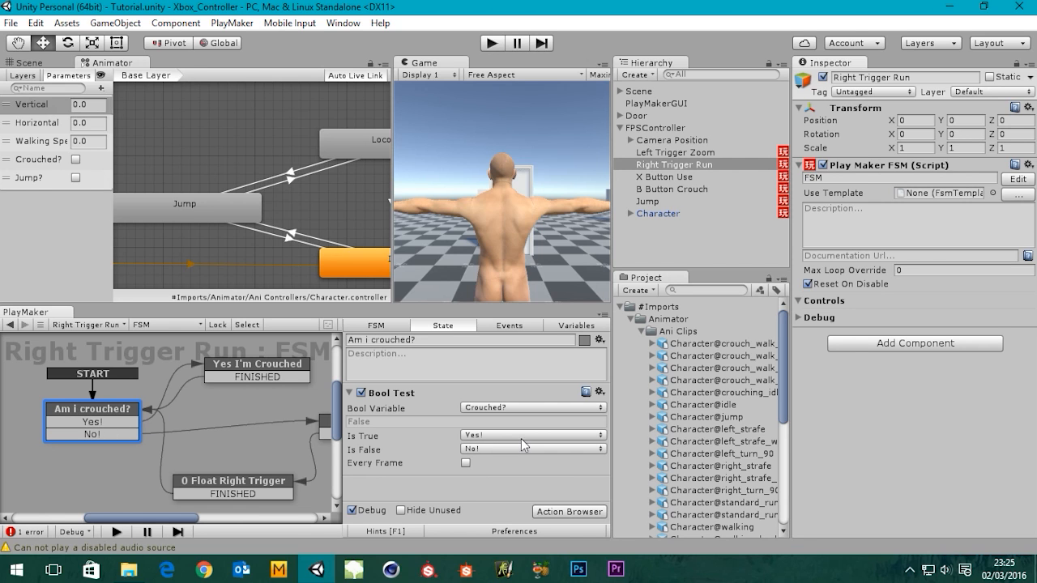
click(97, 426)
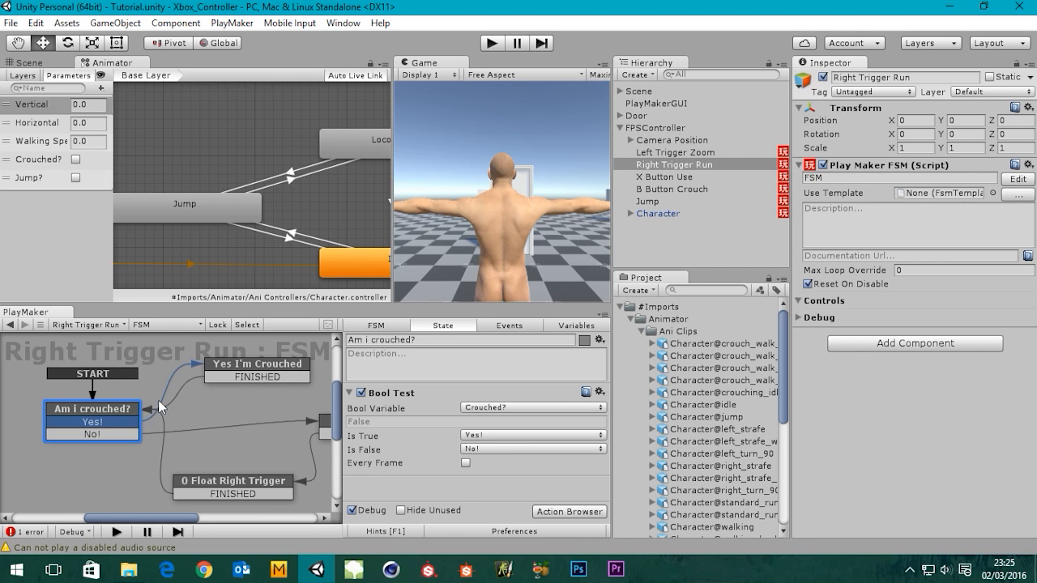
click(283, 371)
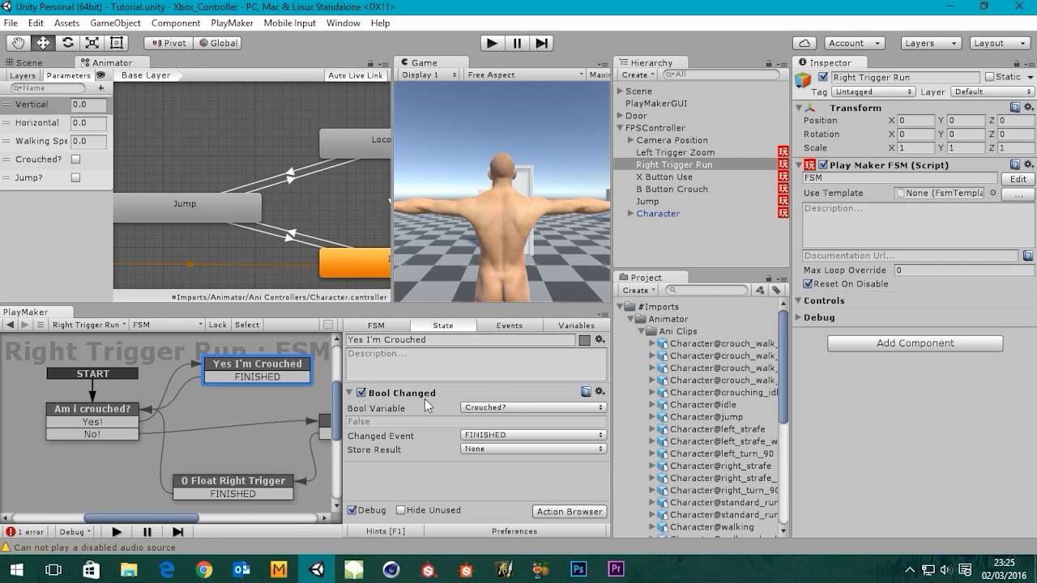
Remove the crouched branch by deleting the "Yes I'm Crouched" state and the "Yes!" transition of "Am i crouched?"
right_click(272, 361)
click(324, 482)
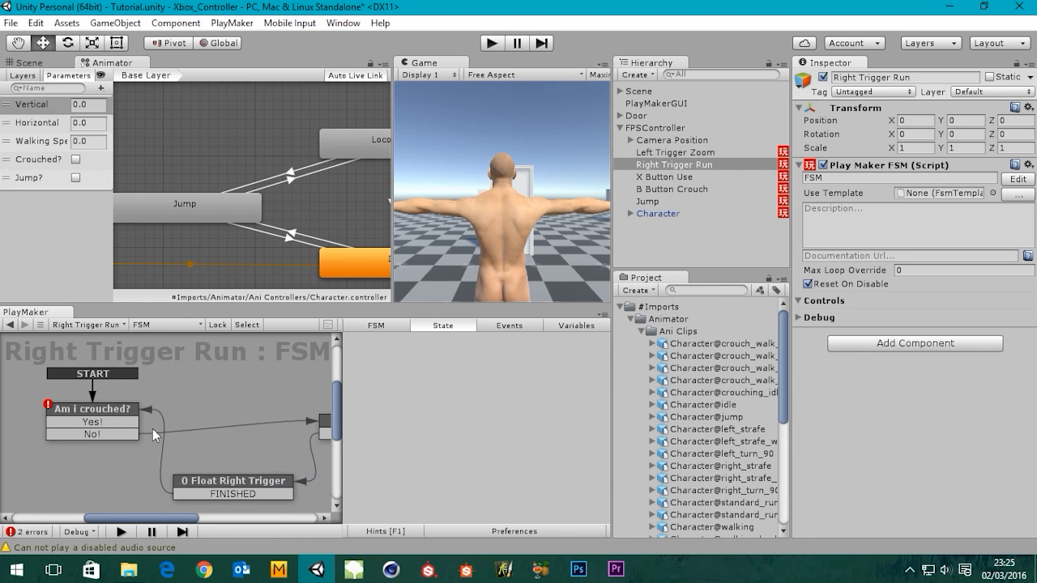
click(103, 422)
click(103, 423)
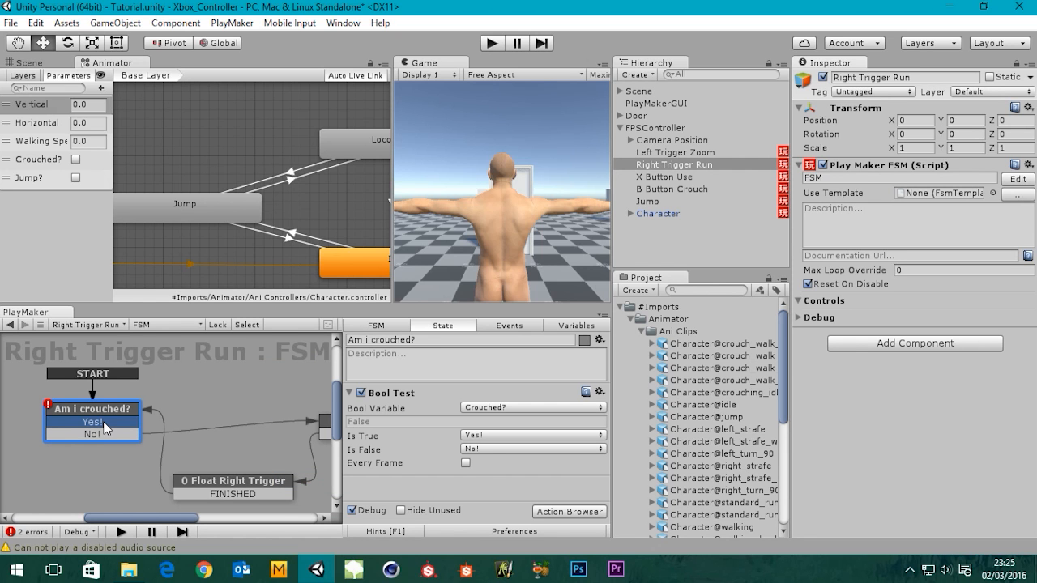
right_click(104, 428)
click(164, 412)
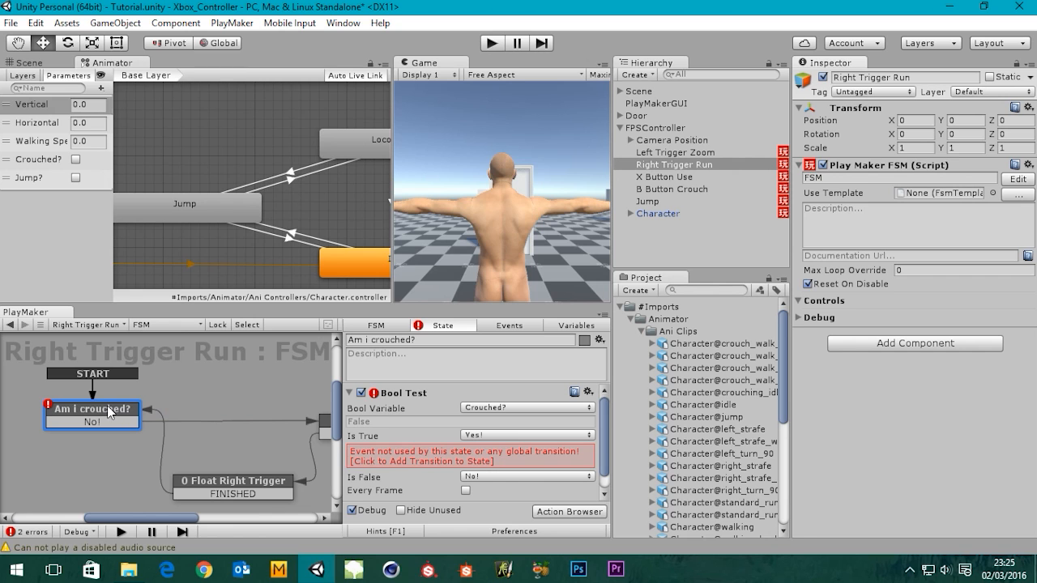
In the Bool Test on Crouched?, set the Is True event to None and enable Every Frame
click(484, 436)
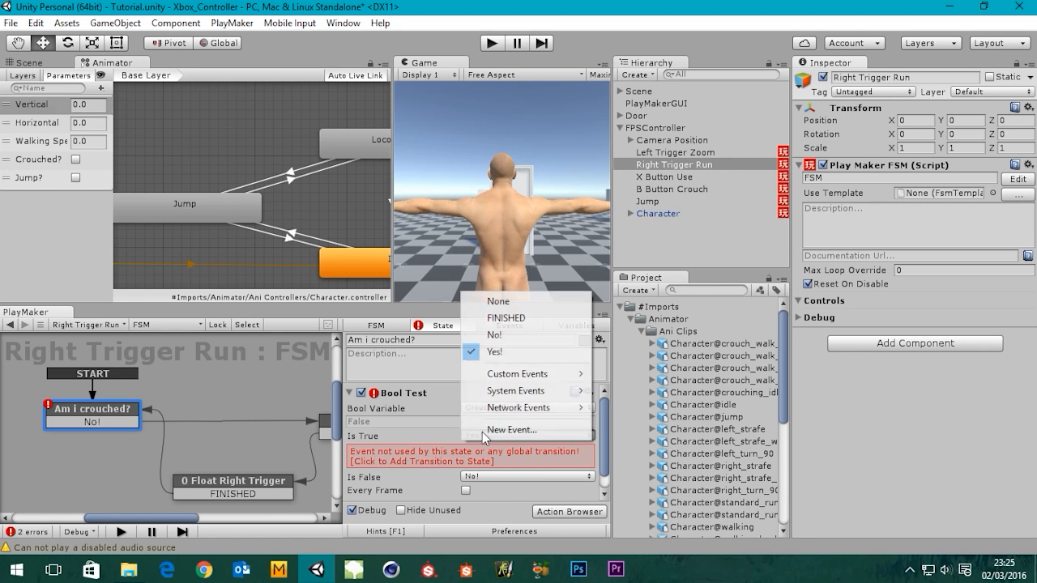
click(491, 302)
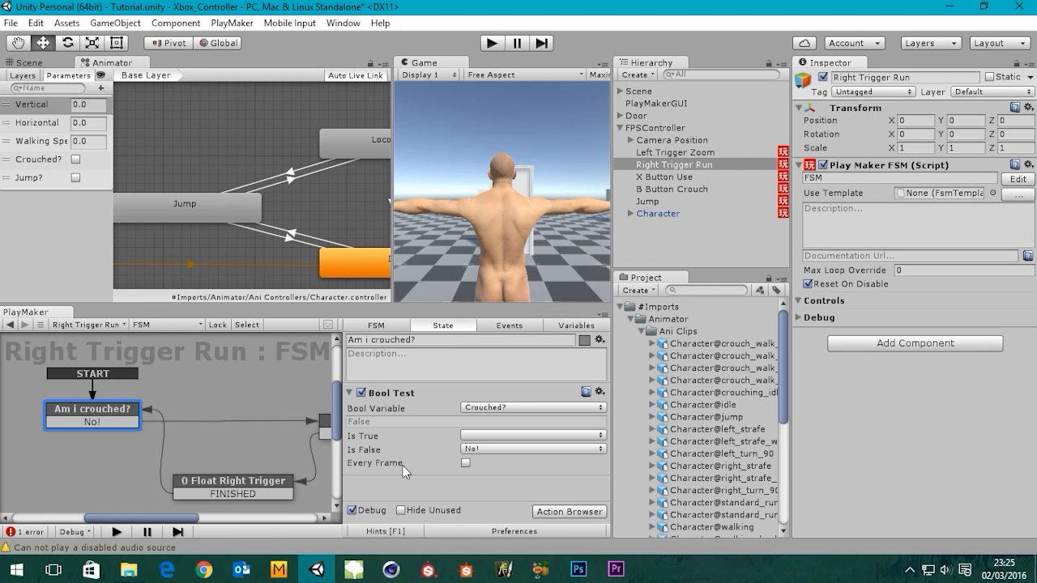
click(466, 462)
middle_drag(206, 426, 226, 375)
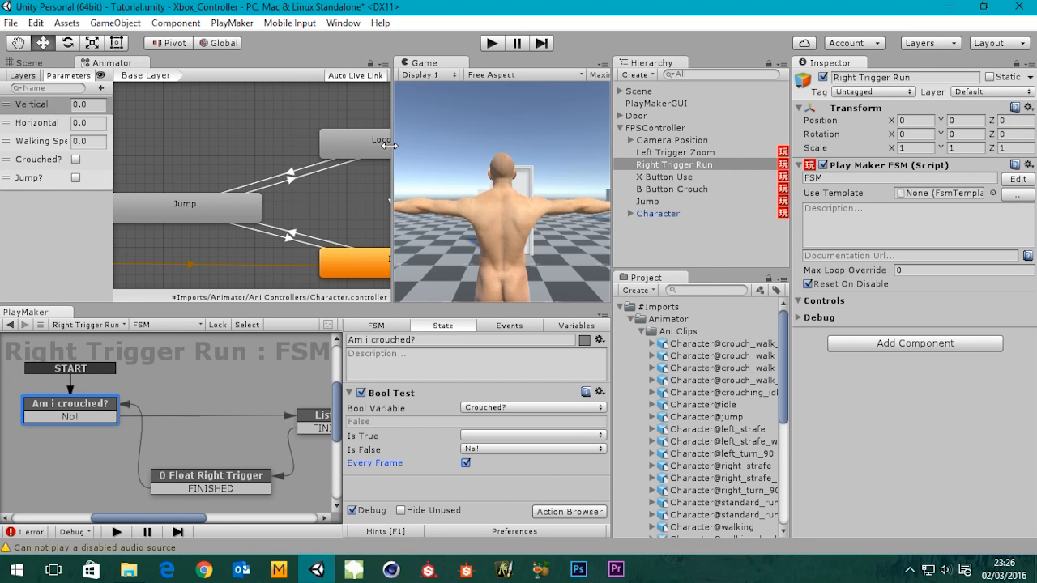
Dock the Game view beside the Scene and Animator views and make it taller
drag(424, 62, 307, 254)
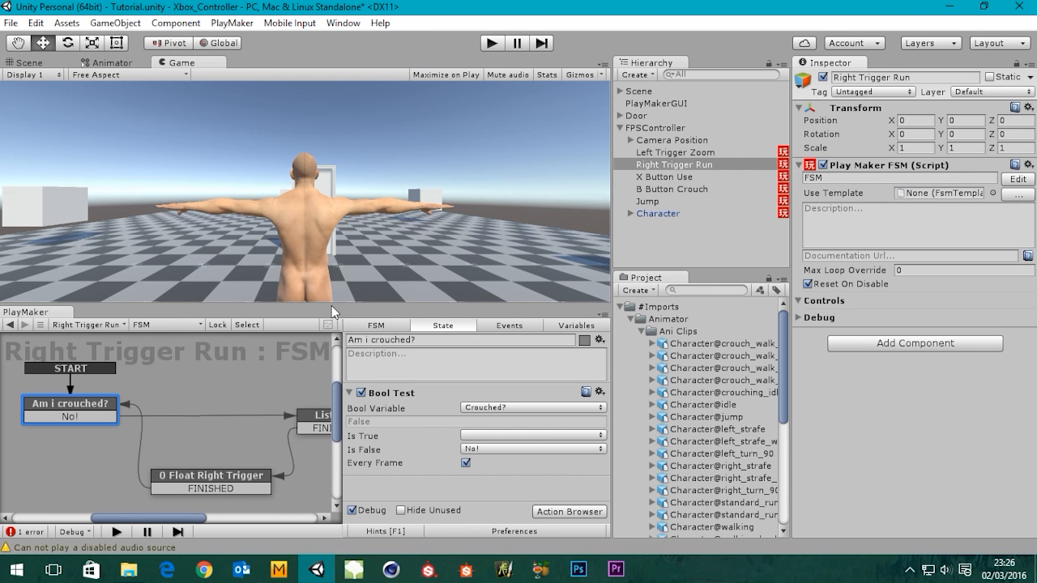
drag(332, 305, 331, 349)
middle_drag(247, 457, 216, 399)
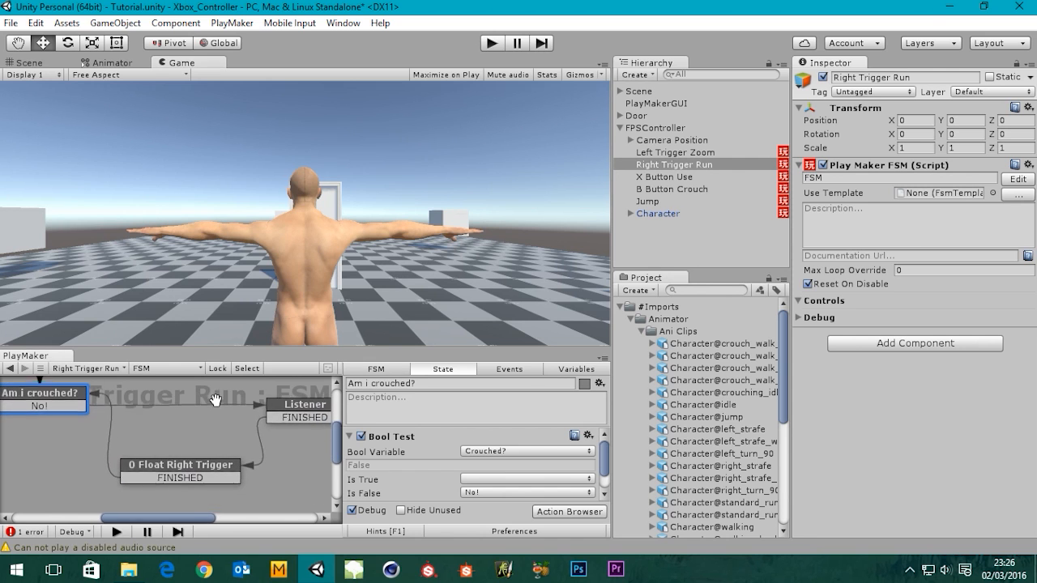
Move the "0 Float Right Trigger" and "Listener" states closer to "Am i crouched?" so the whole FSM fits in view
drag(217, 469, 183, 467)
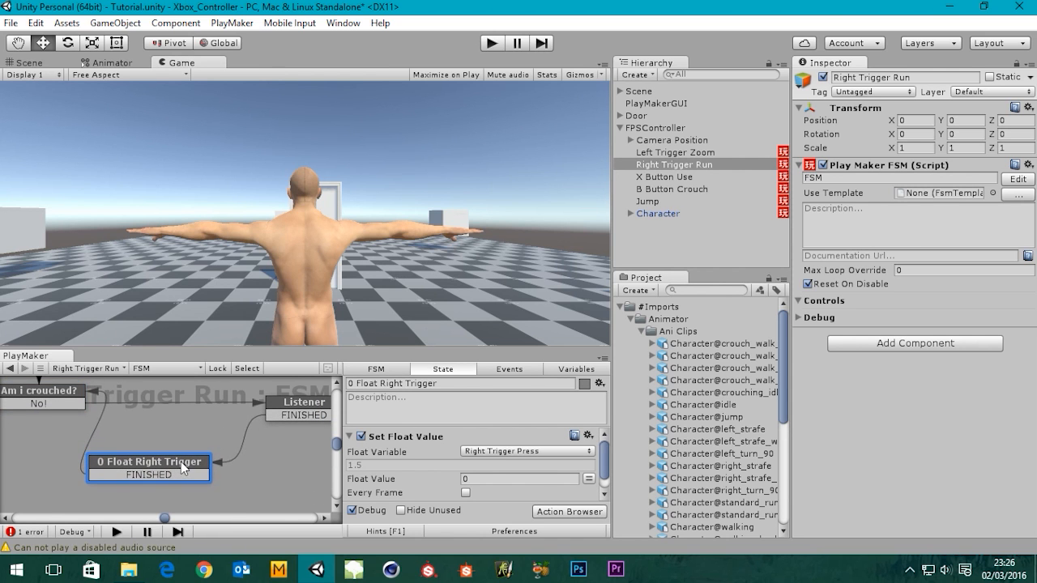
middle_drag(211, 440, 219, 469)
drag(294, 432, 261, 434)
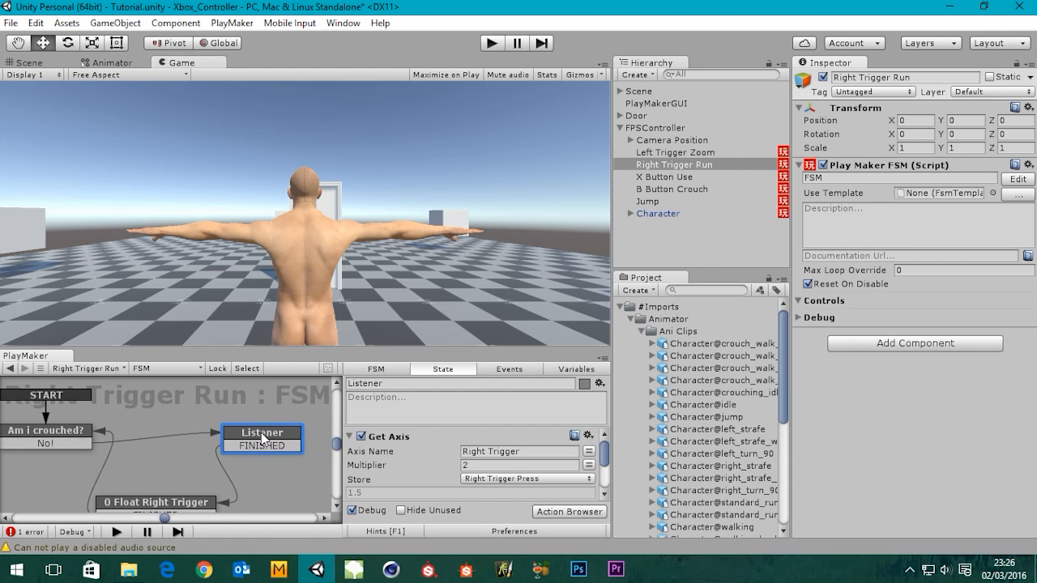
middle_drag(167, 463, 185, 434)
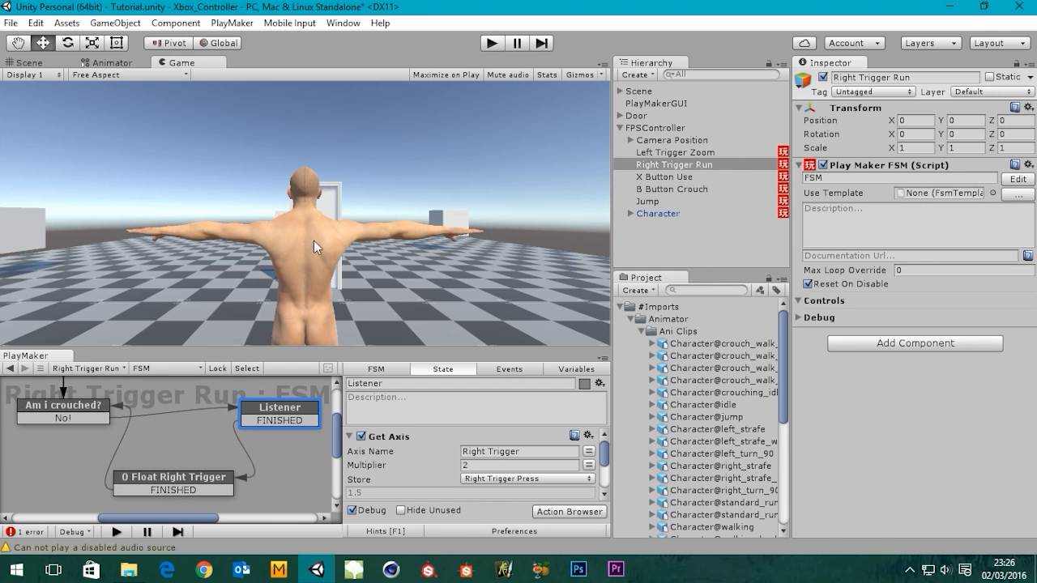
Play-test the game with the simplified Right Trigger Run FSM in view
click(492, 44)
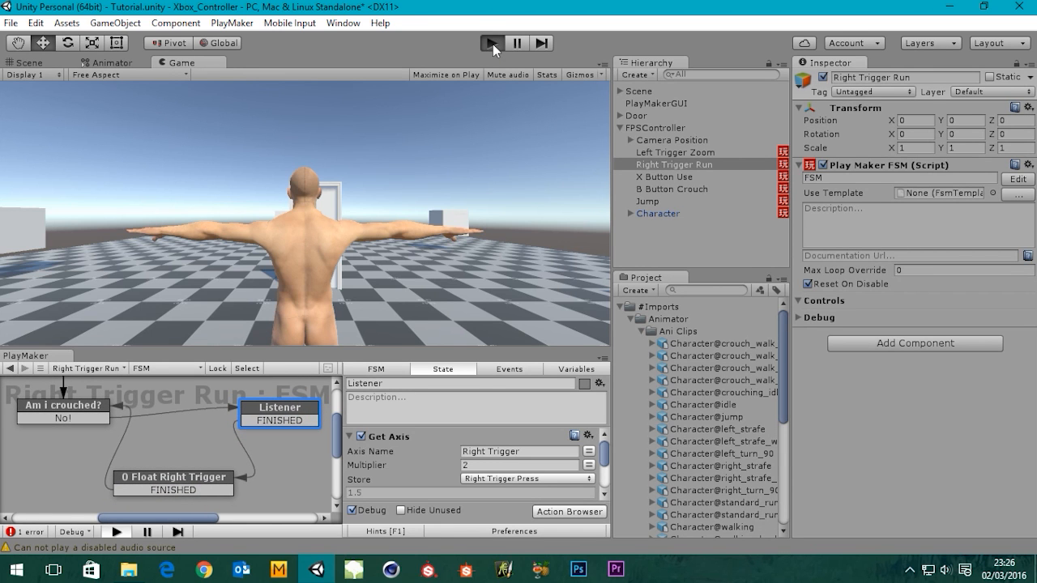